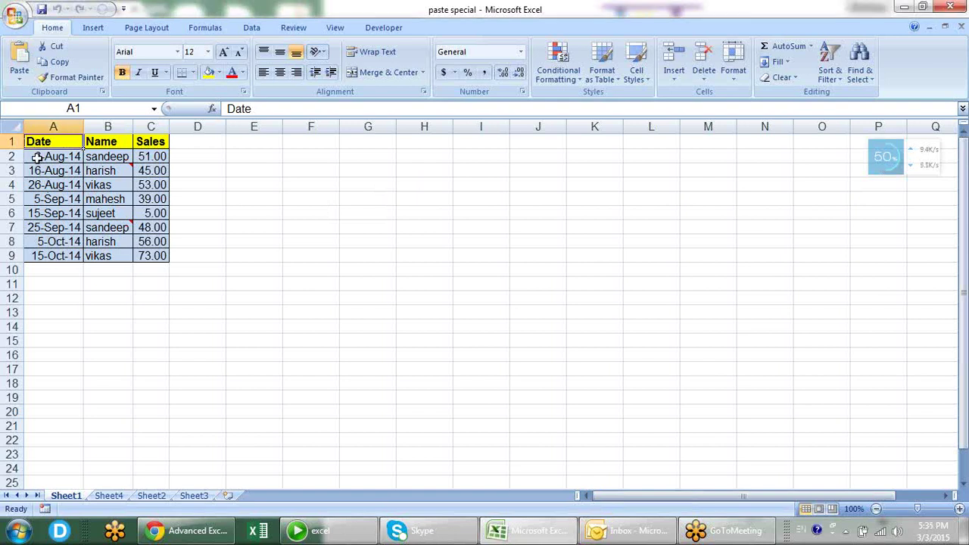
# - Examine the source table's date and sales cells, including the RANDBETWEEN formula in C3, and recalculate it
pyautogui.click(37, 157)
pyautogui.press('Down')
pyautogui.press('Down')
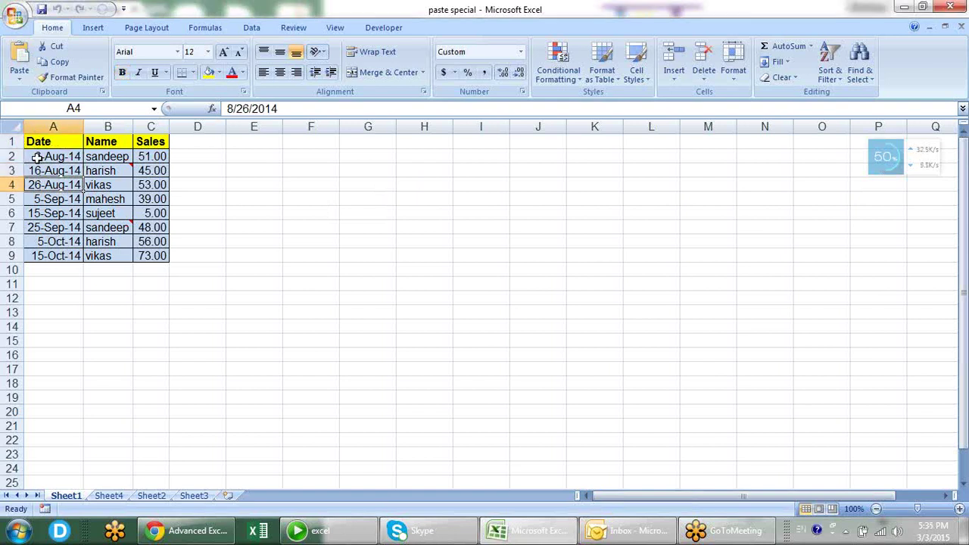
pyautogui.press('Right')
pyautogui.press('Right')
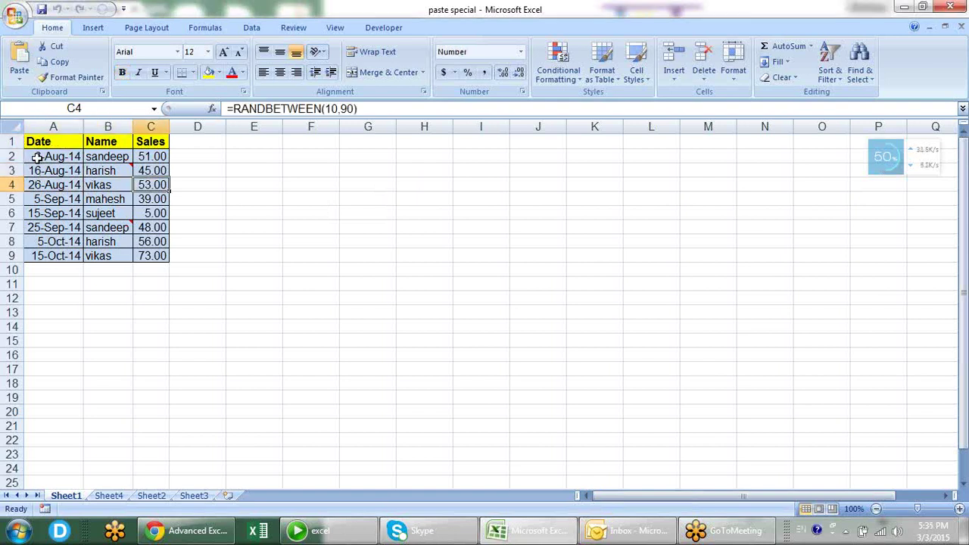
pyautogui.press('Up')
pyautogui.press('Up')
pyautogui.press('Down')
pyautogui.press('F2')
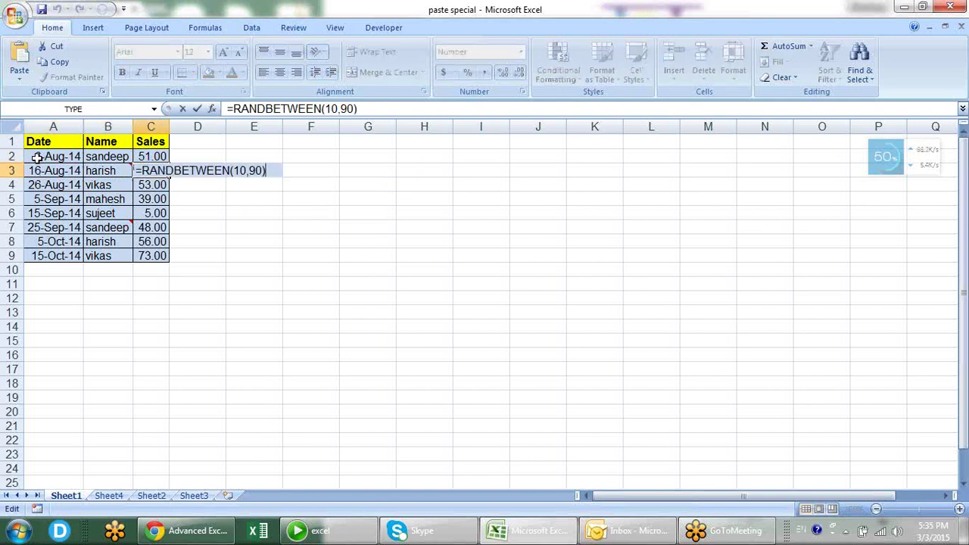
pyautogui.press('Return')
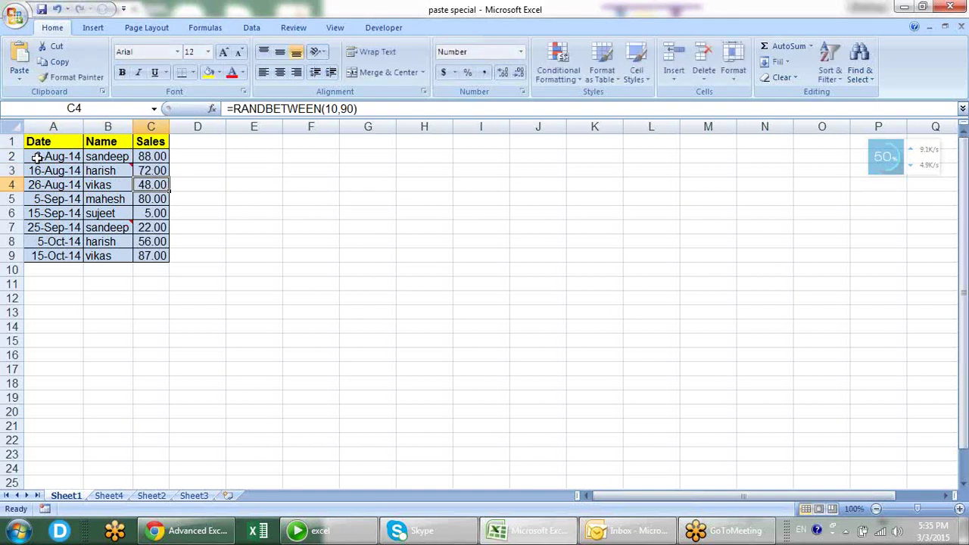
# - Copy the whole source table, A1:C9, including its header row
pyautogui.press('Up')
pyautogui.press('Left')
pyautogui.press('Left')
pyautogui.press('Up')
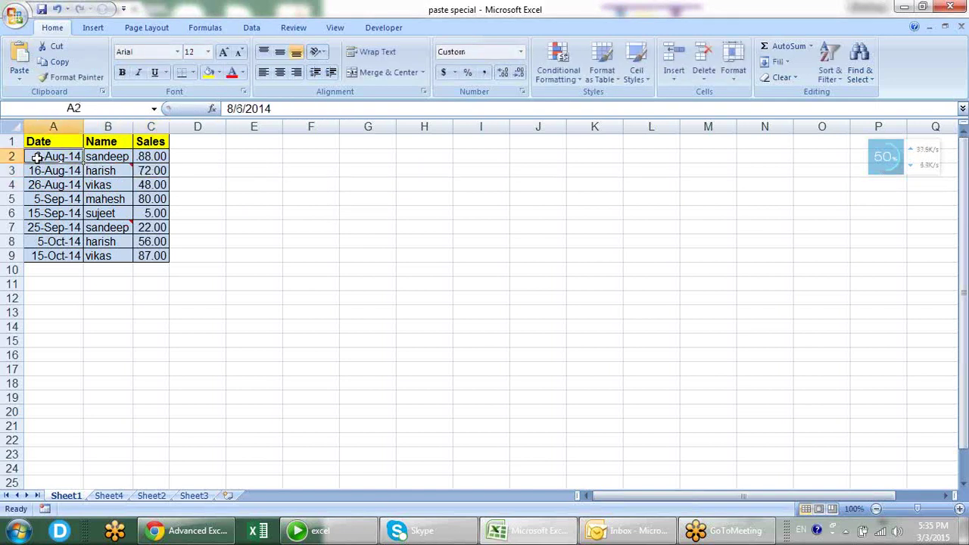
pyautogui.press('Up')
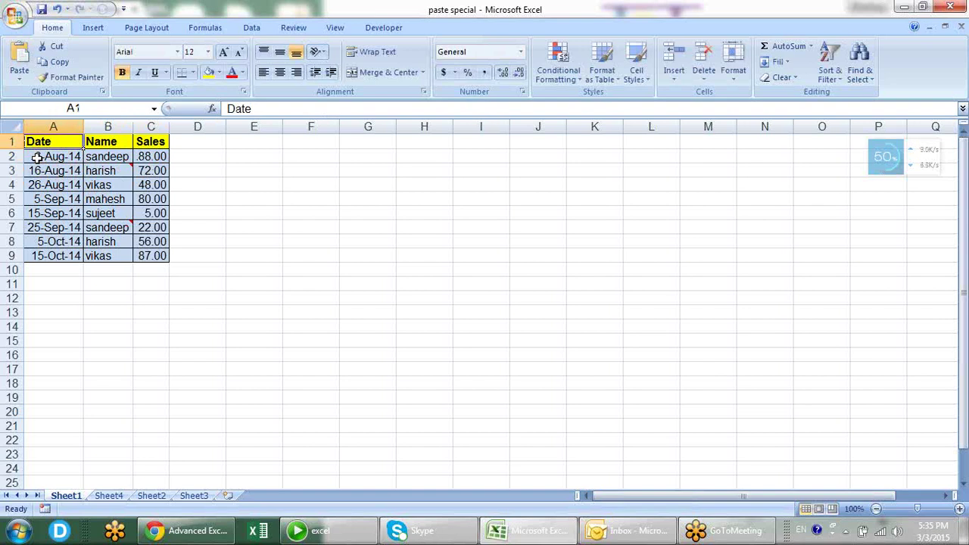
pyautogui.hotkey('shift', 'Right')
pyautogui.hotkey('shift', 'Right')
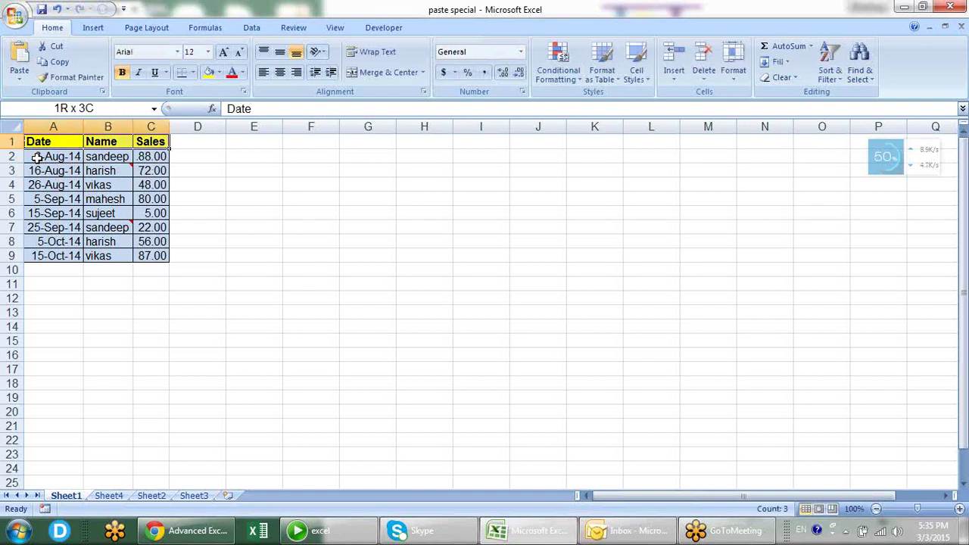
pyautogui.hotkey('ctrl', 'shift', 'Down')
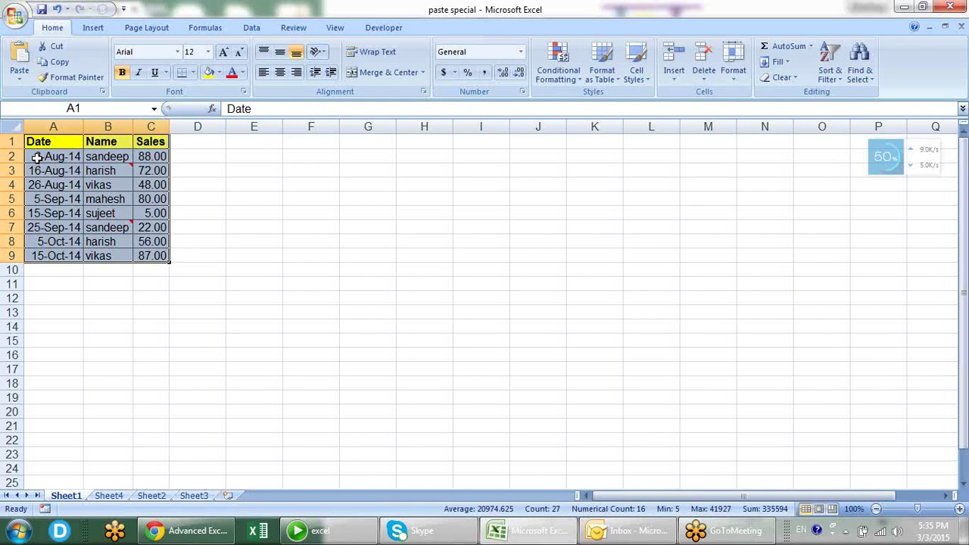
pyautogui.hotkey('ctrl', 'c')
pyautogui.write('0000')
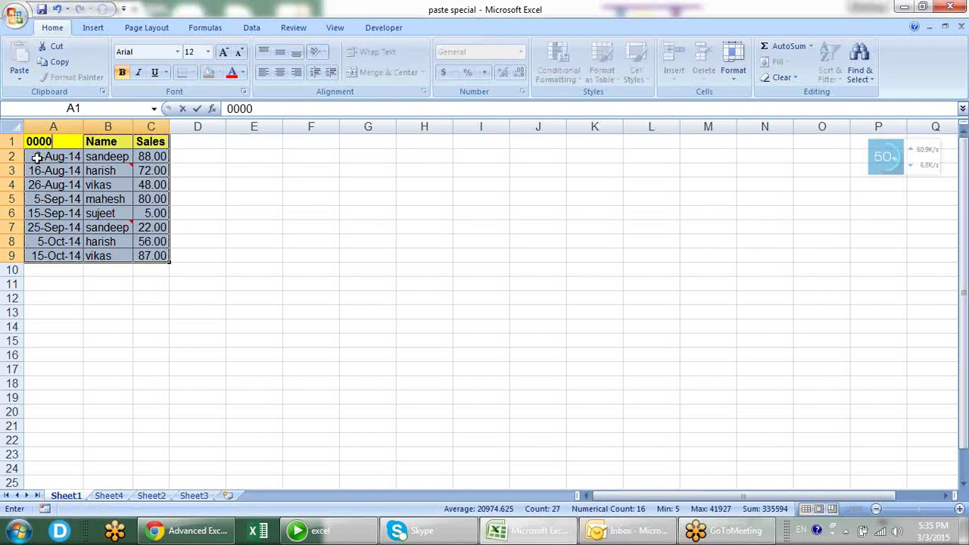
pyautogui.press('Escape')
pyautogui.hotkey('ctrl', 'c')
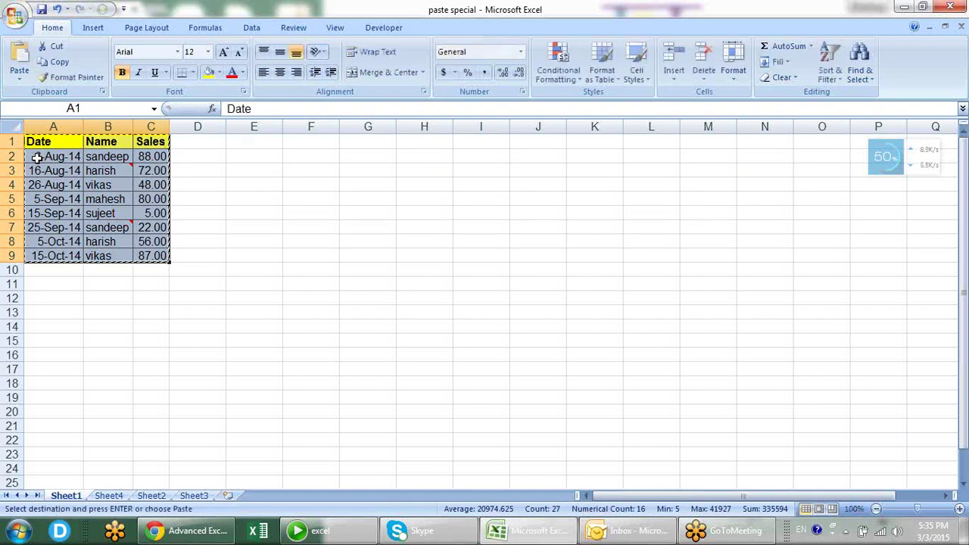
# - Try a normal paste of the copied table at F1 and undo it
pyautogui.click(299, 143)
pyautogui.hotkey('ctrl', 'v')
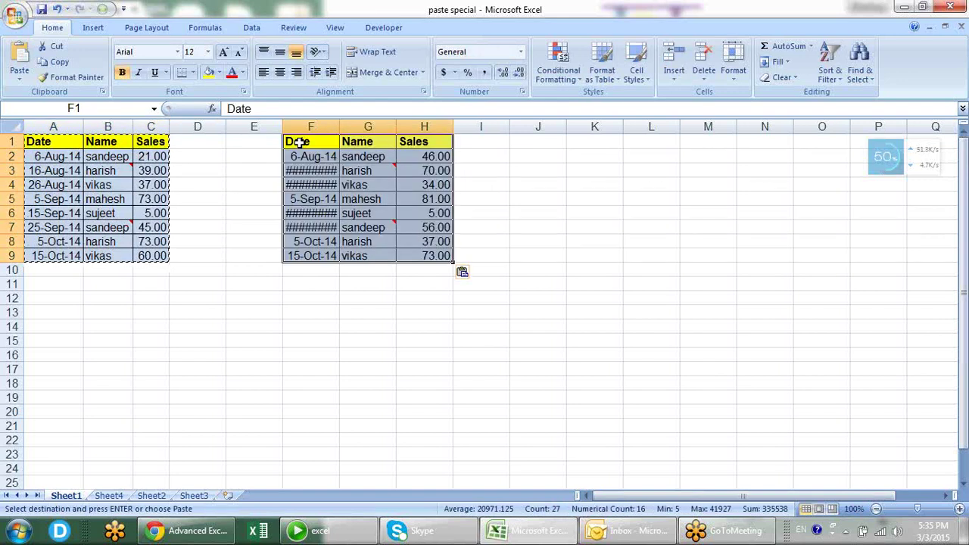
pyautogui.hotkey('ctrl', 'z')
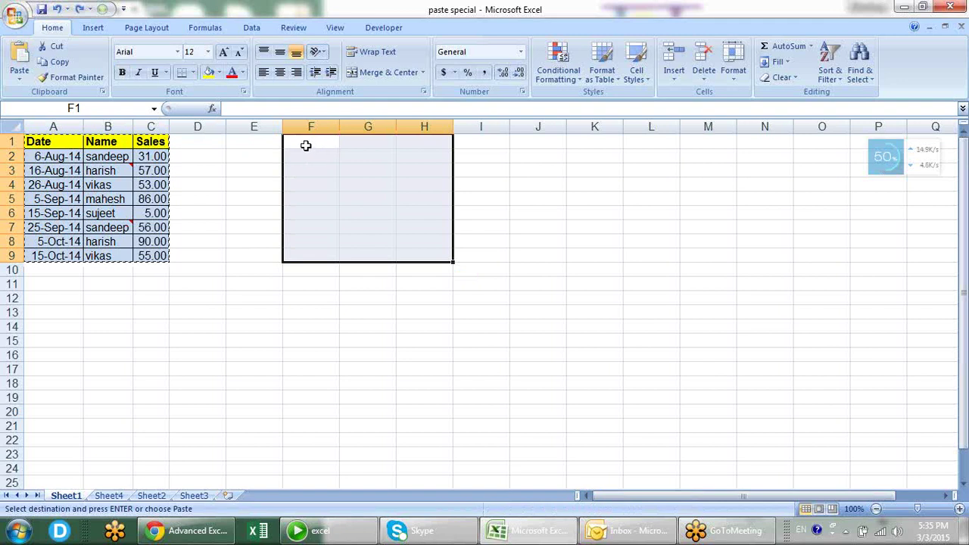
# - Paste only the values of the copied table at F1 using Paste Special with the Values option
pyautogui.click(305, 145)
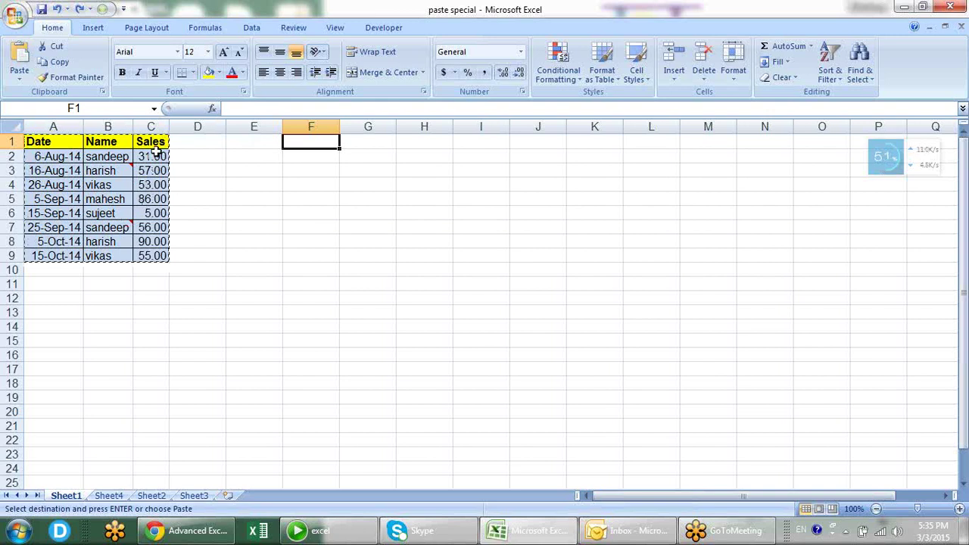
pyautogui.hotkey('ctrl', 'alt', 'v')
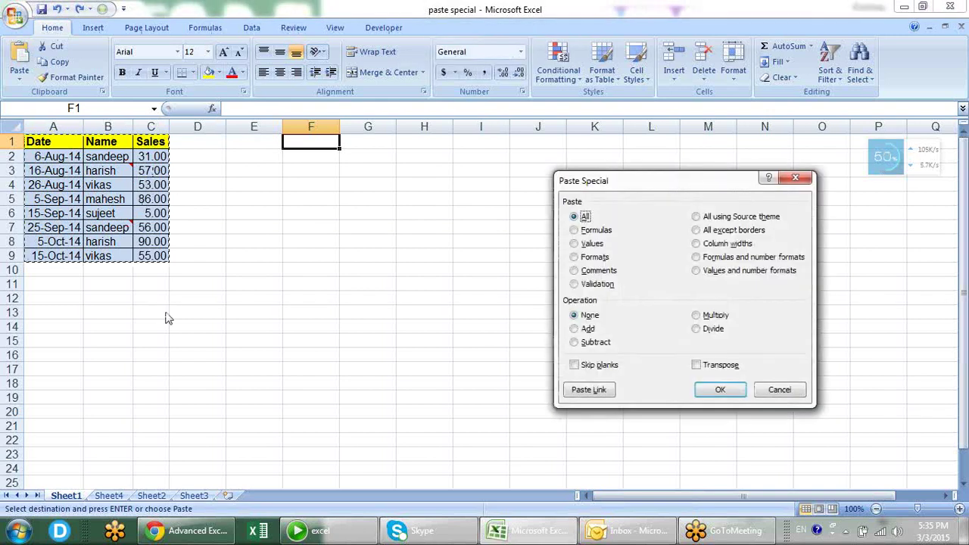
pyautogui.press('Escape')
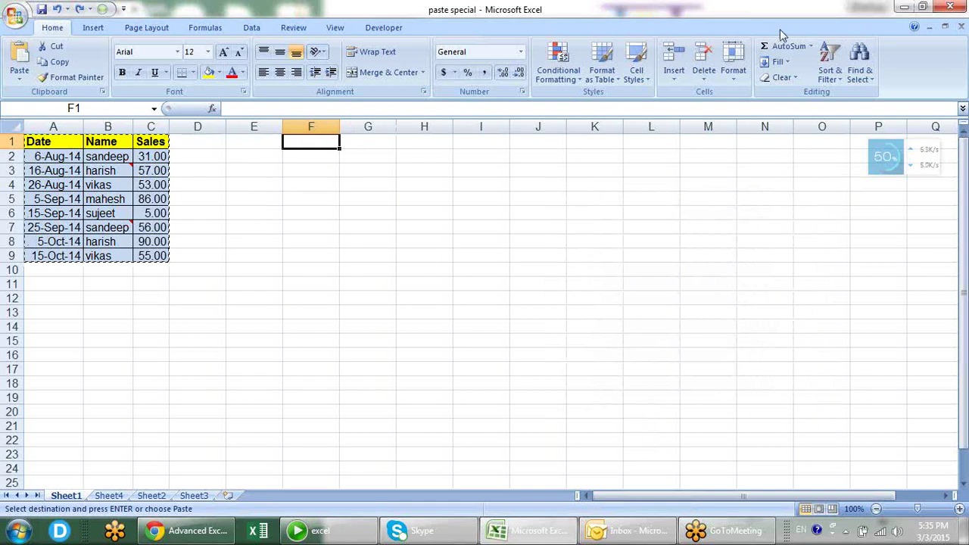
pyautogui.click(300, 138)
pyautogui.rightClick(298, 143)
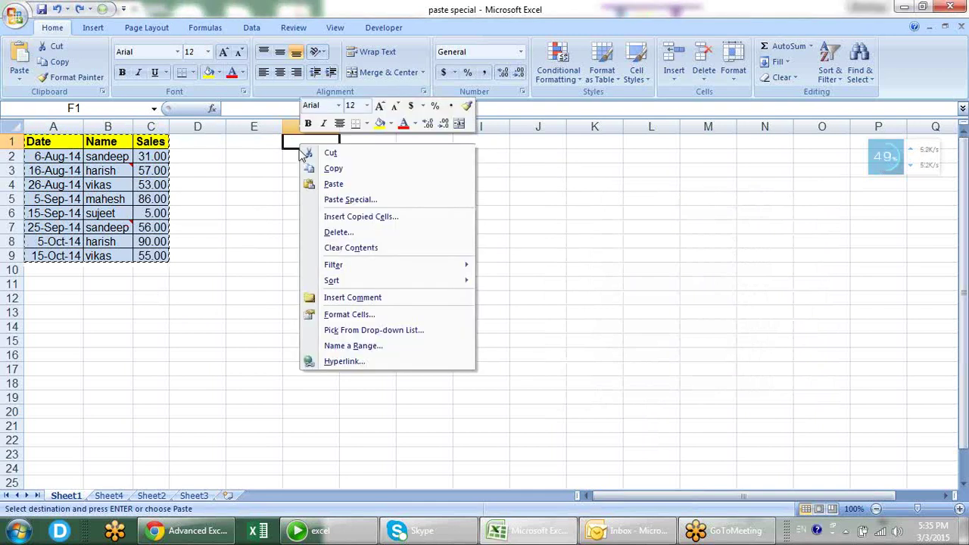
pyautogui.click(346, 200)
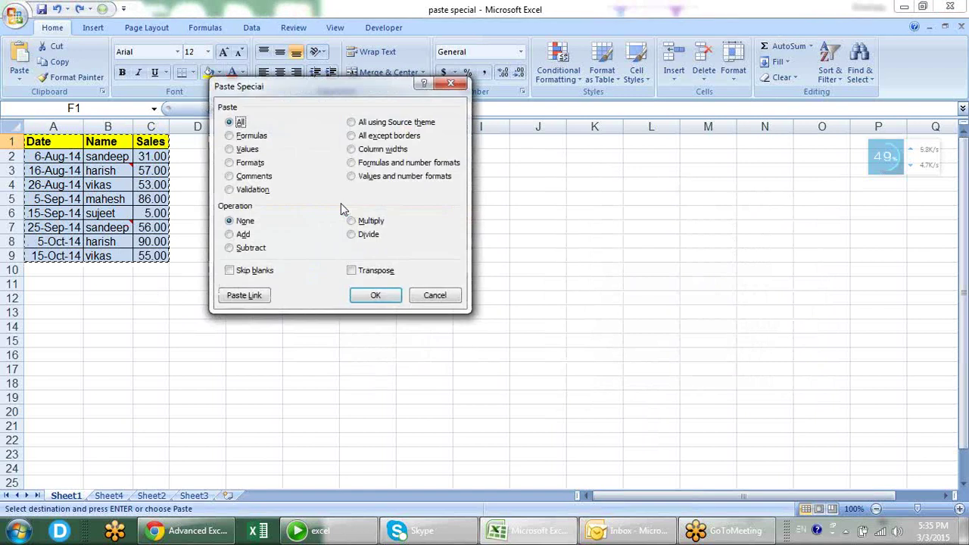
pyautogui.moveTo(305, 90); pyautogui.dragTo(507, 144)
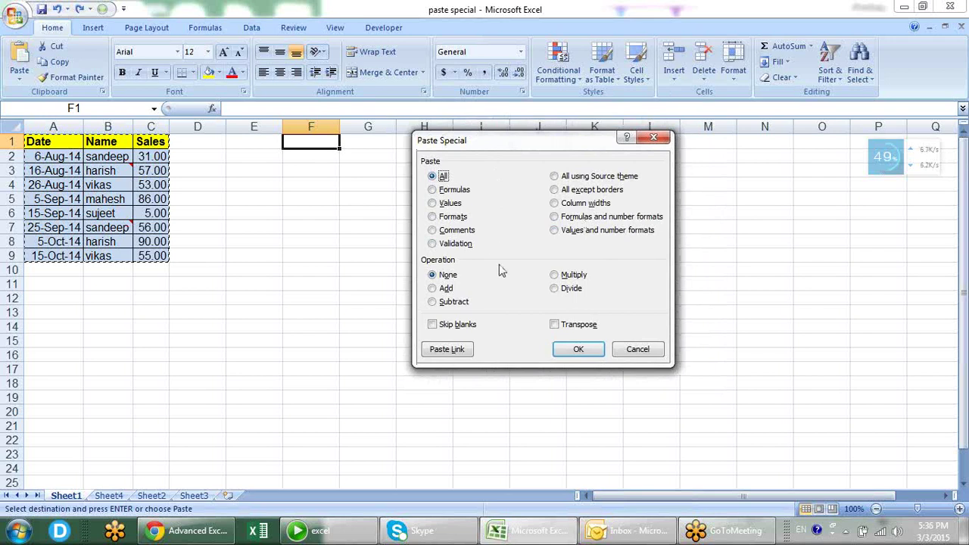
pyautogui.click(449, 206)
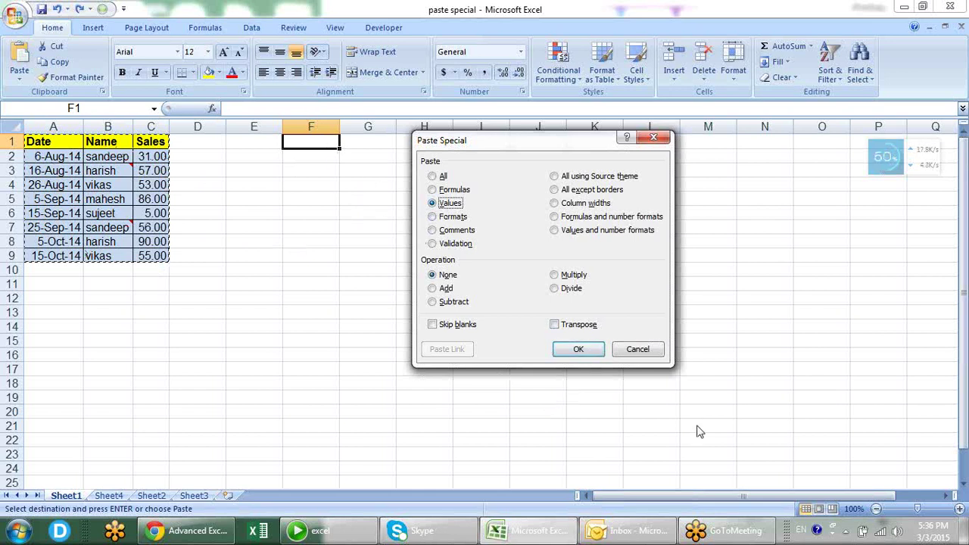
pyautogui.click(579, 350)
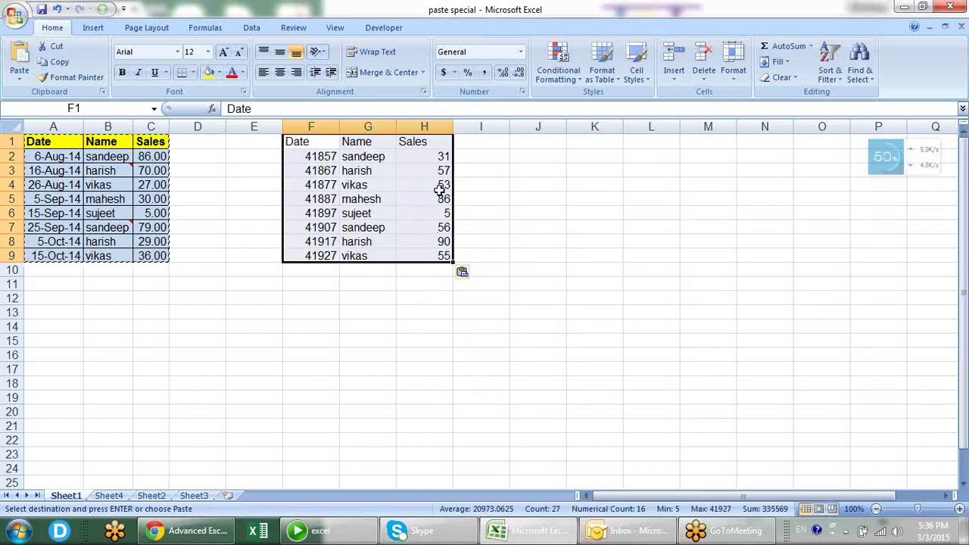
# - Examine the pasted Sales cells in column H to check whether they hold formulas or plain values
pyautogui.click(439, 185)
pyautogui.click(438, 155)
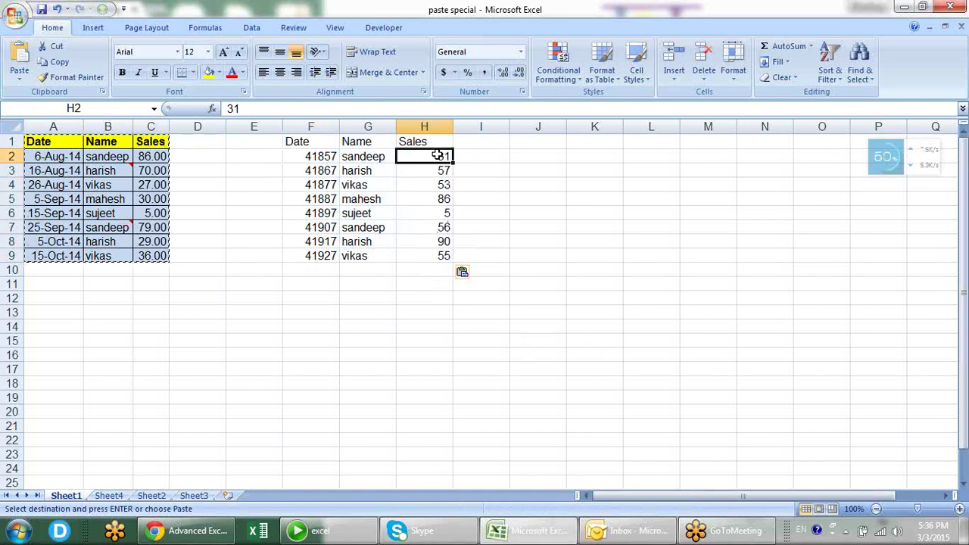
pyautogui.click(443, 185)
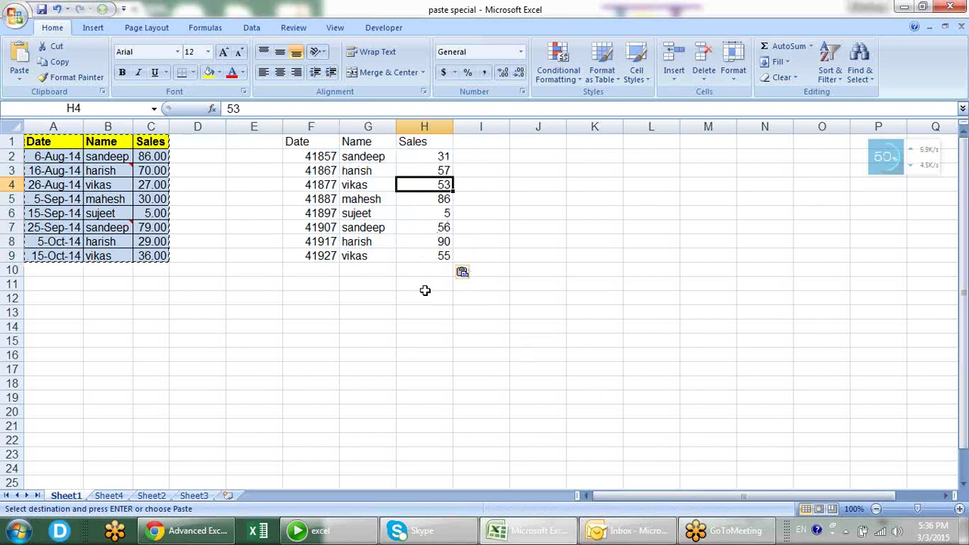
pyautogui.press('Down')
pyautogui.press('Down')
pyautogui.press('Down')
pyautogui.press('Down')
pyautogui.press('Down')
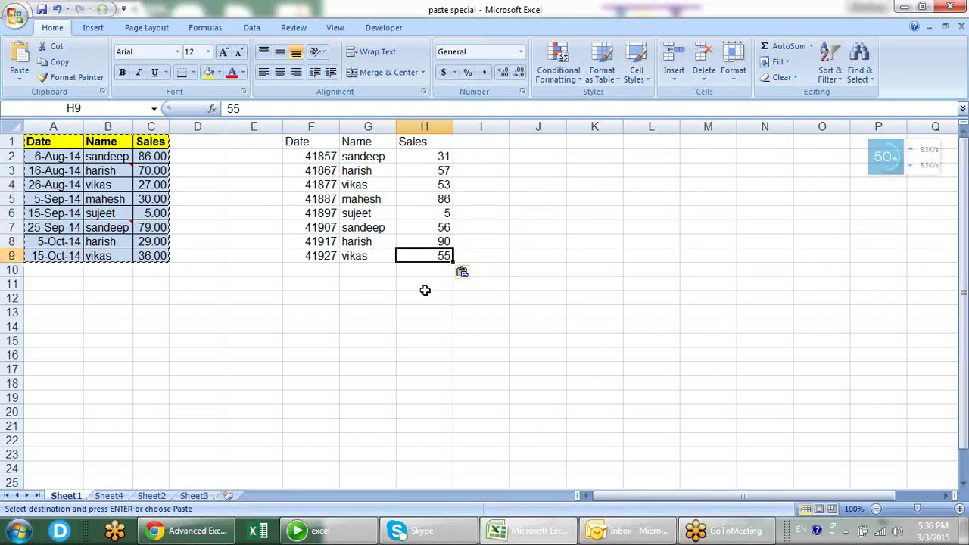
# - Compare the source date in A4 with the pasted date value in F4 and check the rest of that pasted row
pyautogui.press('Left')
pyautogui.press('Left')
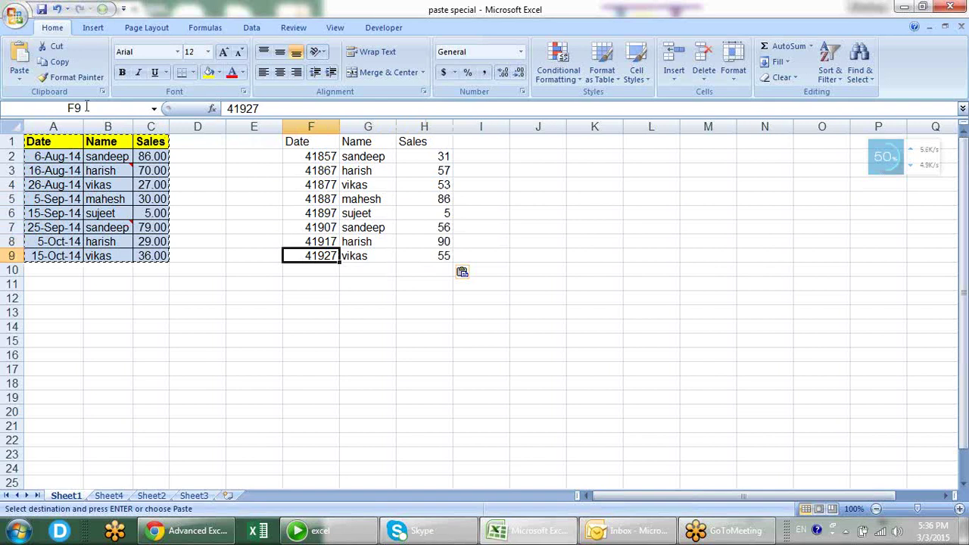
pyautogui.click(44, 182)
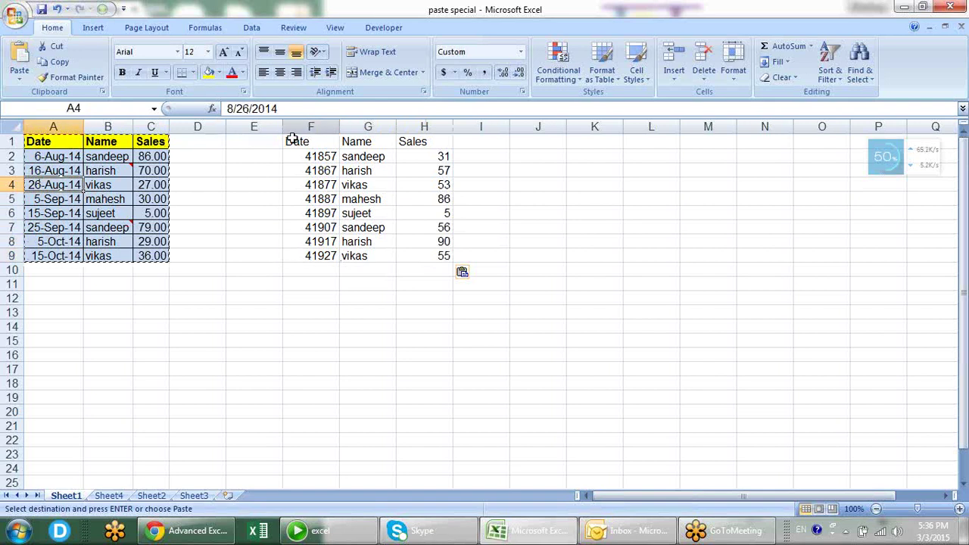
pyautogui.click(307, 184)
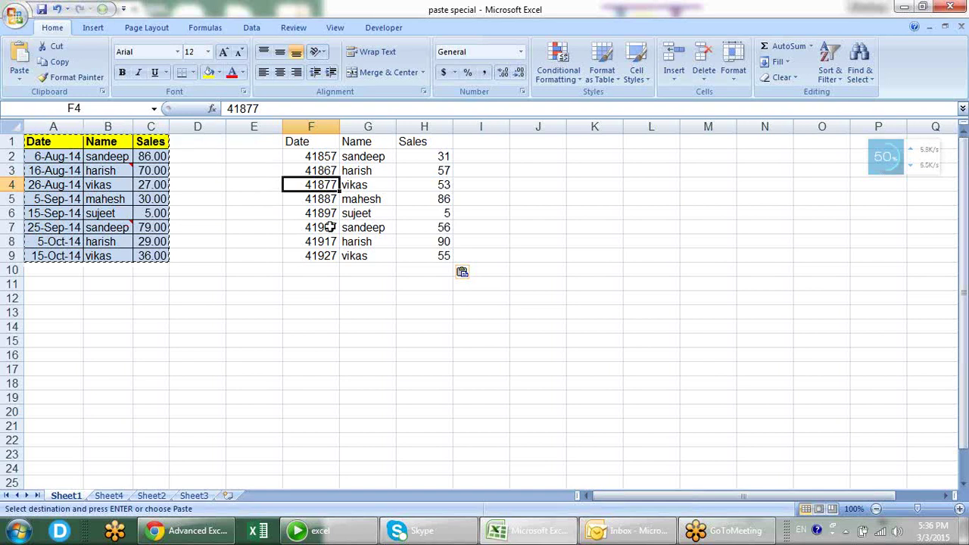
pyautogui.press('Right')
pyautogui.press('Right')
pyautogui.press('Right')
pyautogui.press('Left')
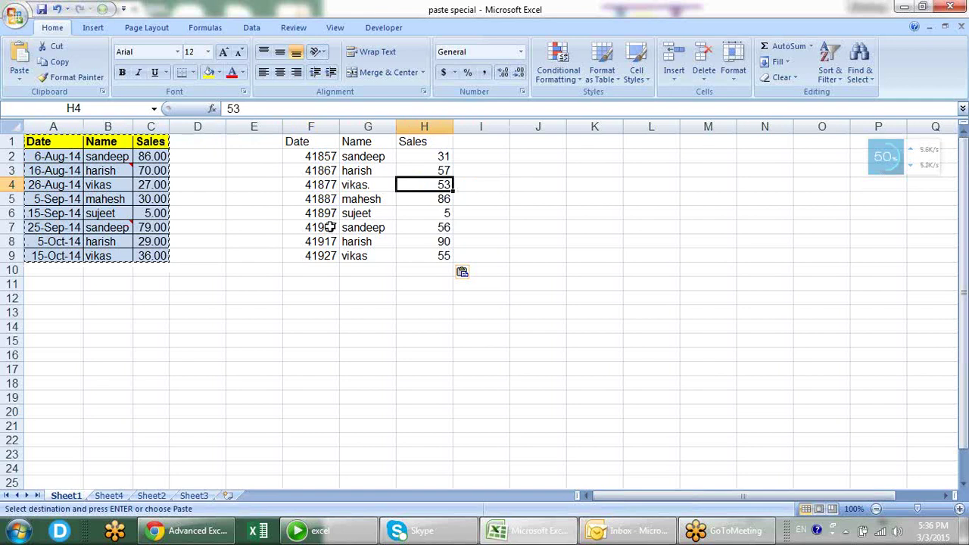
pyautogui.press('Left')
pyautogui.press('Left')
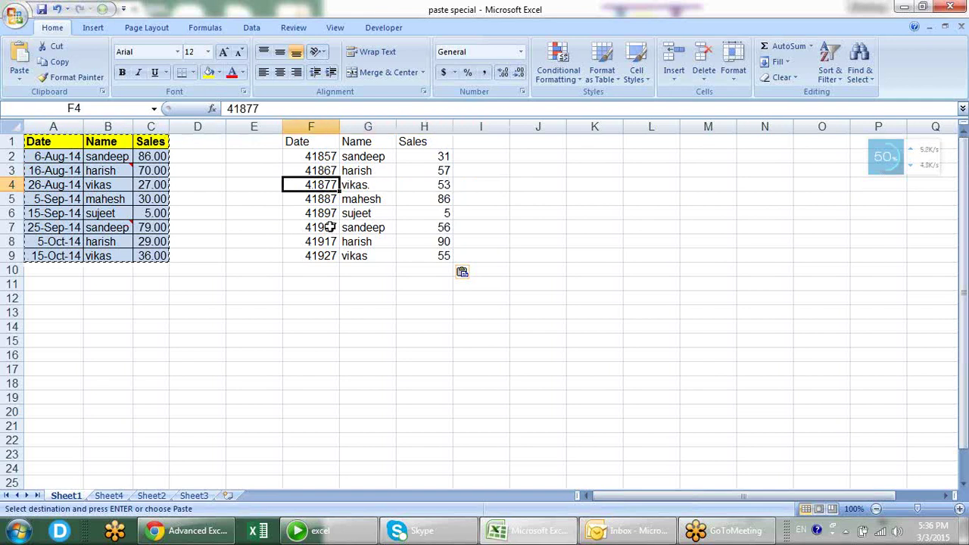
# - Insert the current time as a static value in the empty cell K5
pyautogui.press('Down')
pyautogui.press('Down')
pyautogui.press('Down')
pyautogui.press('Down')
pyautogui.press('Right')
pyautogui.press('Right')
pyautogui.press('Right')
pyautogui.press('Right')
pyautogui.press('Right')
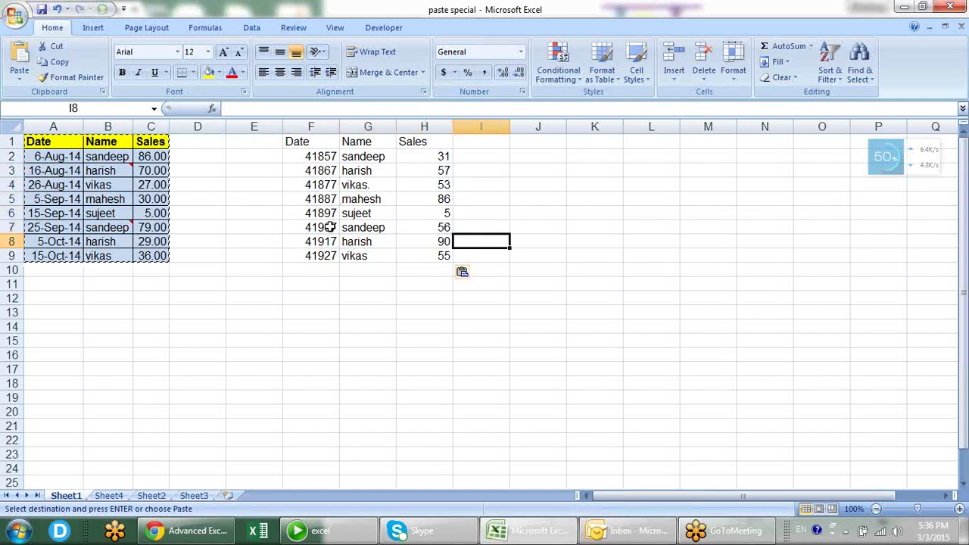
pyautogui.press('Up')
pyautogui.press('Up')
pyautogui.press('Up')
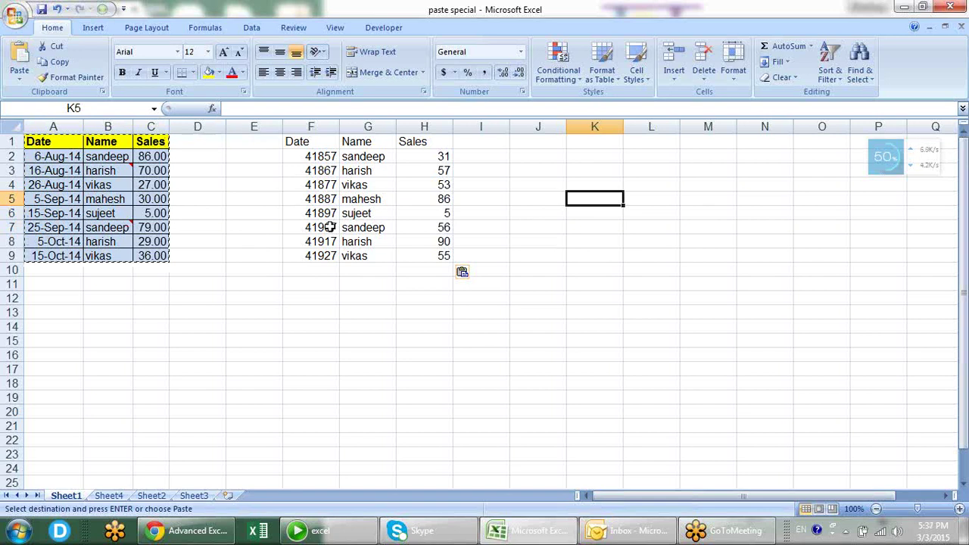
pyautogui.hotkey('ctrl', 'shift', ';')
pyautogui.press('Return')
pyautogui.press('Up')
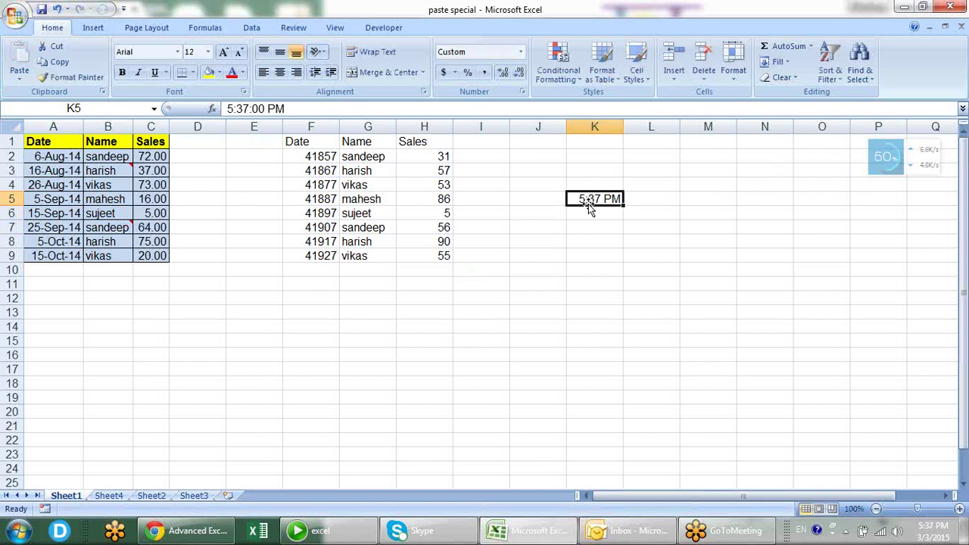
# - Clear the formatting of the time in K5 to expose its underlying number, and delete the cell's contents
pyautogui.click(782, 77)
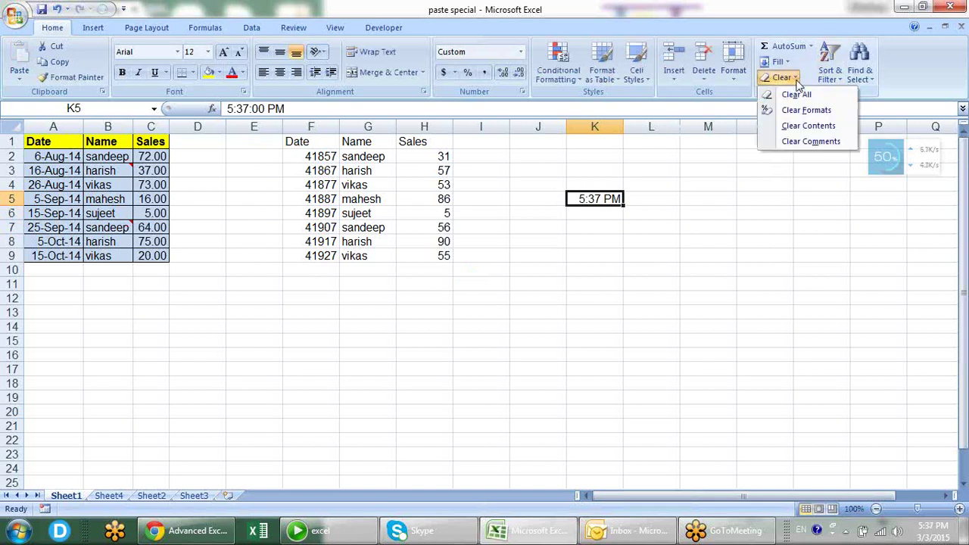
pyautogui.click(800, 112)
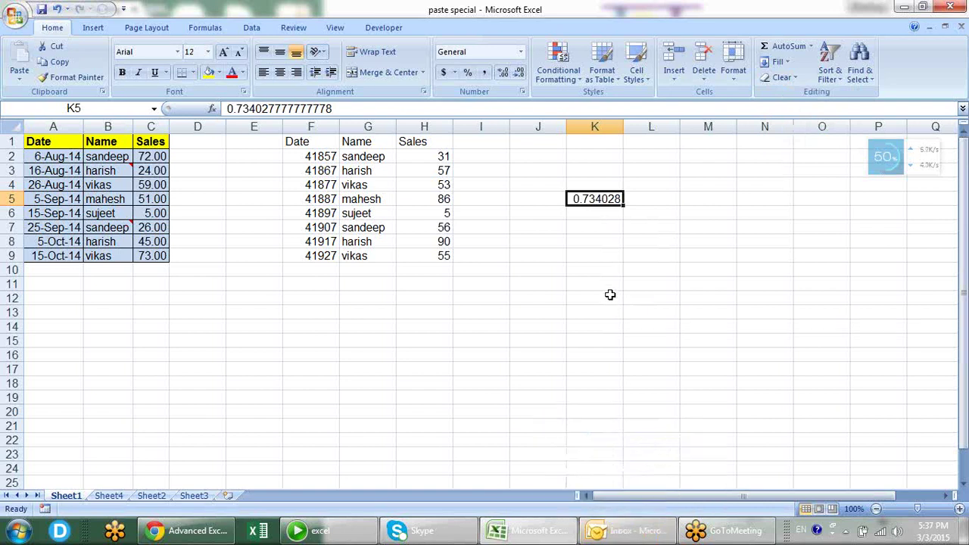
pyautogui.press('Delete')
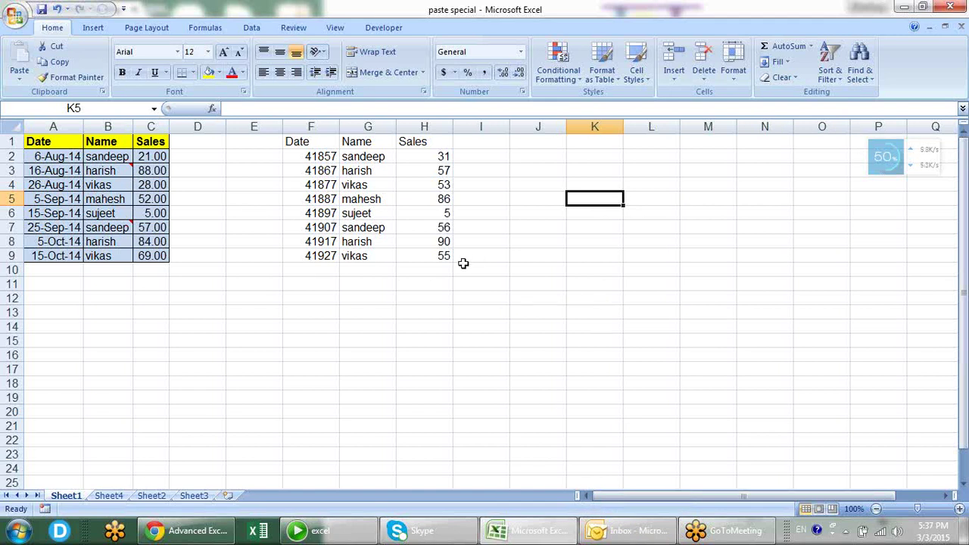
pyautogui.moveTo(302, 141); pyautogui.dragTo(444, 256)
pyautogui.click(492, 252)
pyautogui.click(420, 229)
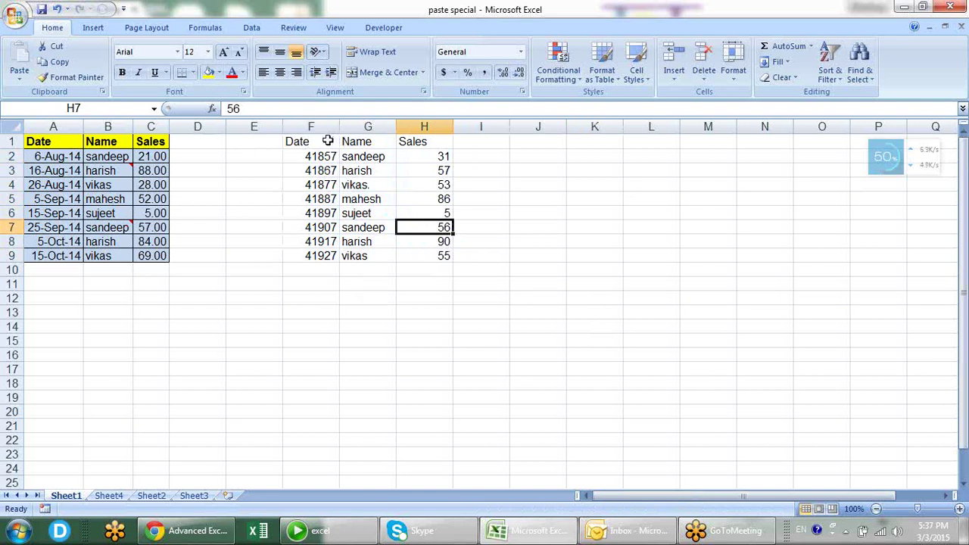
# - Delete the contents of the pasted table in F1:H9
pyautogui.moveTo(326, 141); pyautogui.dragTo(437, 252)
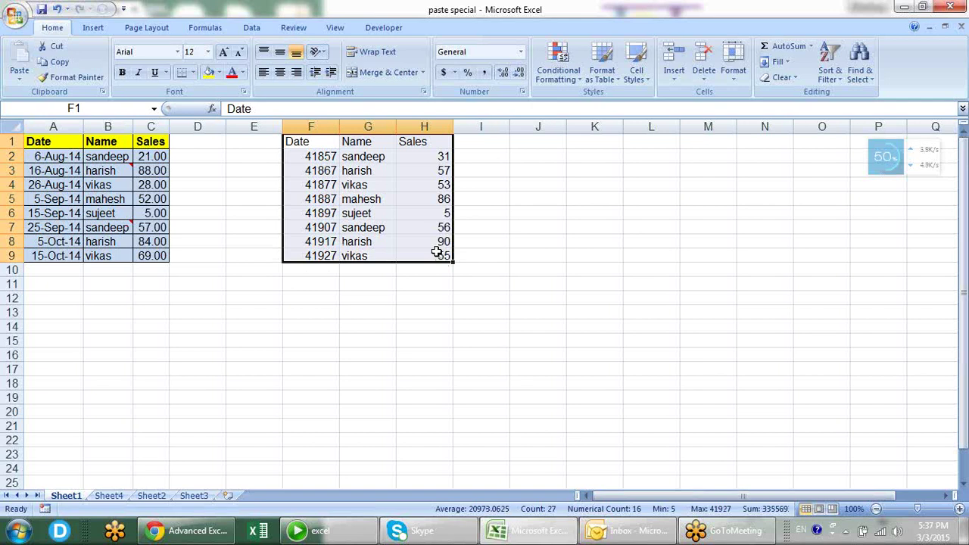
pyautogui.press('Delete')
pyautogui.click(255, 256)
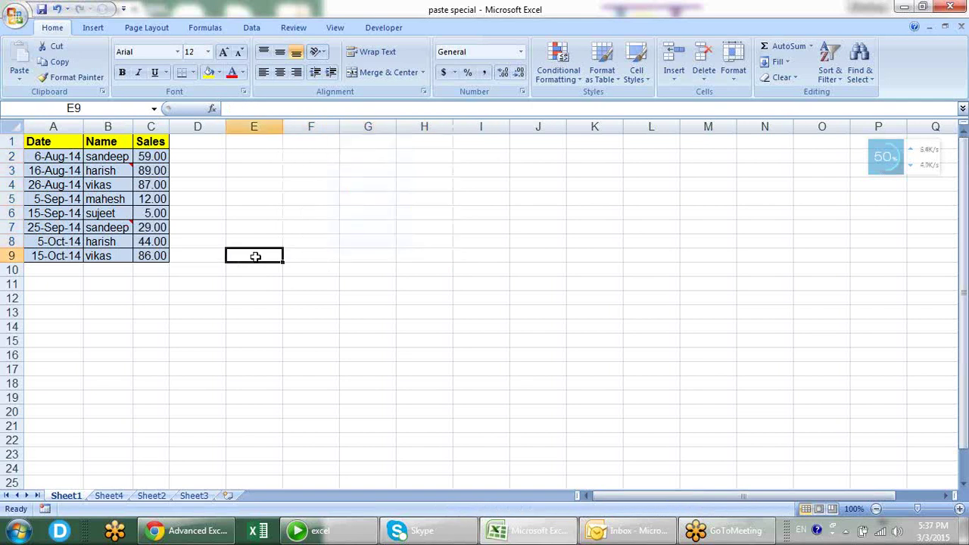
# - Copy the table A1:C9, paste it at F1 as values and number formats, and widen column F to fit the dates
pyautogui.click(158, 255)
pyautogui.moveTo(157, 255); pyautogui.dragTo(25, 142)
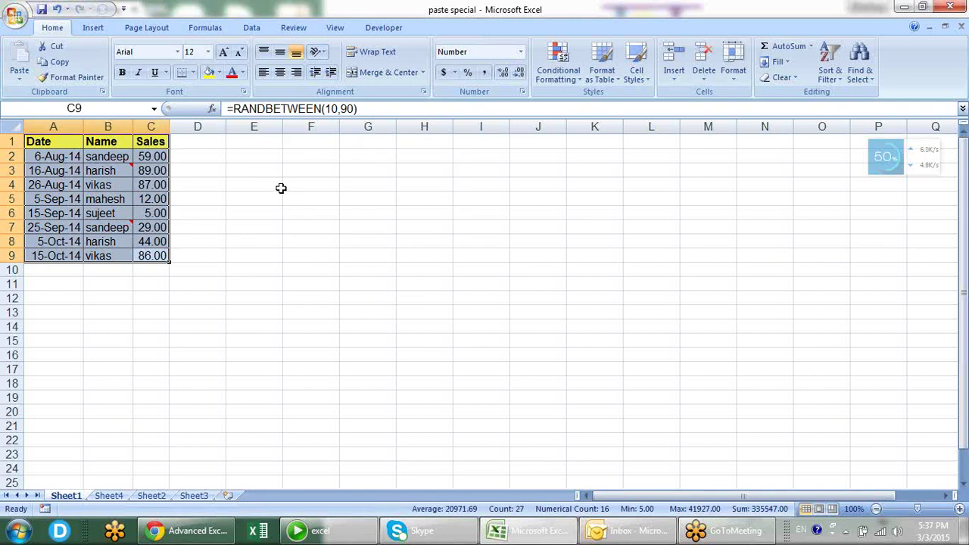
pyautogui.hotkey('ctrl', 'c')
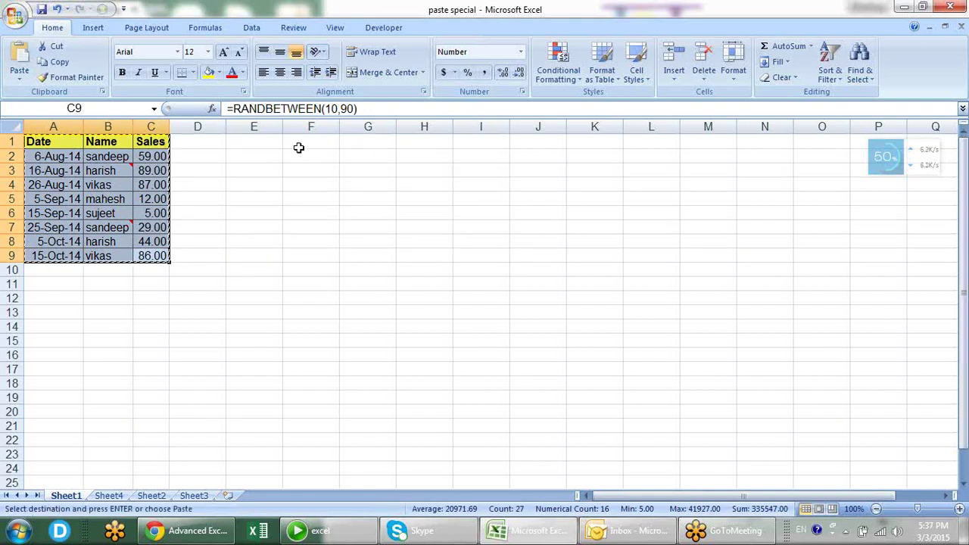
pyautogui.click(300, 148)
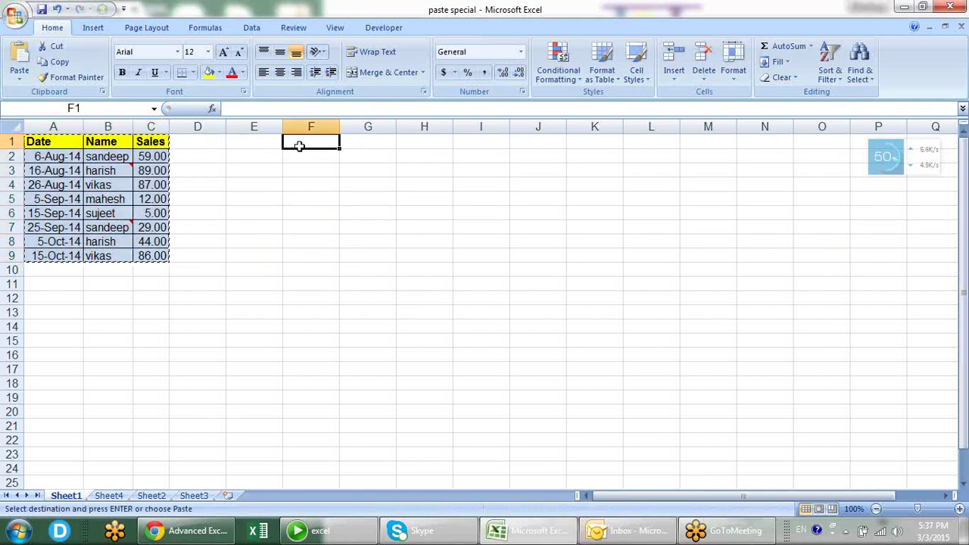
pyautogui.rightClick(310, 147)
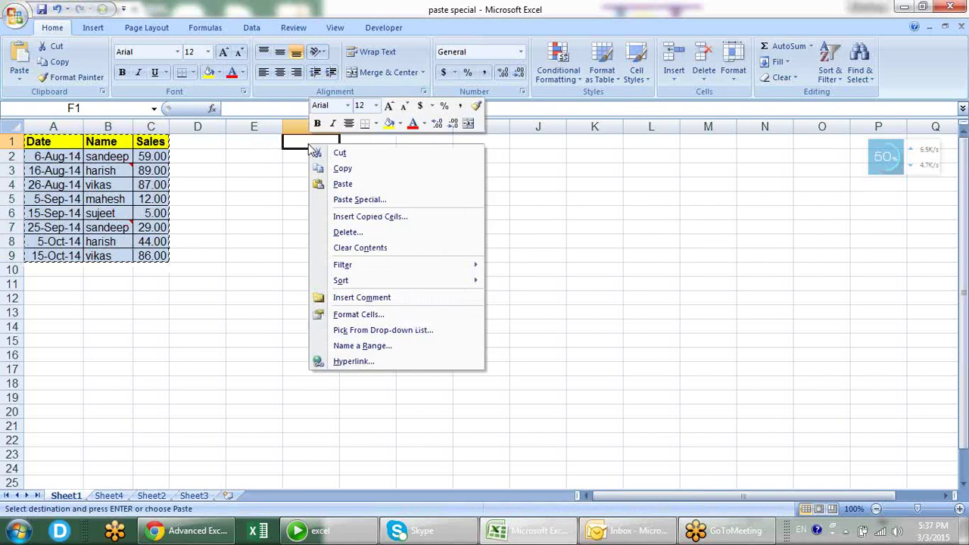
pyautogui.click(345, 199)
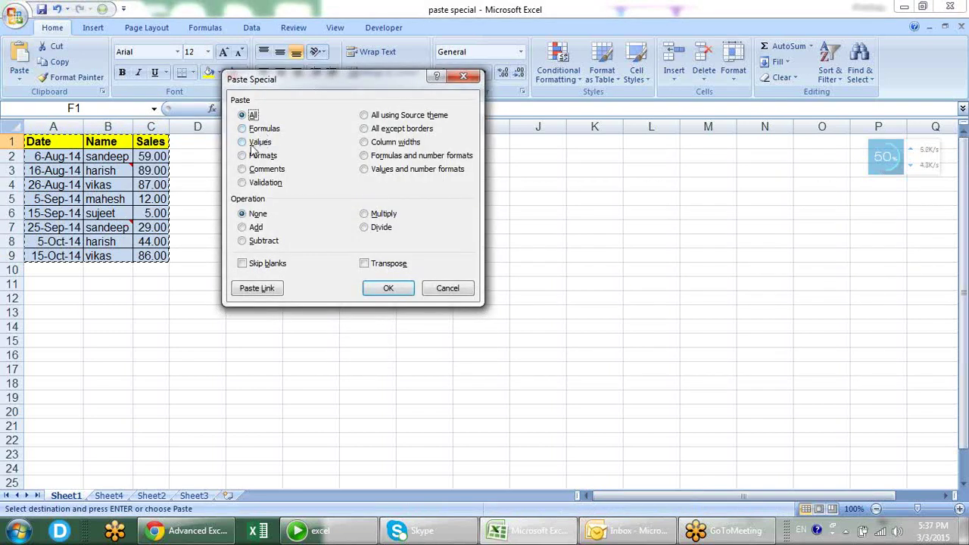
pyautogui.click(379, 170)
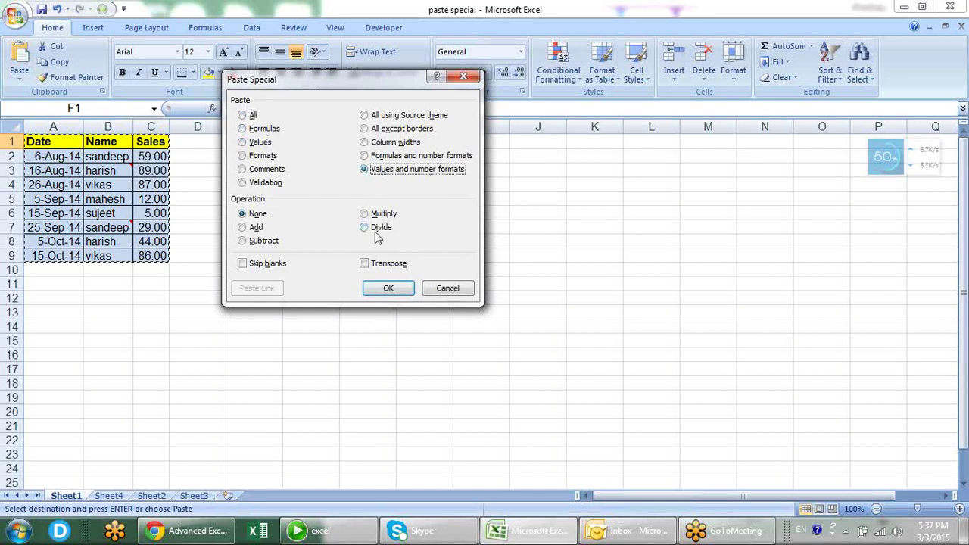
pyautogui.click(388, 289)
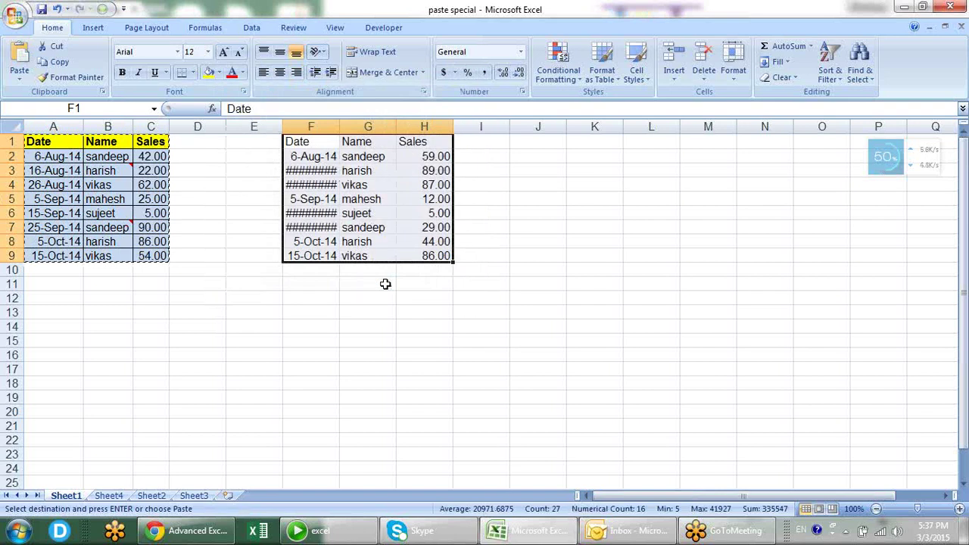
pyautogui.click(479, 300)
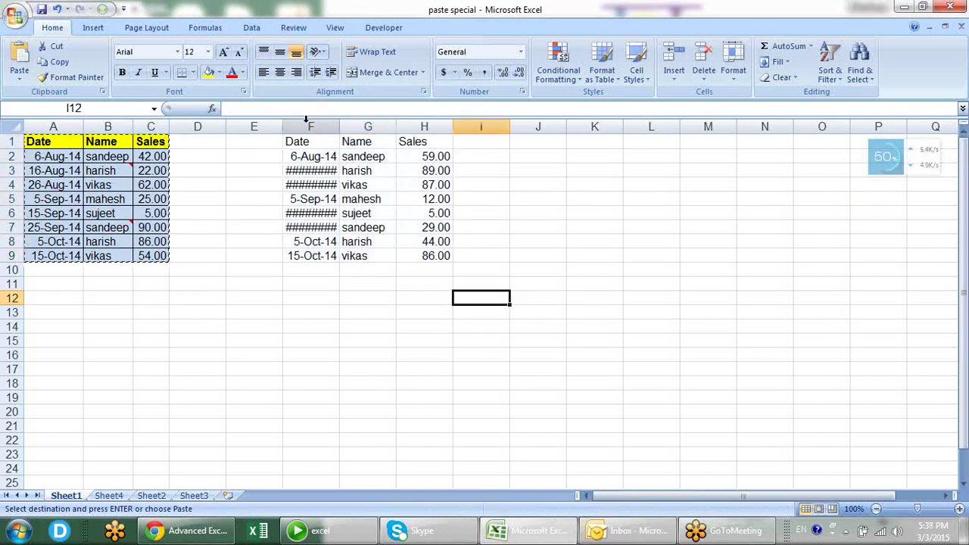
pyautogui.moveTo(335, 127); pyautogui.dragTo(361, 127)
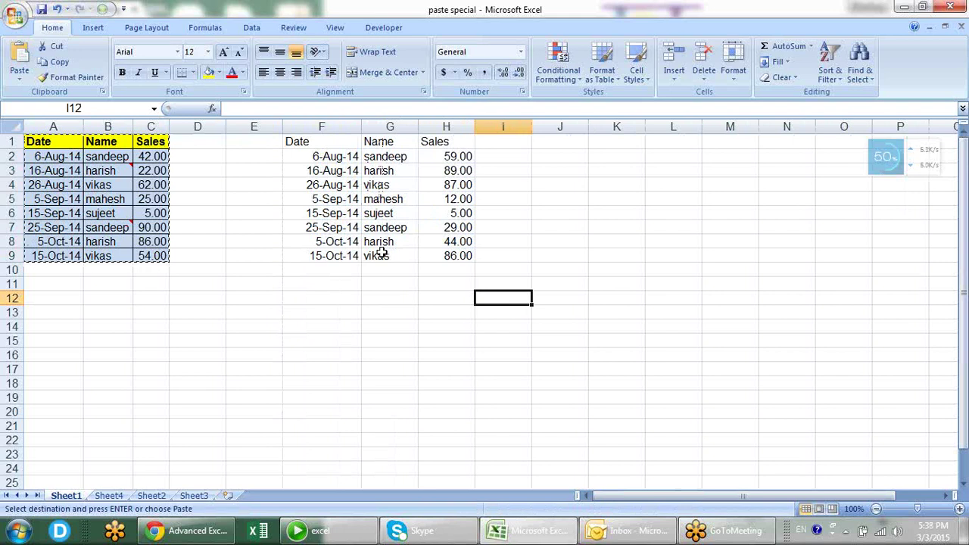
# - Examine the pasted Date cells in column F and Sales cells in column H for their stored contents and number formats
pyautogui.click(340, 156)
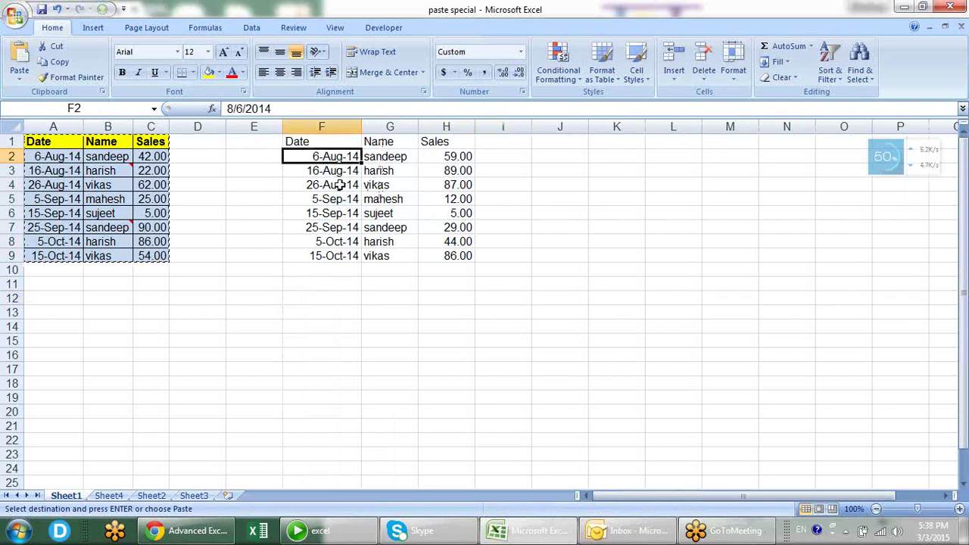
pyautogui.click(340, 185)
pyautogui.click(342, 213)
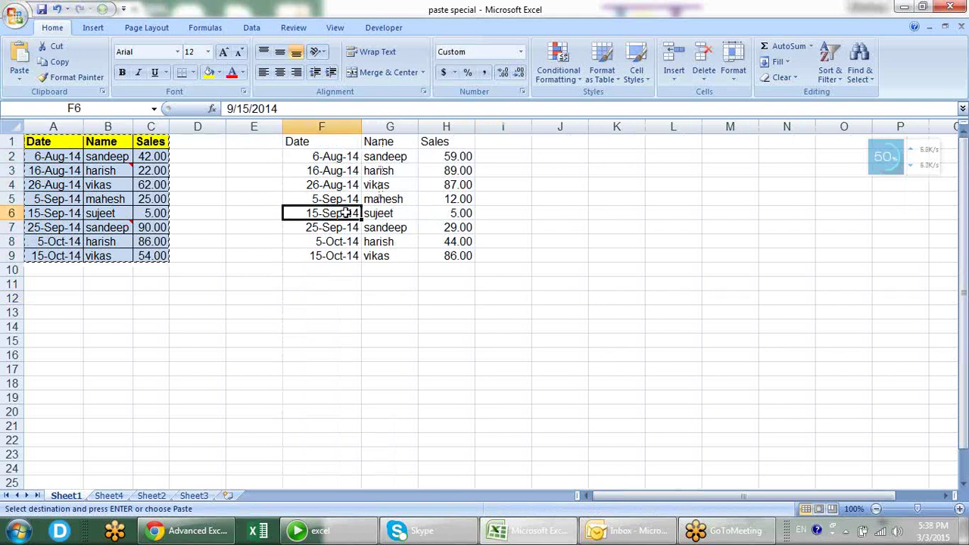
pyautogui.click(467, 212)
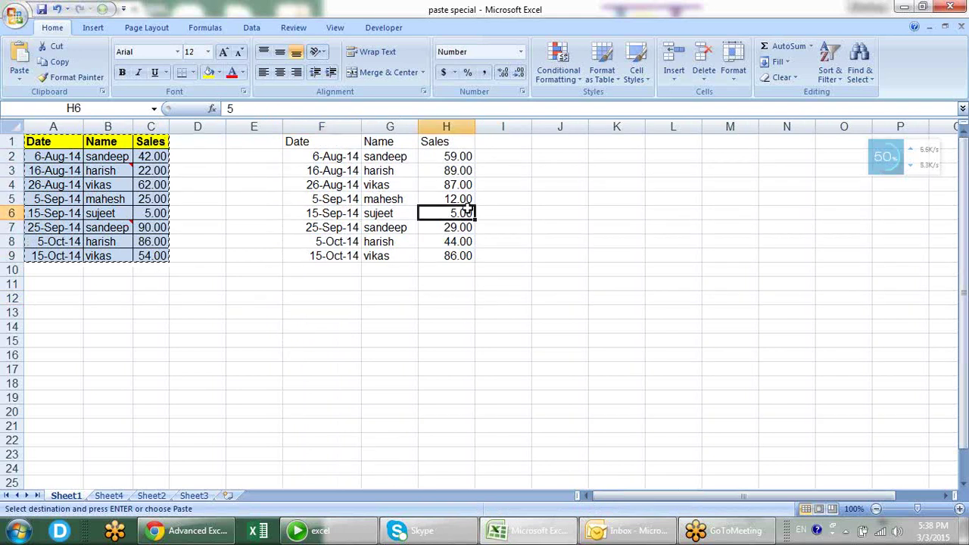
pyautogui.click(464, 169)
pyautogui.click(465, 214)
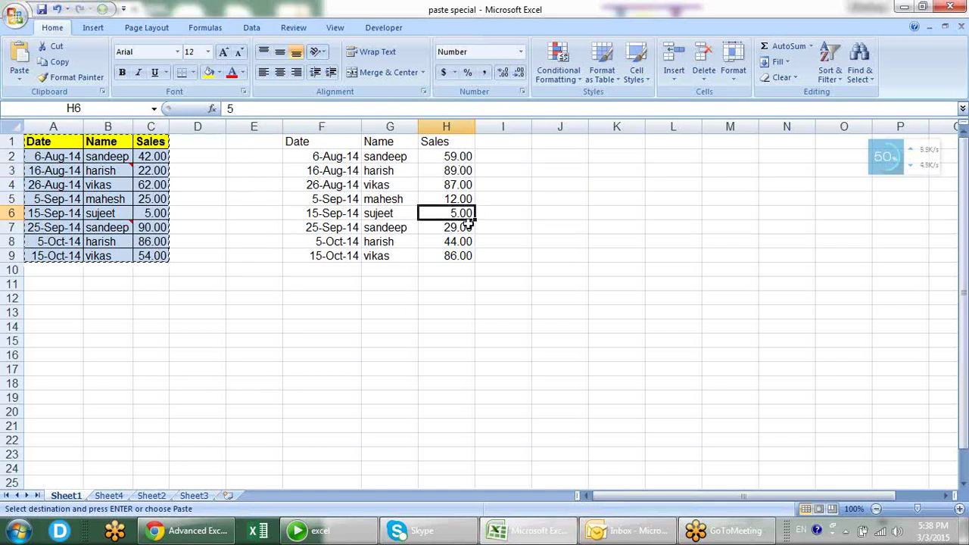
pyautogui.click(350, 187)
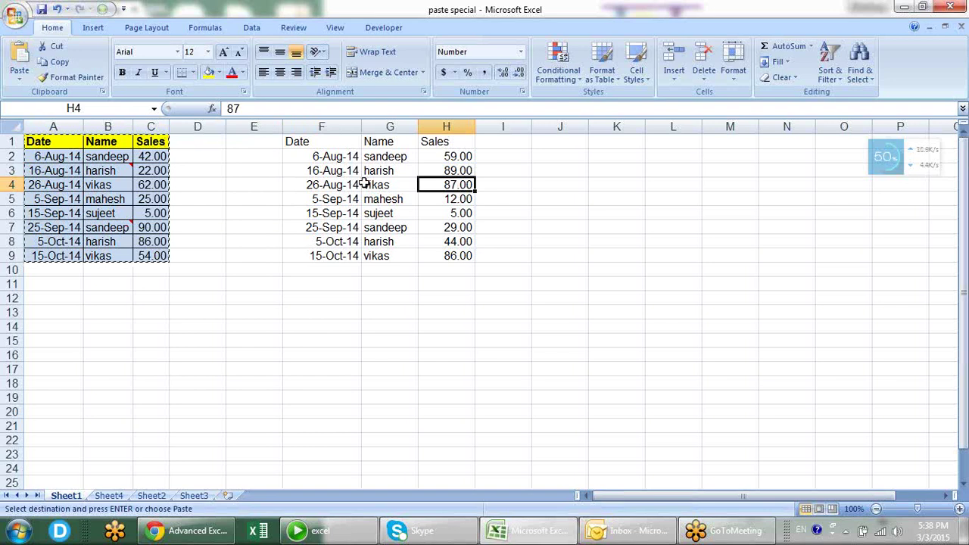
# - Paste the copied table at J1 using the Formulas option of Paste Special
pyautogui.rightClick(543, 139)
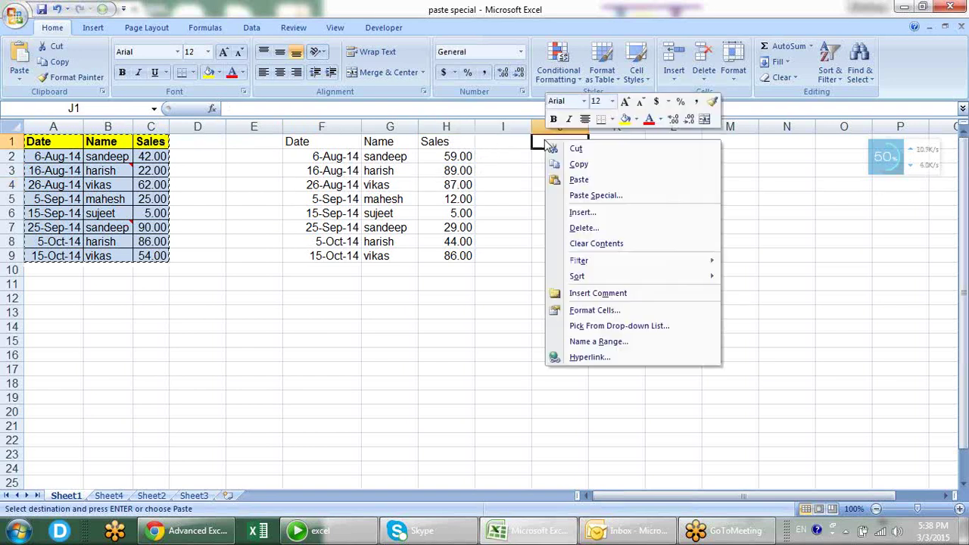
pyautogui.click(596, 196)
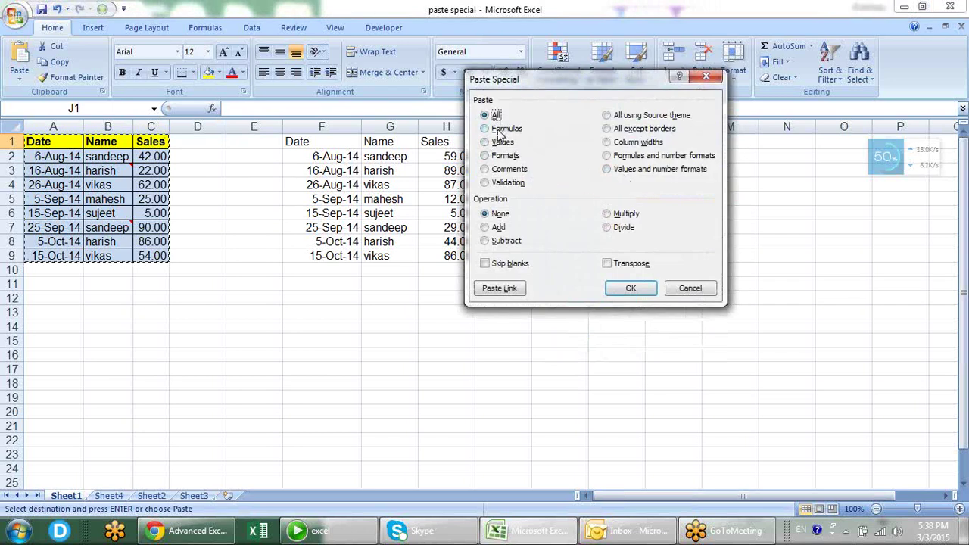
pyautogui.click(498, 131)
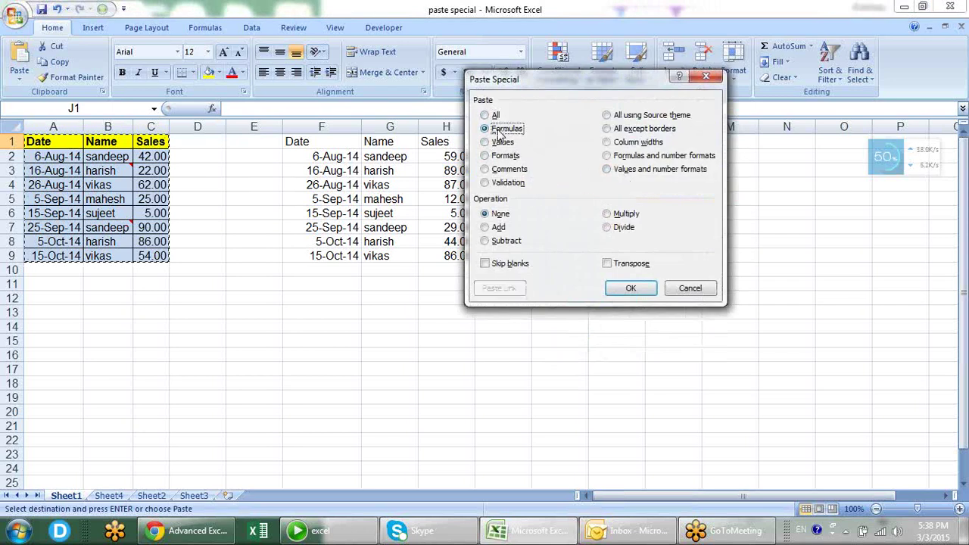
pyautogui.click(626, 288)
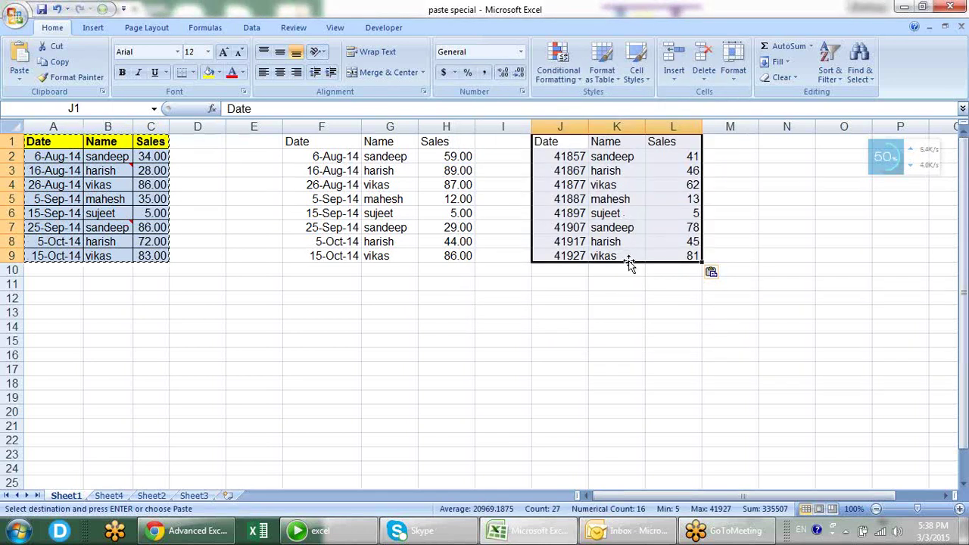
# - Check several pasted Sales cells in column L to see whether they hold formulas, leaving them unedited
pyautogui.click(679, 166)
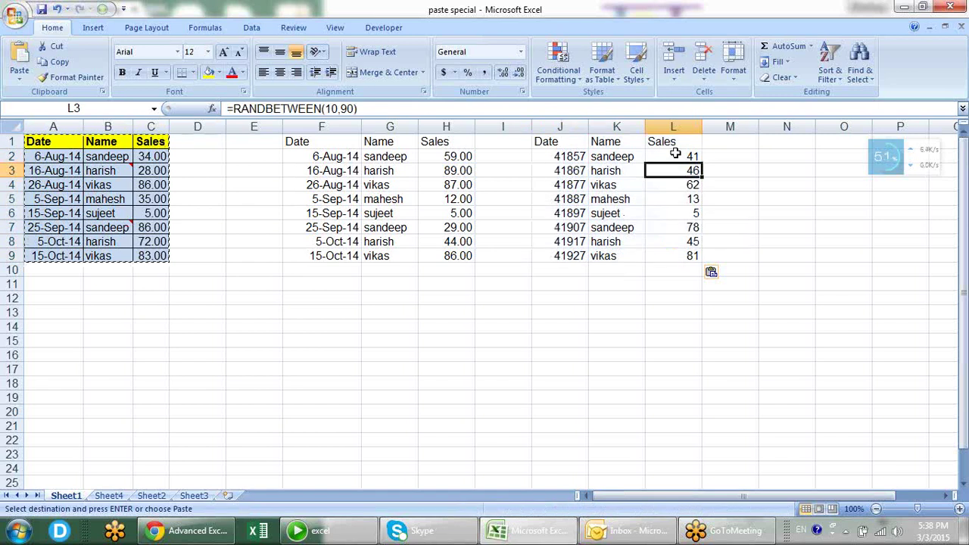
pyautogui.doubleClick(676, 156)
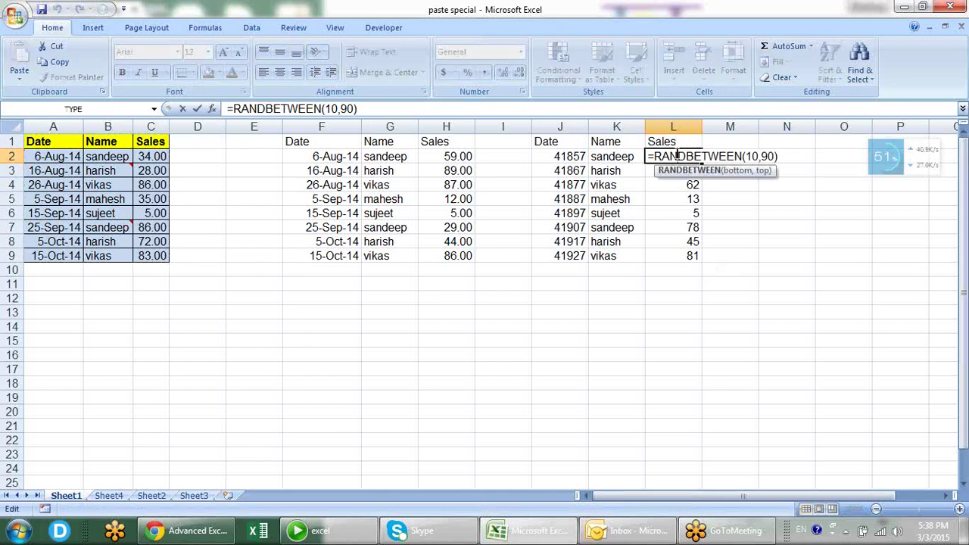
pyautogui.press('Escape')
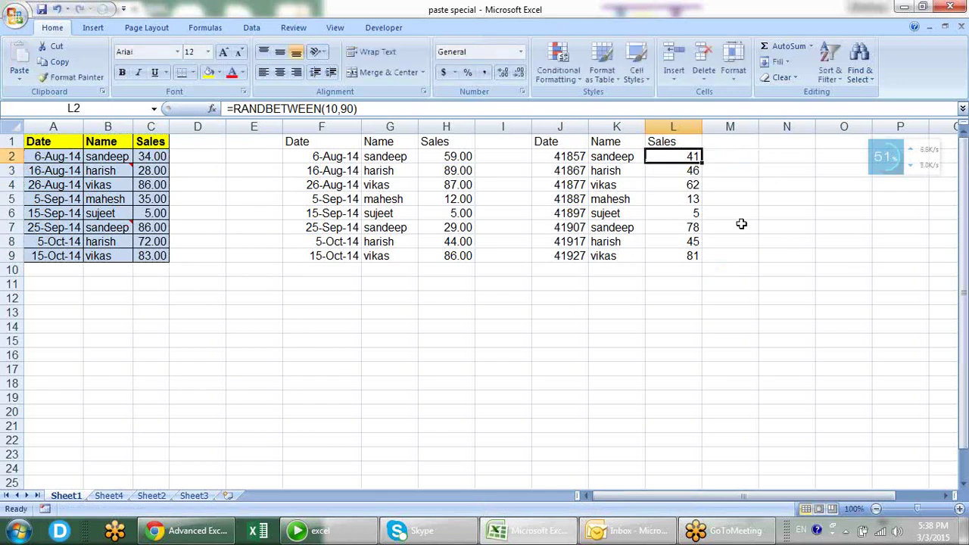
pyautogui.click(674, 173)
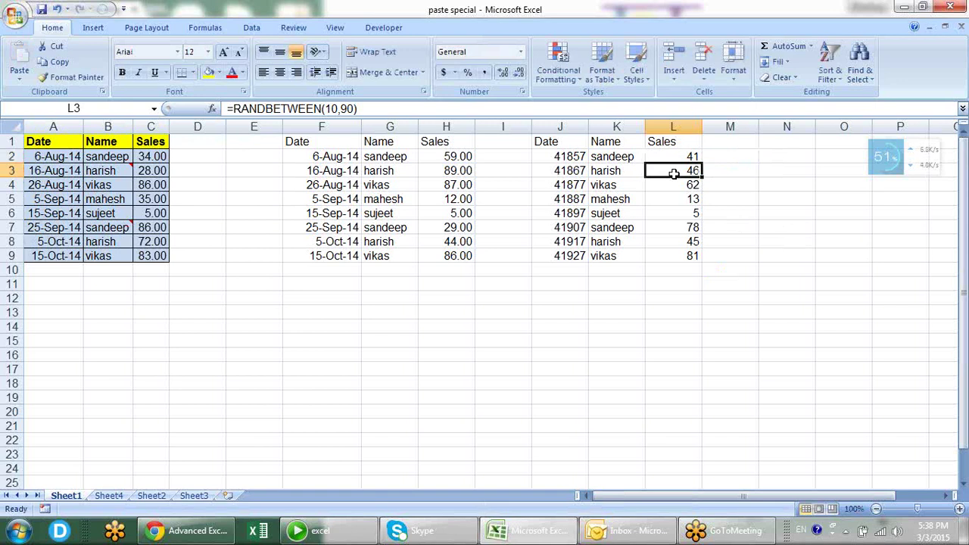
pyautogui.click(674, 212)
pyautogui.click(683, 244)
pyautogui.click(674, 159)
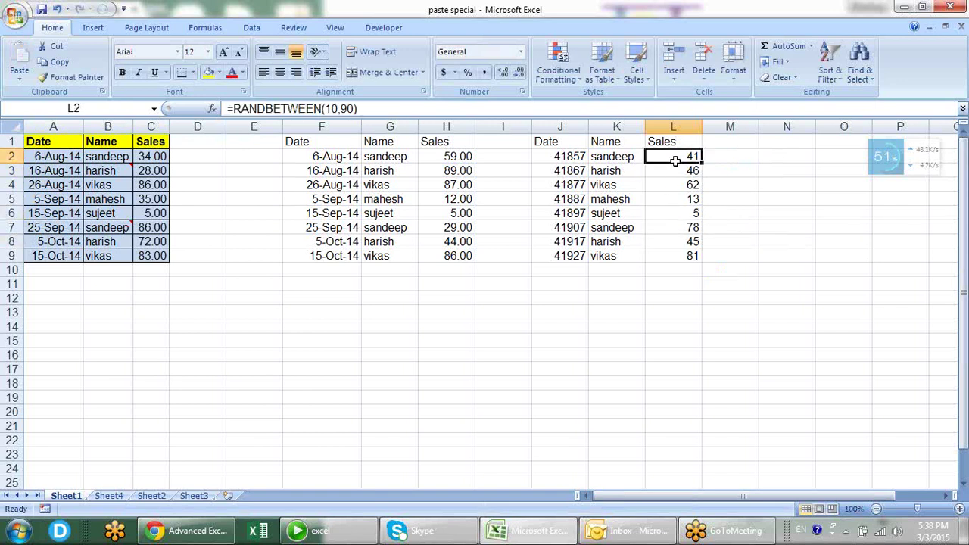
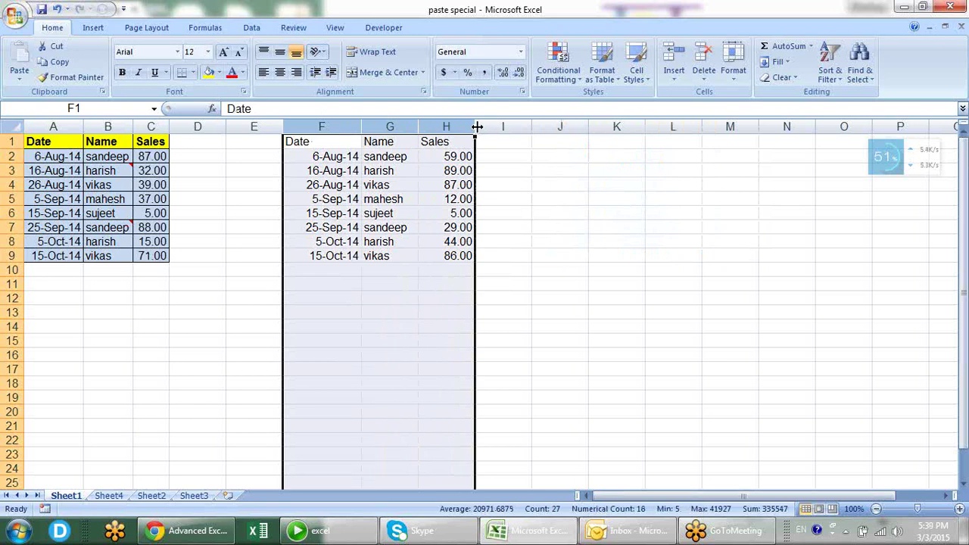
# - Clear the pasted table from columns F to H and narrow these three columns to an equal width
pyautogui.doubleClick(475, 125)
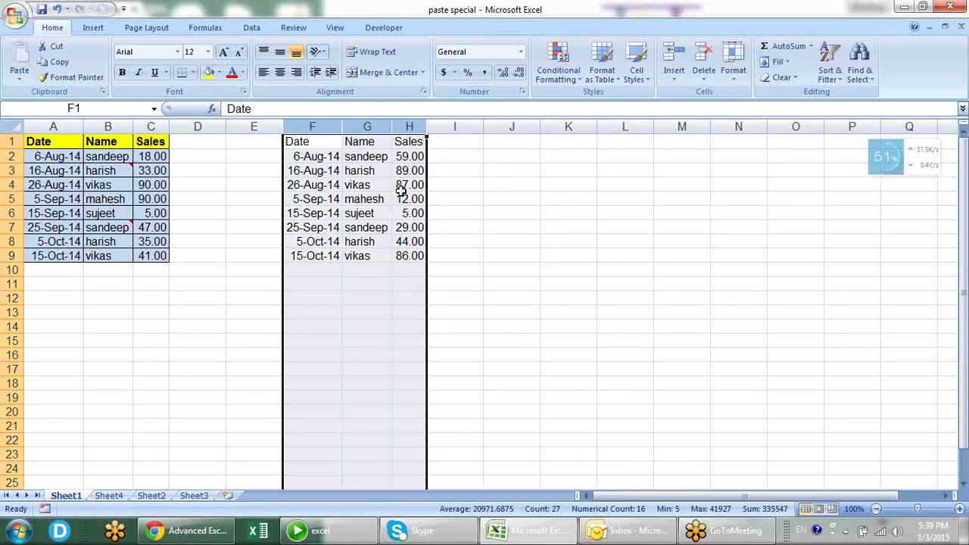
pyautogui.press('Delete')
pyautogui.moveTo(339, 129); pyautogui.dragTo(323, 129)
pyautogui.click(454, 197)
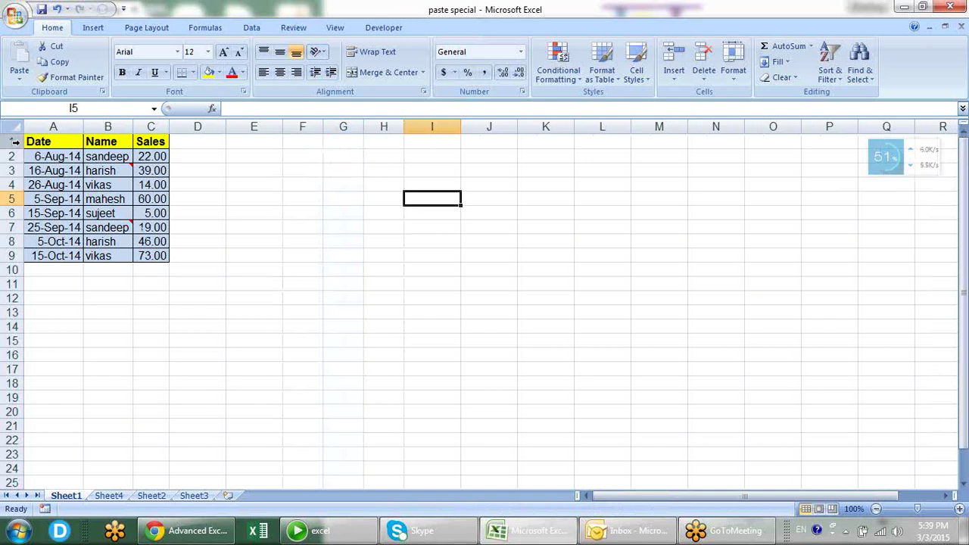
# - Copy the table A1:C9, paste it at F1 as values and number formats, and check the pasted cells H2 and F1
pyautogui.moveTo(53, 141); pyautogui.dragTo(148, 258)
pyautogui.hotkey('ctrl', 'c')
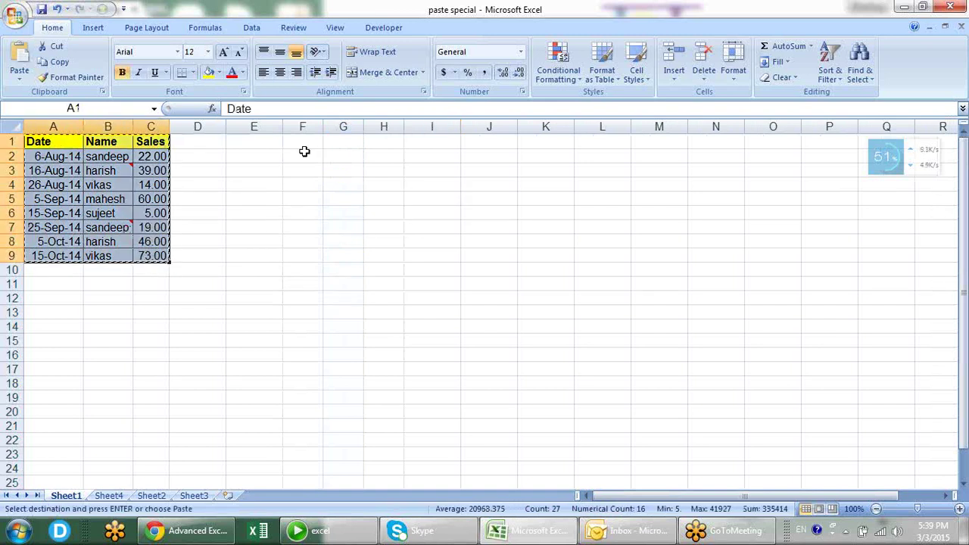
pyautogui.rightClick(308, 144)
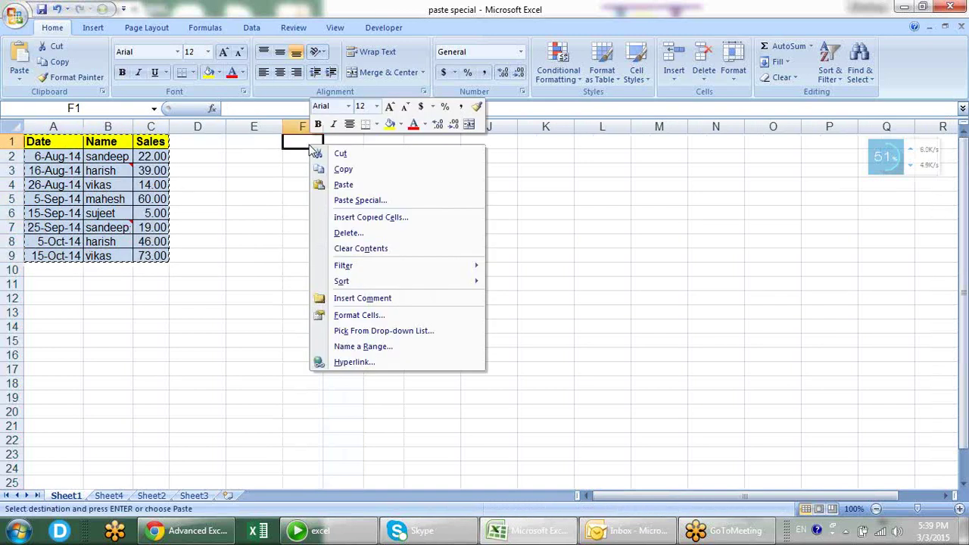
pyautogui.click(339, 199)
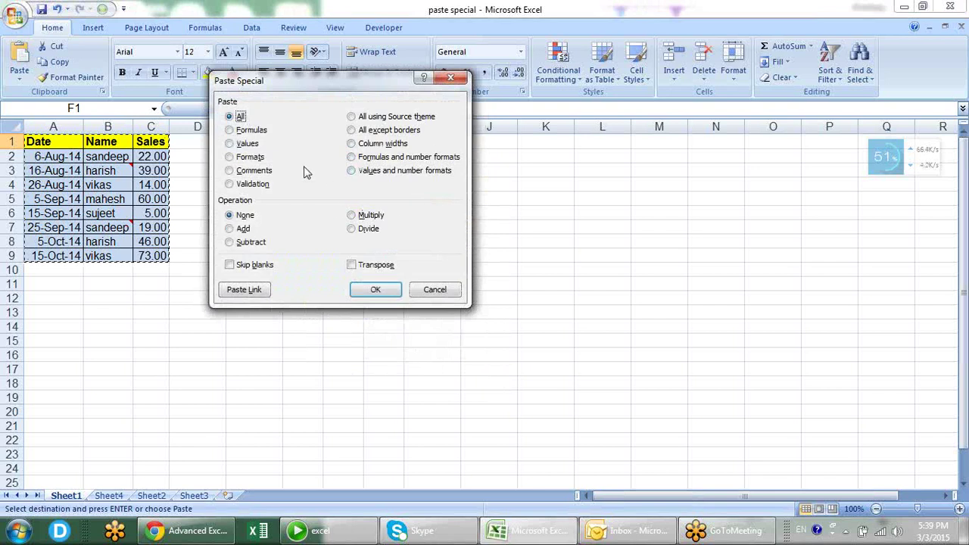
pyautogui.click(384, 172)
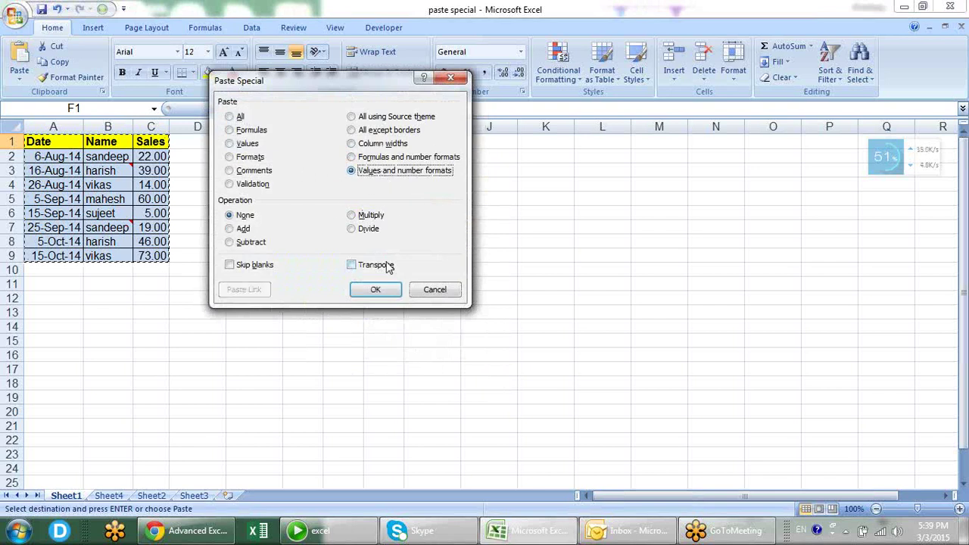
pyautogui.click(376, 291)
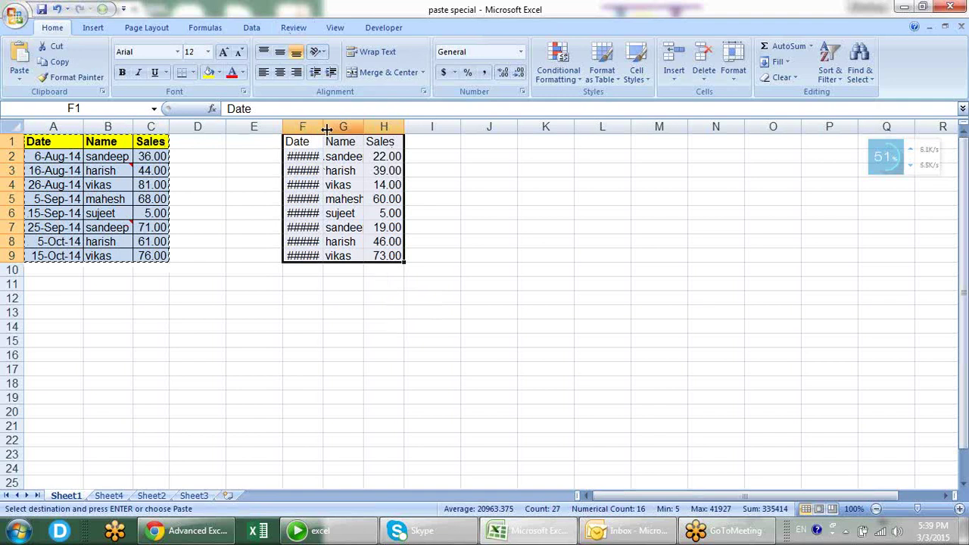
pyautogui.click(385, 155)
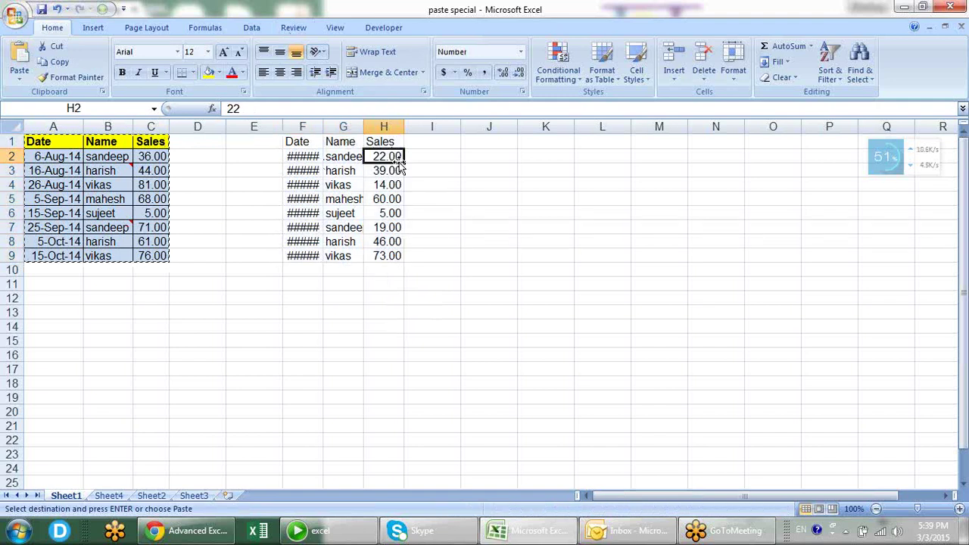
pyautogui.click(300, 140)
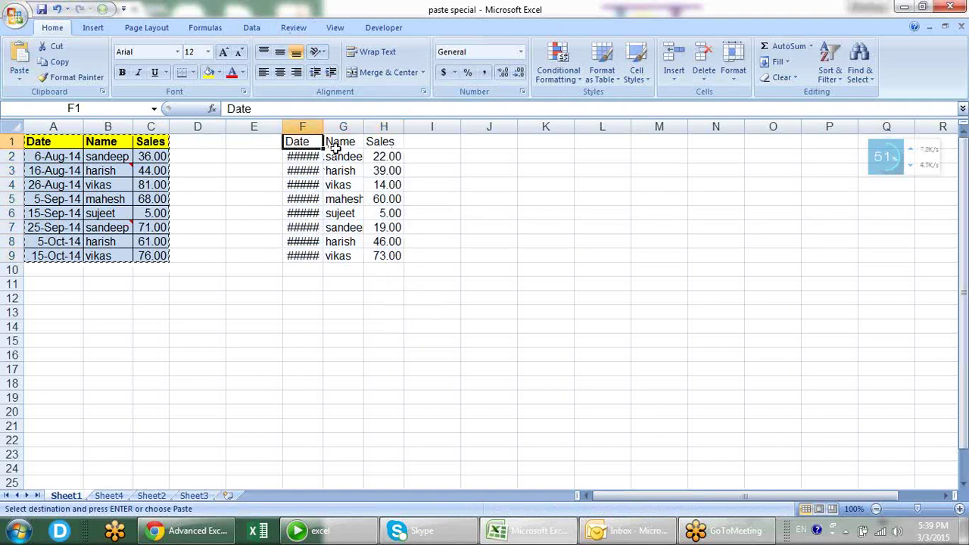
# - Check the pasted date cells in column F to see what they contain, closing the opened options without a choice
pyautogui.click(333, 144)
pyautogui.click(310, 157)
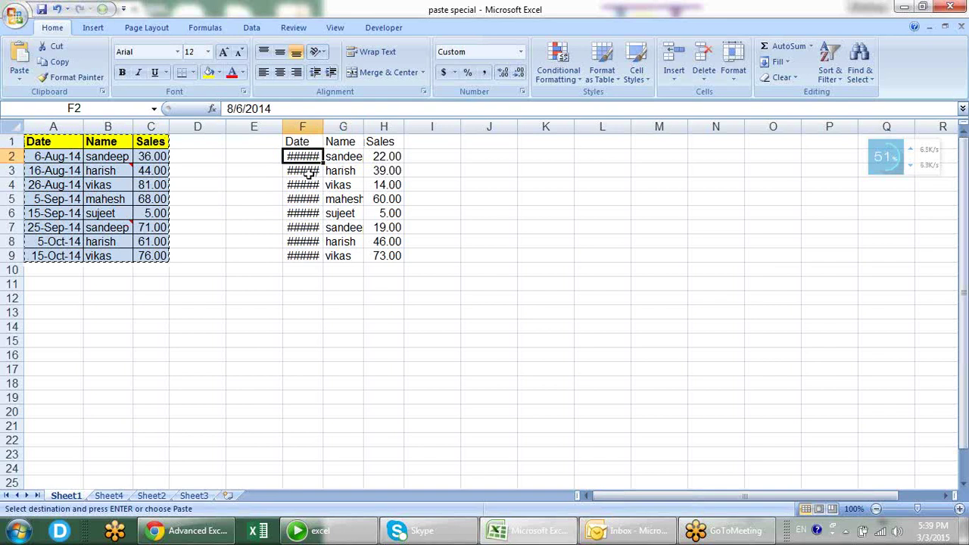
pyautogui.click(304, 172)
pyautogui.rightClick(311, 200)
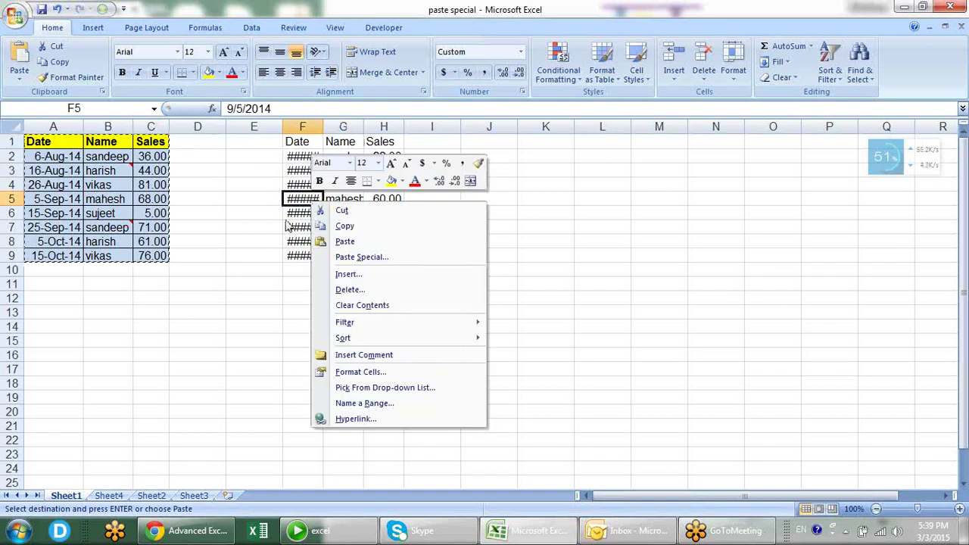
pyautogui.click(285, 217)
pyautogui.click(289, 216)
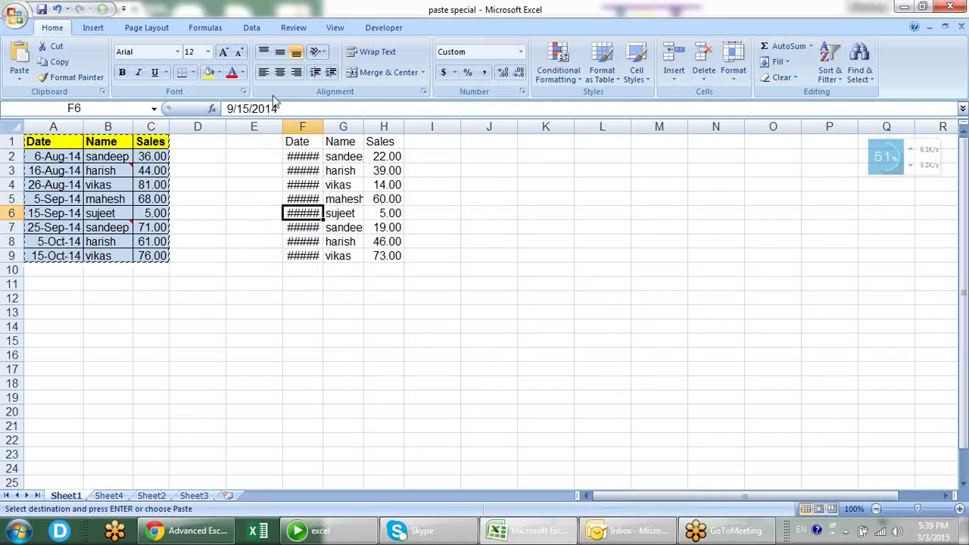
pyautogui.moveTo(320, 126)
pyautogui.mouseDown()
pyautogui.moveTo(332, 126)
pyautogui.moveTo(320, 126)
pyautogui.mouseUp()
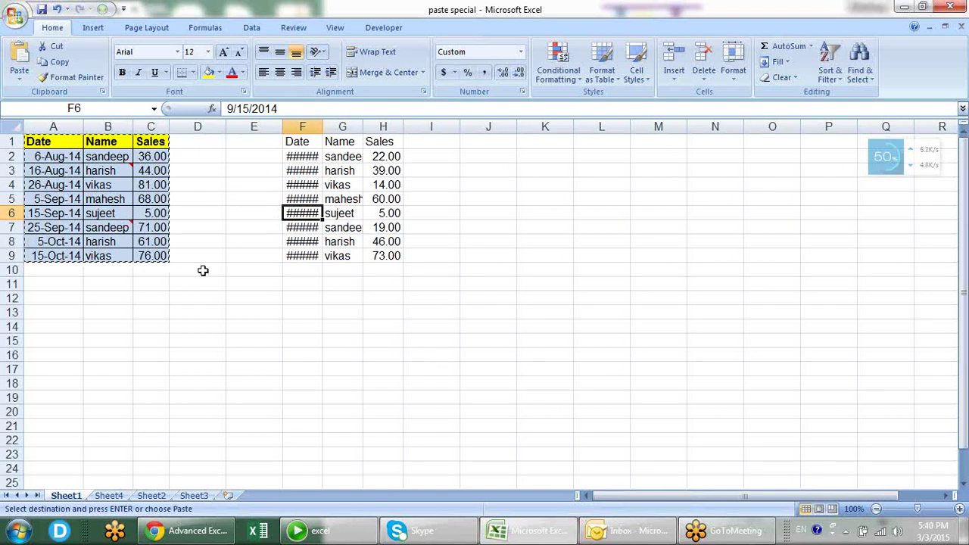
# - Copy the table A1:C9 and paste only its column widths at F1 with Paste Special
pyautogui.click(232, 259)
pyautogui.moveTo(154, 257); pyautogui.dragTo(42, 144)
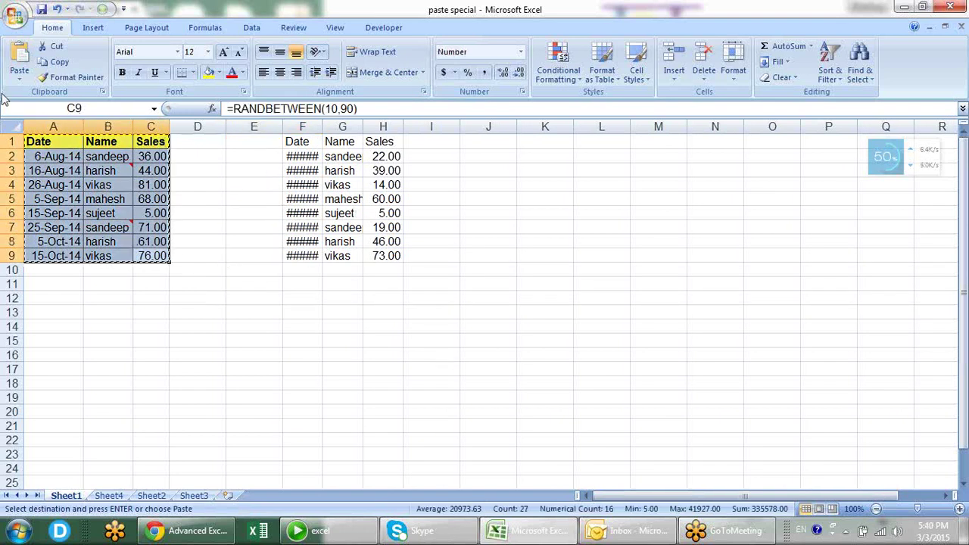
pyautogui.click(291, 142)
pyautogui.rightClick(291, 142)
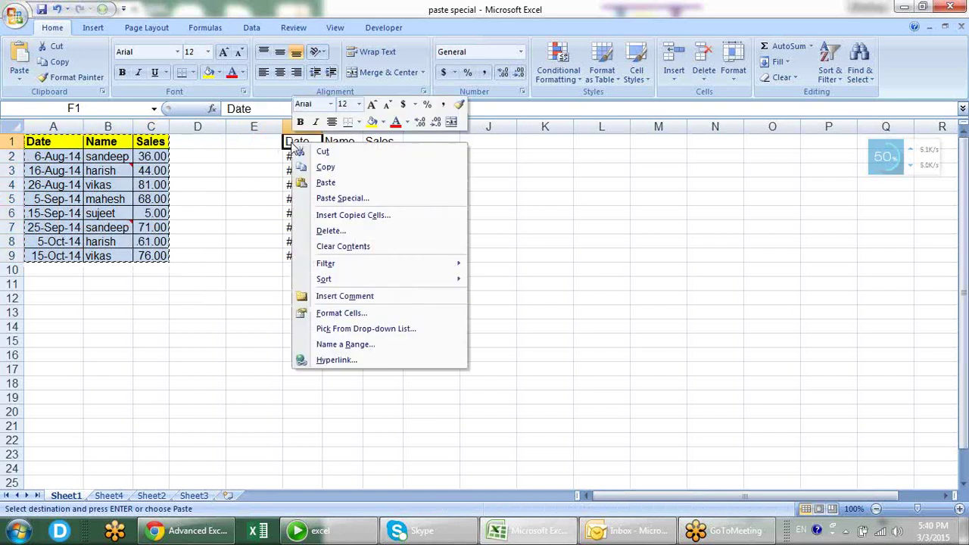
pyautogui.click(344, 198)
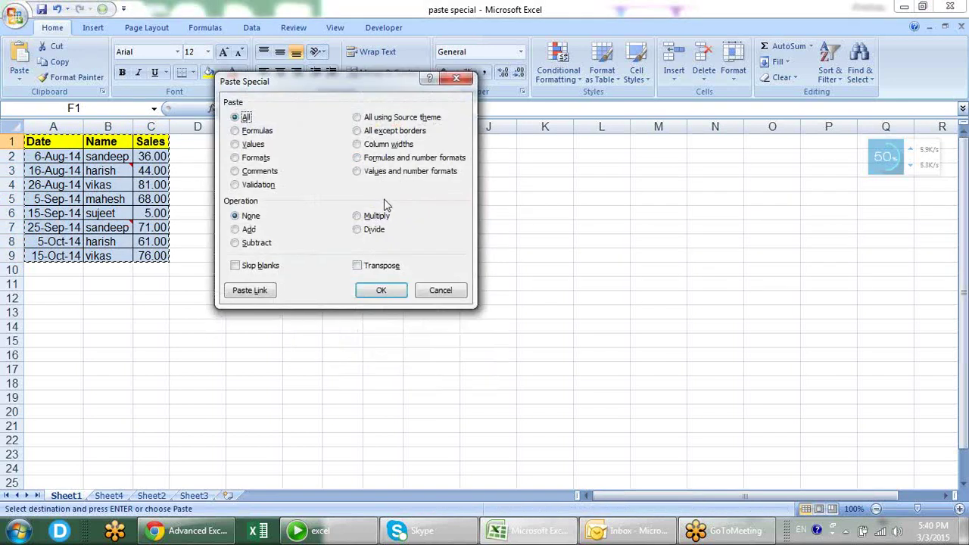
pyautogui.click(386, 144)
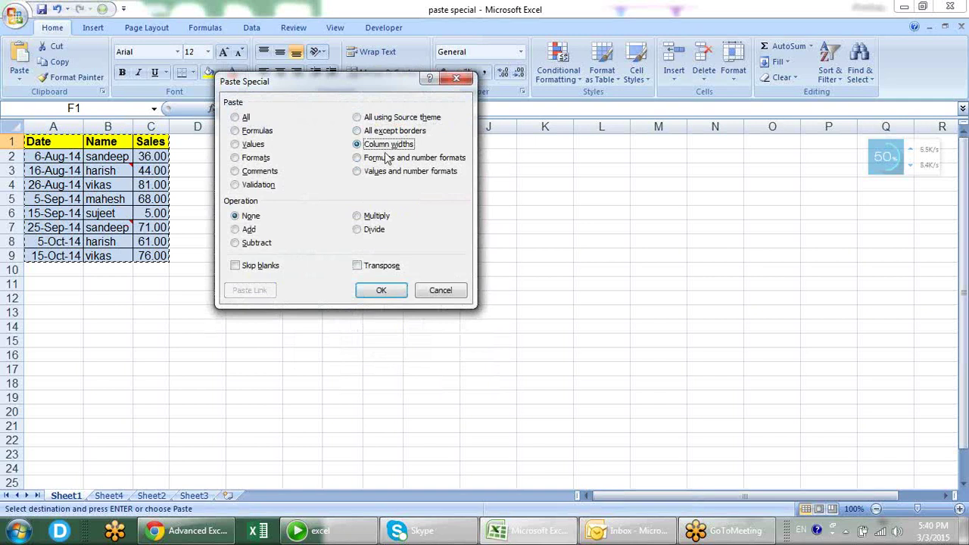
pyautogui.moveTo(359, 89); pyautogui.dragTo(662, 232)
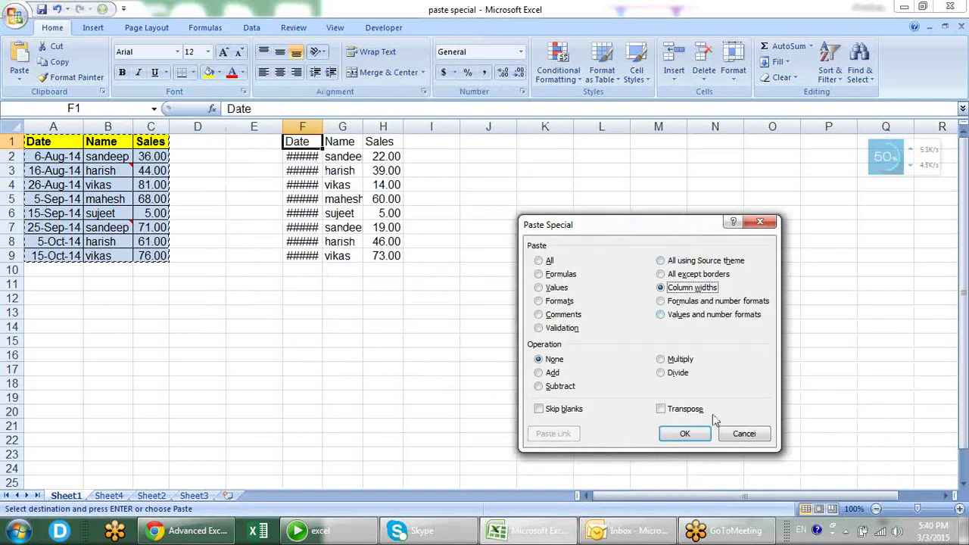
pyautogui.click(696, 433)
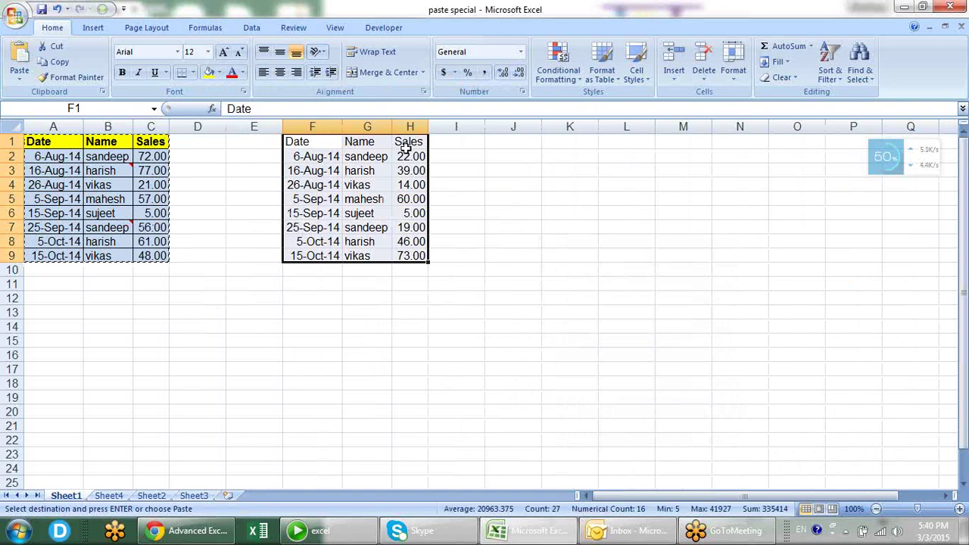
# - Paste the copied table's column widths onto the empty columns starting at K1
pyautogui.click(567, 140)
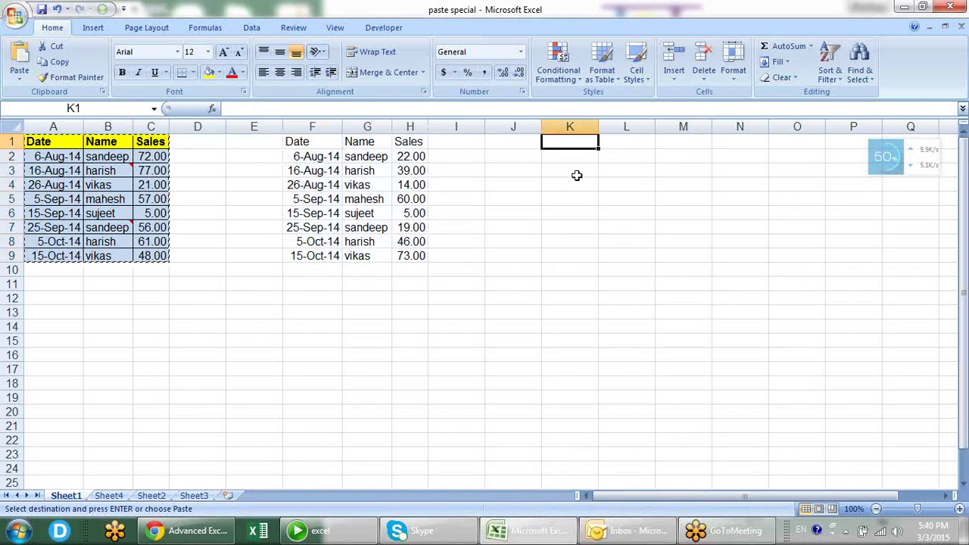
pyautogui.hotkey('ctrl', 'alt', 'v')
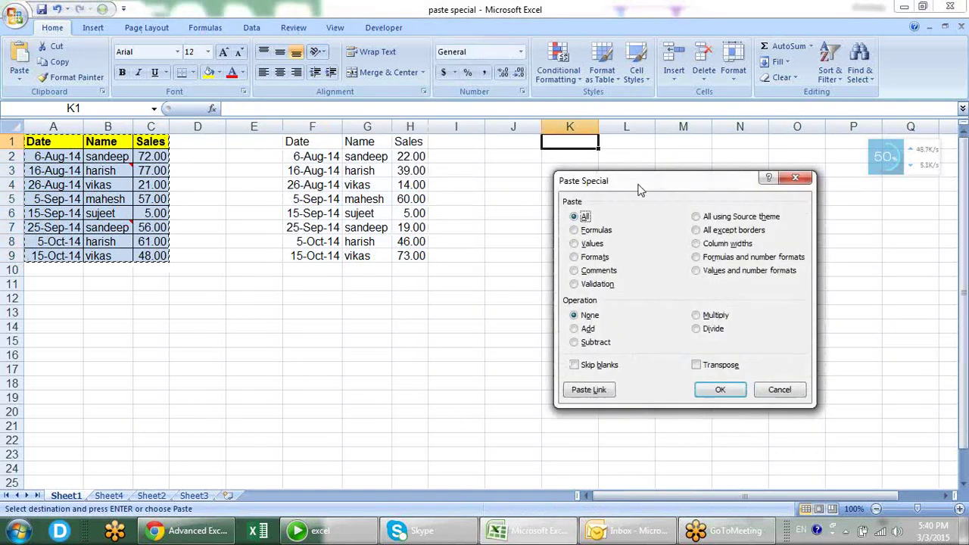
pyautogui.click(706, 245)
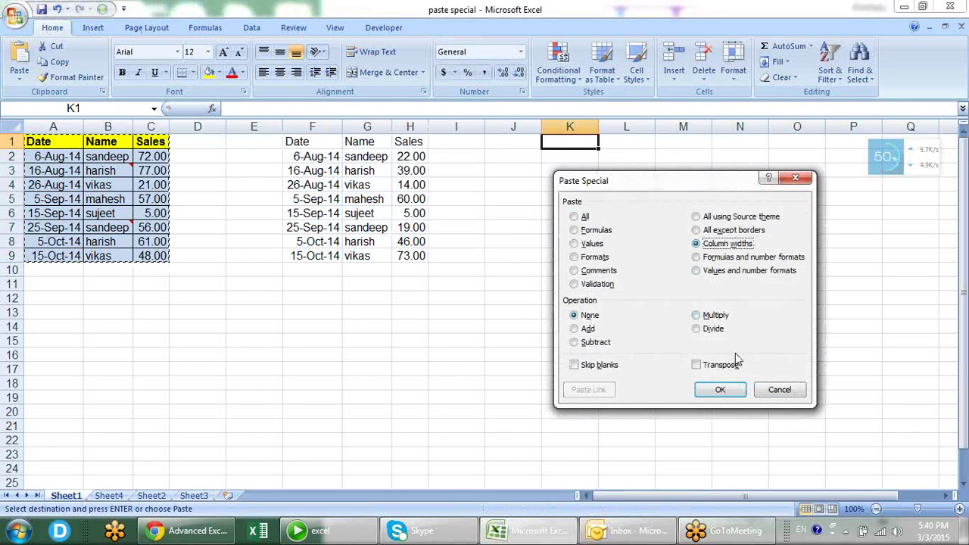
pyautogui.click(721, 389)
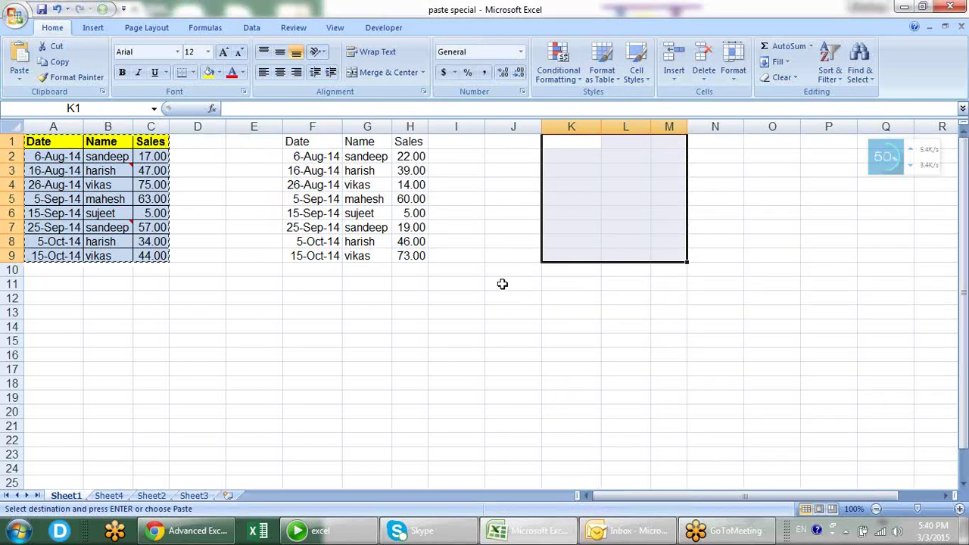
pyautogui.click(502, 284)
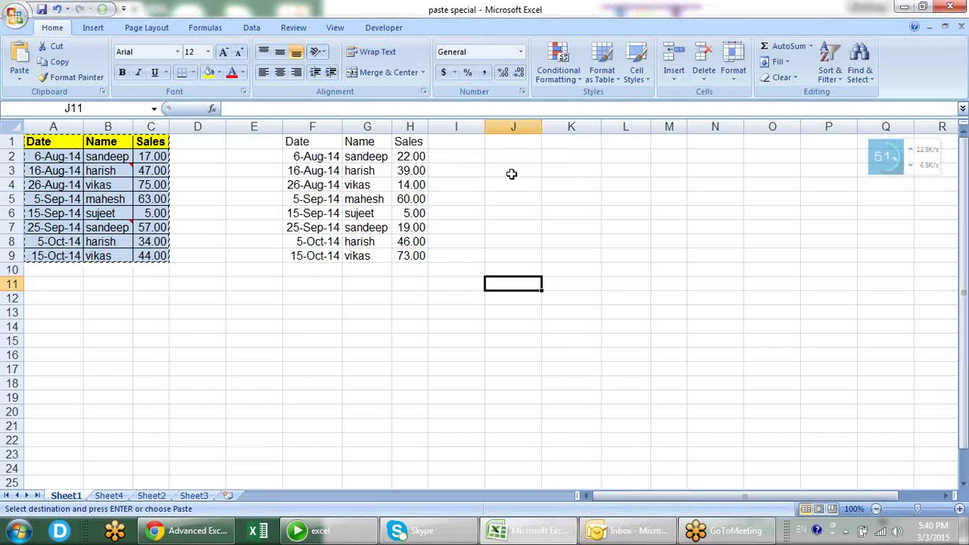
pyautogui.click(495, 144)
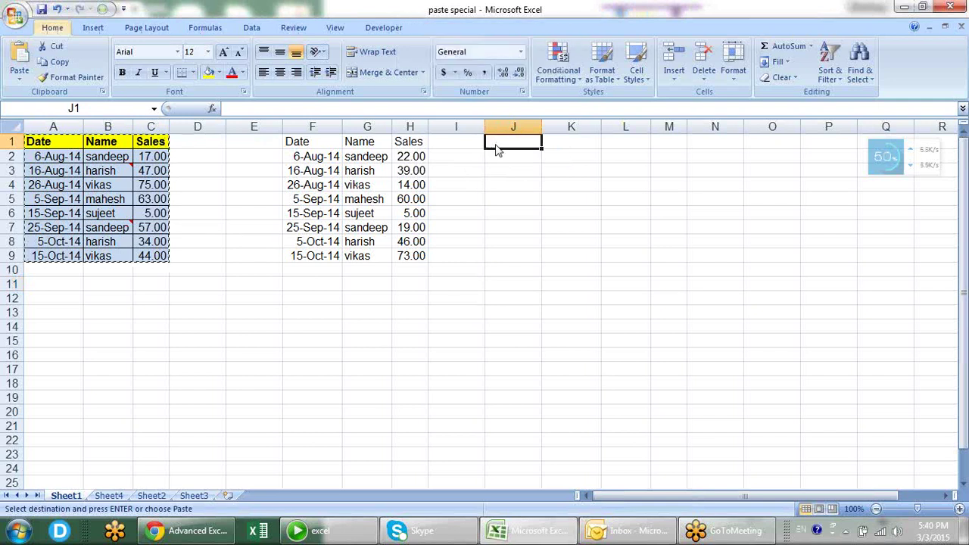
pyautogui.hotkey('ctrl', 'alt', 'v')
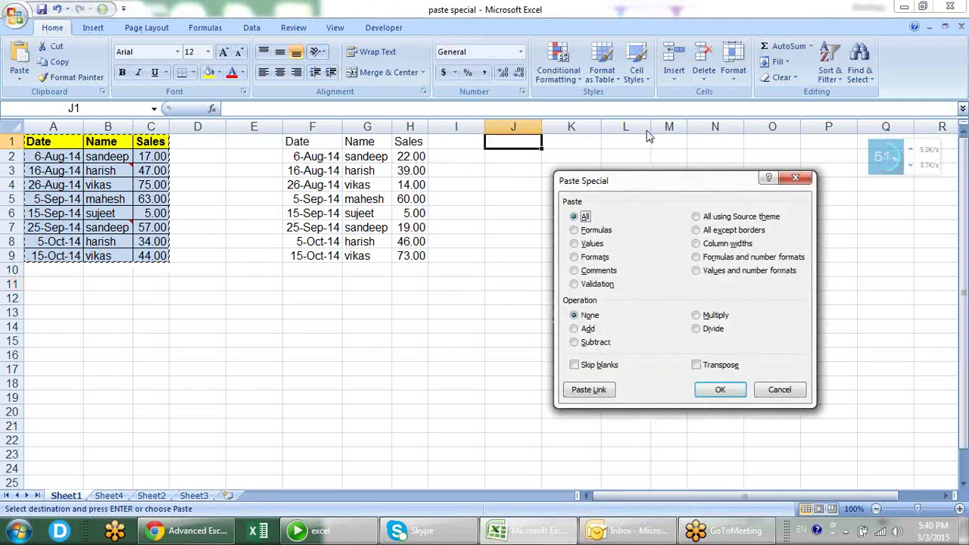
pyautogui.press('Escape')
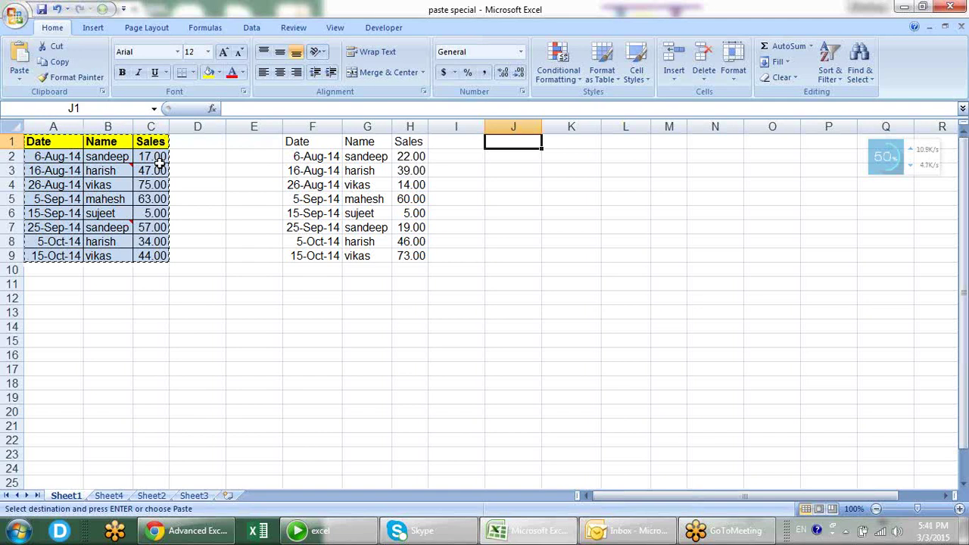
# - End the copy mode and enter the formula =RANDBETWEEN(10,90) in cell F13
pyautogui.click(299, 312)
pyautogui.press('Escape')
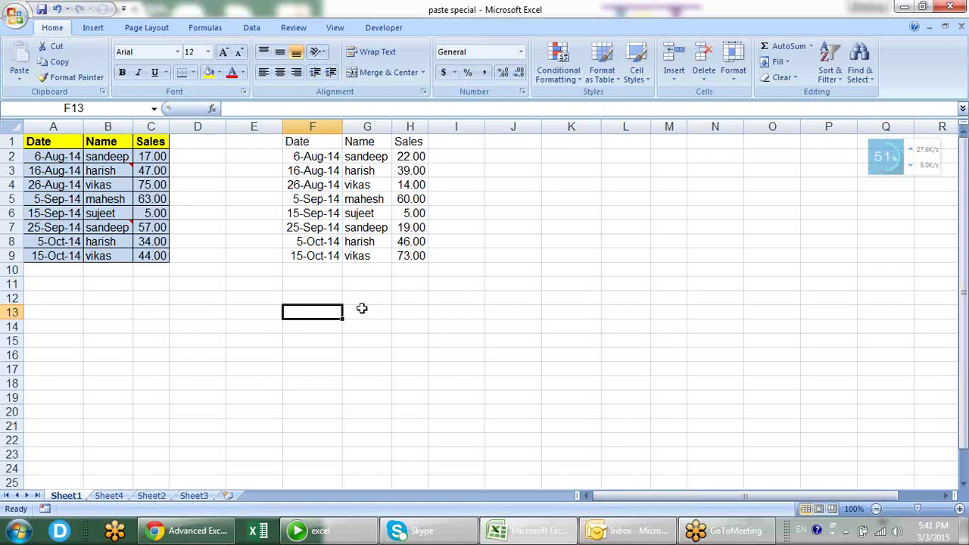
pyautogui.write('=rand')
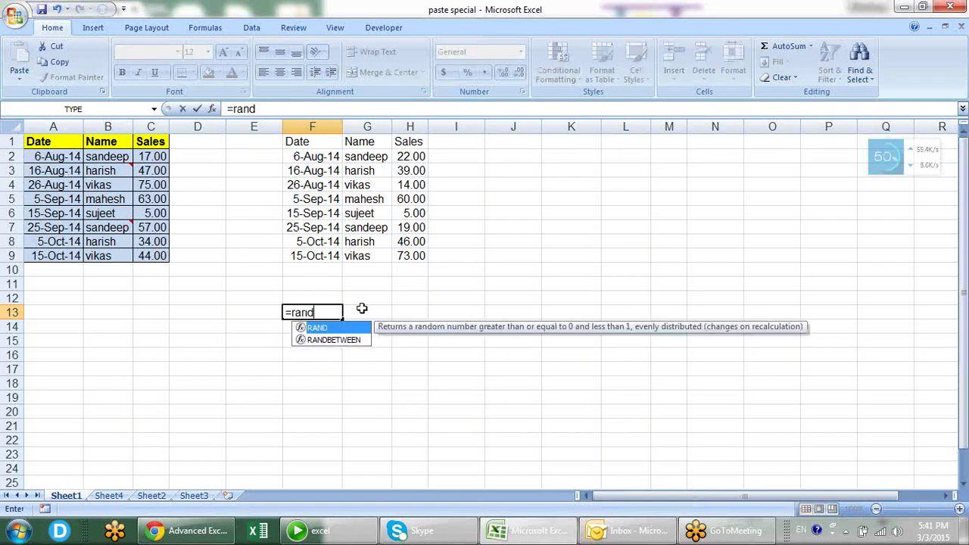
pyautogui.press('Down')
pyautogui.press('Tab')
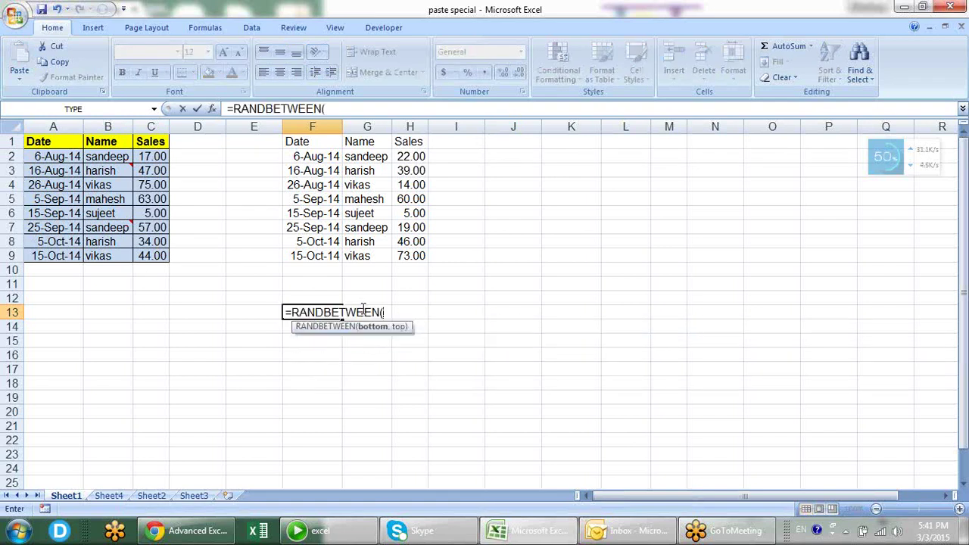
pyautogui.write('10,90)')
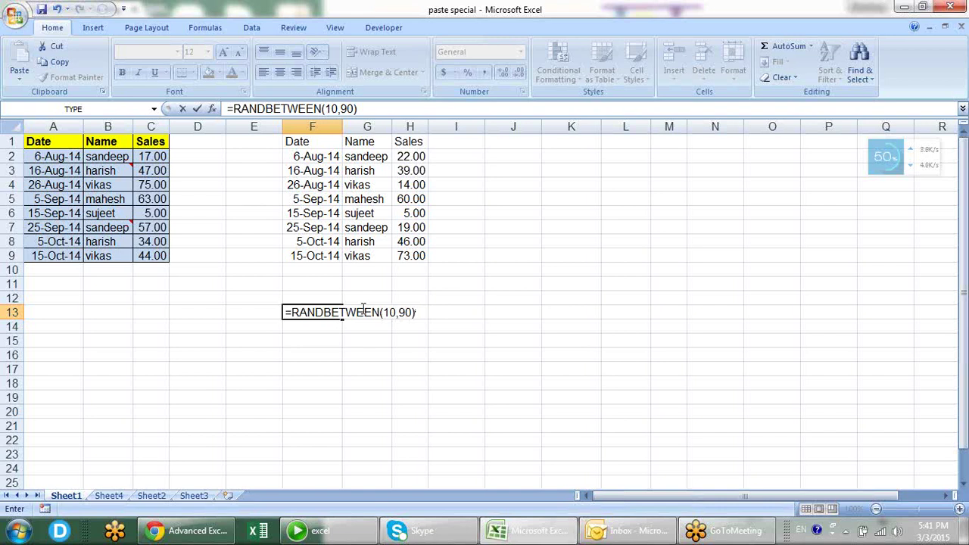
pyautogui.press('Return')
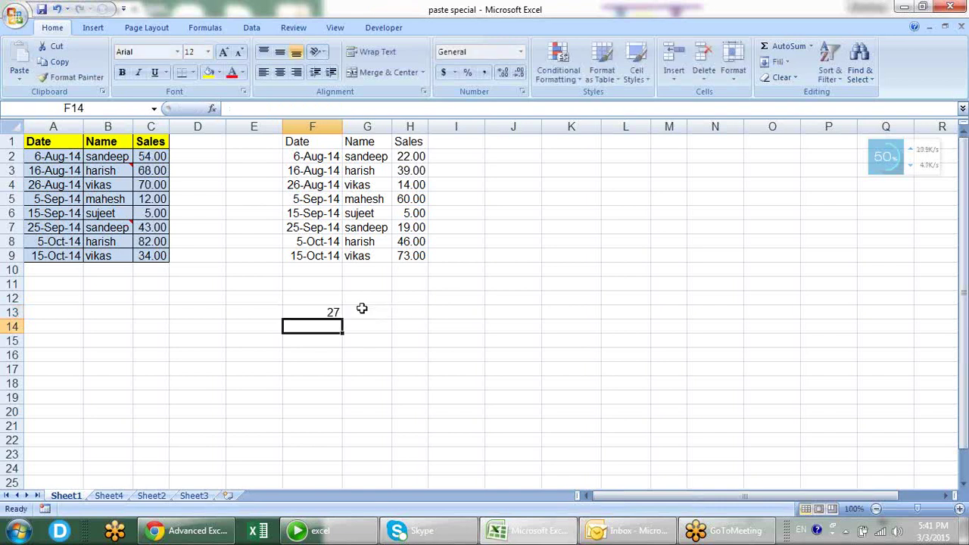
# - Fill the random number formula from F13 down to F20
pyautogui.click(332, 311)
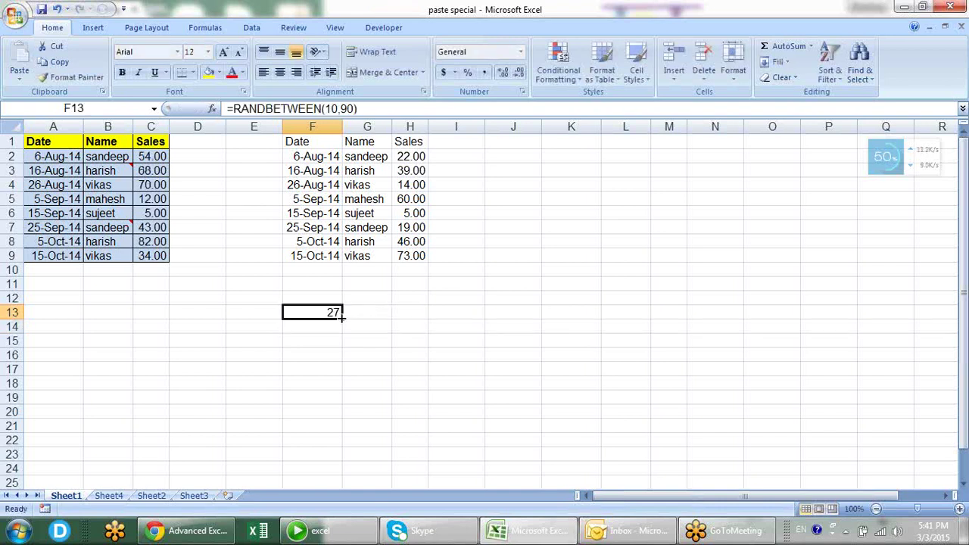
pyautogui.moveTo(343, 319); pyautogui.dragTo(325, 414)
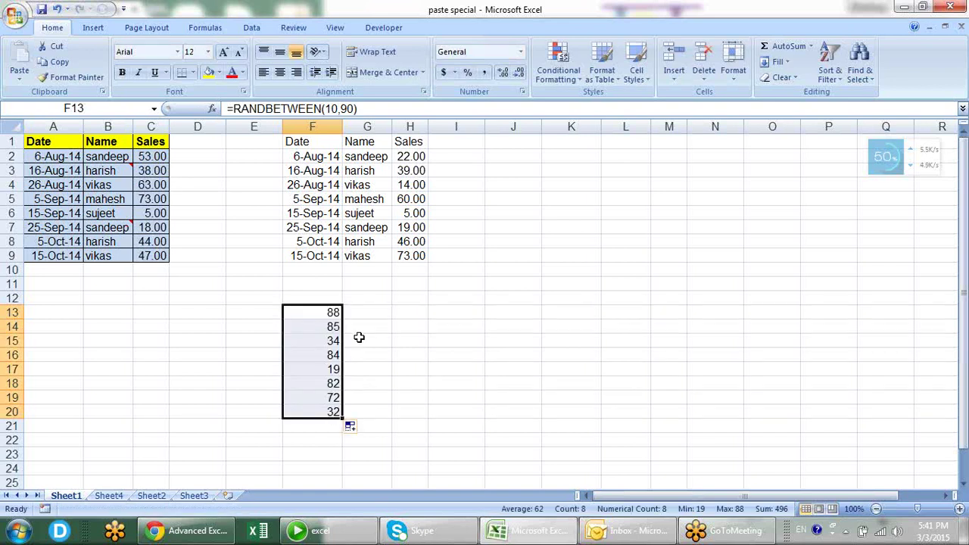
pyautogui.click(379, 372)
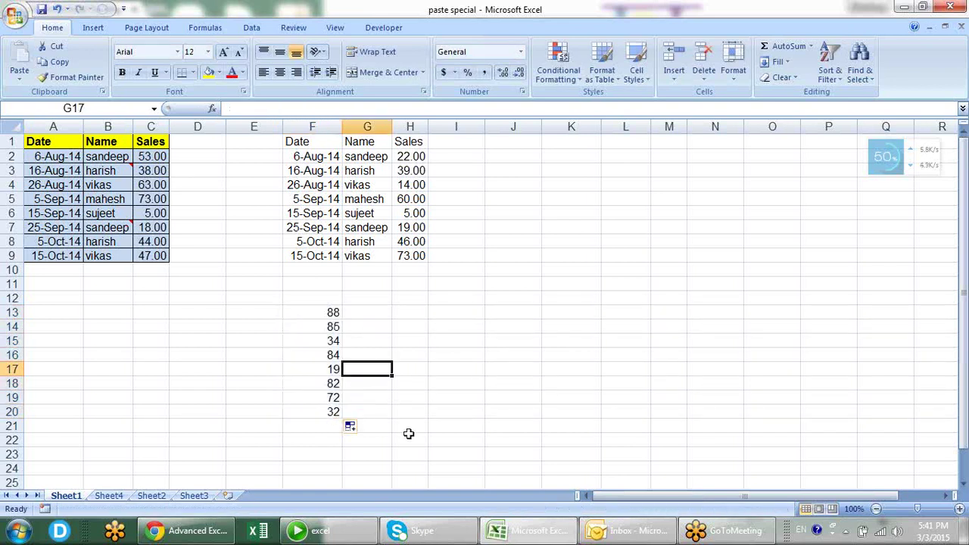
# - Recalculate the random numbers by entering "d" in cell K6 and clearing it again
pyautogui.click(570, 214)
pyautogui.write('d')
pyautogui.press('Return')
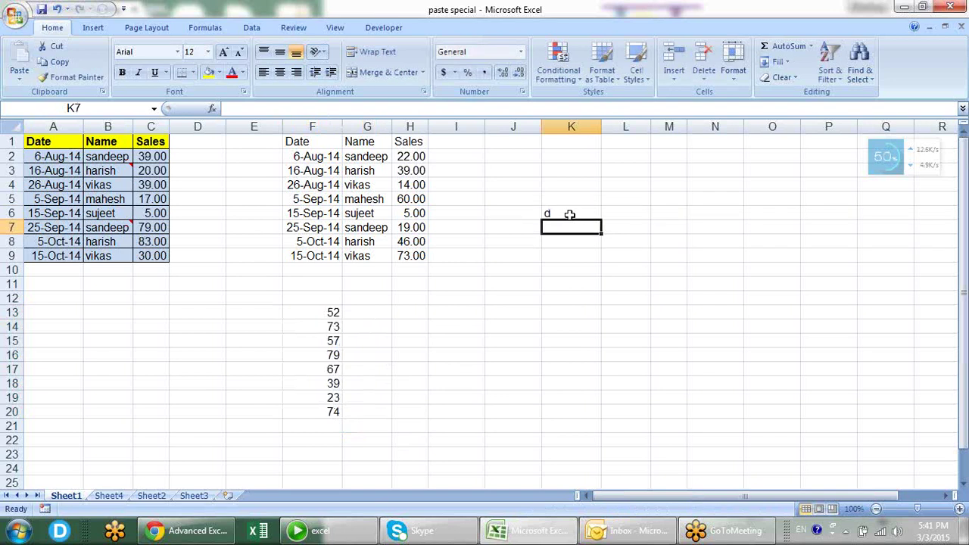
pyautogui.click(569, 214)
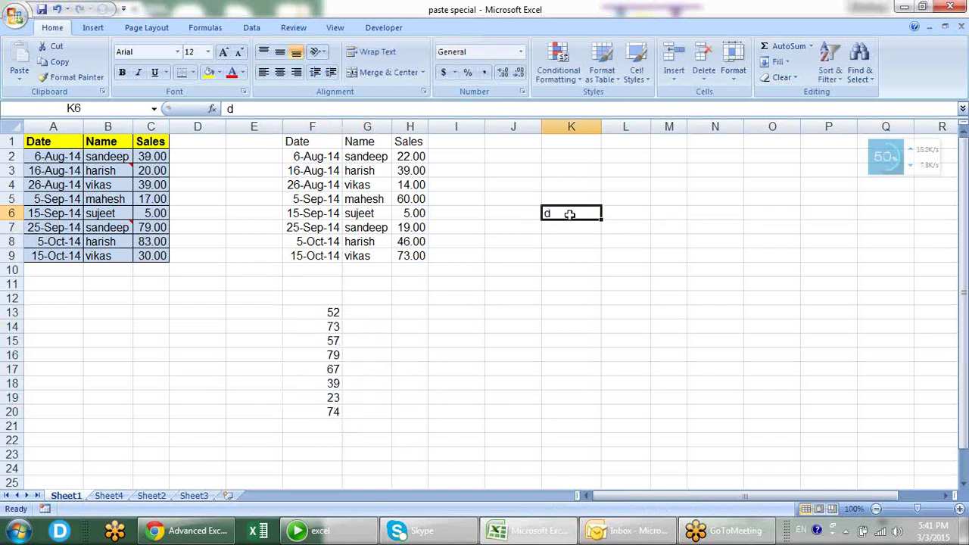
pyautogui.press('Delete')
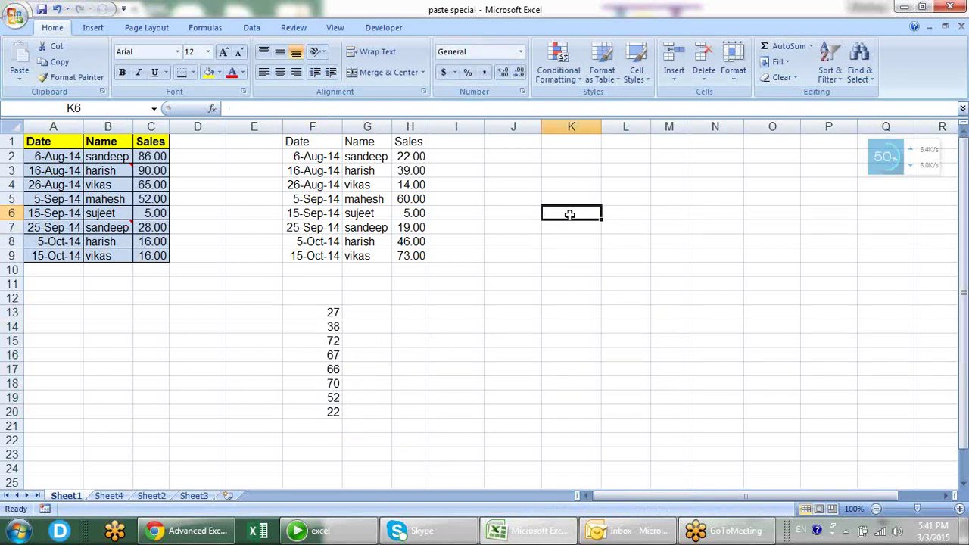
# - Trigger another recalculation by entering "xc" in cell K9 and clearing it again
pyautogui.press('Down')
pyautogui.press('Down')
pyautogui.press('Down')
pyautogui.write('xc')
pyautogui.press('Return')
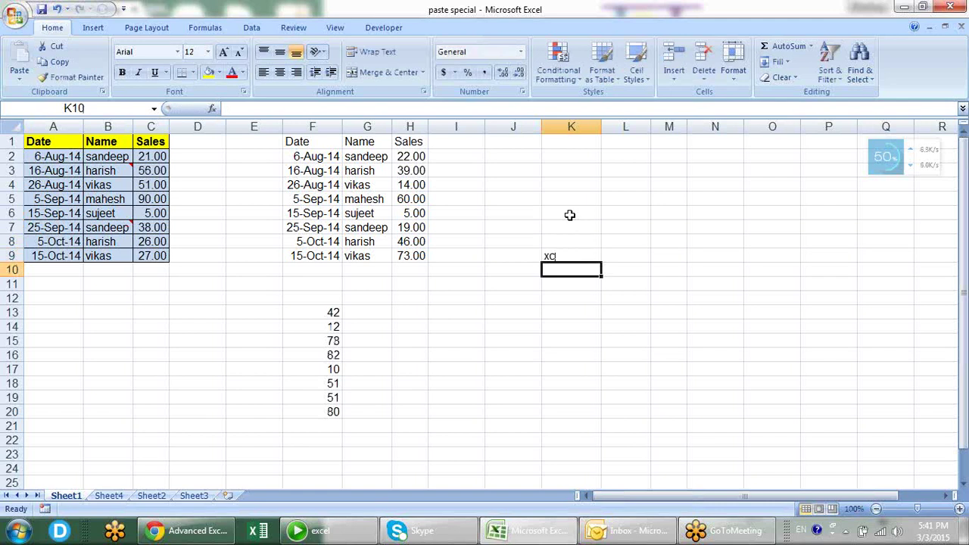
pyautogui.press('Up')
pyautogui.press('Delete')
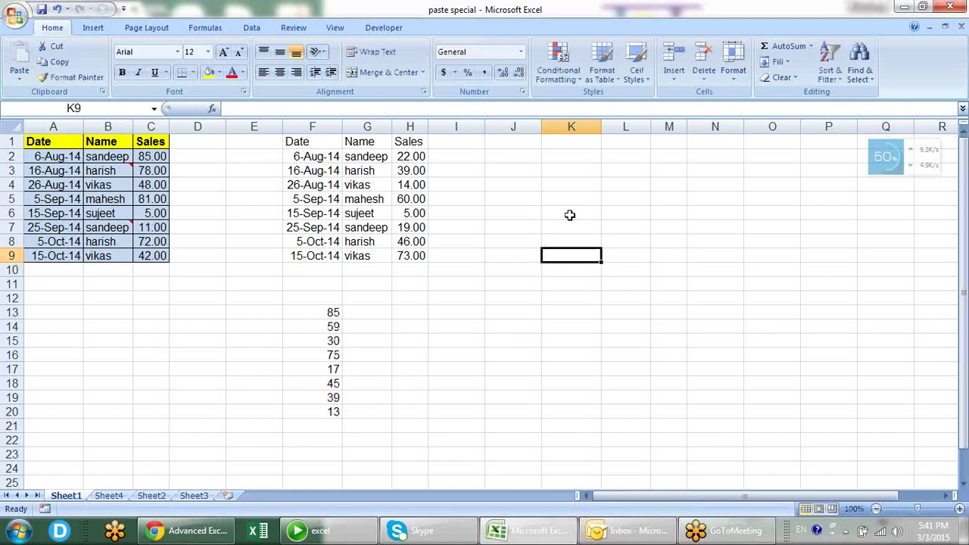
# - Go through the original Sales cells from C9 up to C2 to examine whether they hold formulas
pyautogui.press('Left')
pyautogui.press('Left')
pyautogui.press('Left')
pyautogui.press('Left')
pyautogui.press('Left')
pyautogui.press('Left')
pyautogui.press('Left')
pyautogui.press('Left')
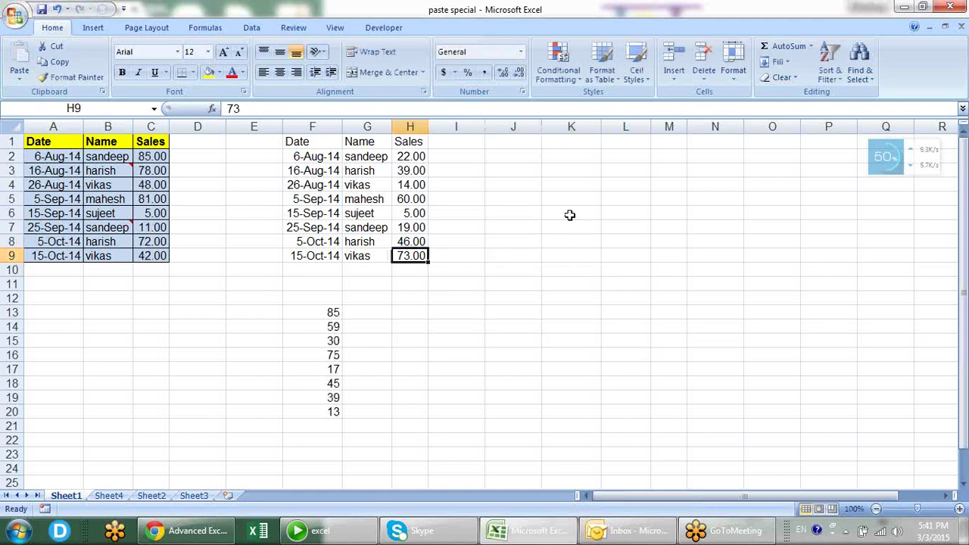
pyautogui.hotkey('shift', 'Return')
pyautogui.hotkey('shift', 'Return')
pyautogui.hotkey('shift', 'Return')
pyautogui.hotkey('shift', 'Return')
pyautogui.hotkey('shift', 'Return')
pyautogui.hotkey('shift', 'Return')
pyautogui.hotkey('shift', 'Return')
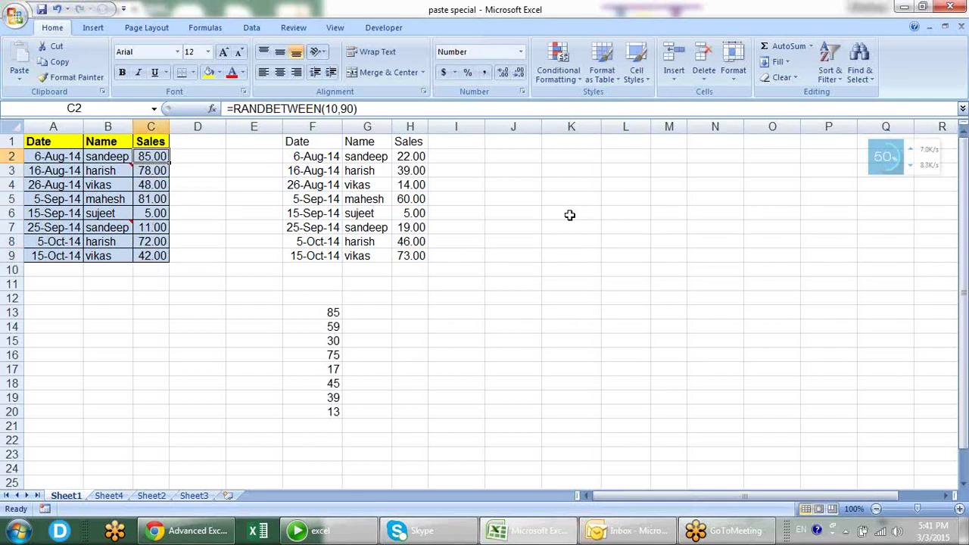
# - Go through the pasted Sales cells from H2 down to H9 to compare their contents with the originals
pyautogui.press('Right')
pyautogui.press('Right')
pyautogui.press('Right')
pyautogui.press('Right')
pyautogui.press('Right')
pyautogui.press('Down')
pyautogui.press('Down')
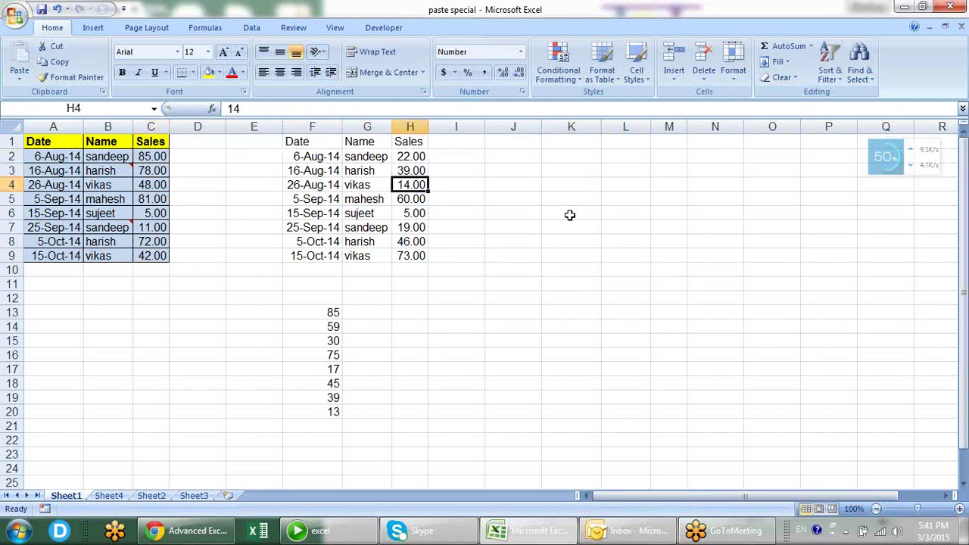
pyautogui.press('Down')
pyautogui.press('Down')
pyautogui.press('Down')
pyautogui.press('Down')
pyautogui.press('Down')
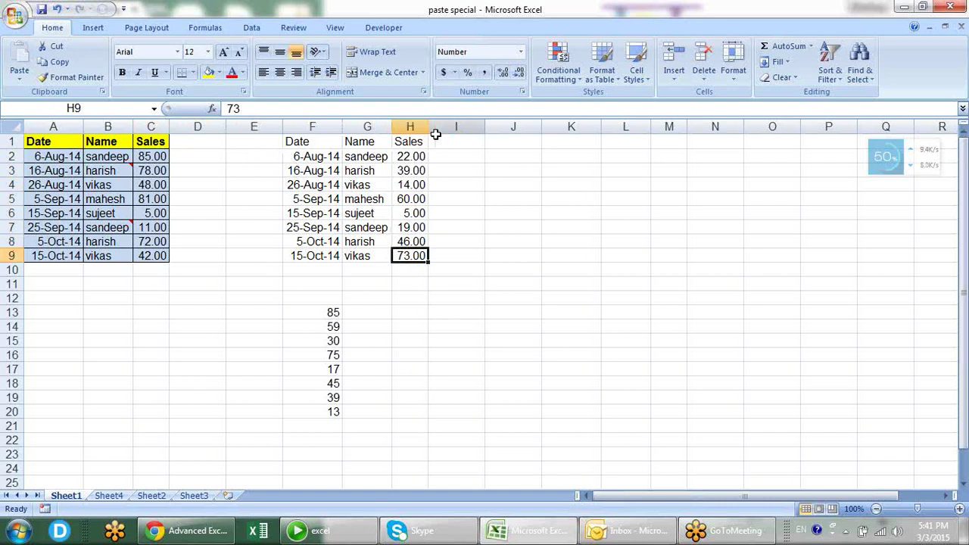
# - Delete the random numbers in F13:F20 below the pasted values table
pyautogui.moveTo(411, 156); pyautogui.dragTo(415, 213)
pyautogui.moveTo(333, 312); pyautogui.dragTo(331, 409)
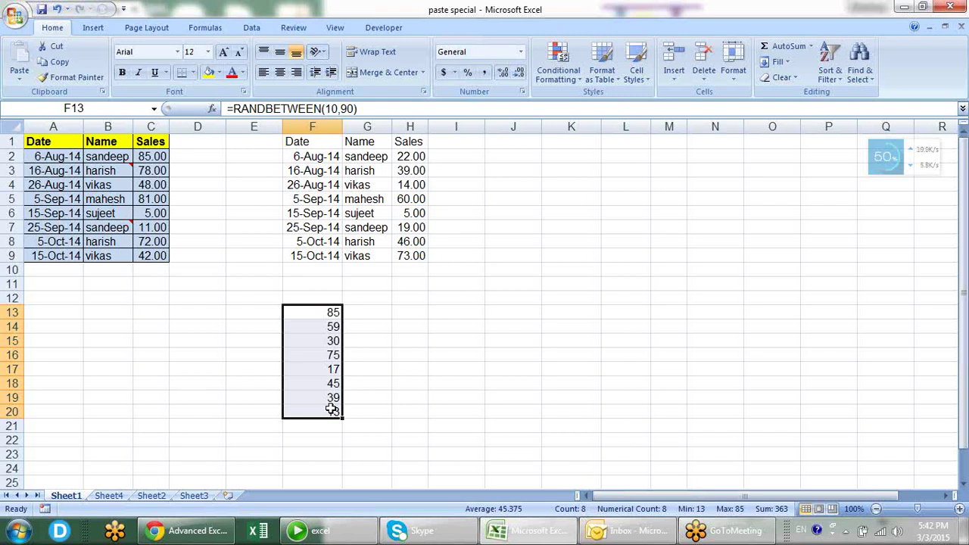
pyautogui.press('Delete')
# - Copy the original formatted sales table in A1:C9
pyautogui.press('Up')
pyautogui.press('Up')
pyautogui.press('Up')
pyautogui.press('Up')
pyautogui.press('Up')
pyautogui.press('Up')
pyautogui.press('Up')
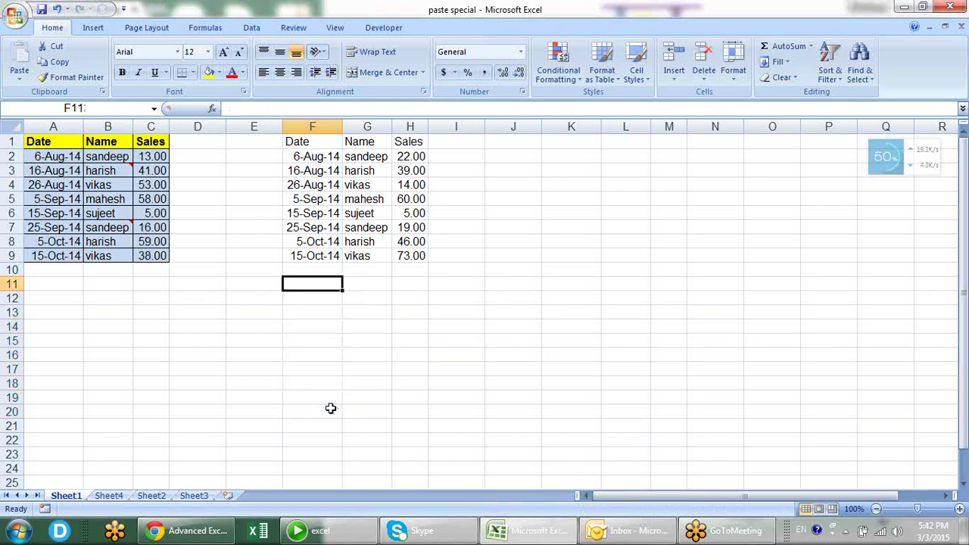
pyautogui.press('Left')
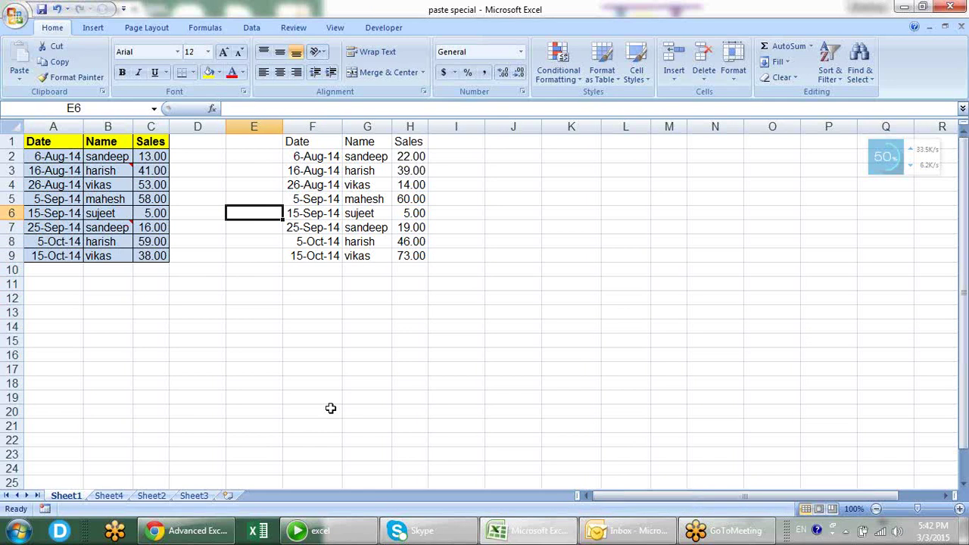
pyautogui.press('Left')
pyautogui.press('Left')
pyautogui.press('Left')
pyautogui.press('Left')
pyautogui.press('Up')
pyautogui.hotkey('ctrl', 'Home')
pyautogui.hotkey('ctrl', 'a')
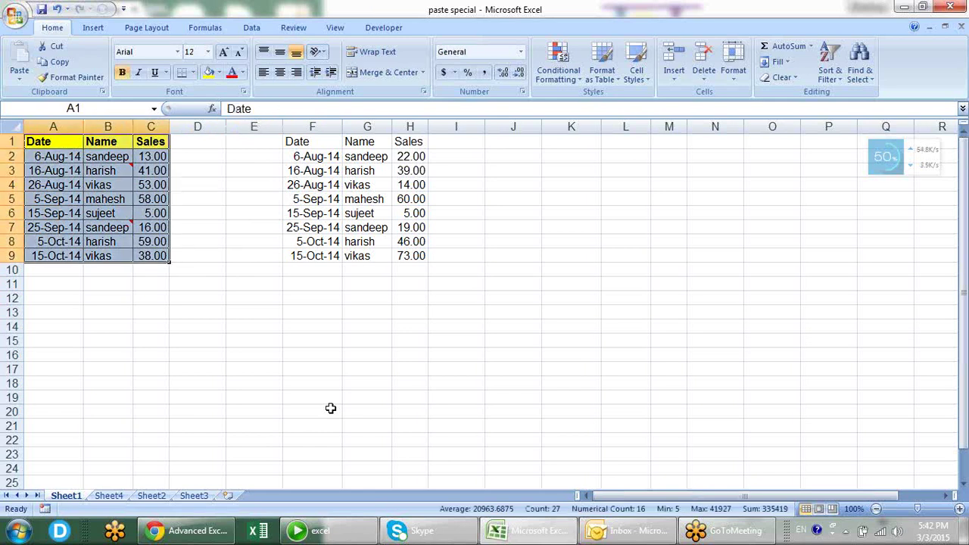
pyautogui.hotkey('ctrl', 'c')
# - Paste the copied table at K1 using Paste Special with All except borders
pyautogui.press('Right')
pyautogui.press('Right')
pyautogui.press('Right')
pyautogui.press('Right')
pyautogui.press('Right')
pyautogui.press('Right')
pyautogui.press('Right')
pyautogui.press('Right')
pyautogui.press('Right')
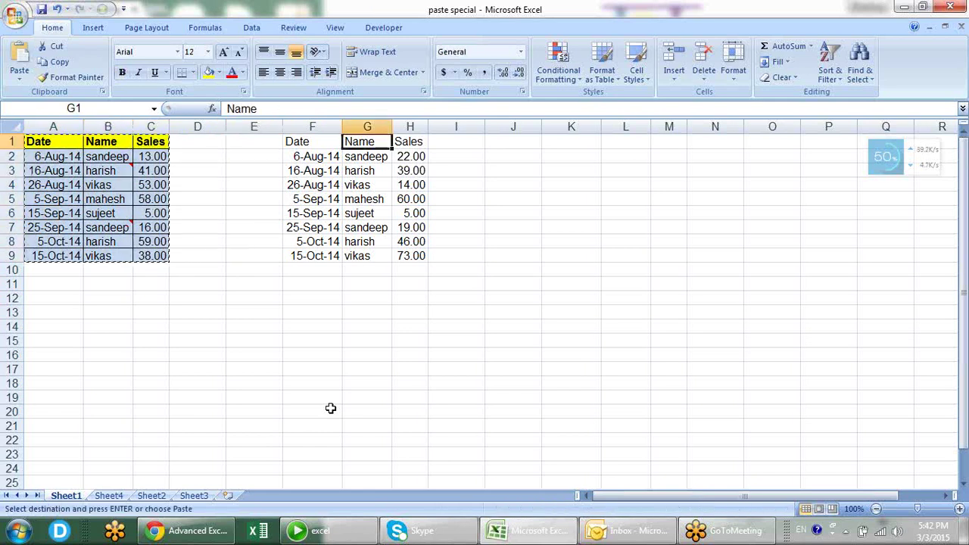
pyautogui.press('Right')
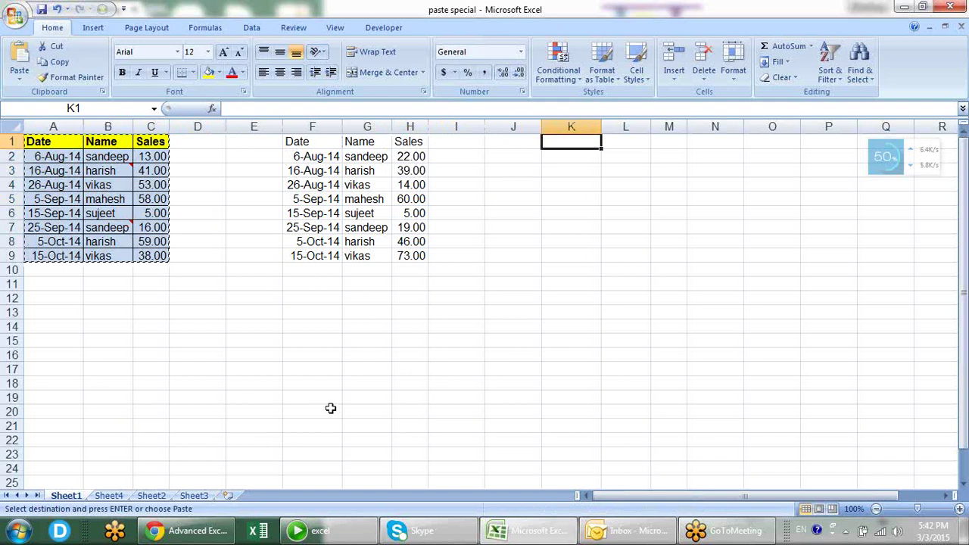
pyautogui.hotkey('alt', 'e')
pyautogui.press('s')
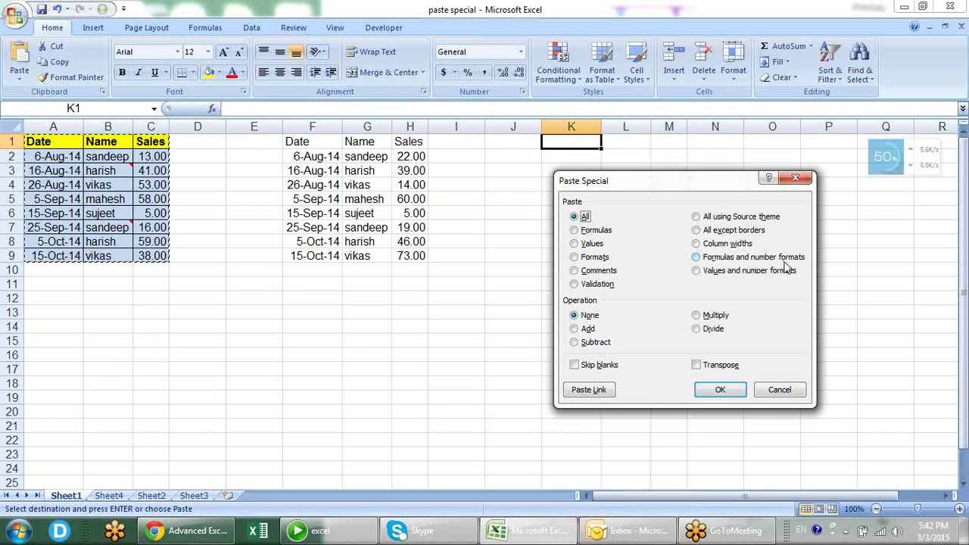
pyautogui.click(746, 238)
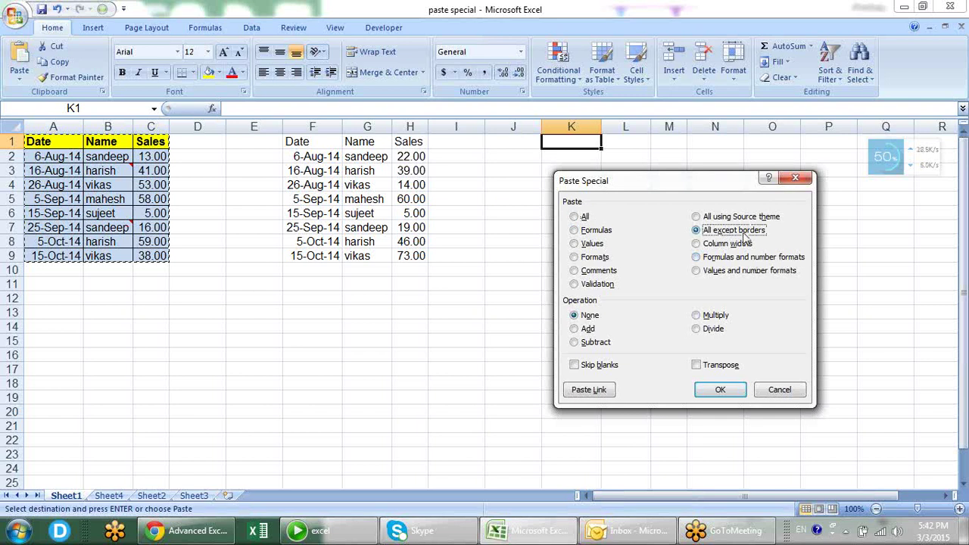
pyautogui.click(721, 396)
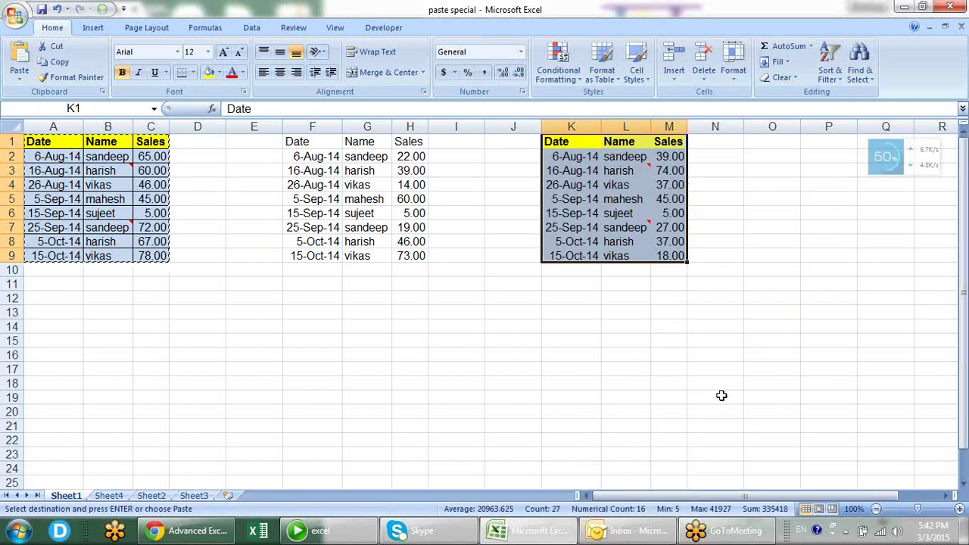
pyautogui.click(626, 297)
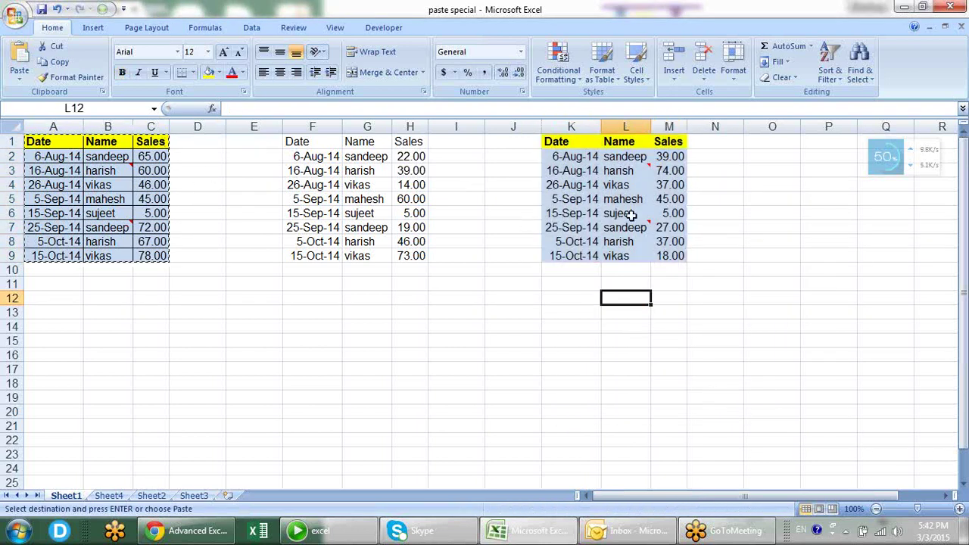
pyautogui.click(552, 169)
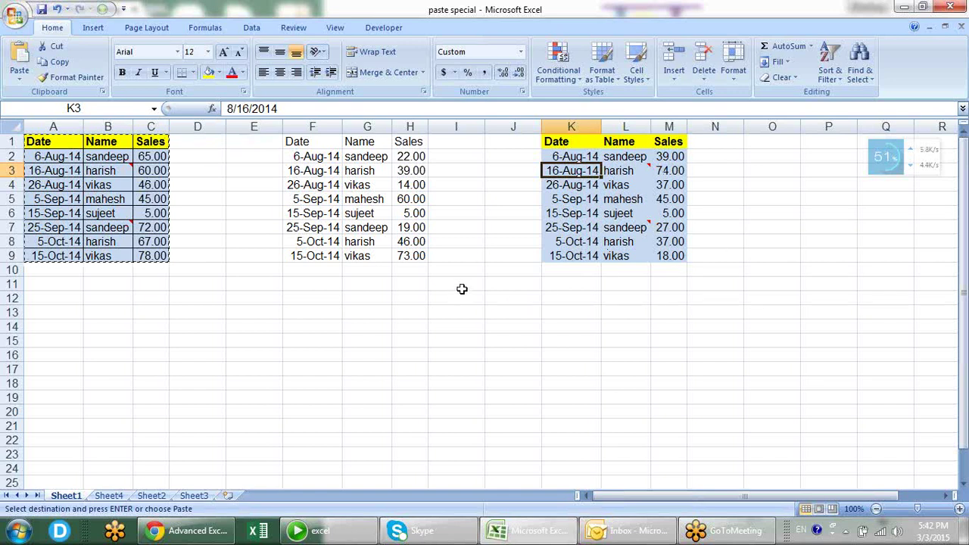
# - Paste the copied table at J11 using Paste Special with All using Source theme
pyautogui.click(515, 286)
pyautogui.hotkey('alt', 'e')
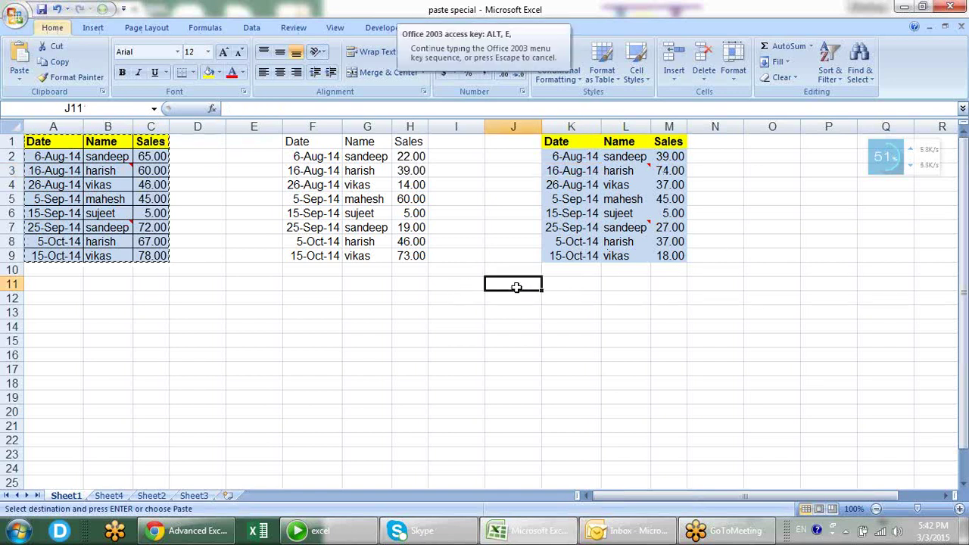
pyautogui.press('s')
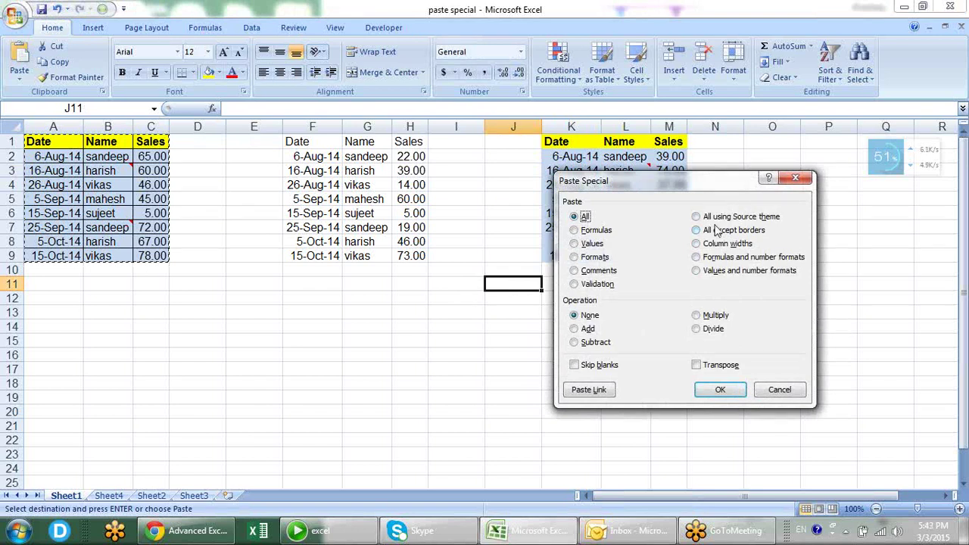
pyautogui.click(741, 217)
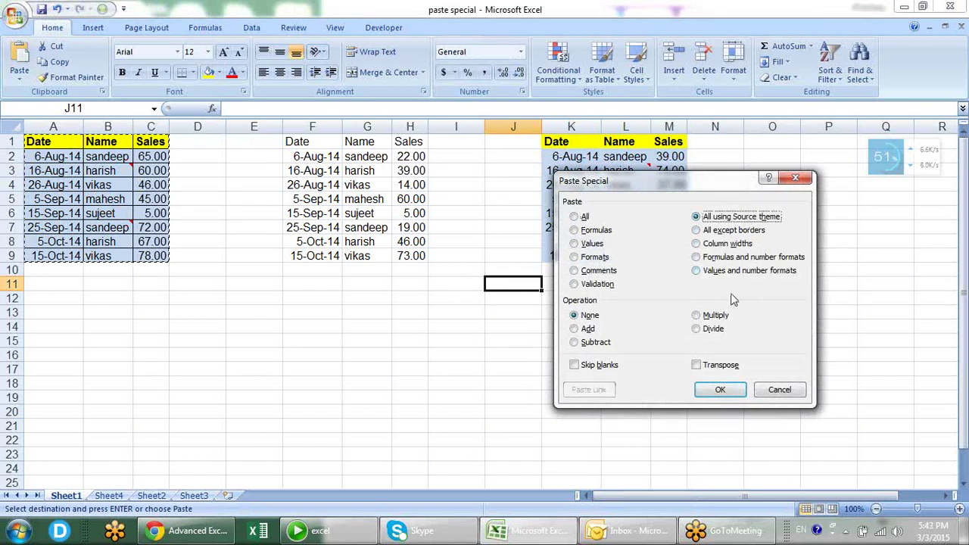
pyautogui.click(721, 389)
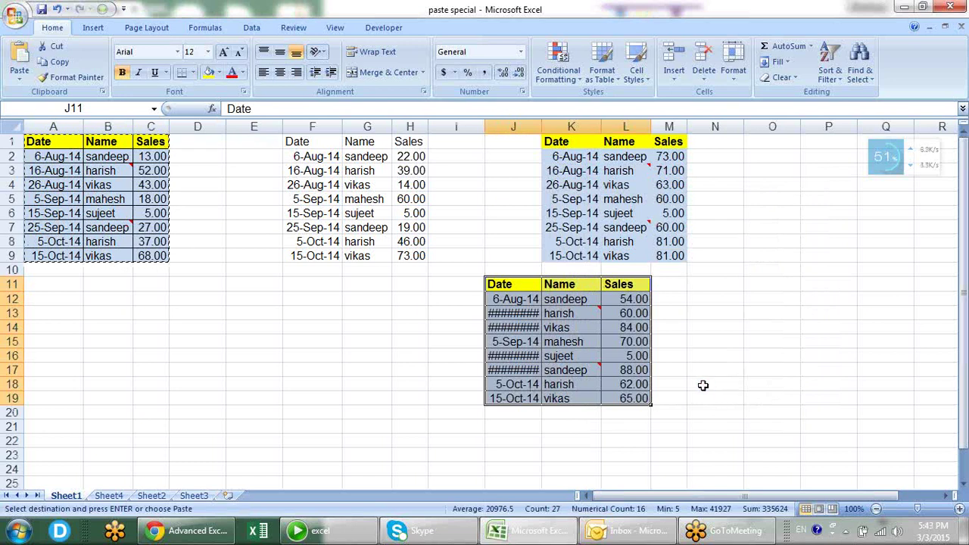
# - Preview the built-in Flow theme on the sheet, leaving the themes gallery without applying it
pyautogui.click(159, 30)
pyautogui.click(27, 75)
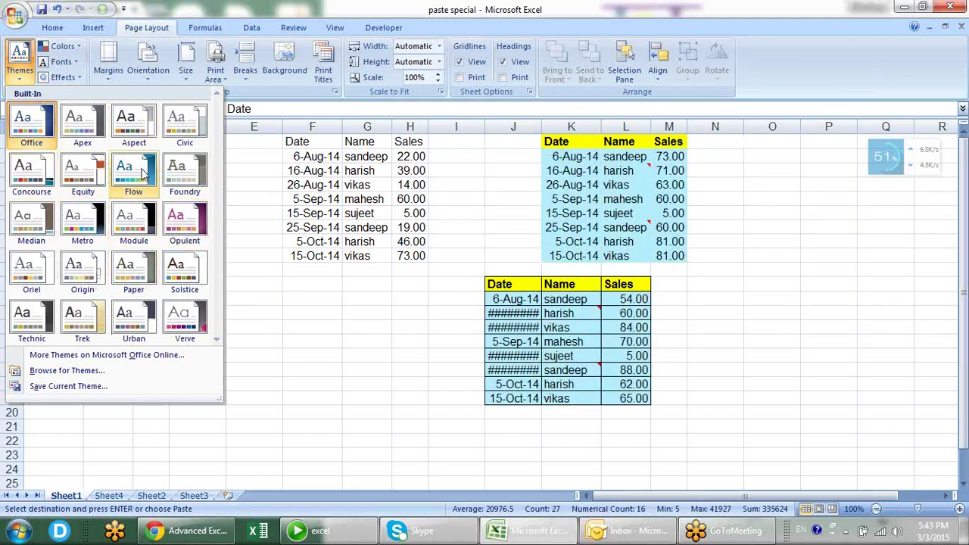
pyautogui.click(452, 336)
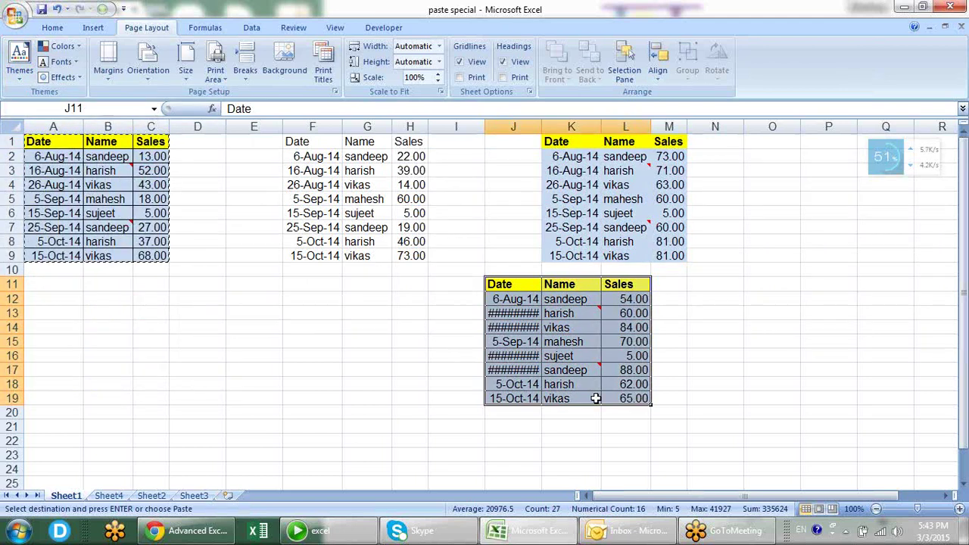
# - Clear the formats and contents of the pasted table in J11:L19 and delete rows 11 to 19
pyautogui.hotkey('alt', 'e')
pyautogui.press('s')
pyautogui.press('v')
pyautogui.press('Return')
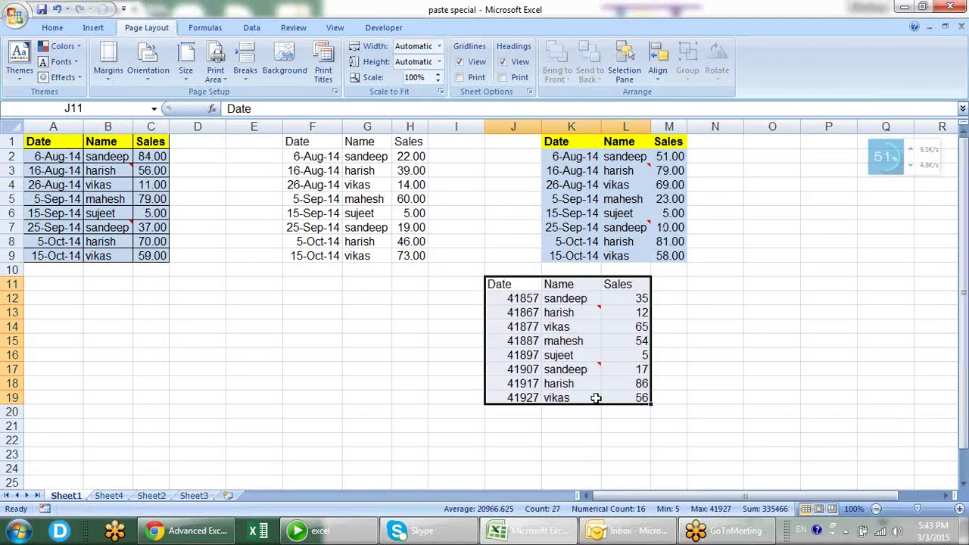
pyautogui.press('Delete')
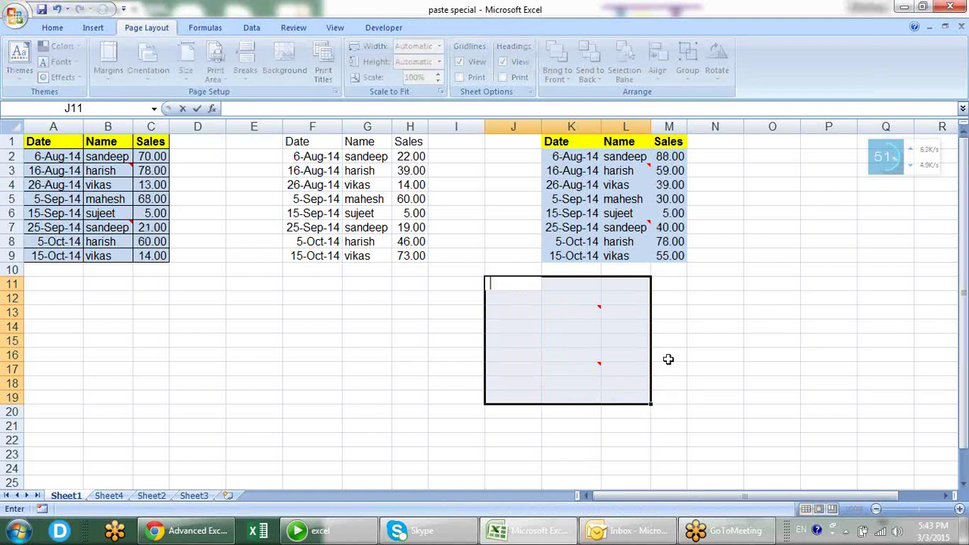
pyautogui.hotkey('shift', 'space')
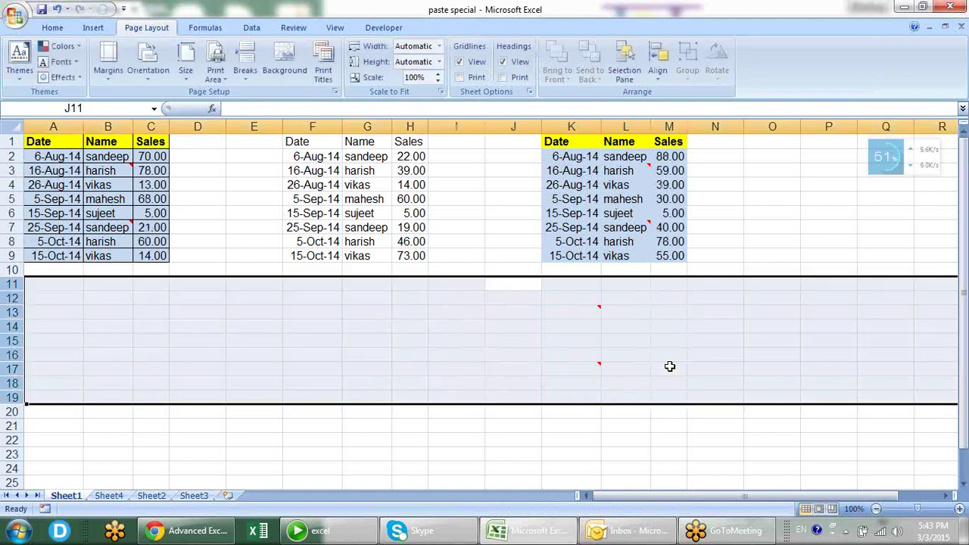
pyautogui.press('Up')
pyautogui.press('Up')
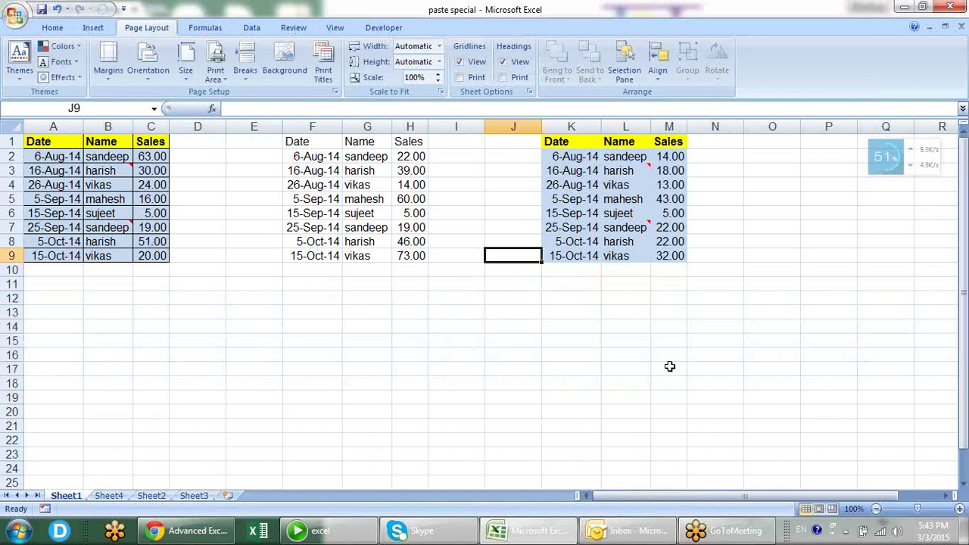
# - Copy the original sales table in A1:C9 again
pyautogui.press('Left')
pyautogui.press('Left')
pyautogui.press('Home')
pyautogui.press('Up')
pyautogui.hotkey('ctrl', 'Up')
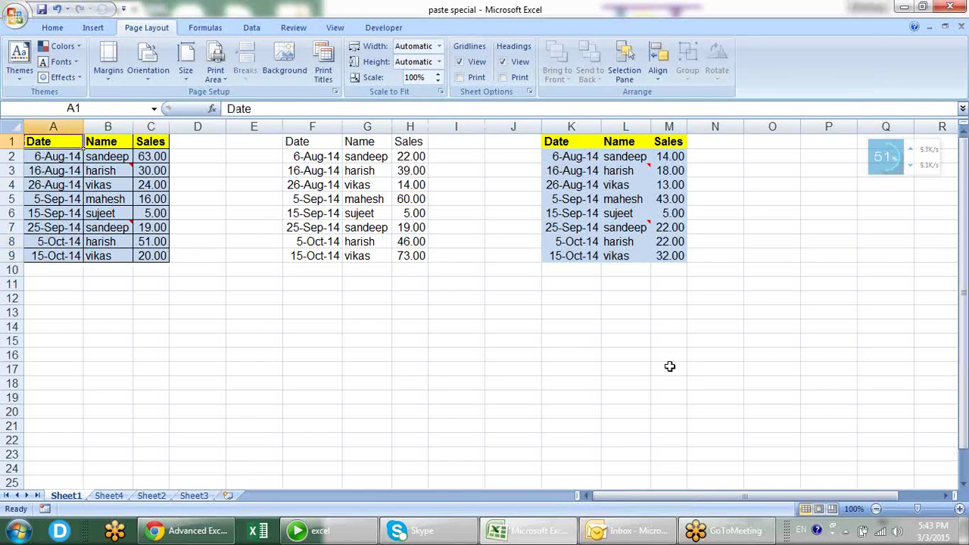
pyautogui.hotkey('ctrl', 'shift', 'Right')
pyautogui.hotkey('ctrl', 'shift', 'Down')
pyautogui.hotkey('ctrl', 'c')
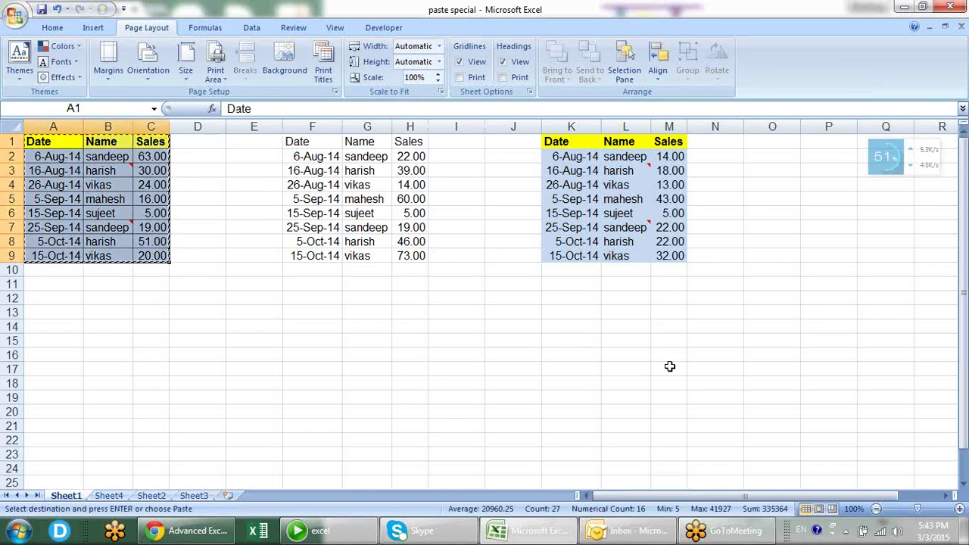
# - Paste only the formats of the copied table at E11 using Paste Special
pyautogui.press('Down')
pyautogui.press('Down')
pyautogui.press('Down')
pyautogui.press('Down')
pyautogui.press('Down')
pyautogui.press('Down')
pyautogui.press('Down')
pyautogui.press('Down')
pyautogui.press('Down')
pyautogui.press('Down')
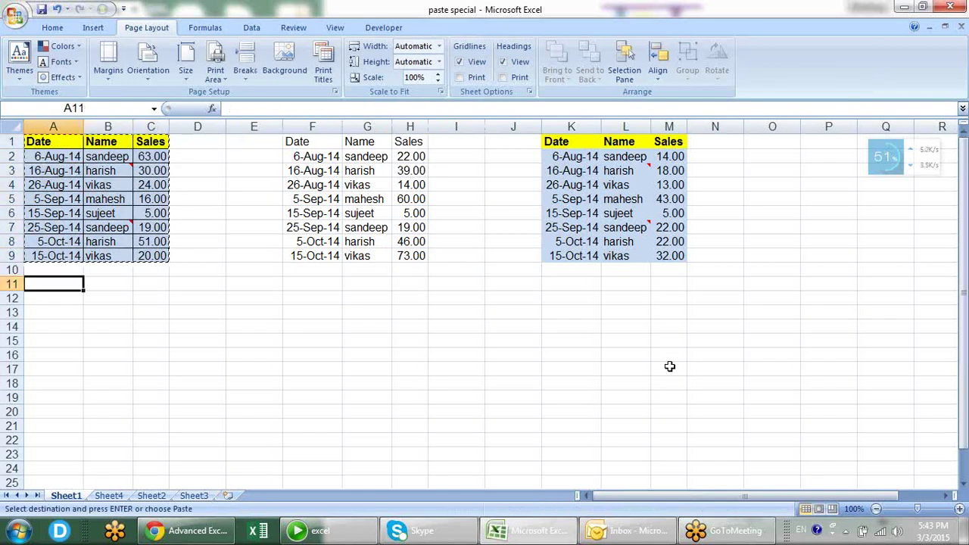
pyautogui.press('Right')
pyautogui.press('Right')
pyautogui.press('Right')
pyautogui.press('Right')
pyautogui.hotkey('alt', 'e')
pyautogui.press('s')
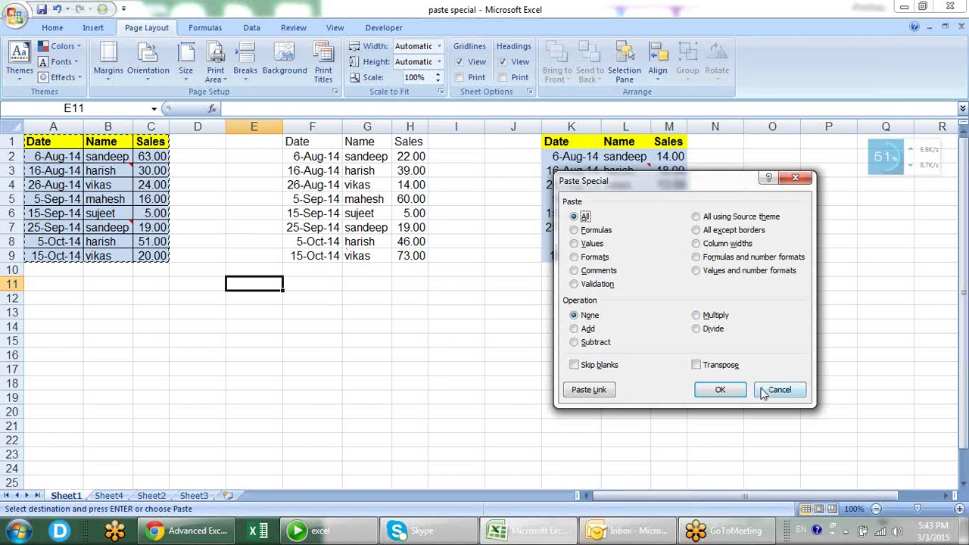
pyautogui.click(593, 257)
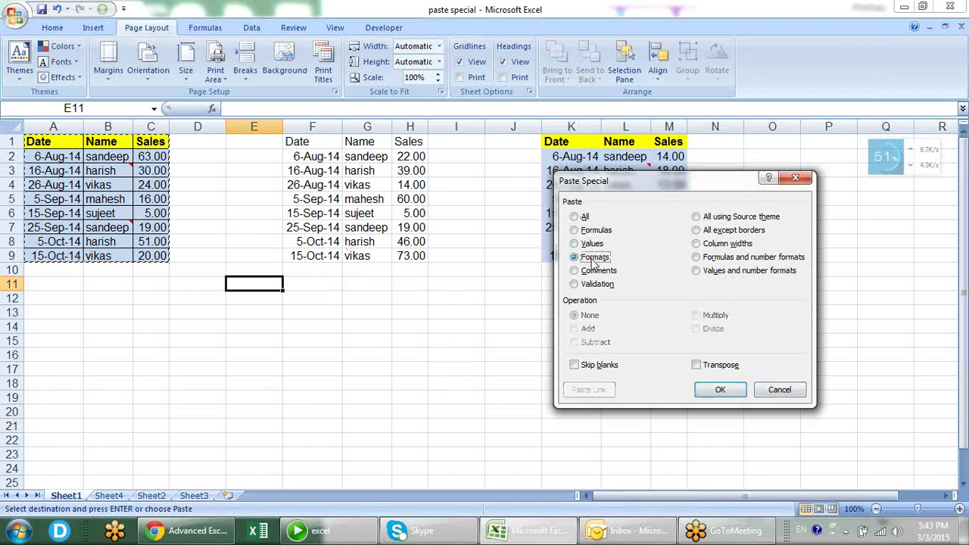
pyautogui.click(720, 390)
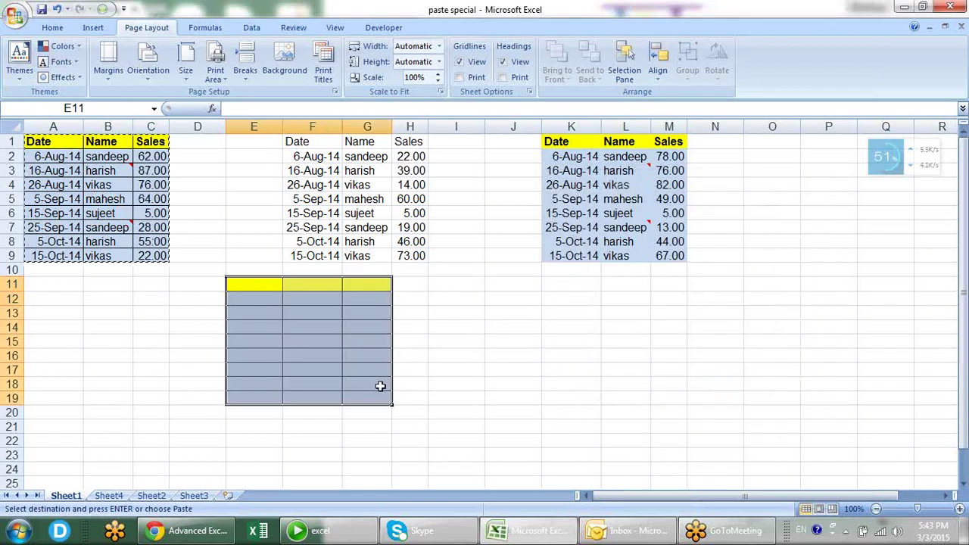
# - Clear everything from the pasted format block in E11:G19
pyautogui.hotkey('alt', 'e')
pyautogui.press('a')
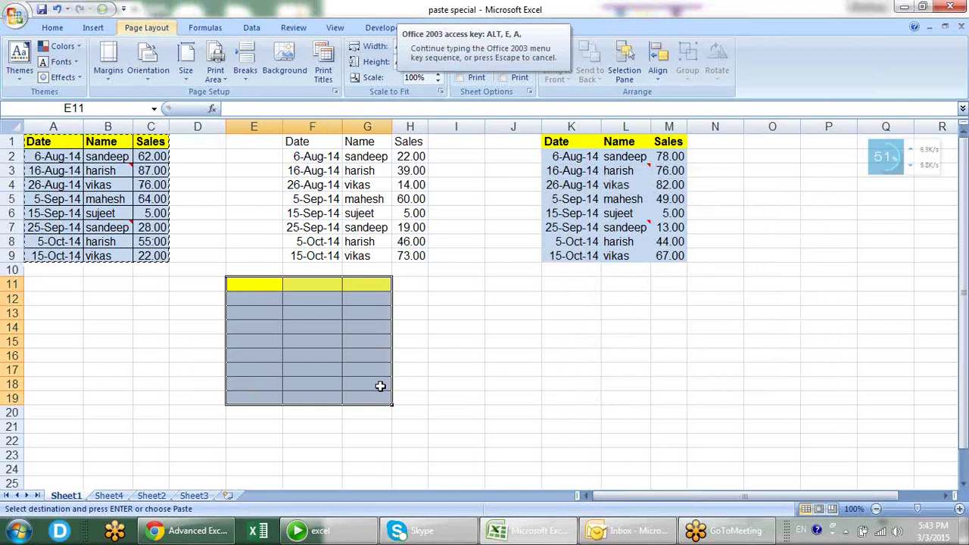
pyautogui.press('a')
pyautogui.click(444, 337)
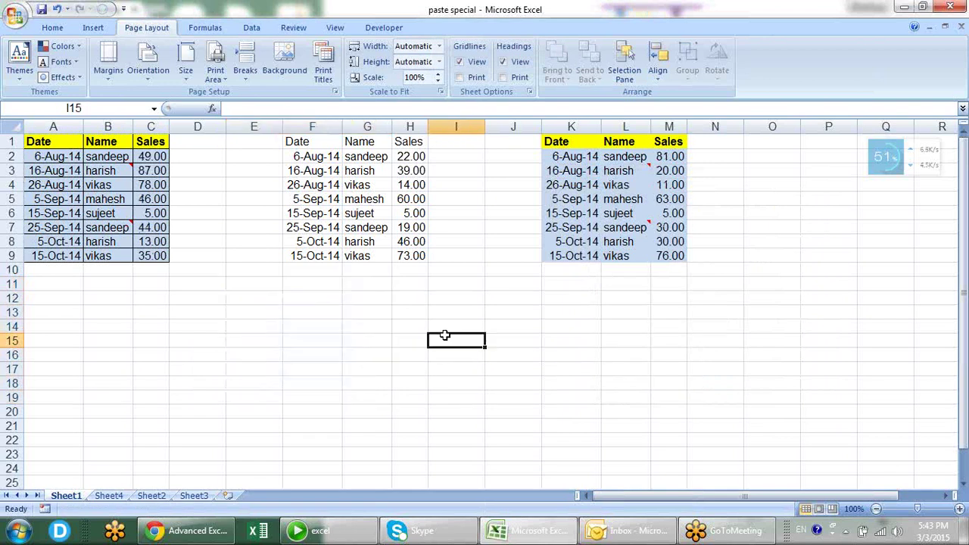
# - Clear the contents and formatting of columns F to N to remove the earlier pasted tables
pyautogui.click(417, 230)
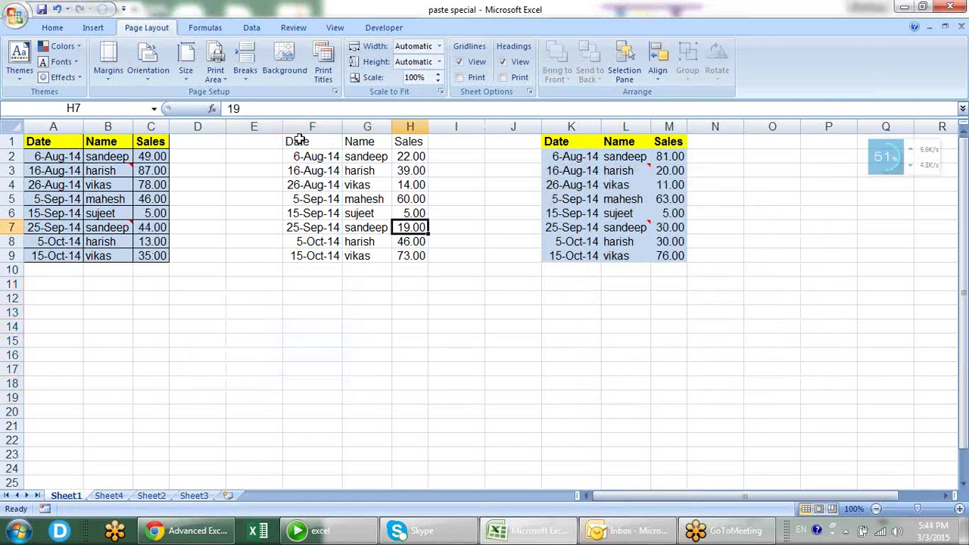
pyautogui.moveTo(299, 126); pyautogui.dragTo(740, 136)
pyautogui.press('Delete')
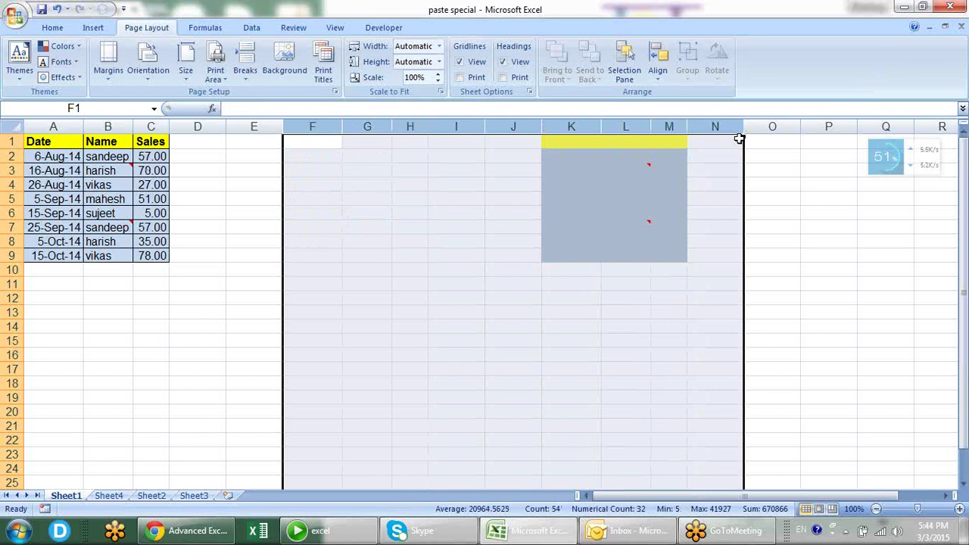
pyautogui.hotkey('alt', 'e')
pyautogui.press('a')
pyautogui.press('a')
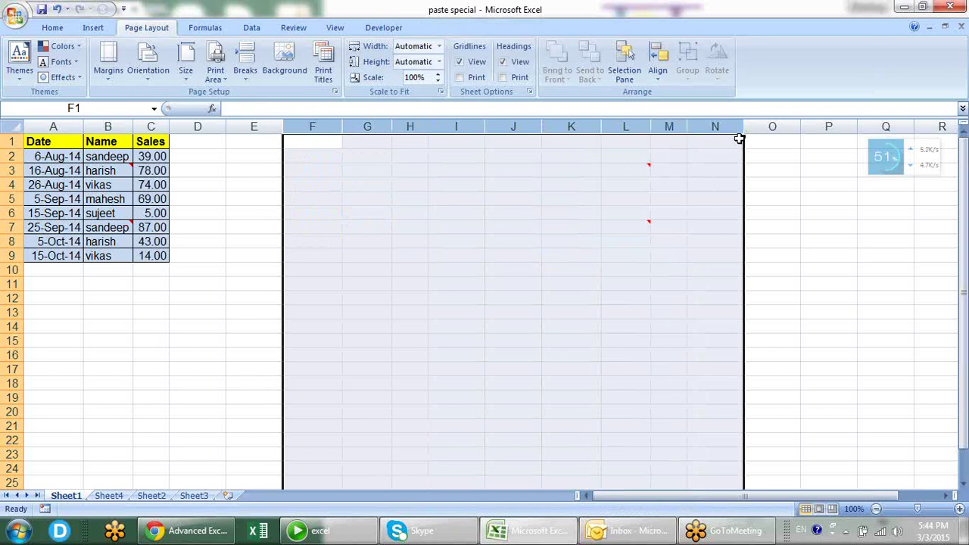
pyautogui.click(790, 230)
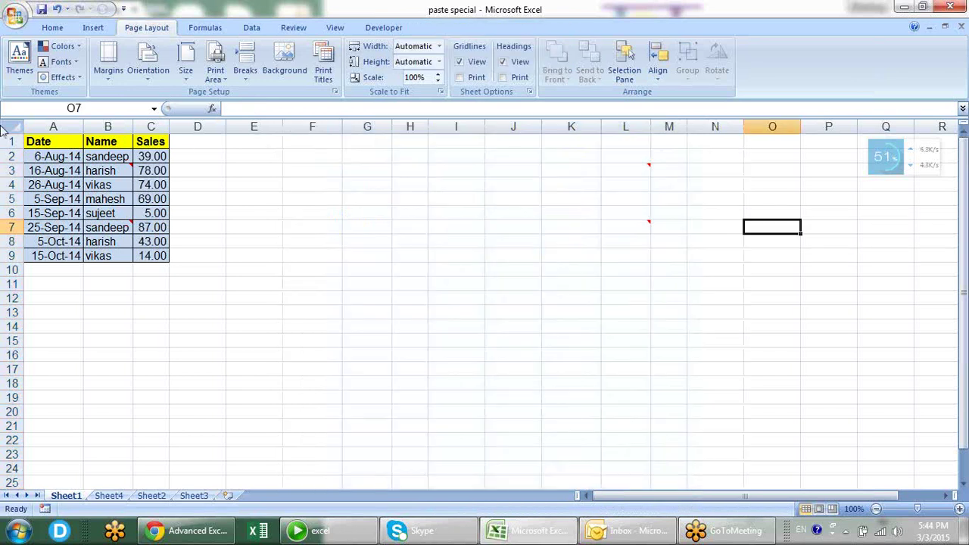
# - Copy the sales table in A1:C9 and paste only its values at G1 using Paste Special
pyautogui.moveTo(42, 142); pyautogui.dragTo(146, 251)
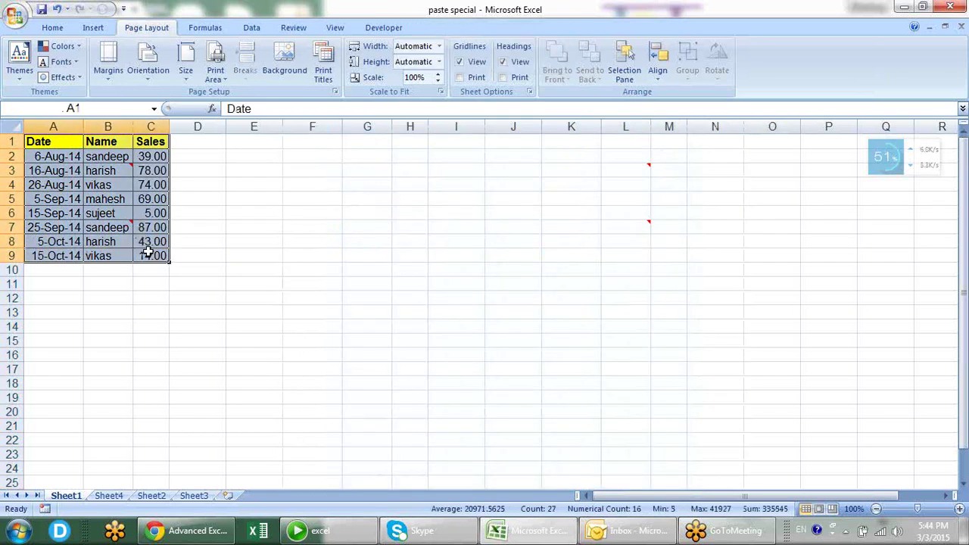
pyautogui.hotkey('ctrl', 'c')
pyautogui.click(354, 144)
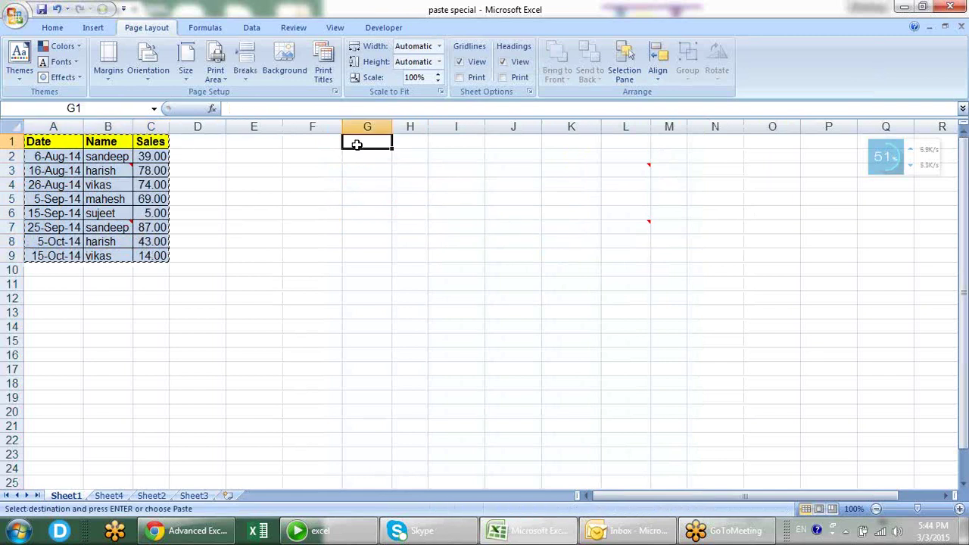
pyautogui.hotkey('ctrl', 'alt', 'v')
pyautogui.press('v')
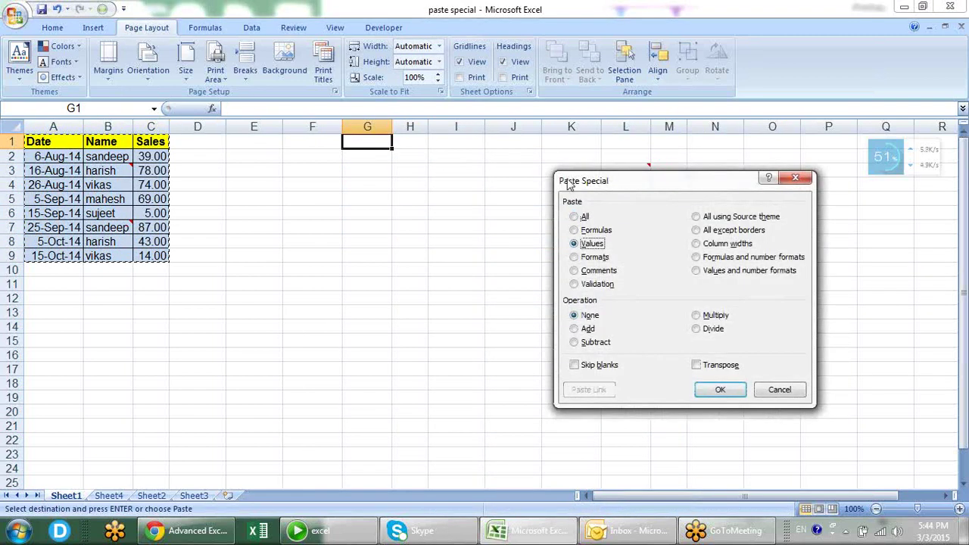
pyautogui.click(733, 390)
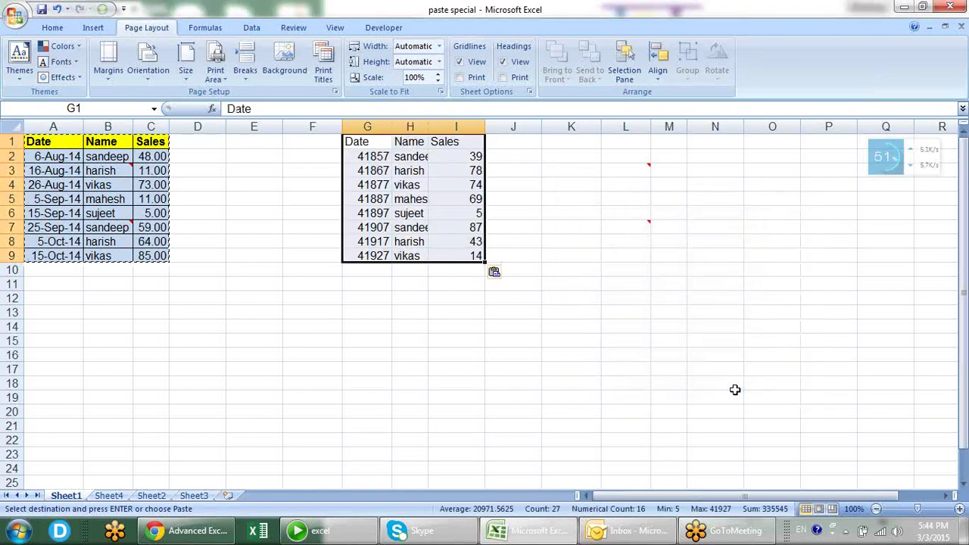
# - Apply the copied table's column widths to the pasted values at G1 using Paste Special
pyautogui.hotkey('ctrl', 'alt', 'v')
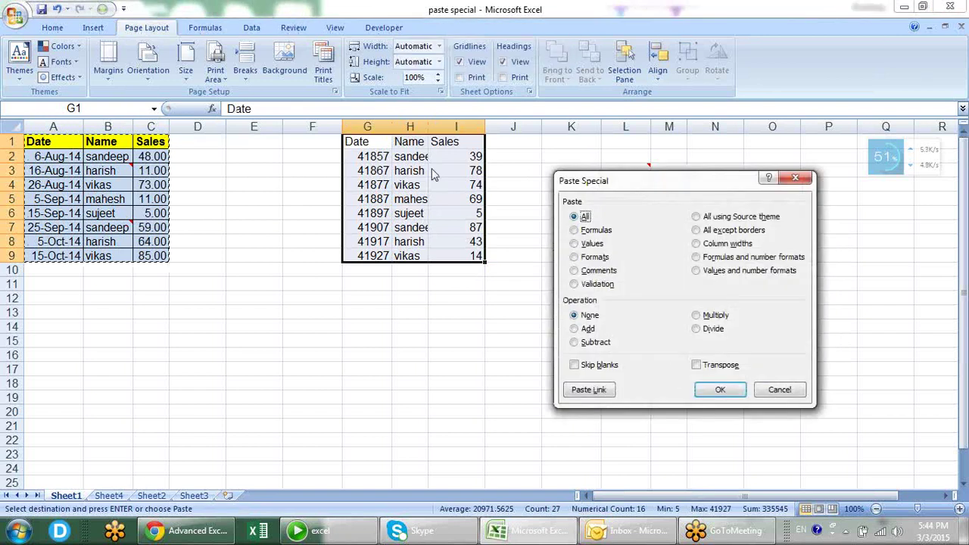
pyautogui.click(728, 243)
pyautogui.click(716, 391)
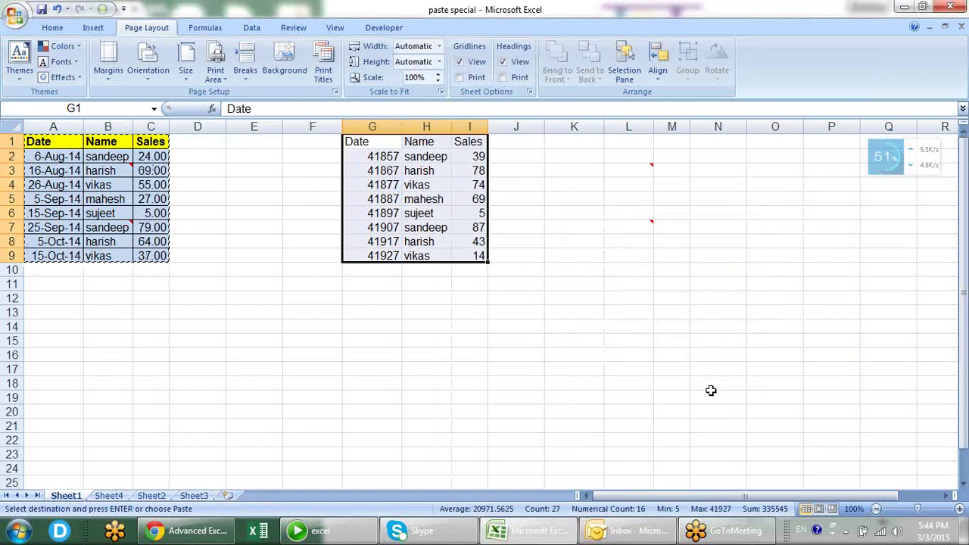
# - Apply the copied table's formats to the pasted block at G1 using Paste Special
pyautogui.hotkey('alt', 'e')
pyautogui.press('s')
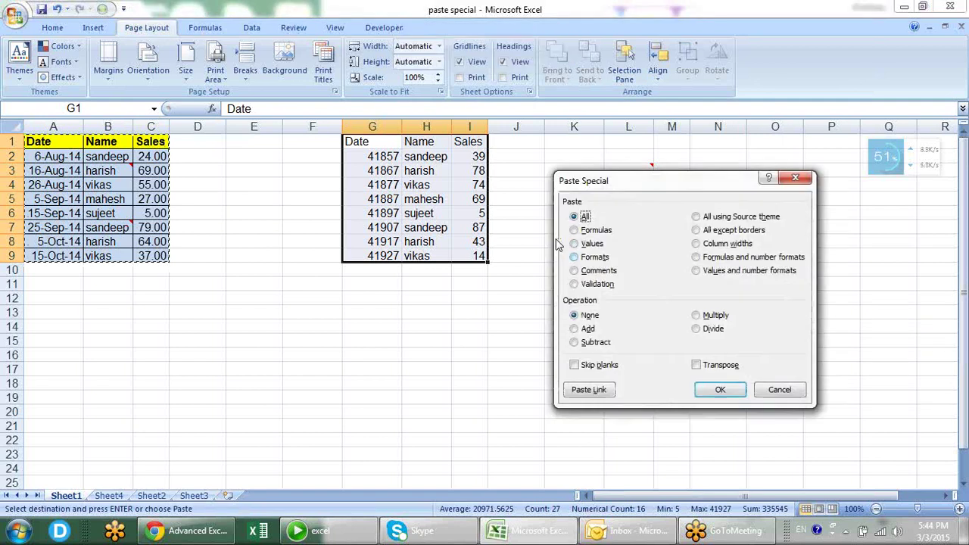
pyautogui.click(593, 258)
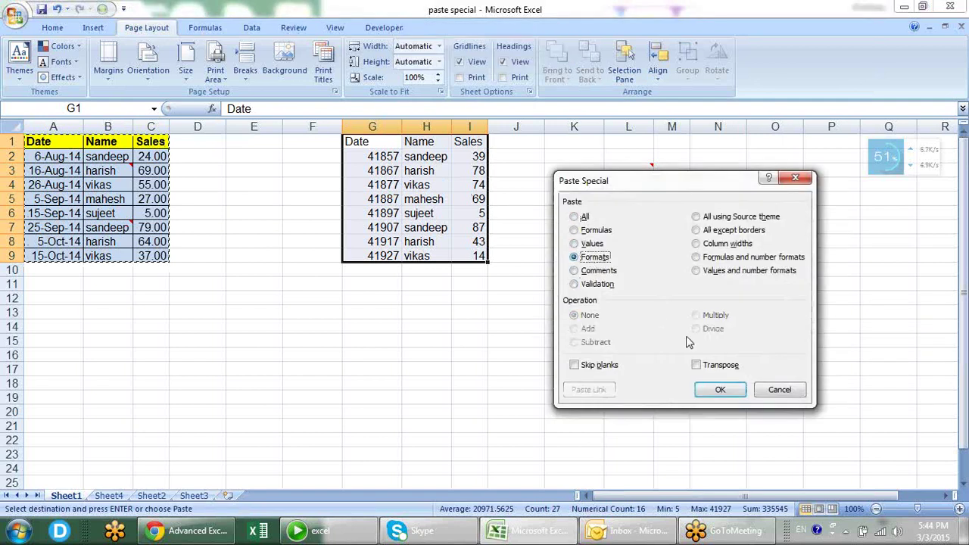
pyautogui.click(718, 390)
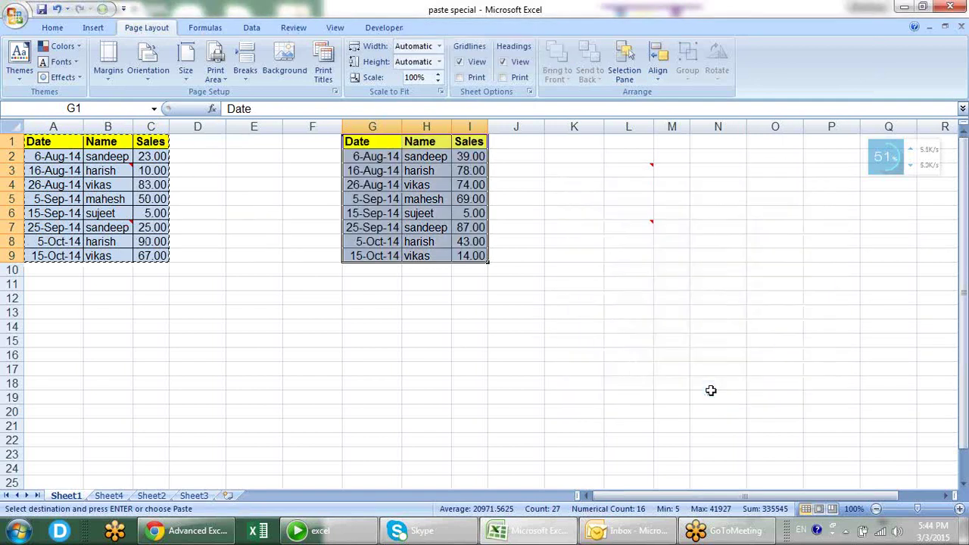
pyautogui.click(527, 252)
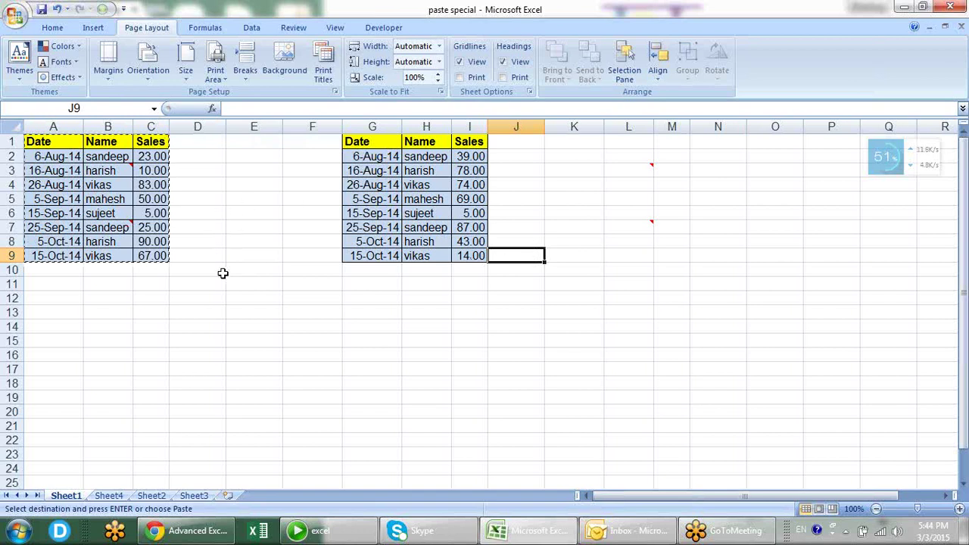
pyautogui.click(258, 286)
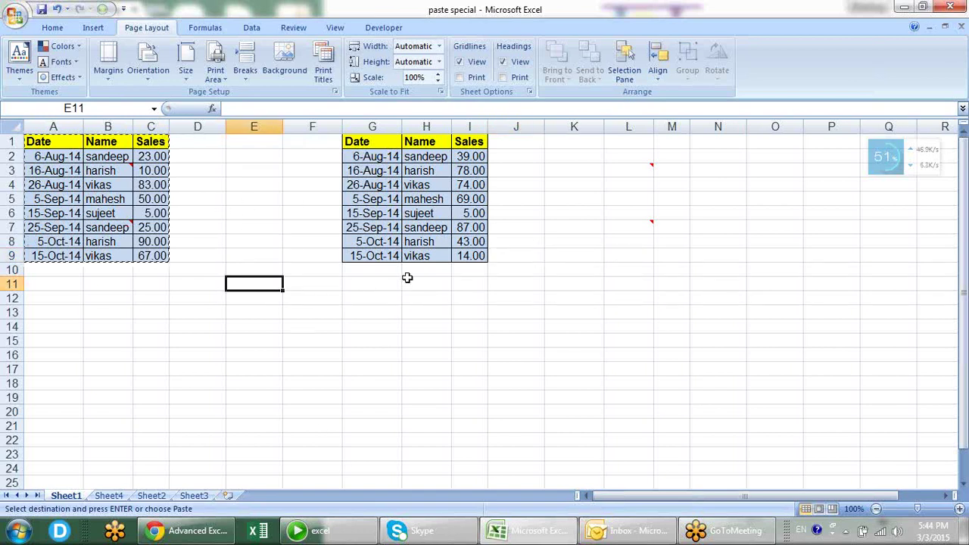
pyautogui.hotkey('alt', 'e')
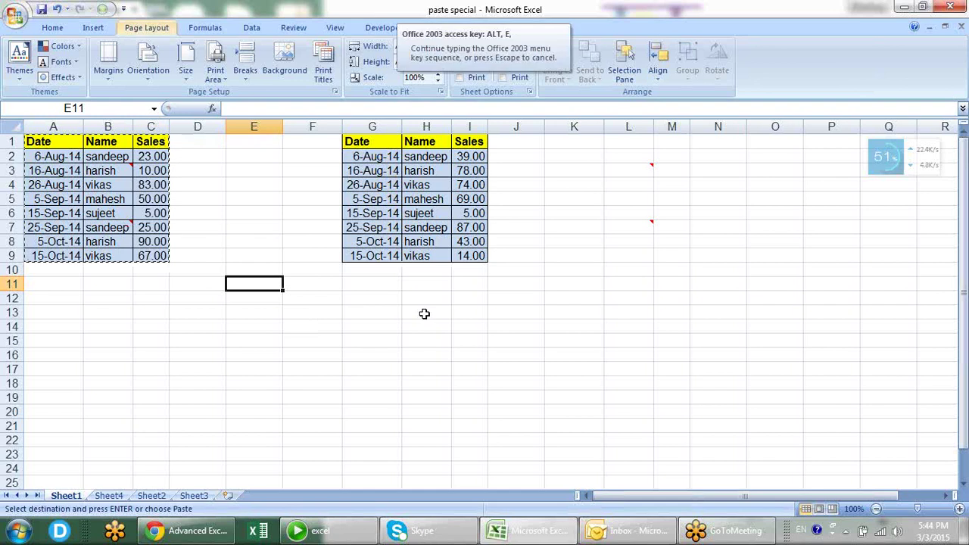
pyautogui.press('s')
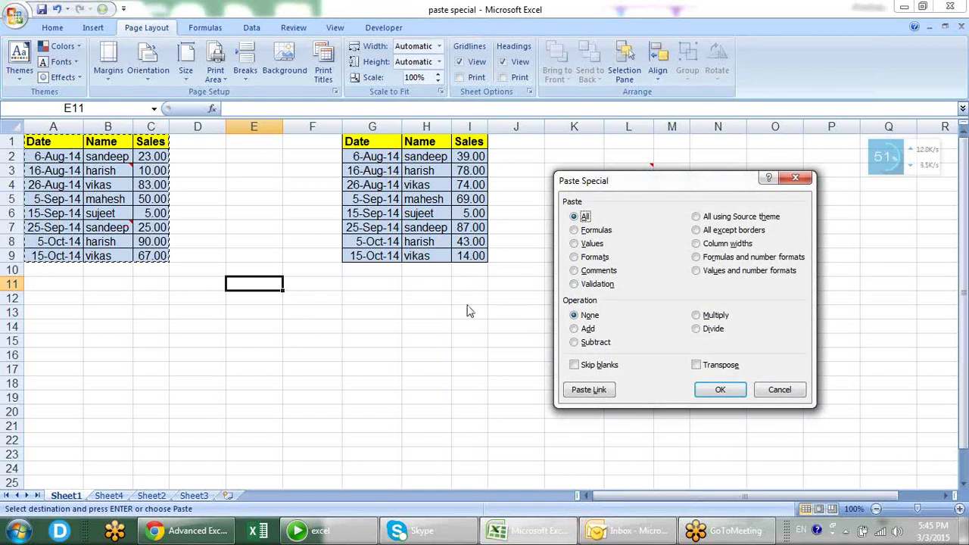
pyautogui.press('Escape')
pyautogui.press('Escape')
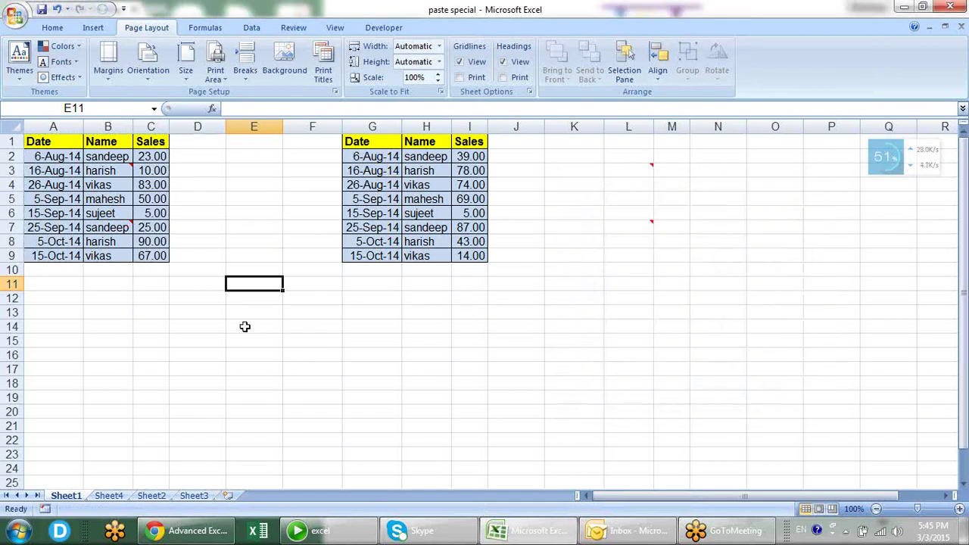
# - Open the comment on cell B7 for editing and copy its text below the author name
pyautogui.click(129, 169)
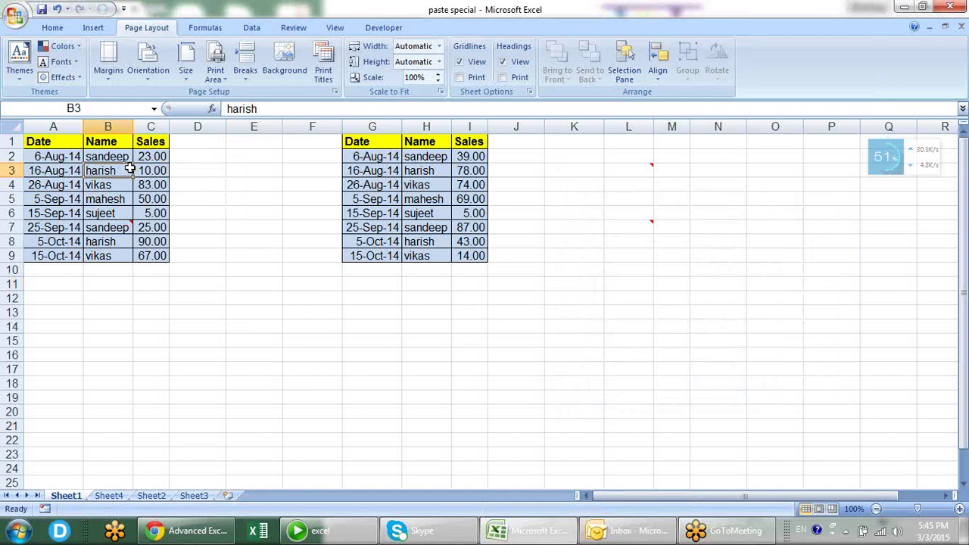
pyautogui.moveTo(125, 227)
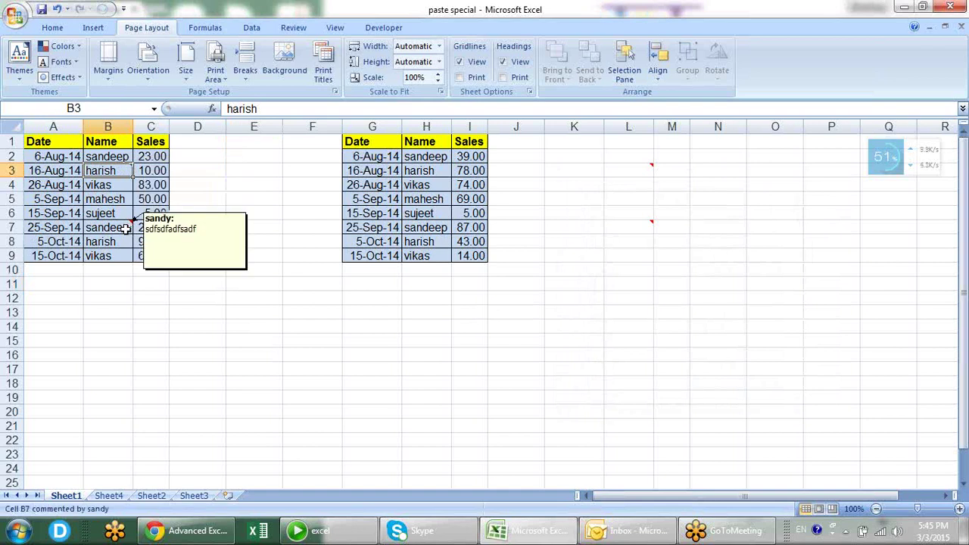
pyautogui.rightClick(123, 227)
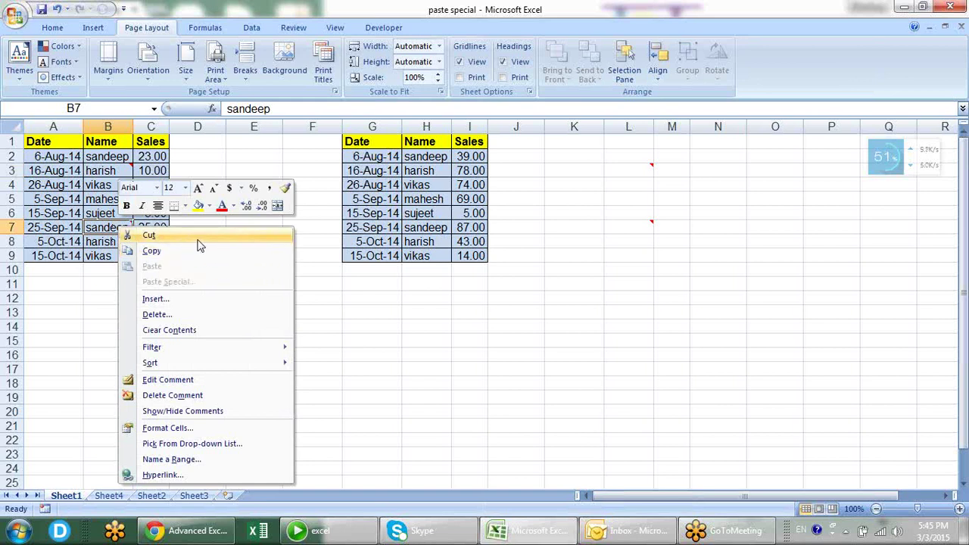
pyautogui.click(210, 381)
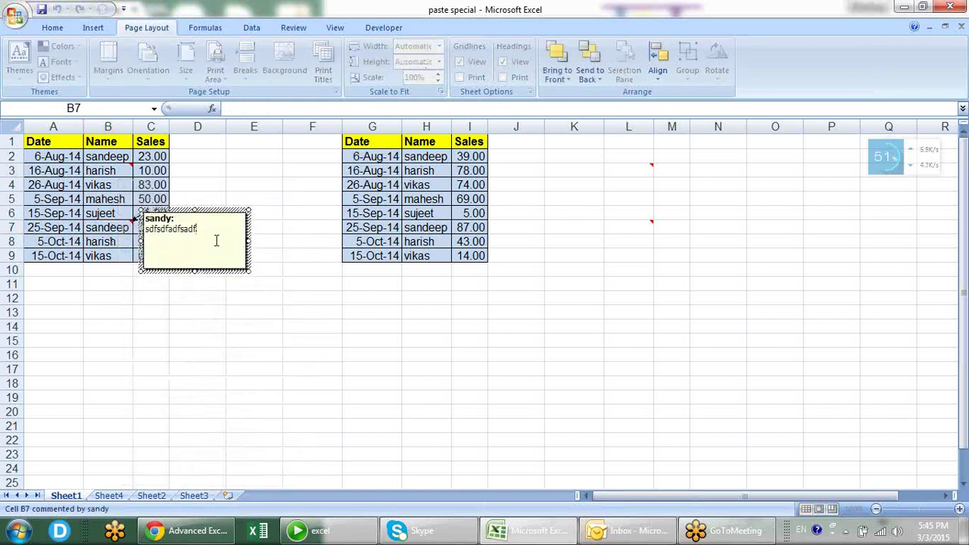
pyautogui.moveTo(214, 238); pyautogui.dragTo(148, 234)
pyautogui.hotkey('ctrl', 'c')
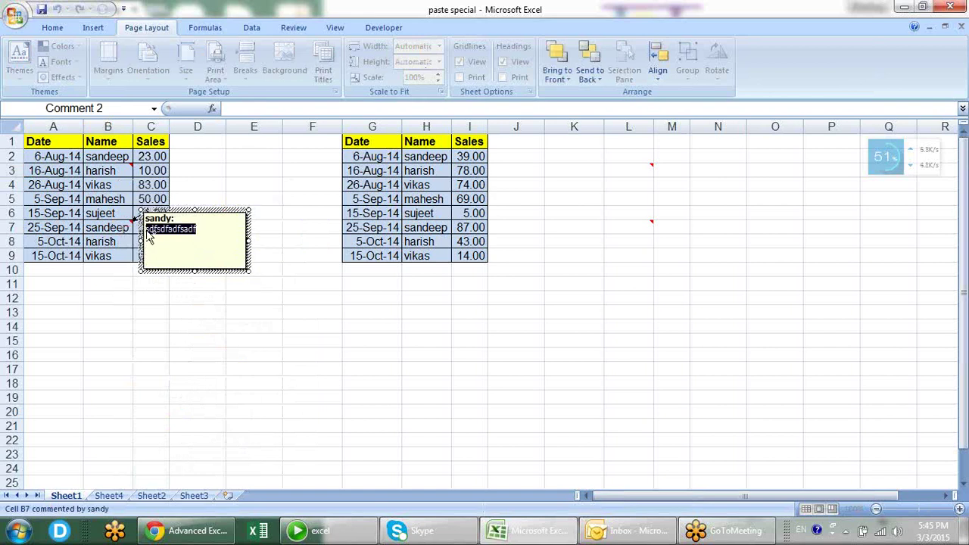
# - Insert a comment on cell H4 and paste the copied comment text into it
pyautogui.click(433, 186)
pyautogui.click(435, 186)
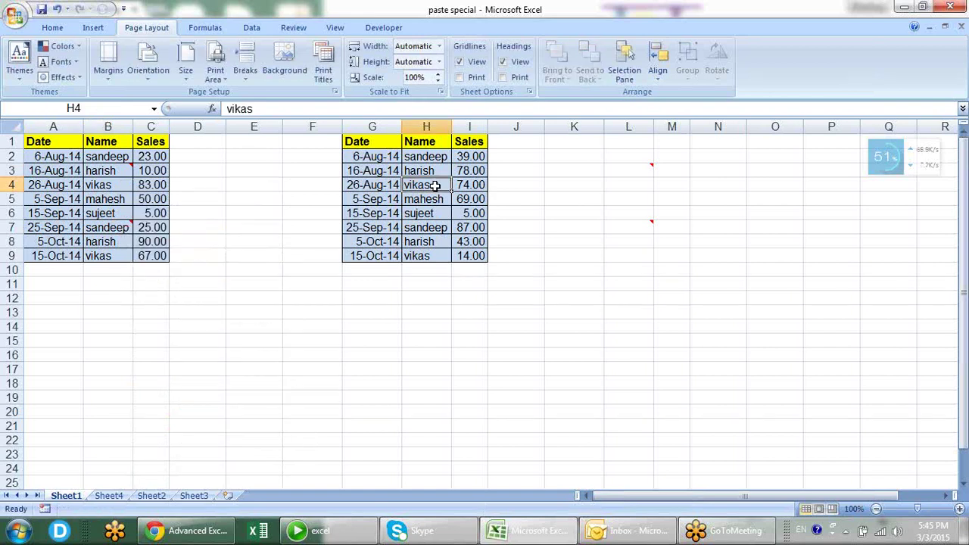
pyautogui.rightClick(435, 186)
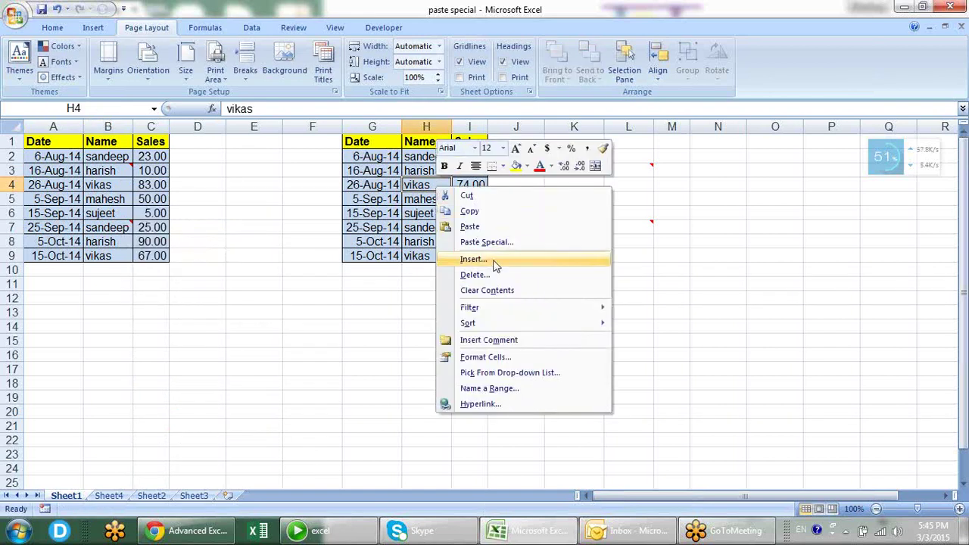
pyautogui.click(490, 339)
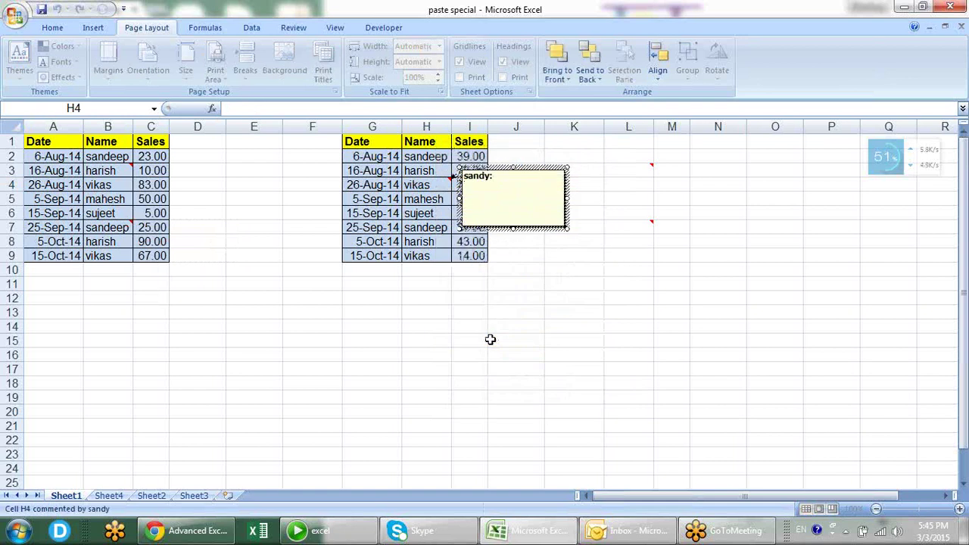
pyautogui.hotkey('ctrl', 'v')
pyautogui.click(490, 339)
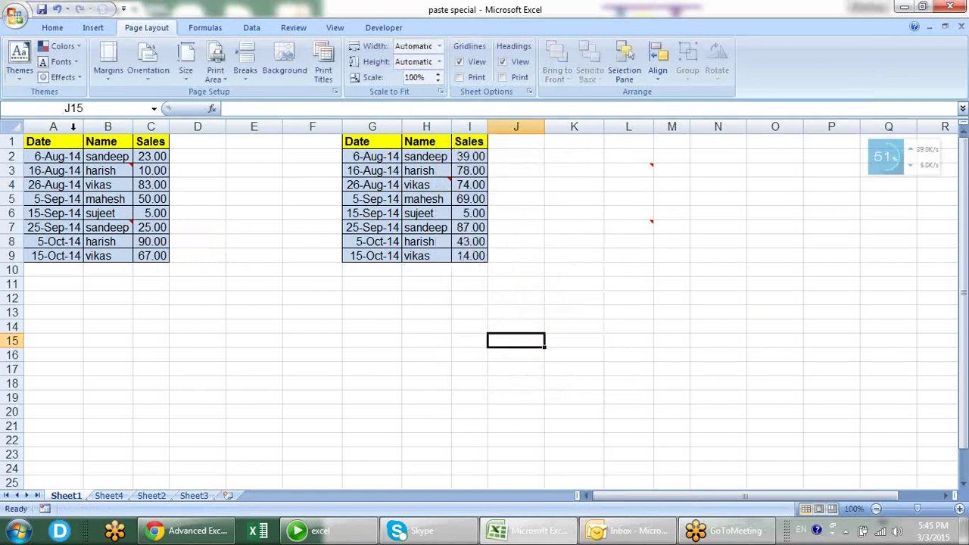
# - Copy the names in B2:B7, paste only their comments at F12 using Paste Special, and check the pasted comments
pyautogui.moveTo(97, 157); pyautogui.dragTo(122, 228)
pyautogui.hotkey('ctrl', 'c')
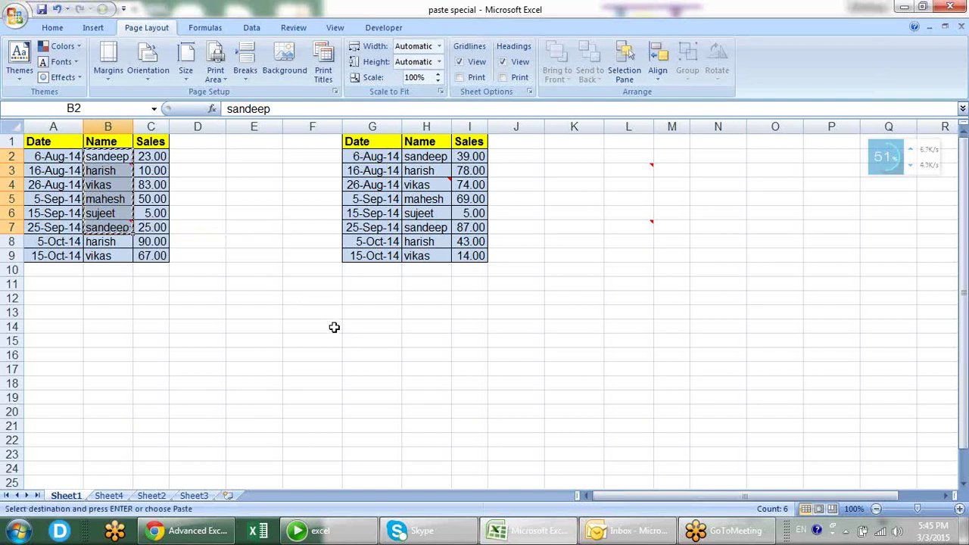
pyautogui.rightClick(295, 303)
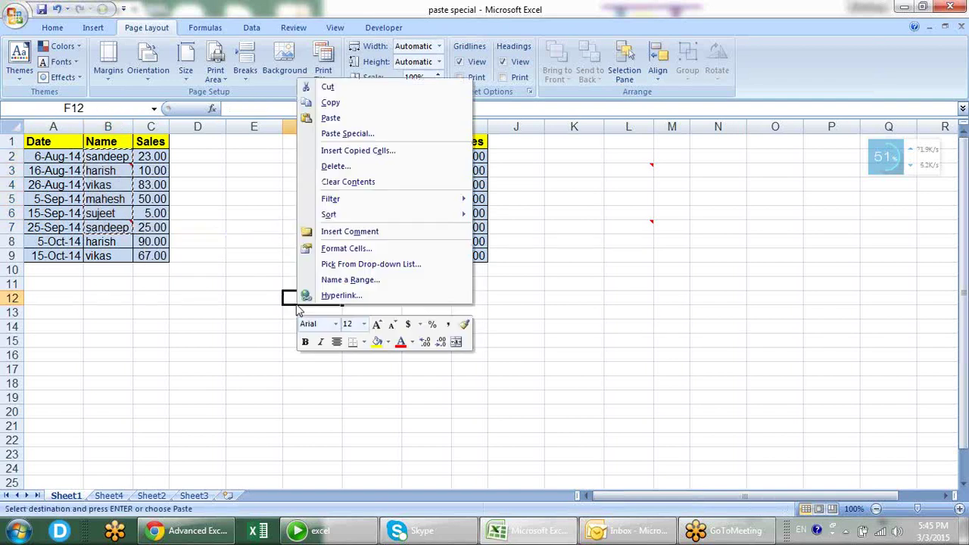
pyautogui.click(350, 134)
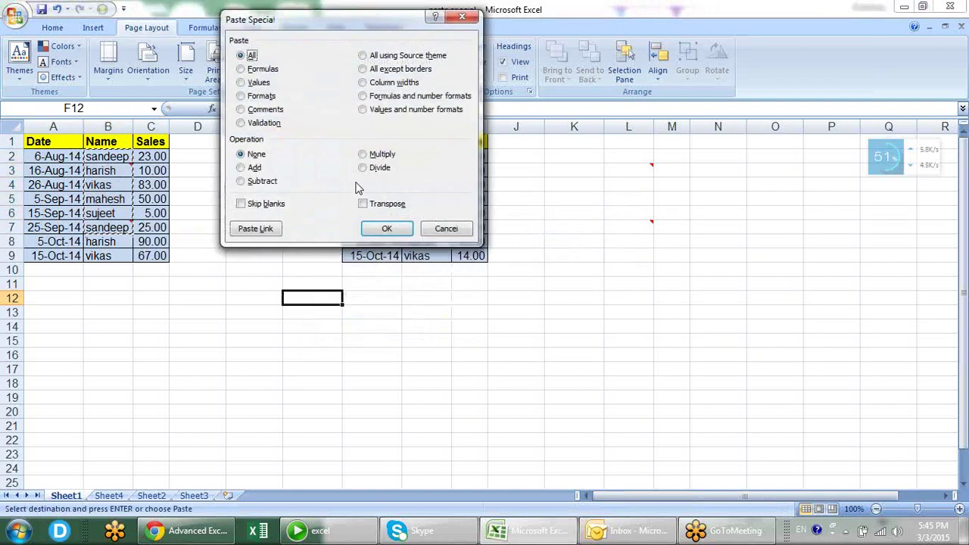
pyautogui.click(271, 113)
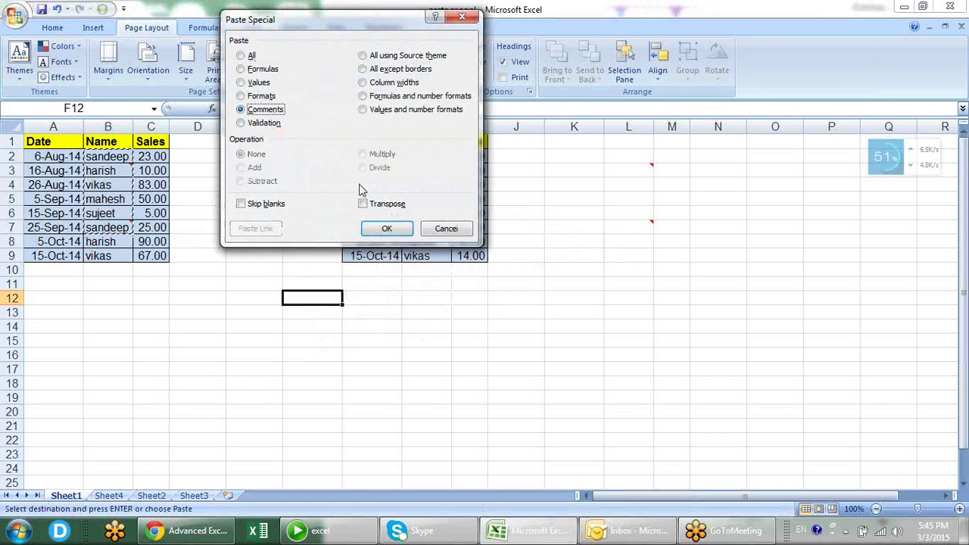
pyautogui.click(385, 226)
pyautogui.click(465, 345)
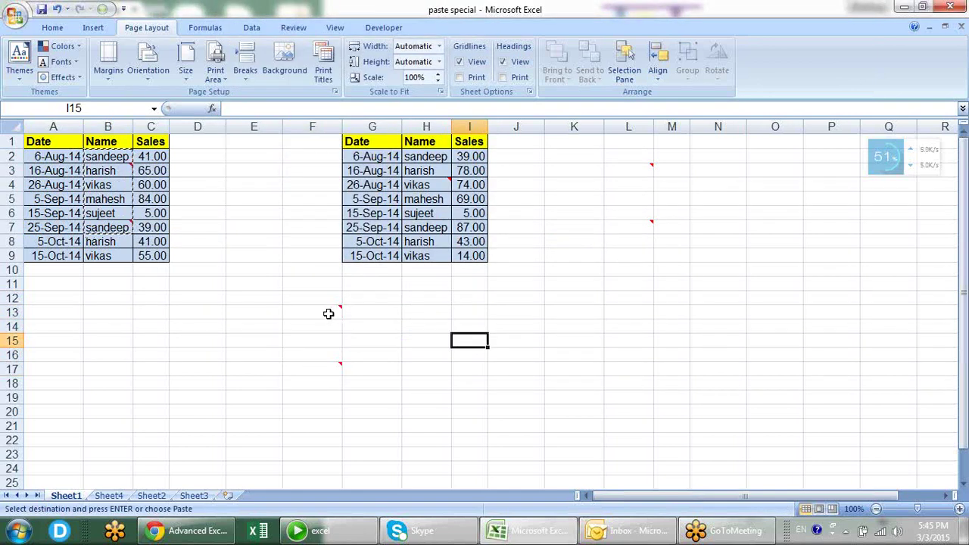
pyautogui.moveTo(328, 313)
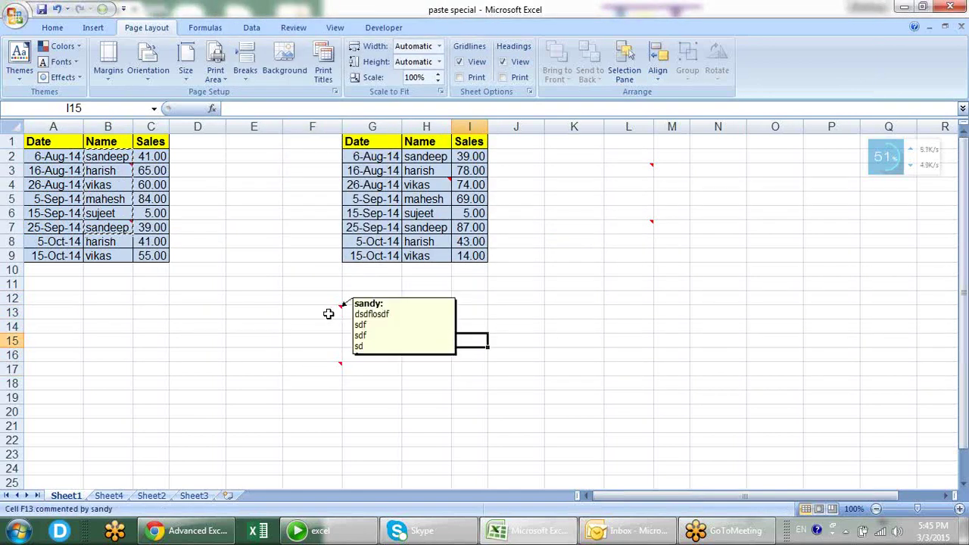
pyautogui.moveTo(326, 371)
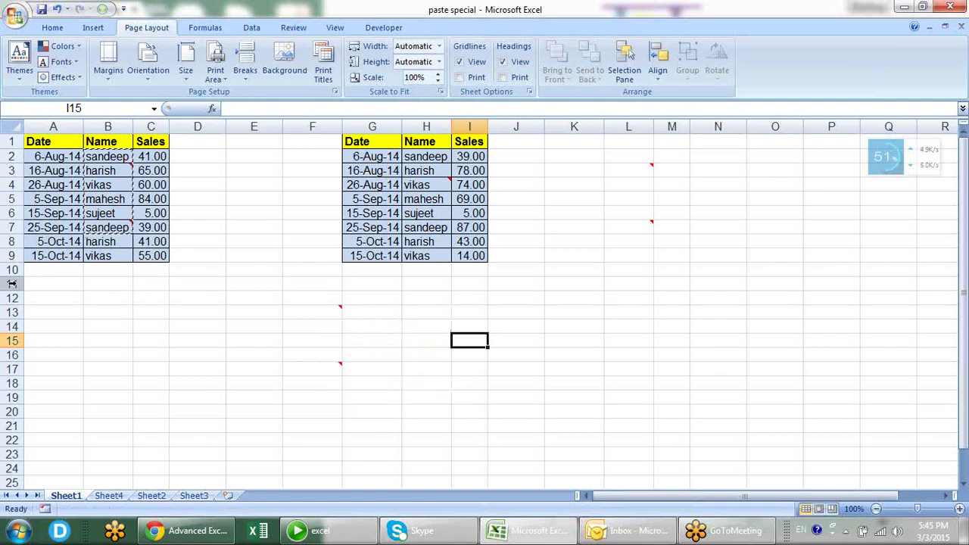
# - Remove the pasted comments from rows 11 to 20
pyautogui.moveTo(12, 283); pyautogui.dragTo(4, 412)
pyautogui.press('alt')
pyautogui.press('Escape')
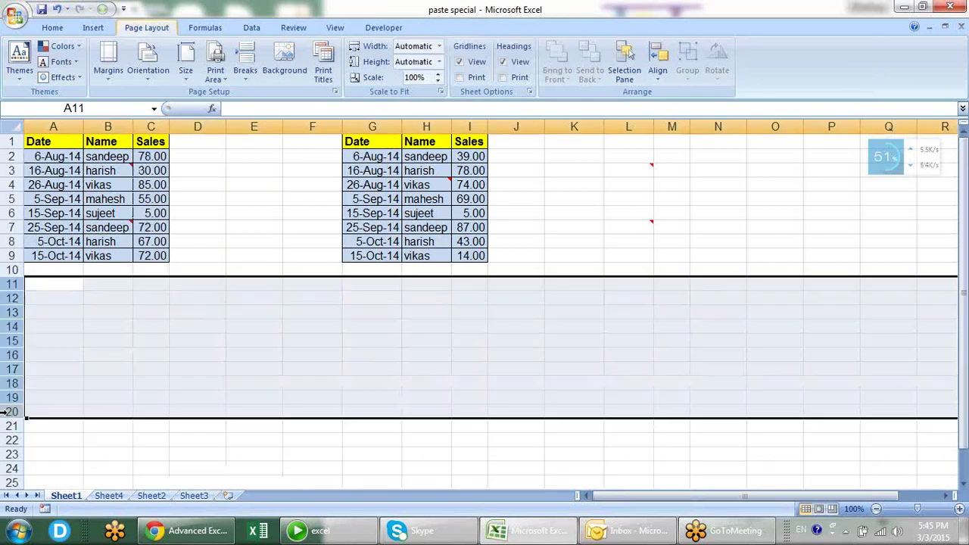
pyautogui.click(398, 451)
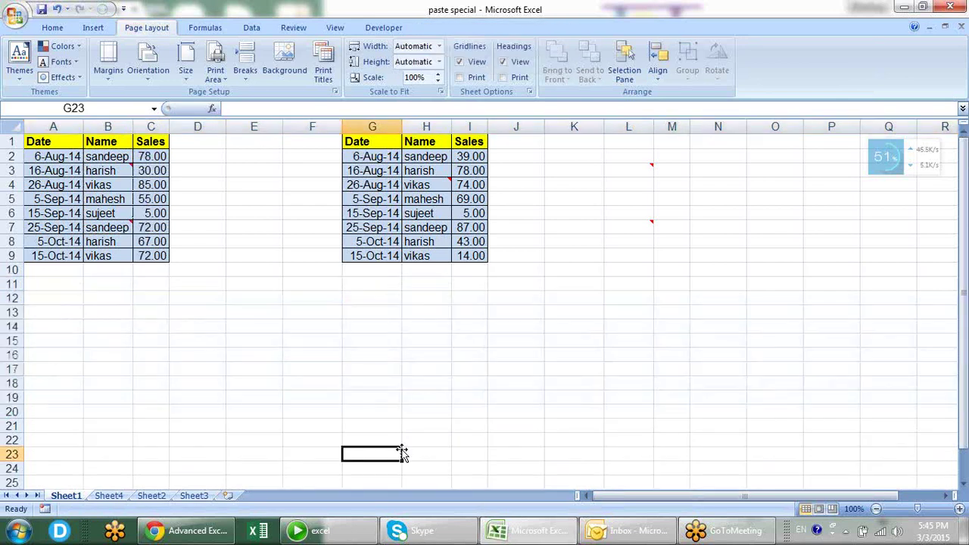
# - Delete column L to get rid of its leftover comments
pyautogui.click(644, 123)
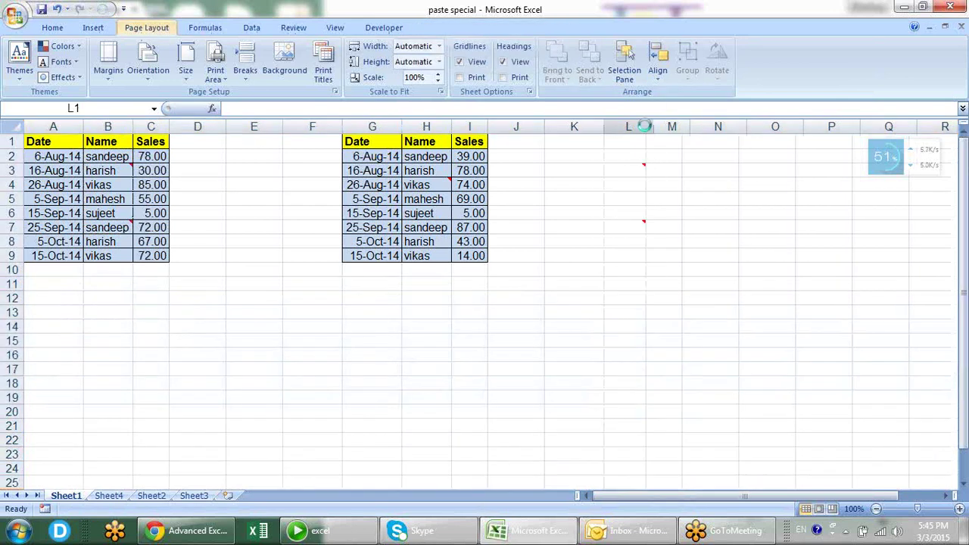
pyautogui.hotkey('ctrl', '-')
pyautogui.click(196, 208)
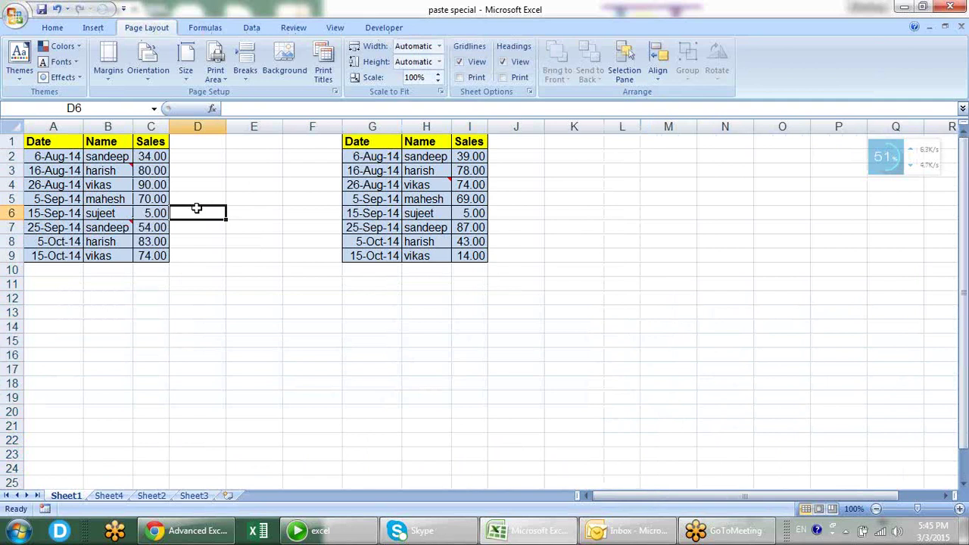
# - Examine the list of allowed values in the validated sales cell C6
pyautogui.click(153, 213)
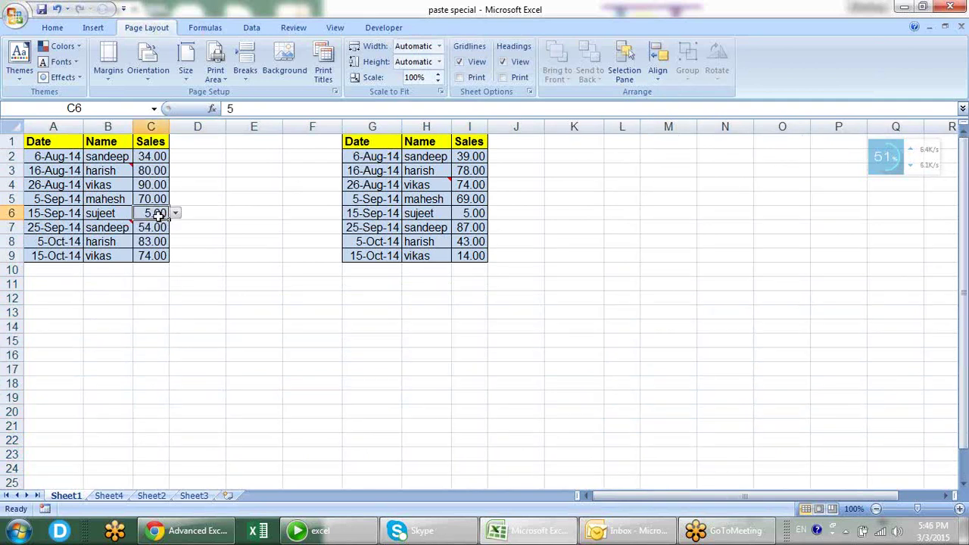
pyautogui.click(176, 215)
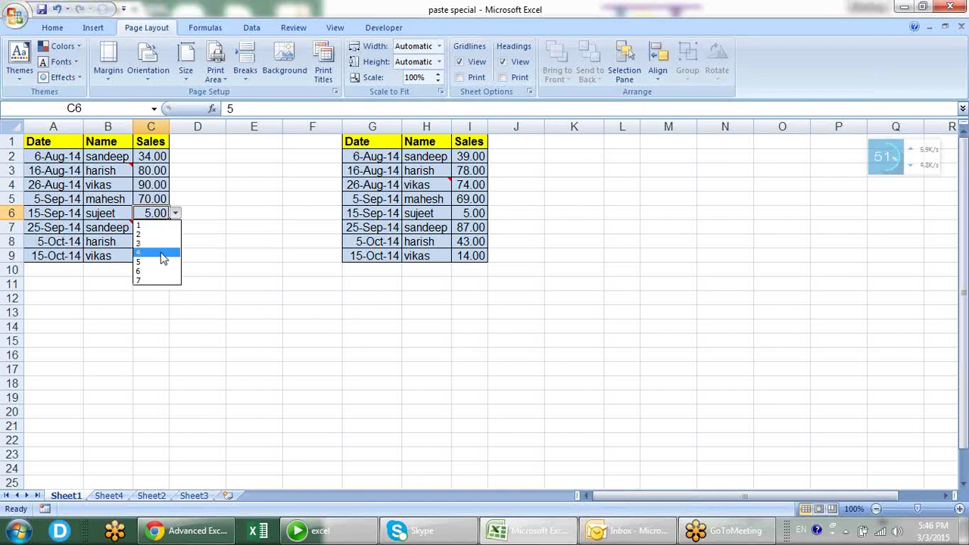
pyautogui.click(227, 215)
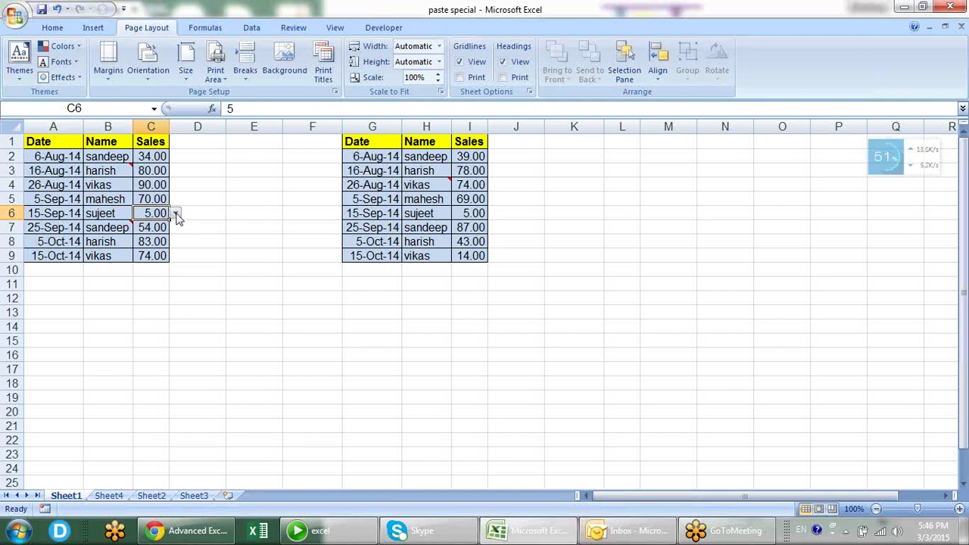
pyautogui.click(203, 210)
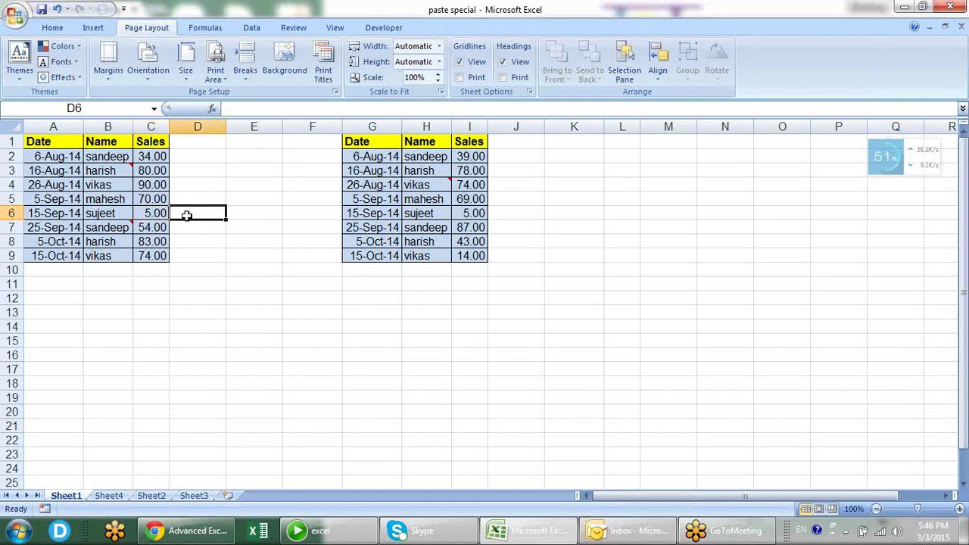
pyautogui.click(153, 216)
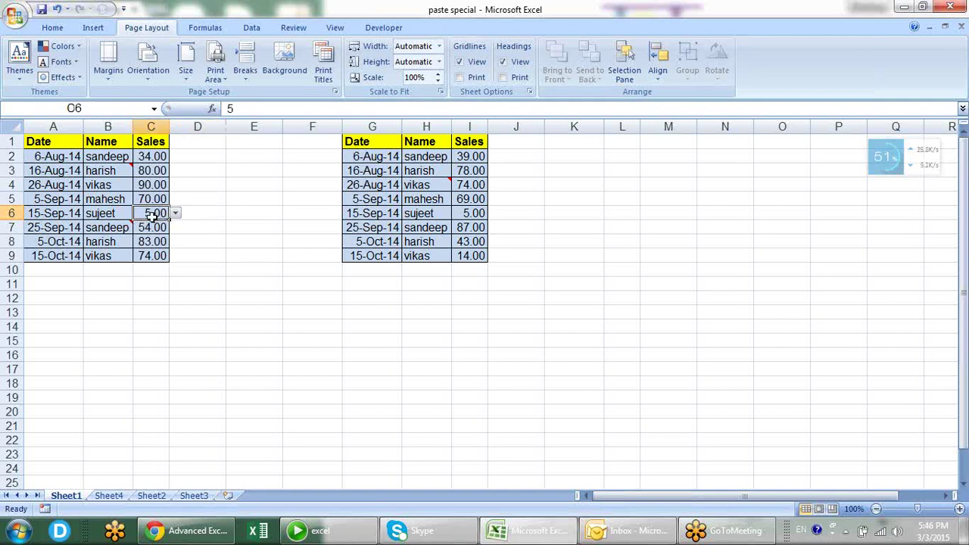
pyautogui.click(195, 213)
# - Try to enter the text SDFLKLDSJF in cell C6 to test its validation rule, and discard the entry
pyautogui.click(160, 217)
pyautogui.write('SDFLKLDSJF')
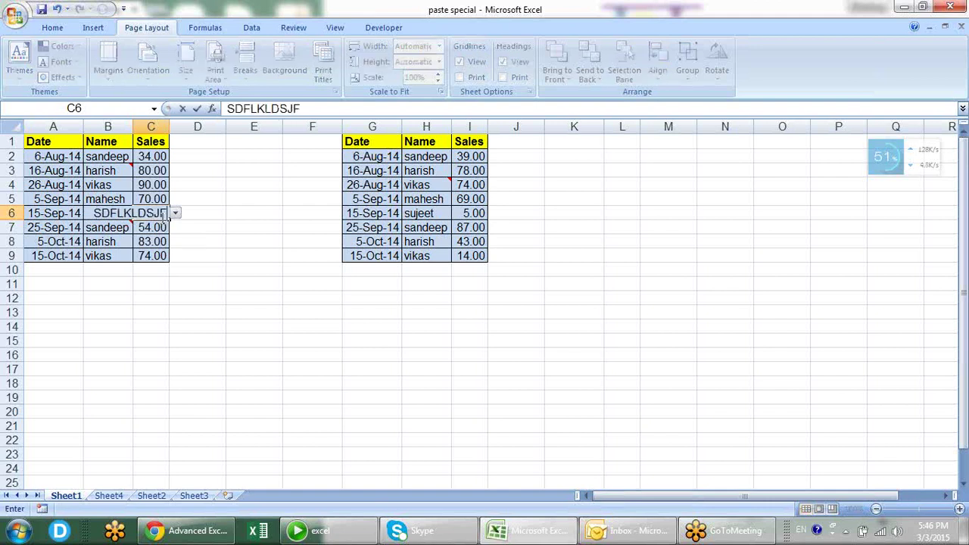
pyautogui.press('Return')
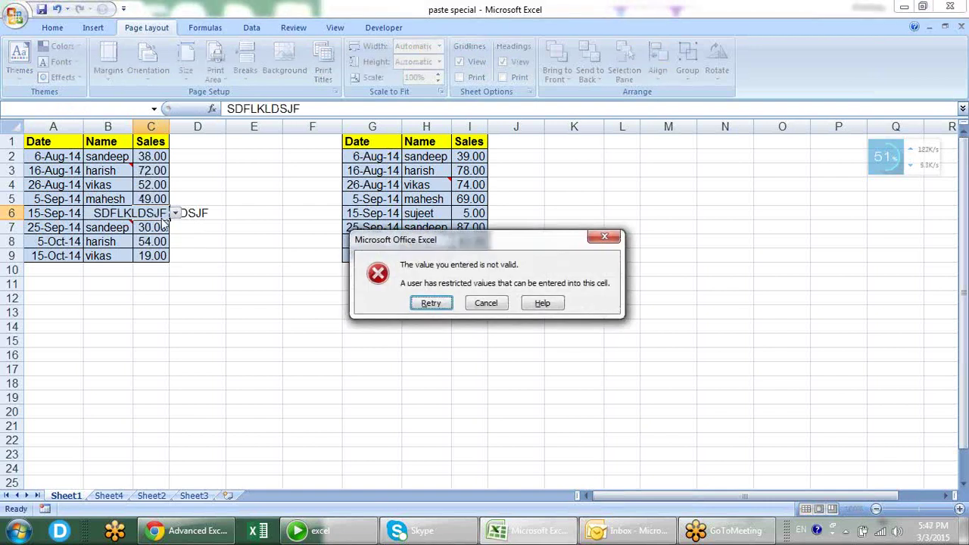
pyautogui.click(486, 303)
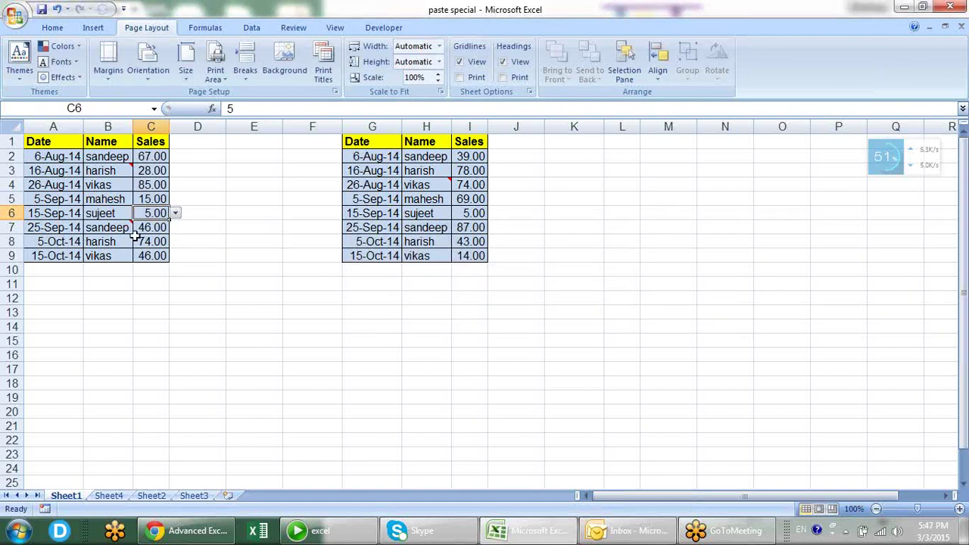
# - Choose 2 from the validation list for sales cell C6
pyautogui.click(176, 213)
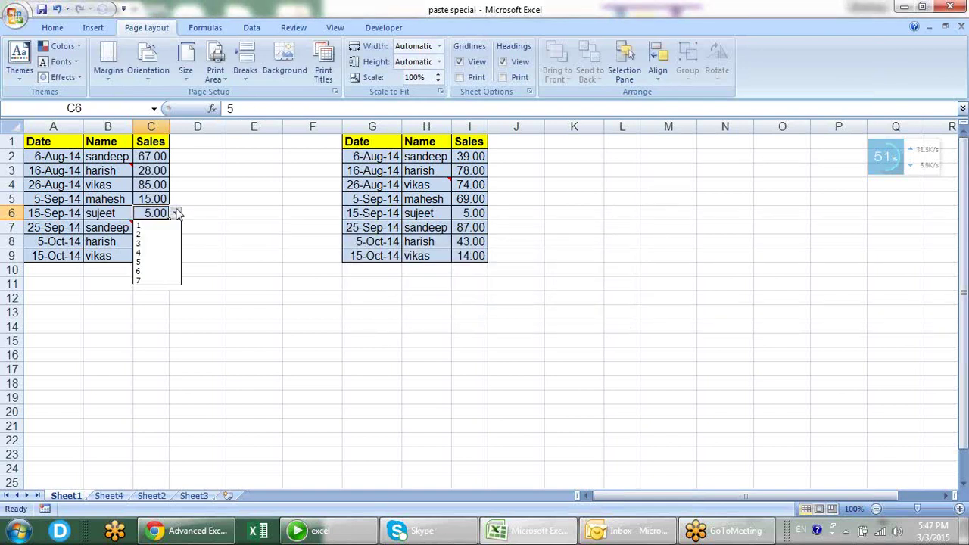
pyautogui.click(172, 264)
pyautogui.click(176, 212)
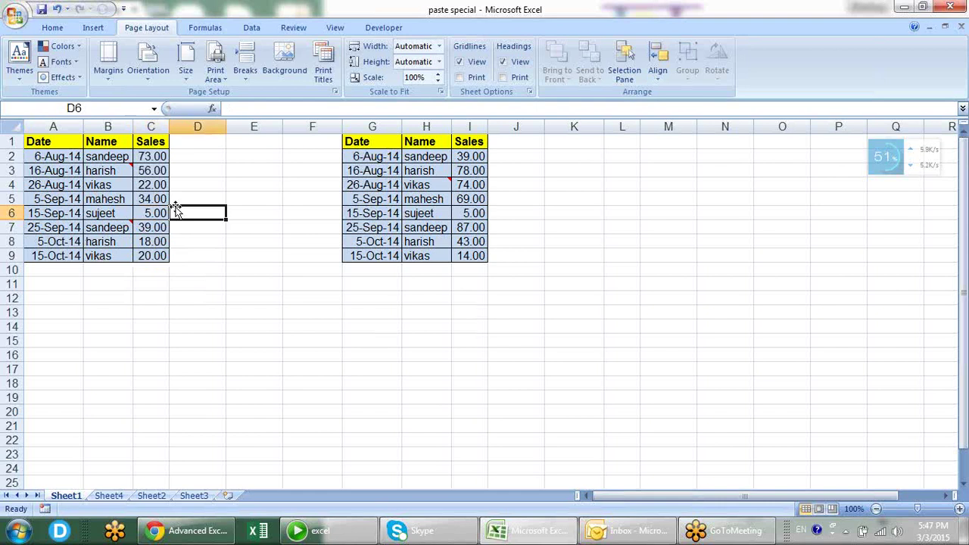
pyautogui.click(159, 215)
pyautogui.click(175, 216)
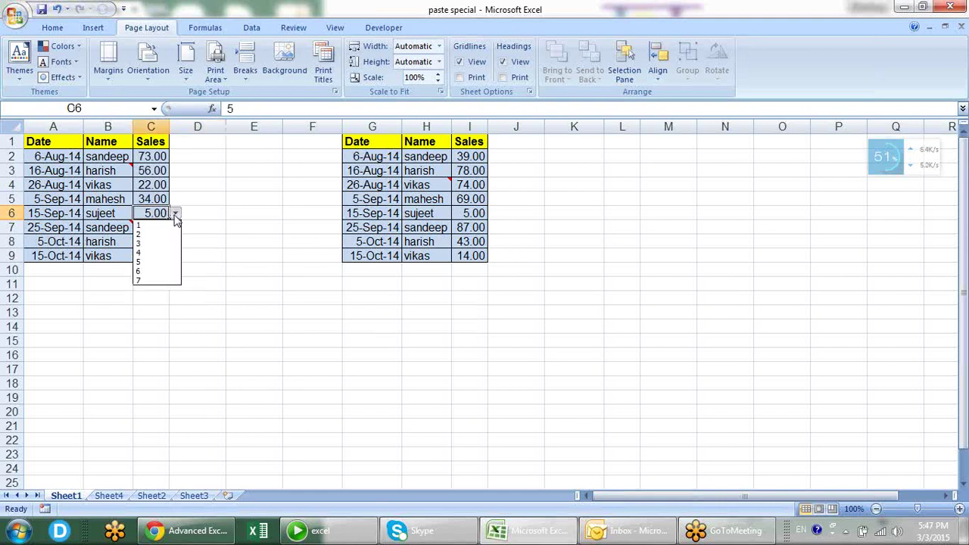
pyautogui.click(168, 233)
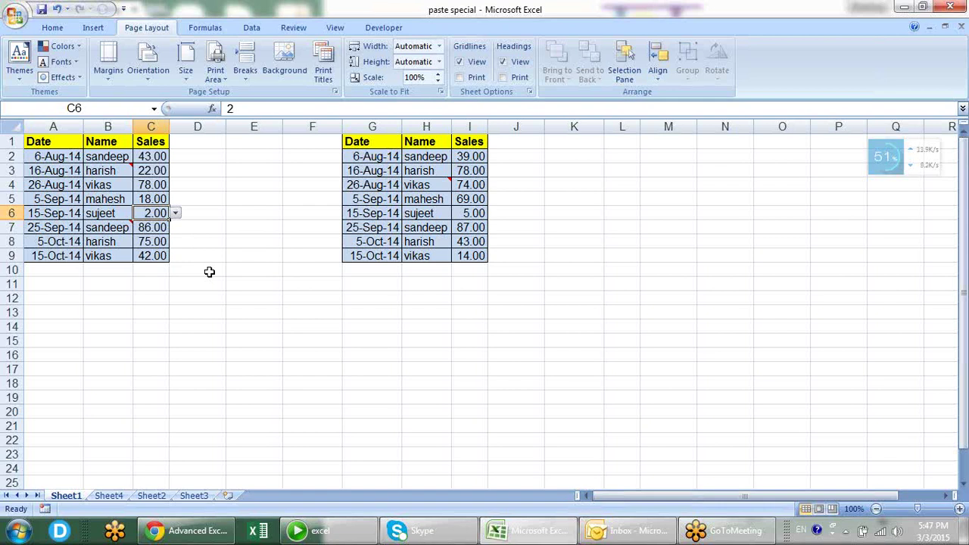
# - Copy cell C6 and paste only its validation onto E1:E9 using Paste Special
pyautogui.hotkey('ctrl', 'c')
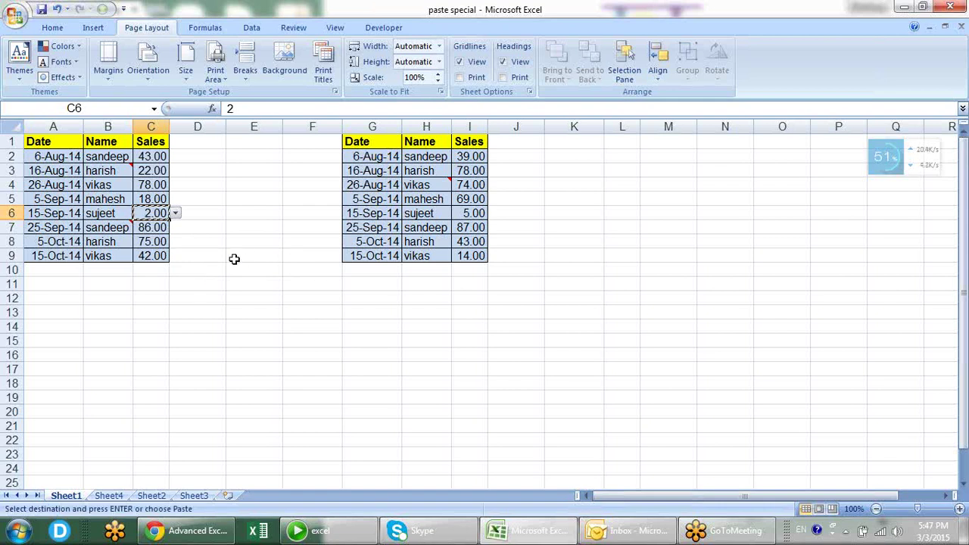
pyautogui.moveTo(255, 140); pyautogui.dragTo(244, 255)
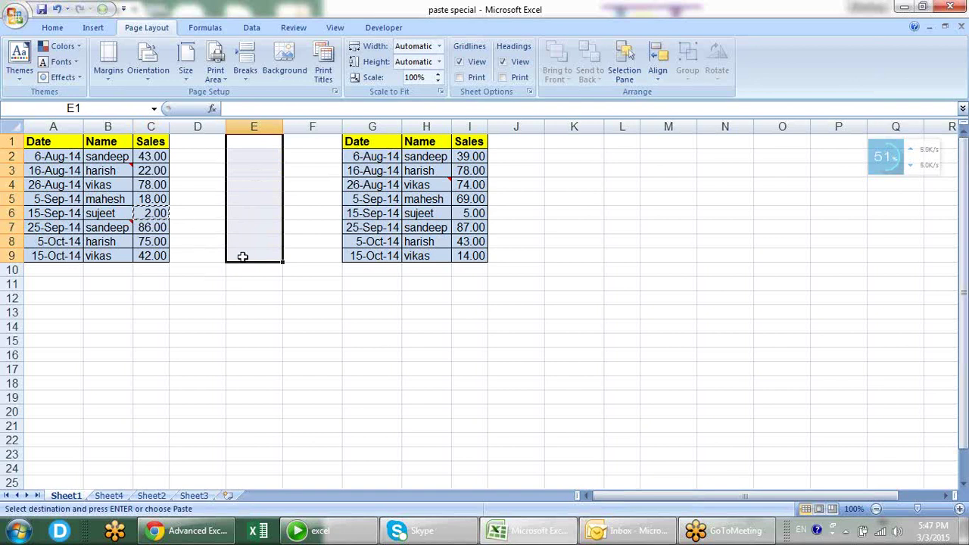
pyautogui.hotkey('alt', 'e')
pyautogui.press('s')
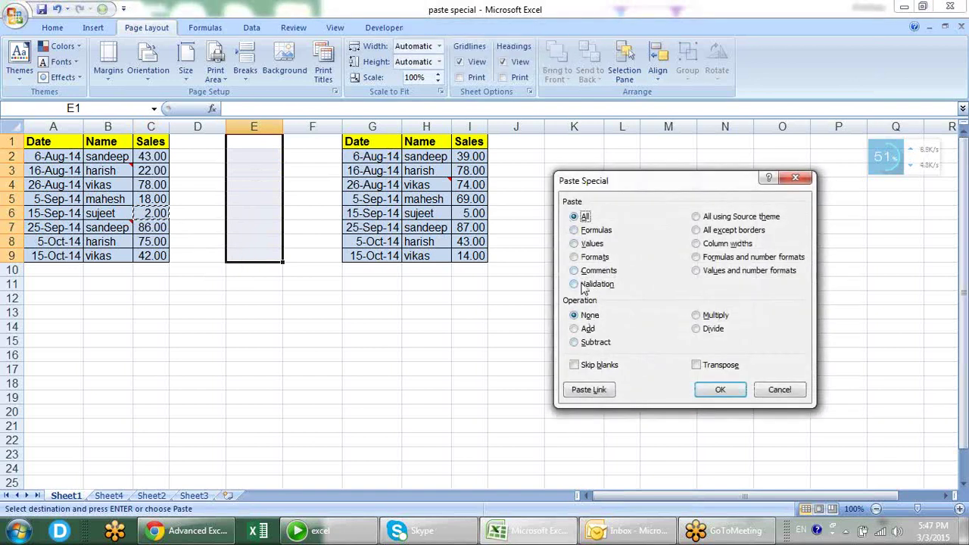
pyautogui.click(586, 284)
pyautogui.click(707, 390)
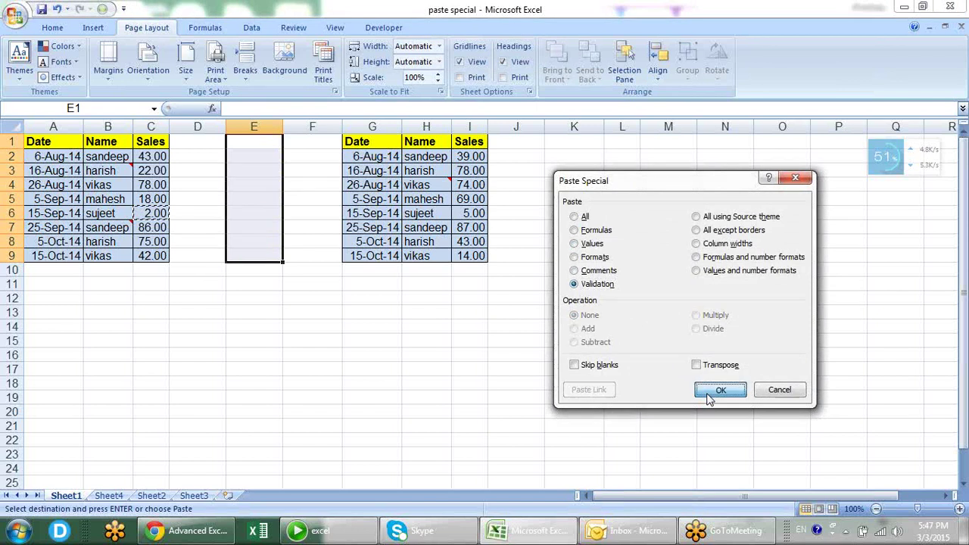
# - Choose 3 from the pasted validation list in cell E2
pyautogui.click(286, 168)
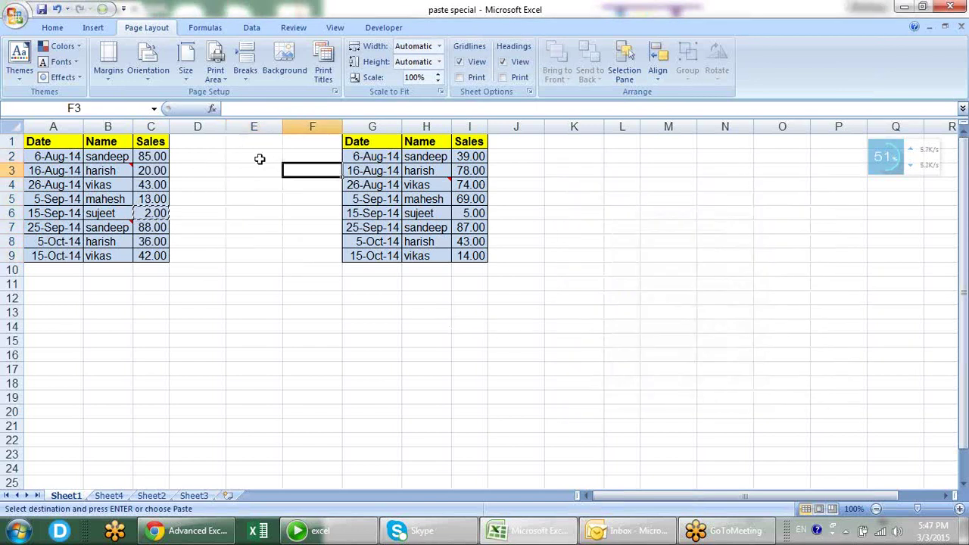
pyautogui.click(260, 158)
pyautogui.click(289, 157)
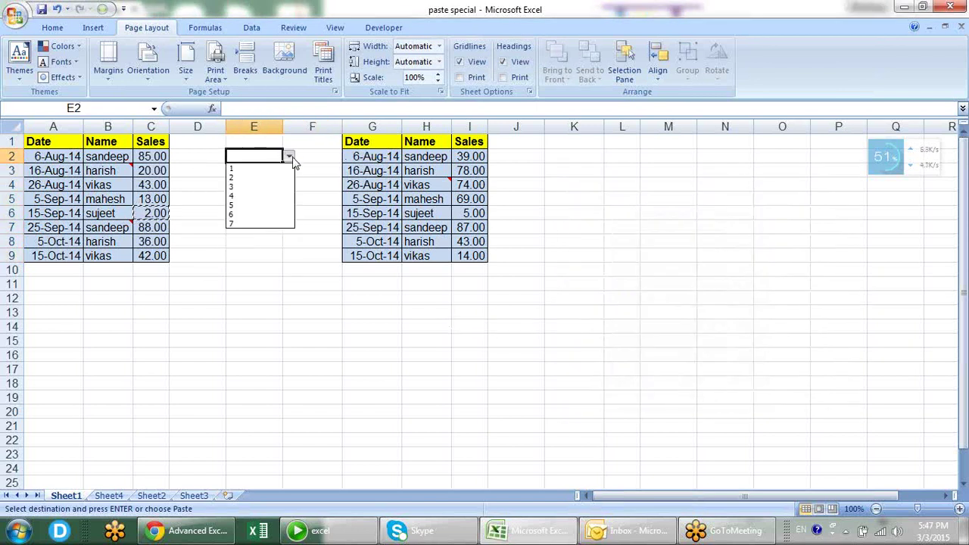
pyautogui.click(265, 193)
# - Try to enter the text SDFESDF in cell E3 to test the pasted validation, and discard the entry
pyautogui.click(259, 170)
pyautogui.write('SDFESDF')
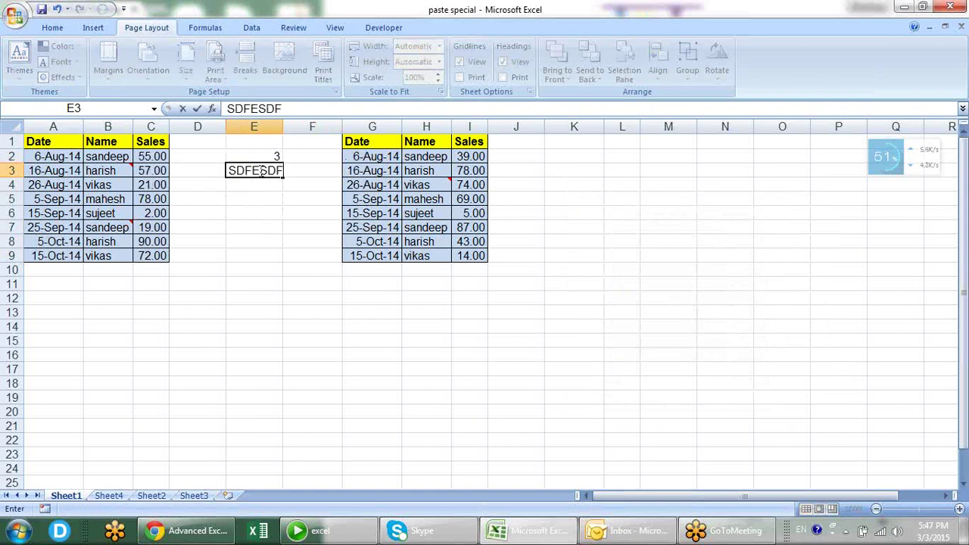
pyautogui.press('Return')
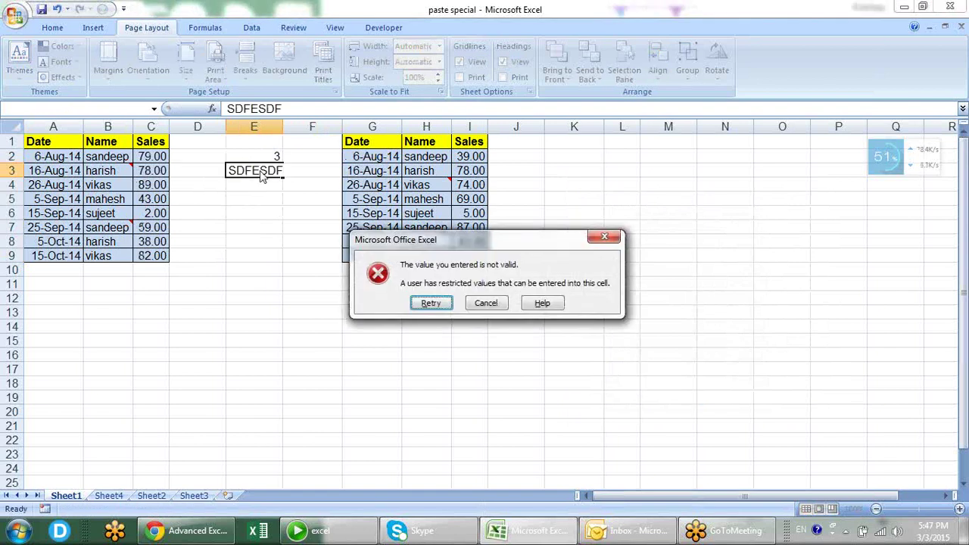
pyautogui.press('Escape')
# - Choose 4 in cell E3 and 3 in cell E4 from their validation lists
pyautogui.click(288, 170)
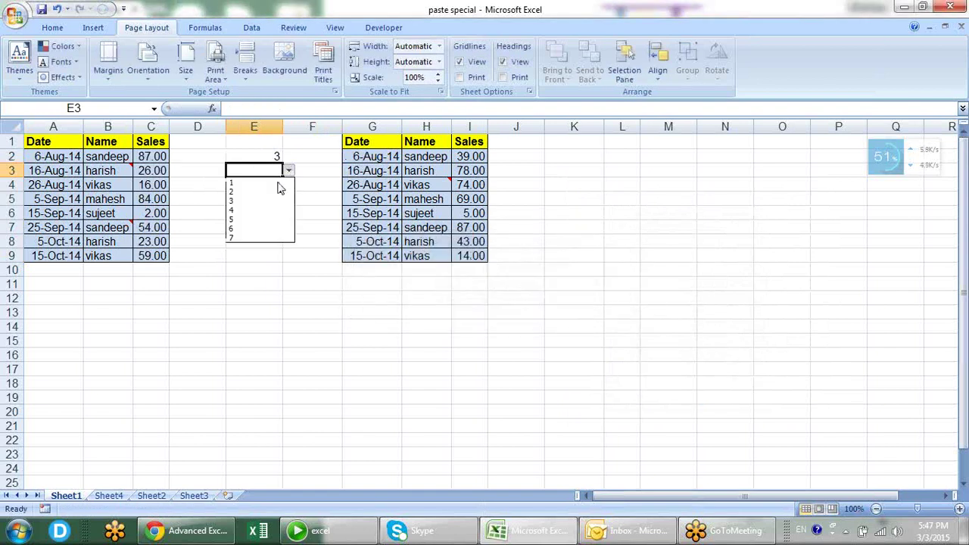
pyautogui.click(251, 219)
pyautogui.click(270, 187)
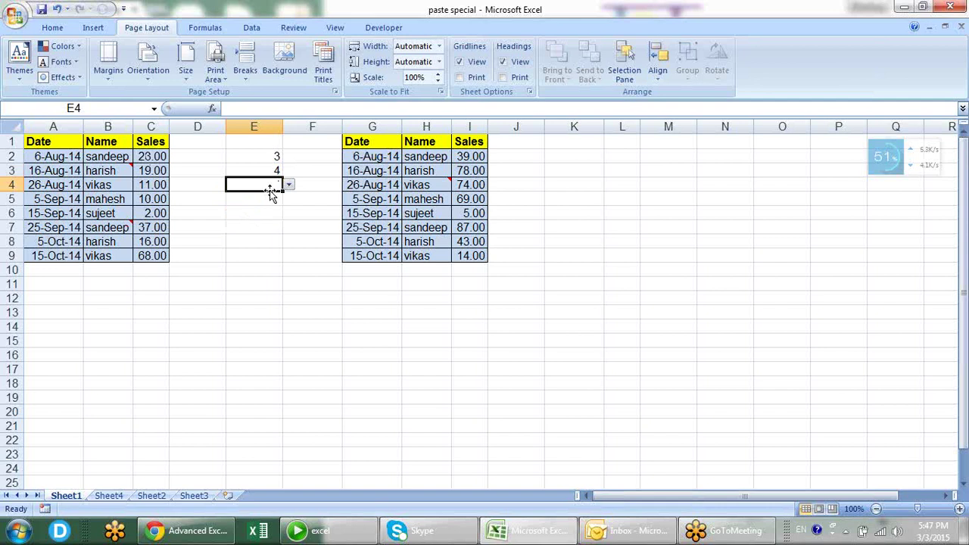
pyautogui.click(288, 185)
pyautogui.click(267, 215)
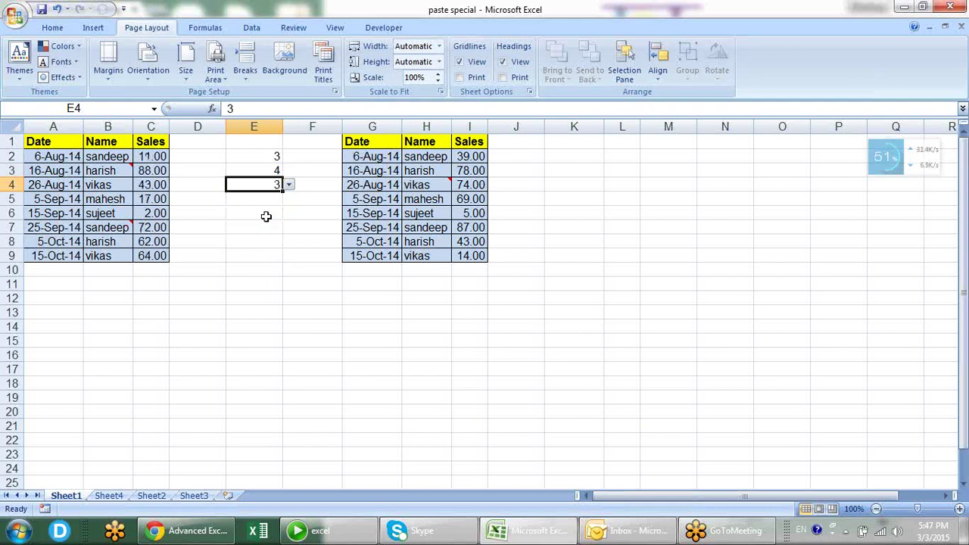
pyautogui.click(273, 284)
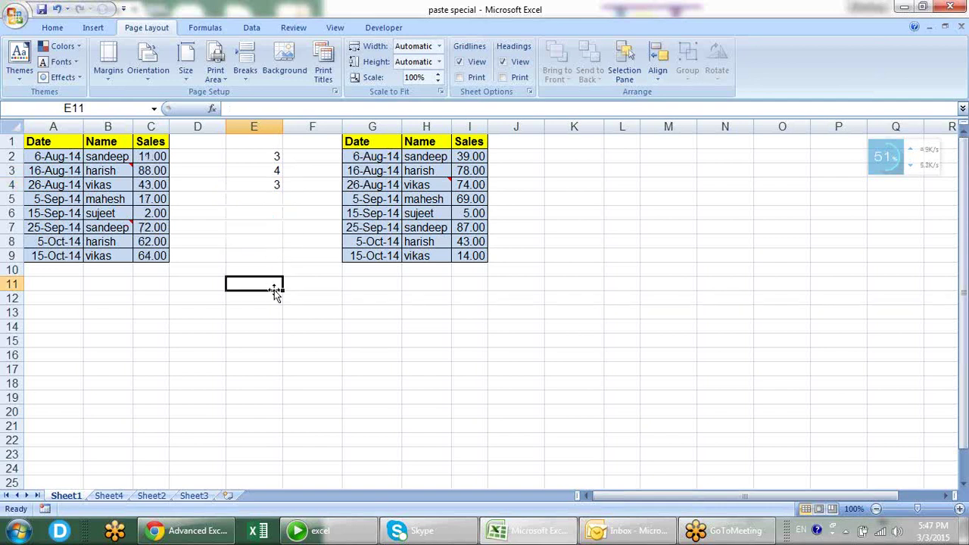
# - Open Sheet4 and examine the Sales figures in column B against the partly filled values beside them in column C
pyautogui.click(108, 496)
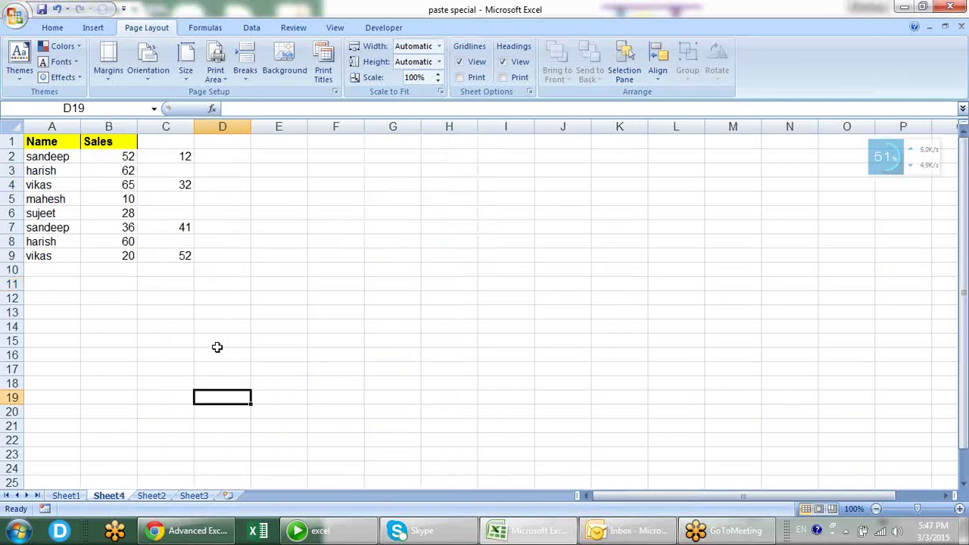
pyautogui.click(176, 154)
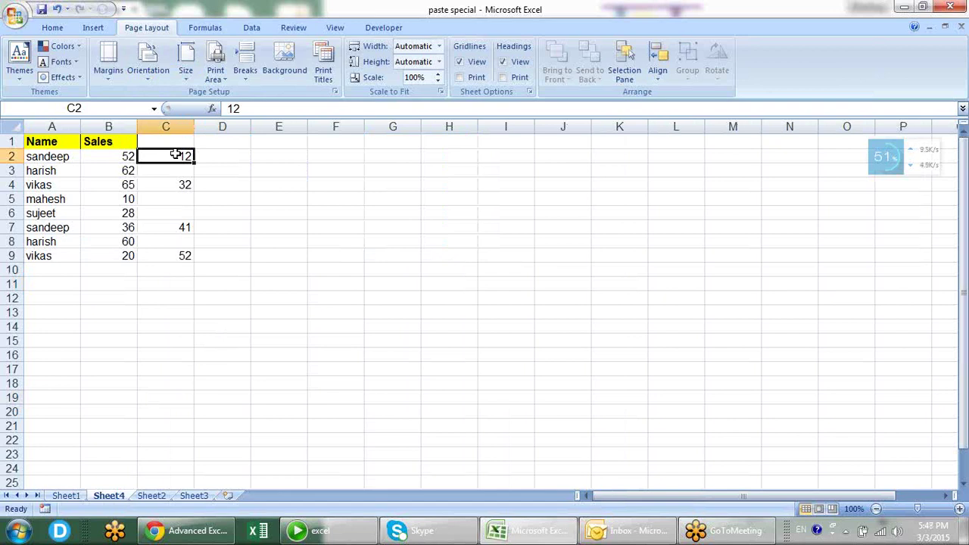
pyautogui.press('Left')
pyautogui.press('Left')
pyautogui.press('Right')
pyautogui.press('Right')
pyautogui.press('Left')
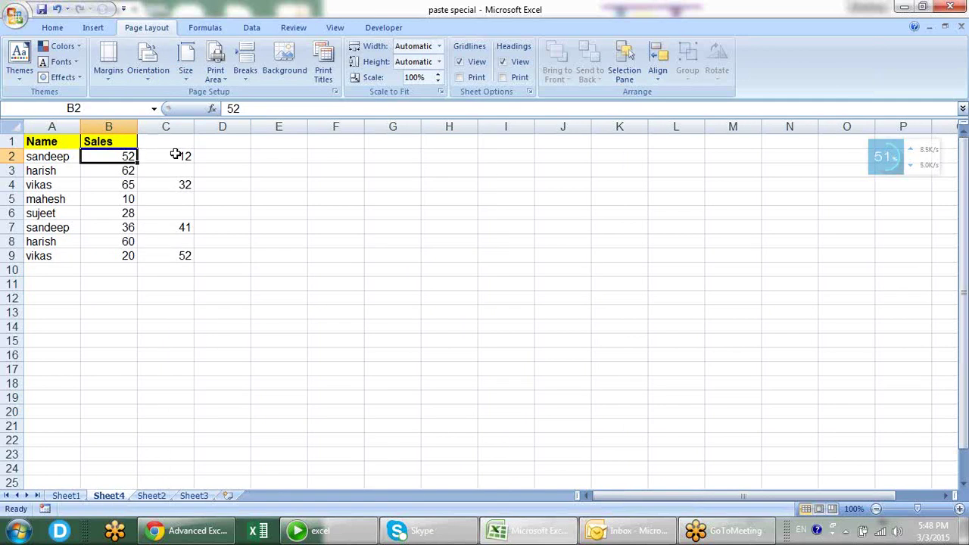
pyautogui.press('Left')
pyautogui.press('Right')
pyautogui.press('Down')
pyautogui.press('Down')
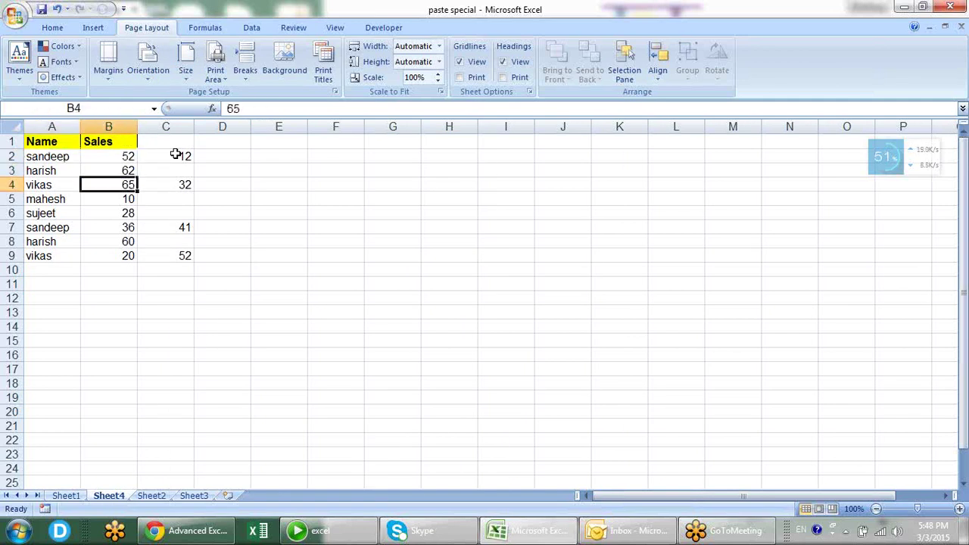
pyautogui.press('Down')
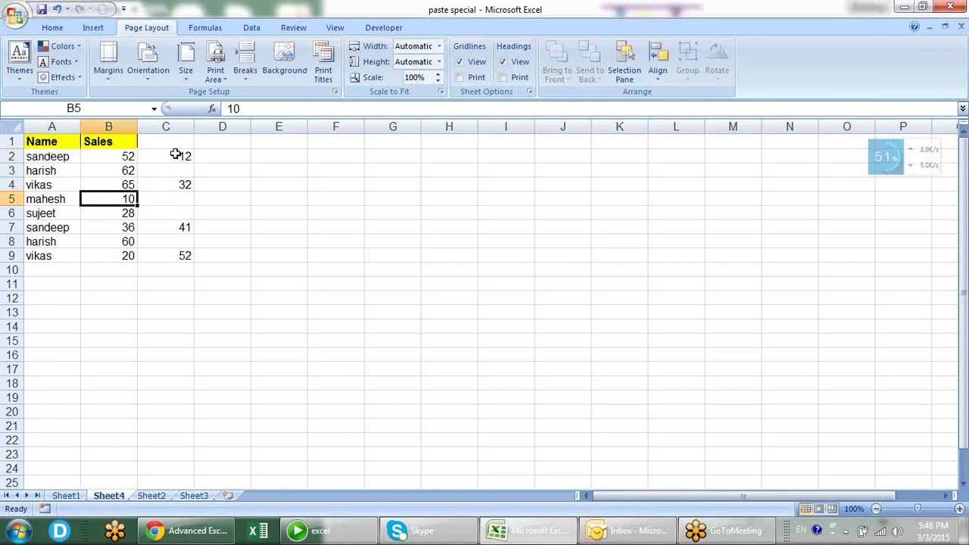
pyautogui.press('Down')
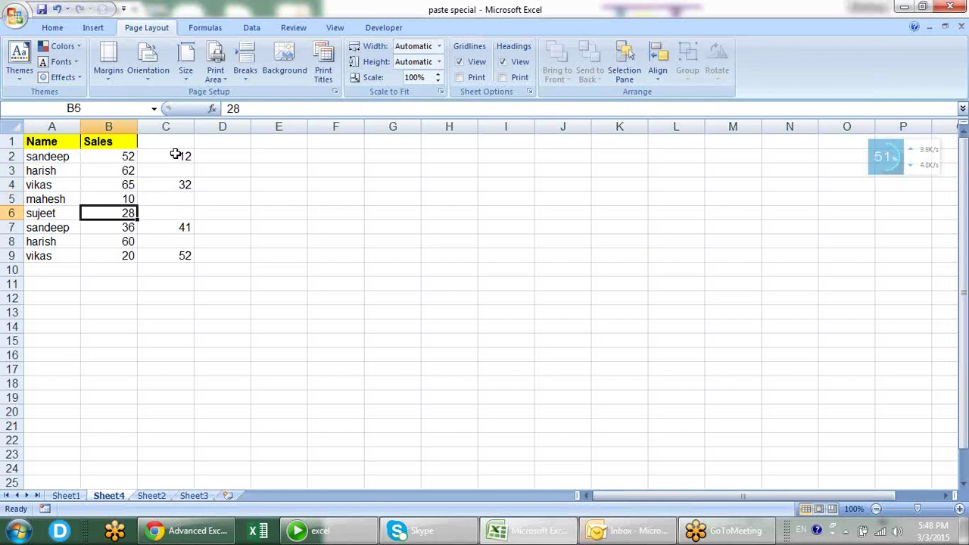
pyautogui.press('Up')
pyautogui.press('Up')
pyautogui.press('Up')
pyautogui.press('Up')
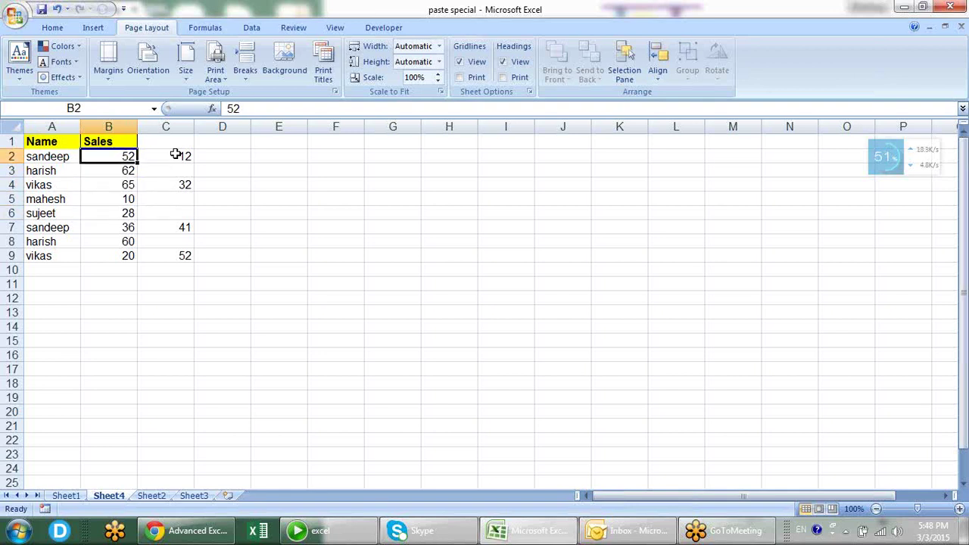
pyautogui.press('Right')
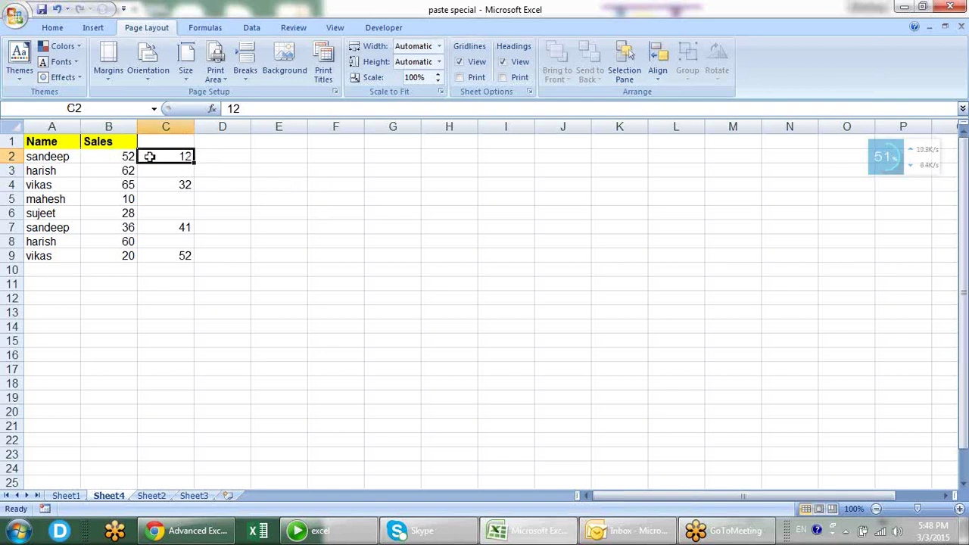
pyautogui.click(185, 186)
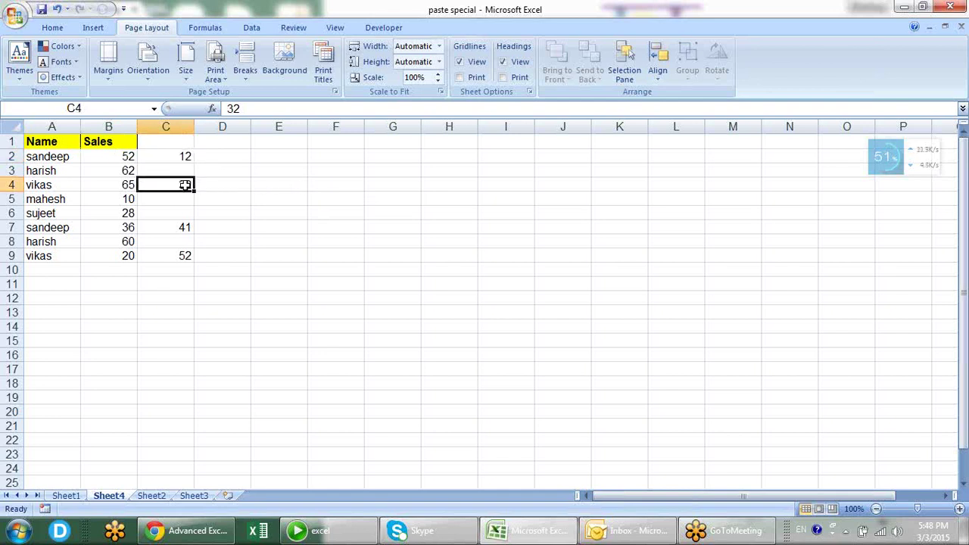
pyautogui.click(185, 225)
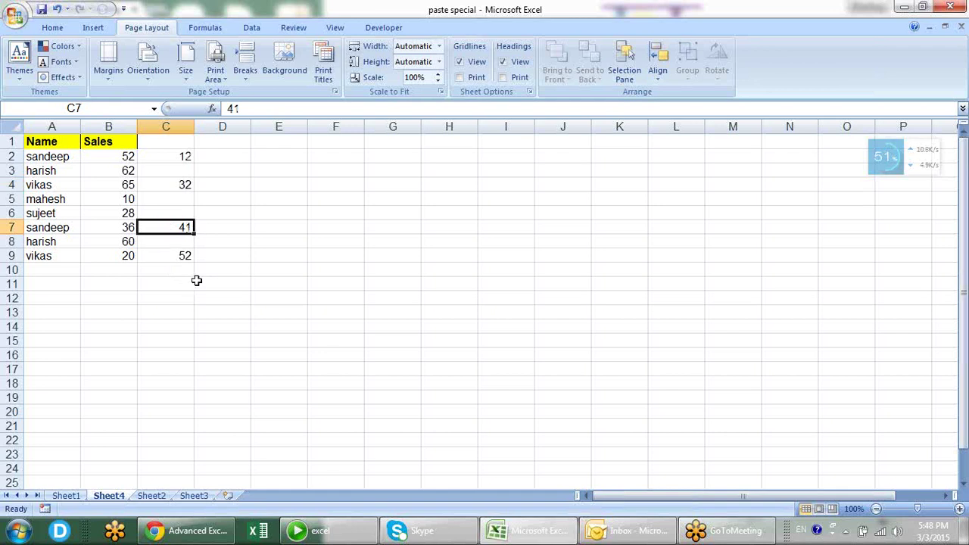
pyautogui.click(184, 159)
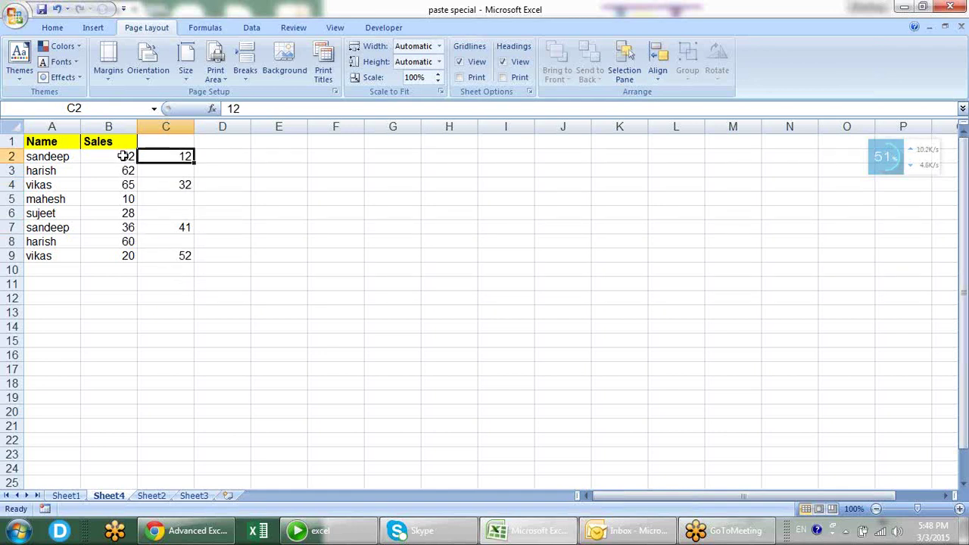
# - Compare the first Sales figure in B2 with the partly filled range beside it, from C2 down column C
pyautogui.click(124, 157)
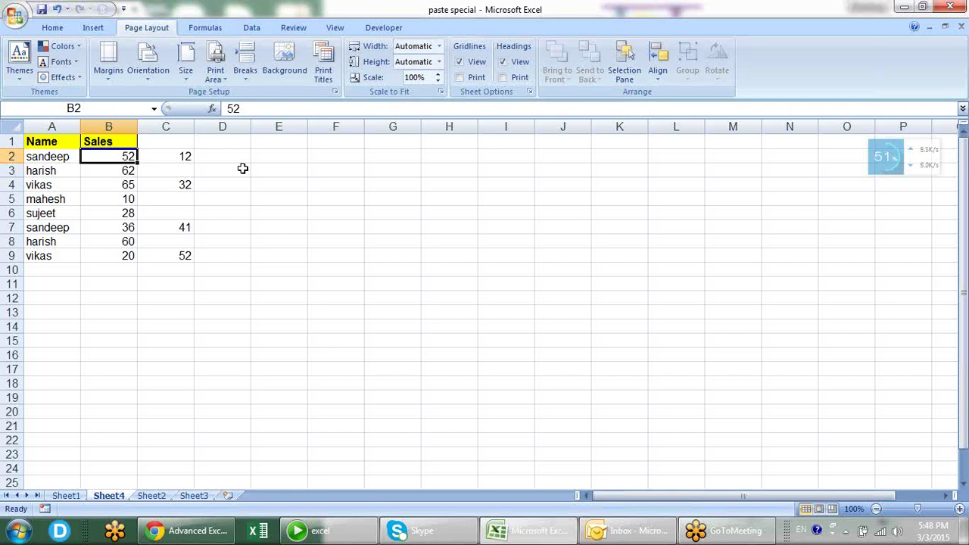
pyautogui.press('Right')
pyautogui.hotkey('shift', 'Down')
pyautogui.hotkey('shift', 'Down')
pyautogui.hotkey('shift', 'Down')
pyautogui.hotkey('shift', 'Down')
pyautogui.hotkey('shift', 'Down')
pyautogui.hotkey('shift', 'Down')
pyautogui.hotkey('shift', 'Down')
pyautogui.press('Left')
pyautogui.press('Right')
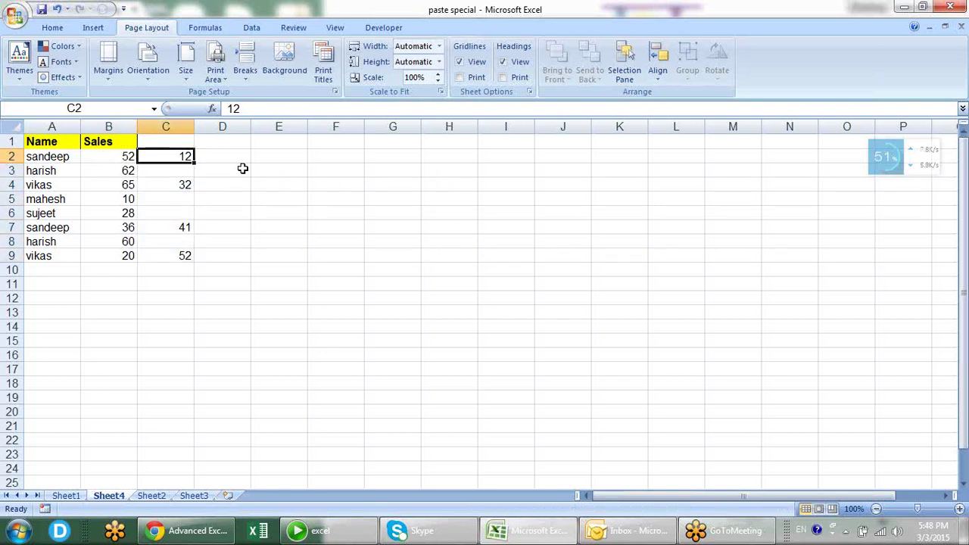
pyautogui.press('Right')
pyautogui.press('Left')
pyautogui.hotkey('shift', 'Down')
pyautogui.hotkey('shift', 'Down')
pyautogui.hotkey('shift', 'Down')
pyautogui.hotkey('shift', 'Down')
pyautogui.hotkey('shift', 'Down')
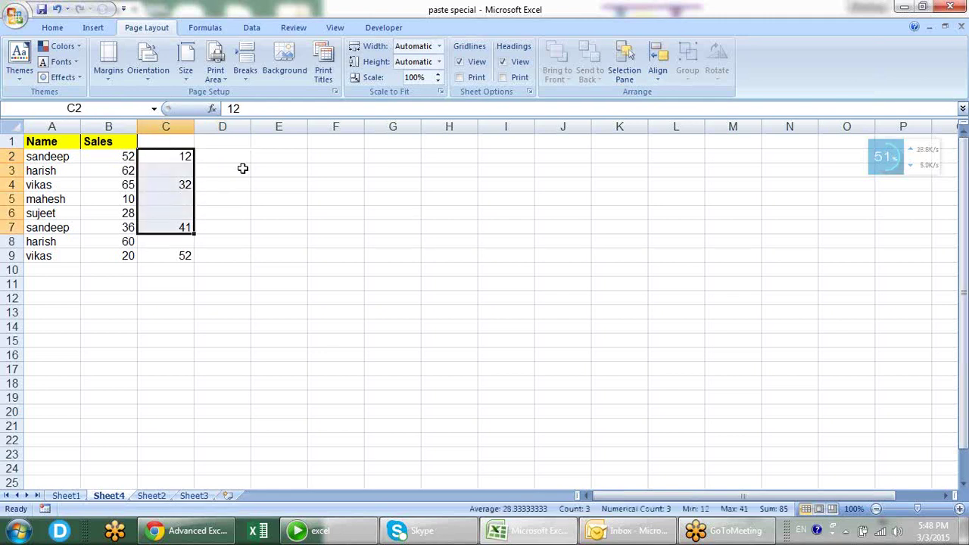
pyautogui.press('Down')
pyautogui.press('Left')
pyautogui.press('Up')
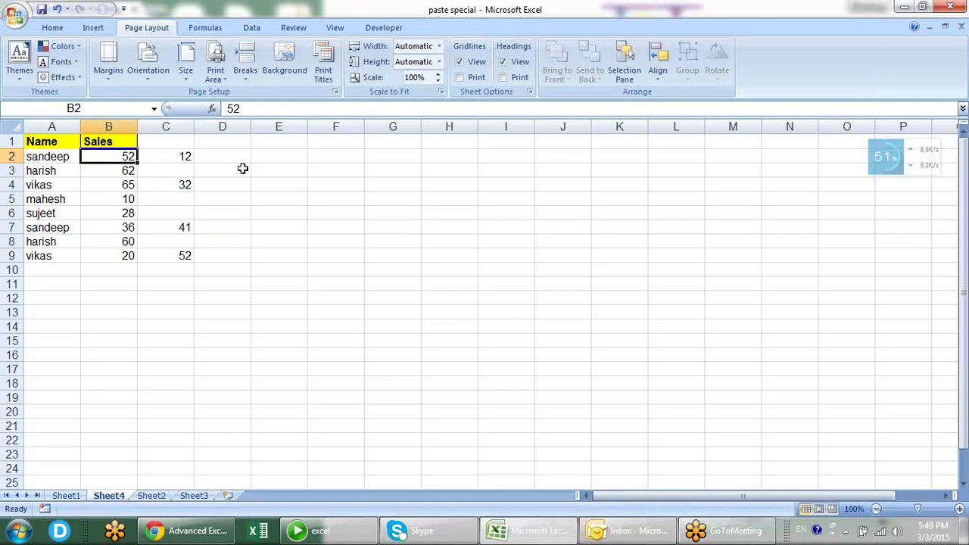
# - Examine the column C values in rows 4 and 7, and the Sales range B2:B9 they relate to
pyautogui.press('Down')
pyautogui.press('Down')
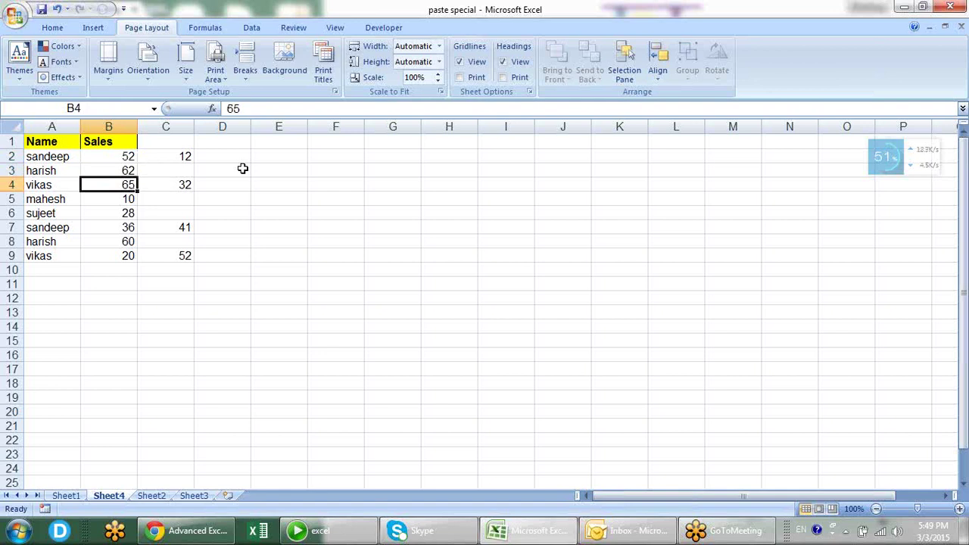
pyautogui.press('Right')
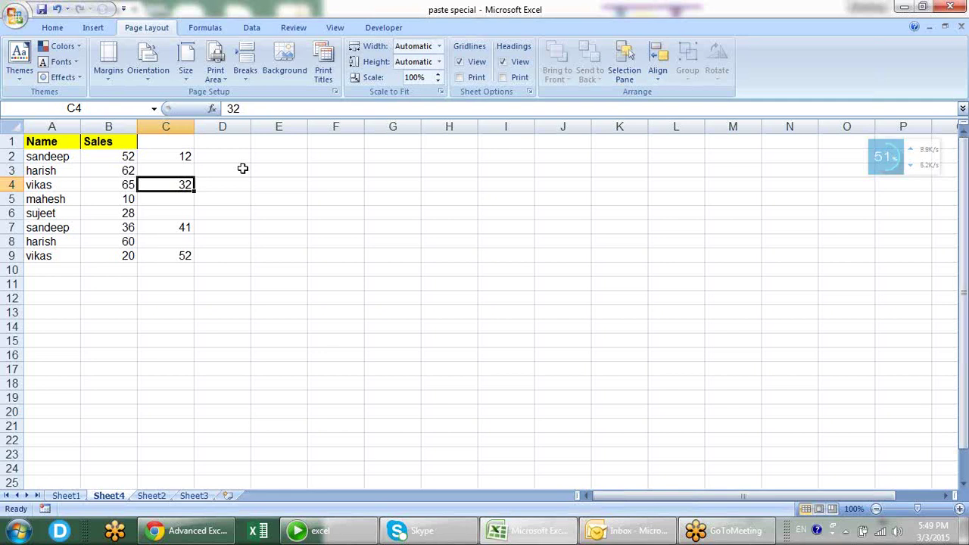
pyautogui.press('Down')
pyautogui.press('Down')
pyautogui.press('Down')
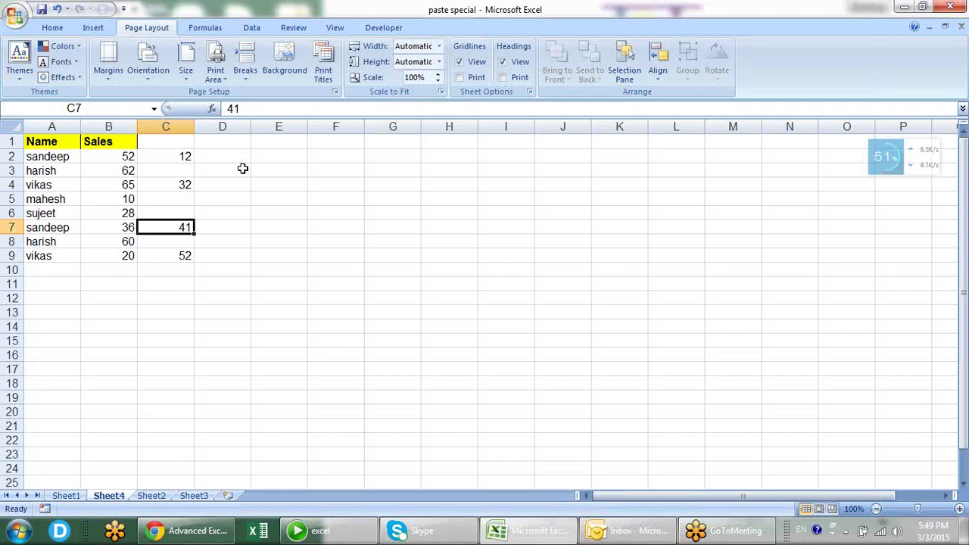
pyautogui.press('Up')
pyautogui.press('Up')
pyautogui.press('Up')
pyautogui.press('Up')
pyautogui.press('Up')
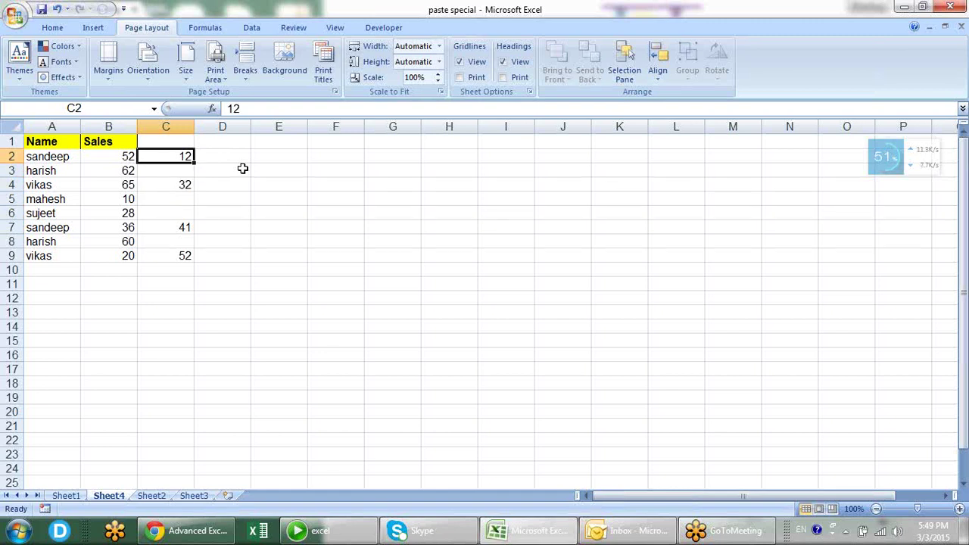
pyautogui.press('Left')
pyautogui.hotkey('shift', 'Down')
pyautogui.hotkey('shift', 'Down')
pyautogui.hotkey('shift', 'Down')
pyautogui.hotkey('shift', 'Down')
pyautogui.hotkey('shift', 'Down')
pyautogui.hotkey('shift', 'Down')
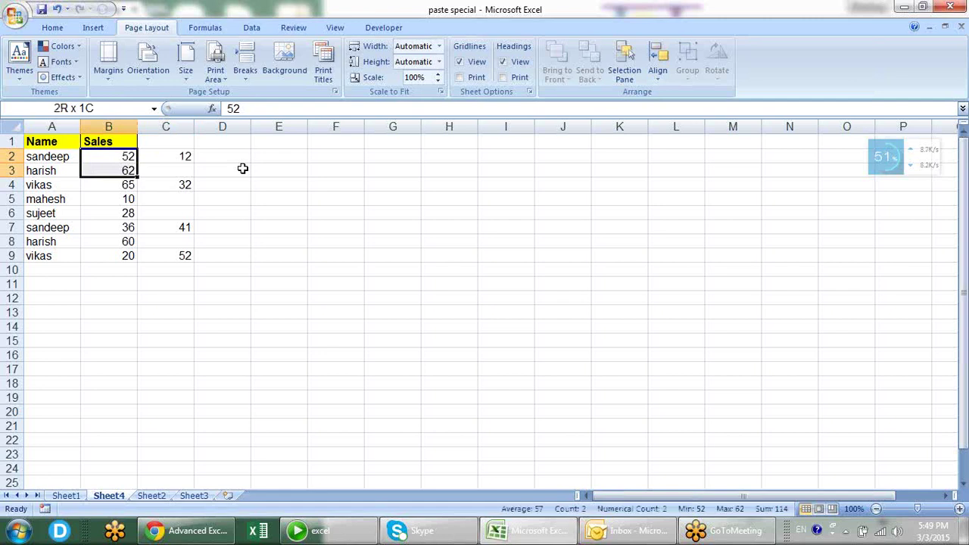
pyautogui.hotkey('shift', 'Down')
pyautogui.hotkey('shift', 'Down')
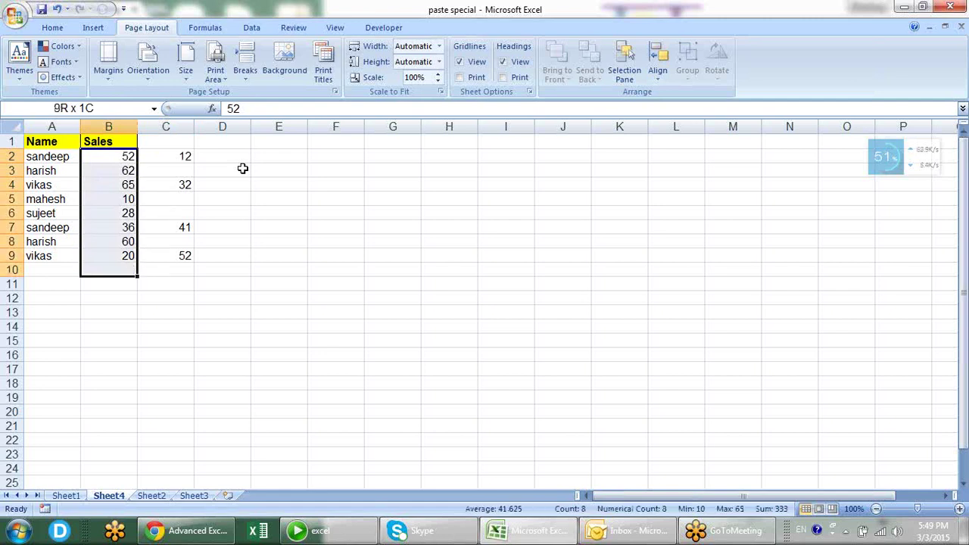
pyautogui.hotkey('shift', 'Up')
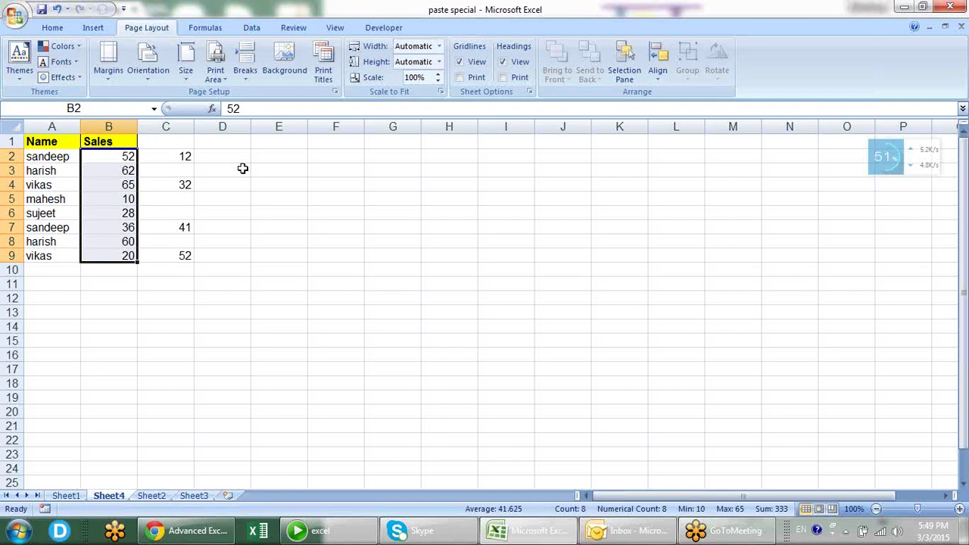
# - Enter =B2+C2 in cell D2 and fill the formula down to D9
pyautogui.press('Right')
pyautogui.press('Right')
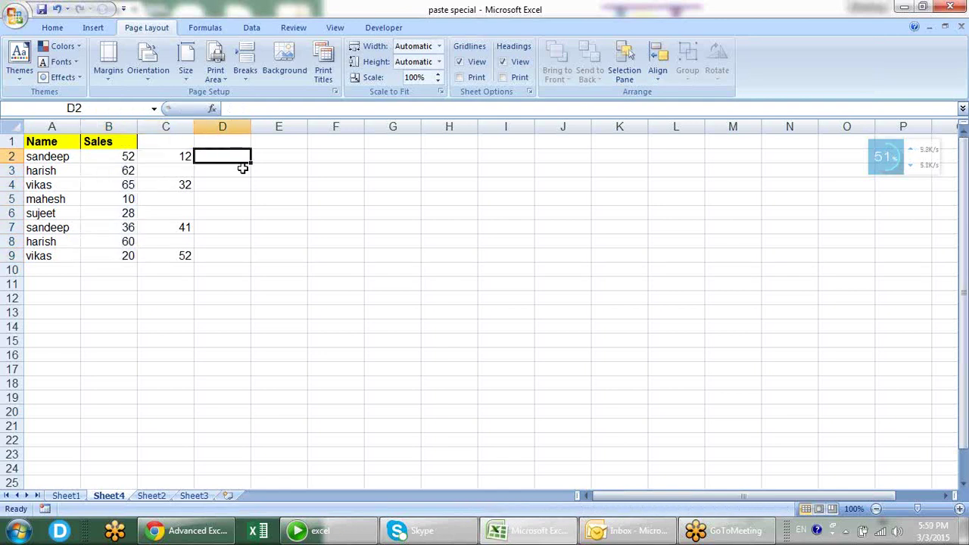
pyautogui.write('=')
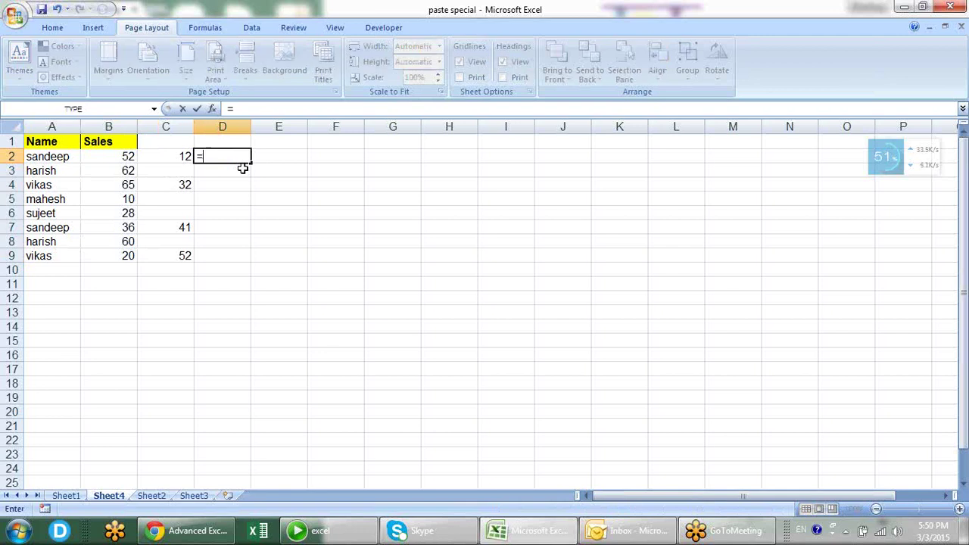
pyautogui.press('Left')
pyautogui.press('Left')
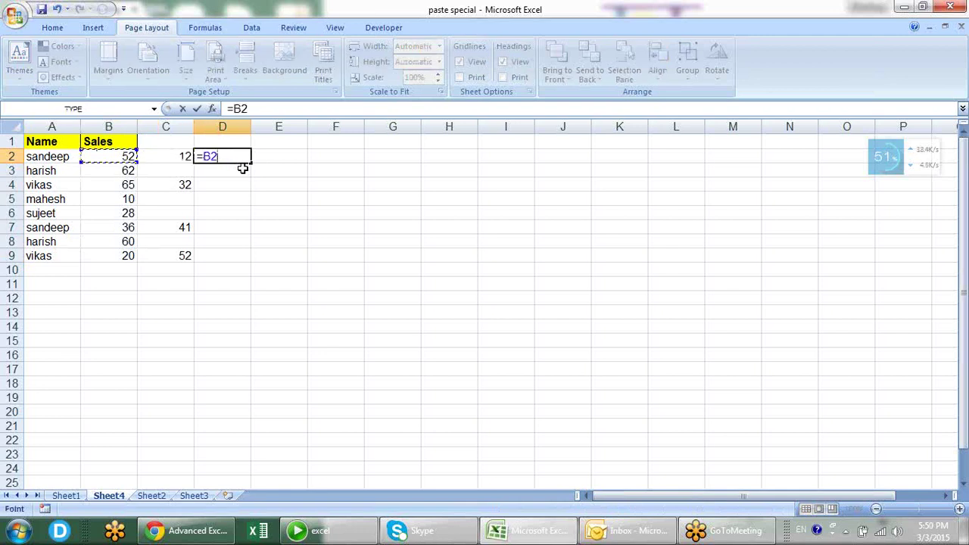
pyautogui.write('+')
pyautogui.press('Right')
pyautogui.press('Return')
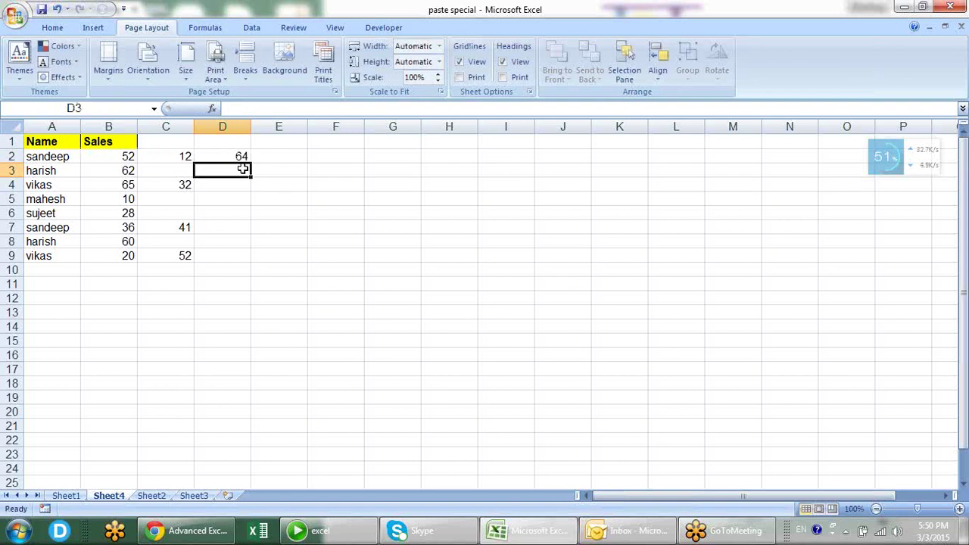
pyautogui.click(242, 156)
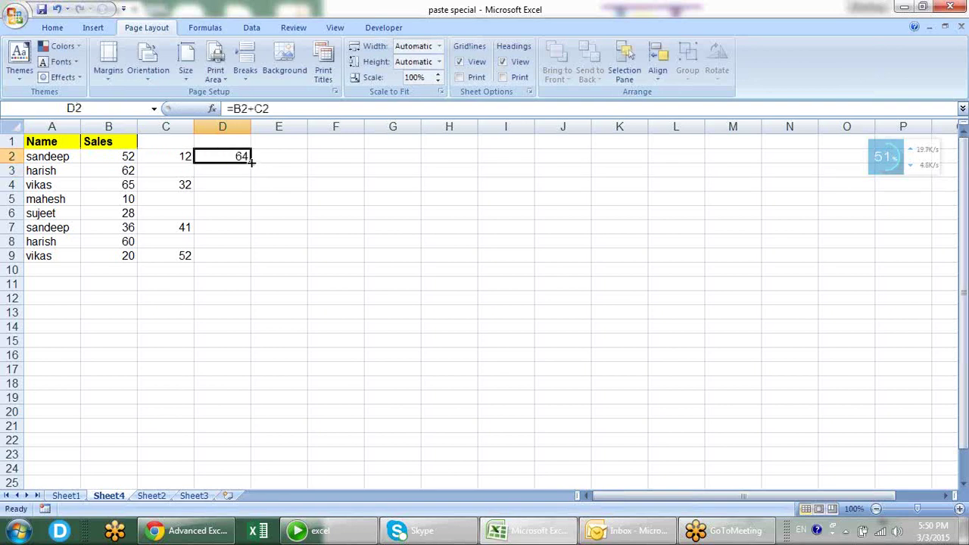
pyautogui.moveTo(251, 163); pyautogui.dragTo(251, 262)
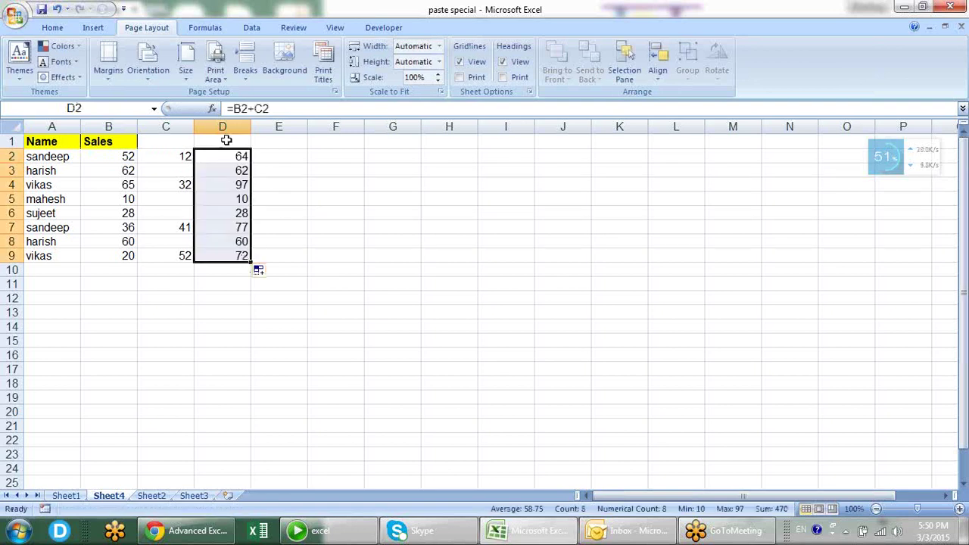
# - Copy the sums in D2:D9 and paste them as values over the Sales figures starting at B2
pyautogui.click(184, 156)
pyautogui.moveTo(218, 154)
pyautogui.mouseDown()
pyautogui.moveTo(218, 254)
pyautogui.moveTo(214, 154)
pyautogui.mouseUp()
pyautogui.hotkey('ctrl', 'c')
pyautogui.press('Left')
pyautogui.press('Left')
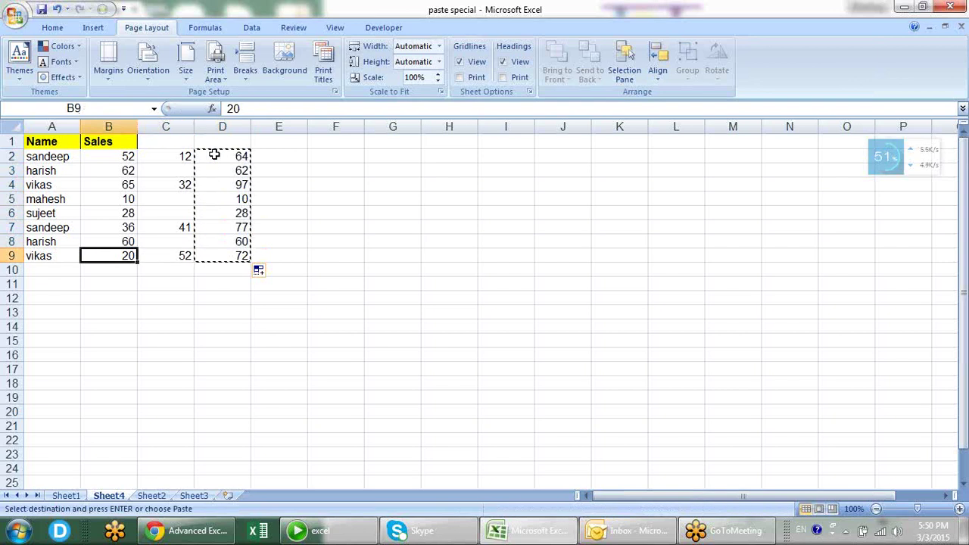
pyautogui.press('Up')
pyautogui.press('Up')
pyautogui.press('Up')
pyautogui.press('Up')
pyautogui.press('Up')
pyautogui.press('Up')
pyautogui.press('Up')
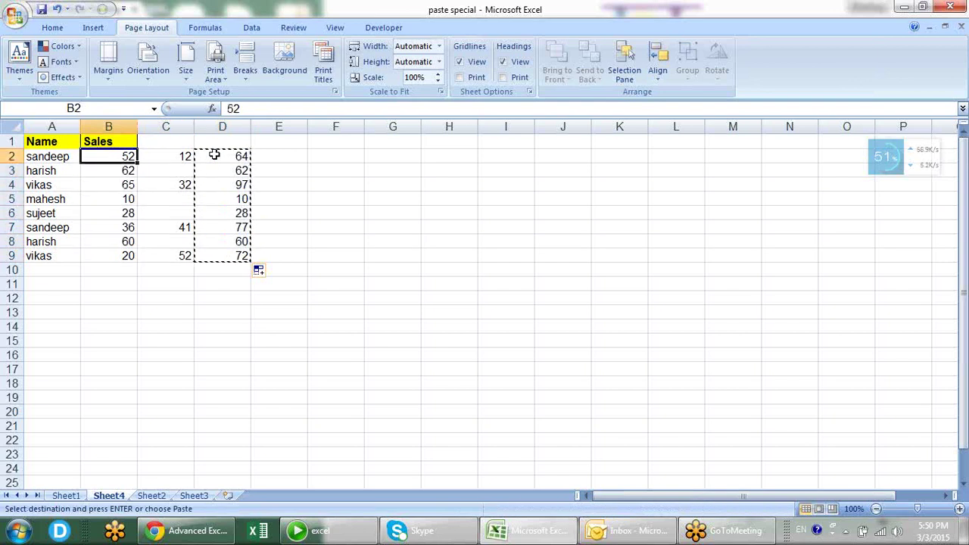
pyautogui.hotkey('alt', 'e')
pyautogui.press('s')
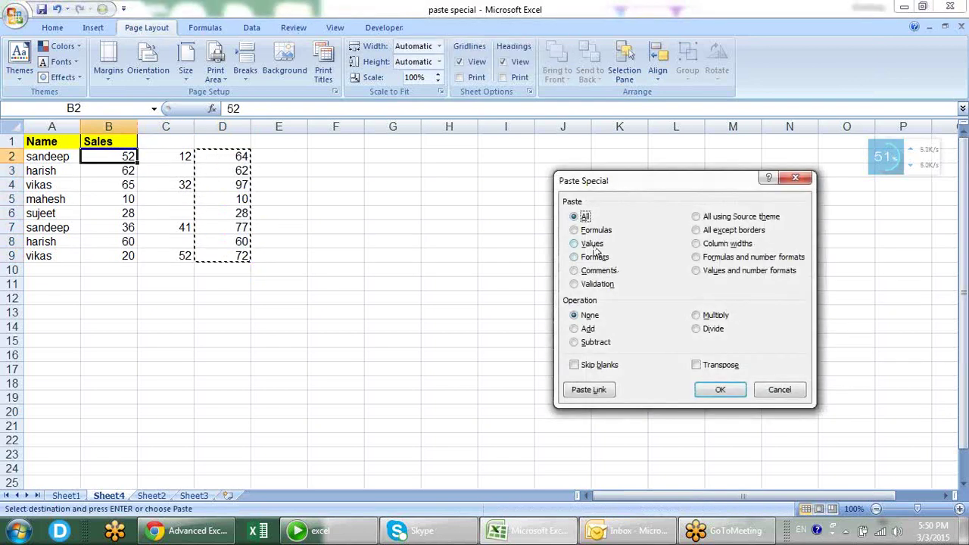
pyautogui.click(592, 244)
pyautogui.click(720, 389)
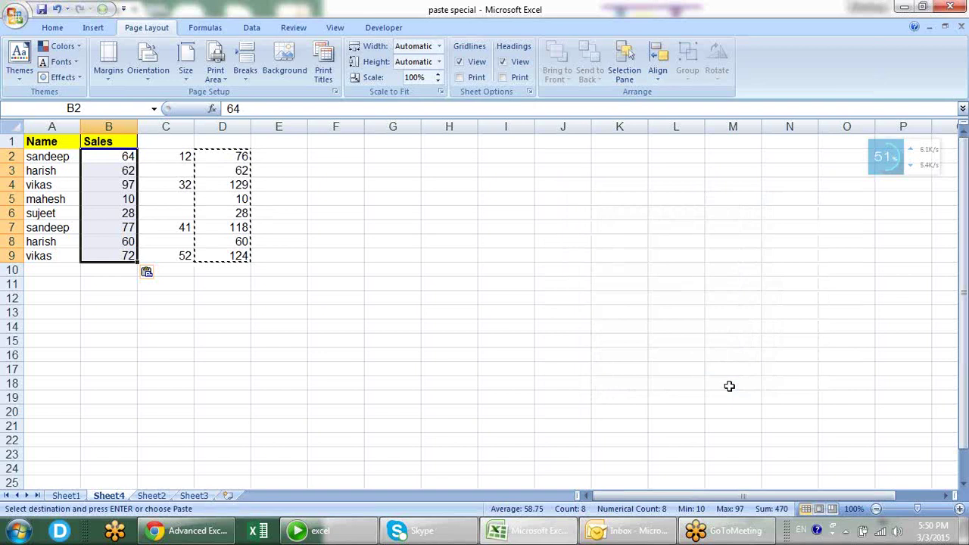
# - Undo the values paste in the Sales column and delete the helper column D
pyautogui.hotkey('ctrl', 'z')
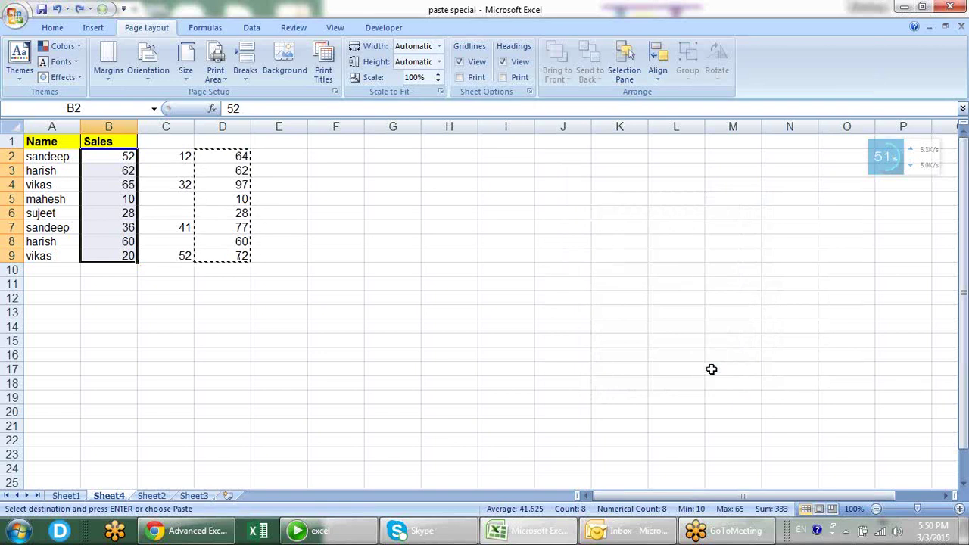
pyautogui.click(215, 127)
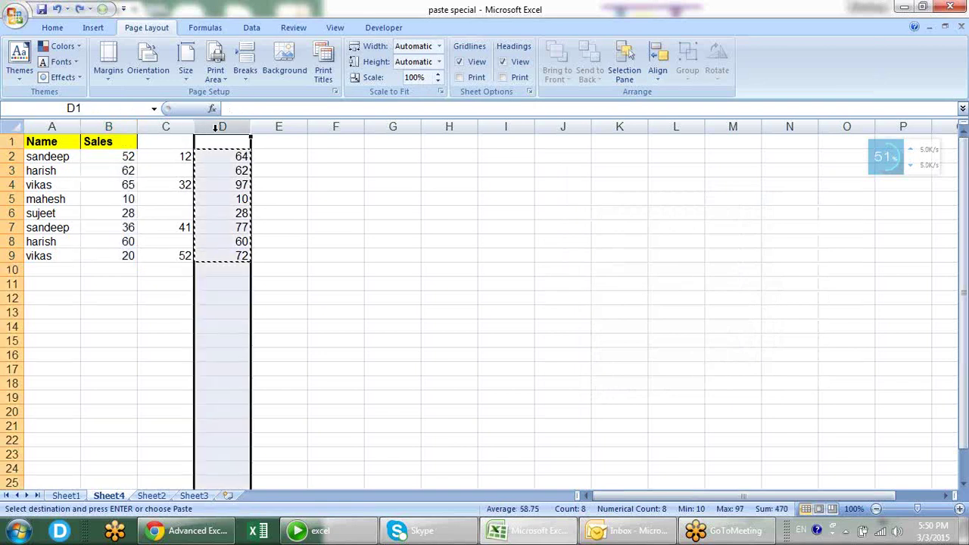
pyautogui.hotkey('alt', 'e')
pyautogui.press('d')
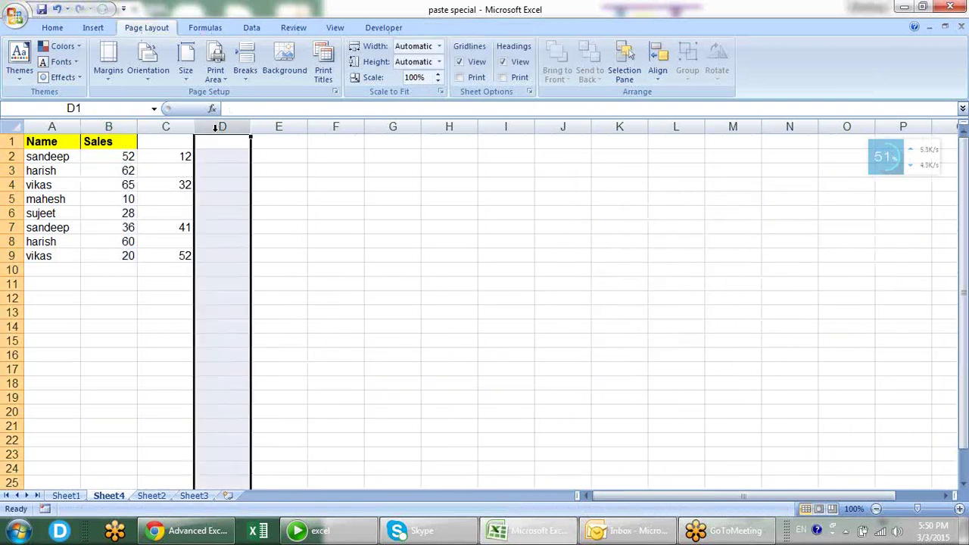
# - Copy the partly filled range C2:C9
pyautogui.press('Up')
pyautogui.press('Left')
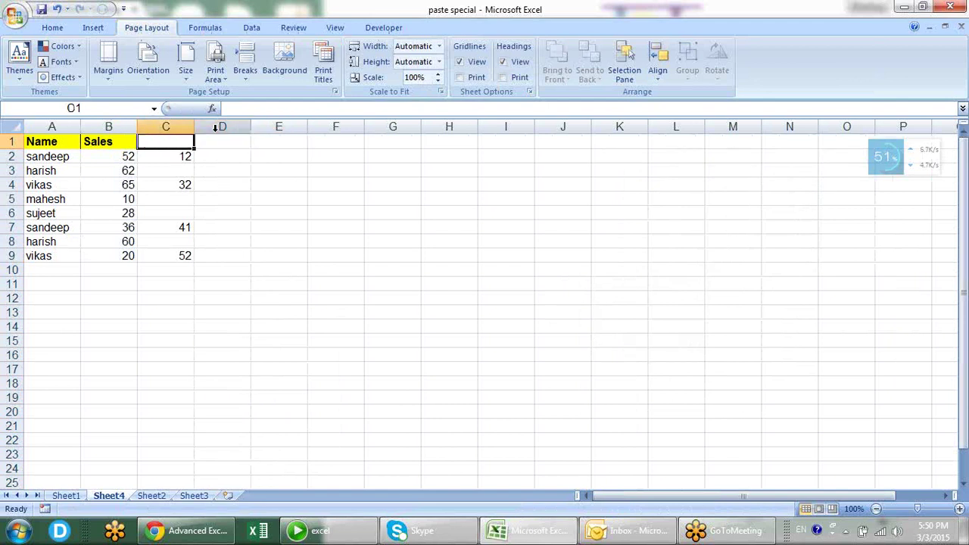
pyautogui.press('Down')
pyautogui.hotkey('shift', 'Down')
pyautogui.hotkey('shift', 'Down')
pyautogui.hotkey('shift', 'Down')
pyautogui.hotkey('shift', 'Down')
pyautogui.hotkey('shift', 'Down')
pyautogui.hotkey('shift', 'Down')
pyautogui.hotkey('shift', 'Down')
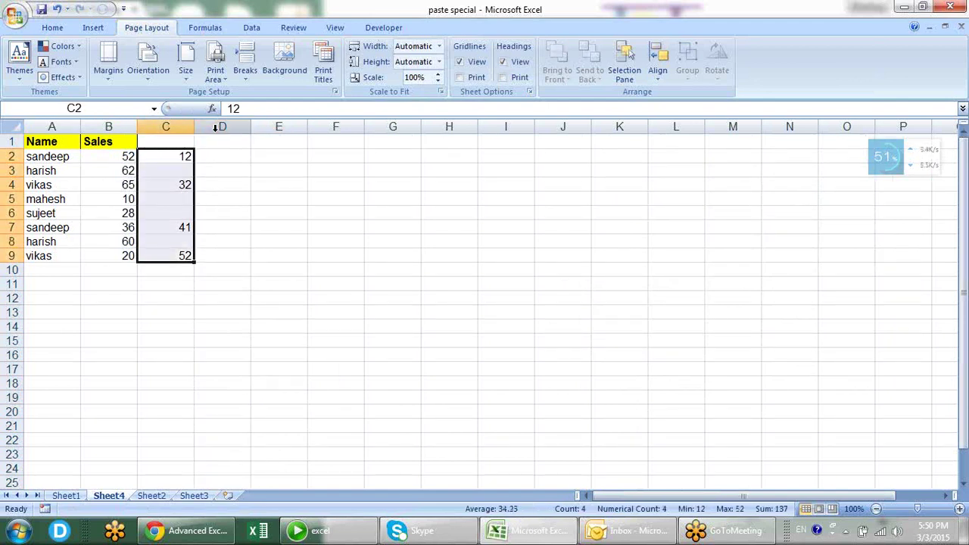
pyautogui.hotkey('ctrl', 'c')
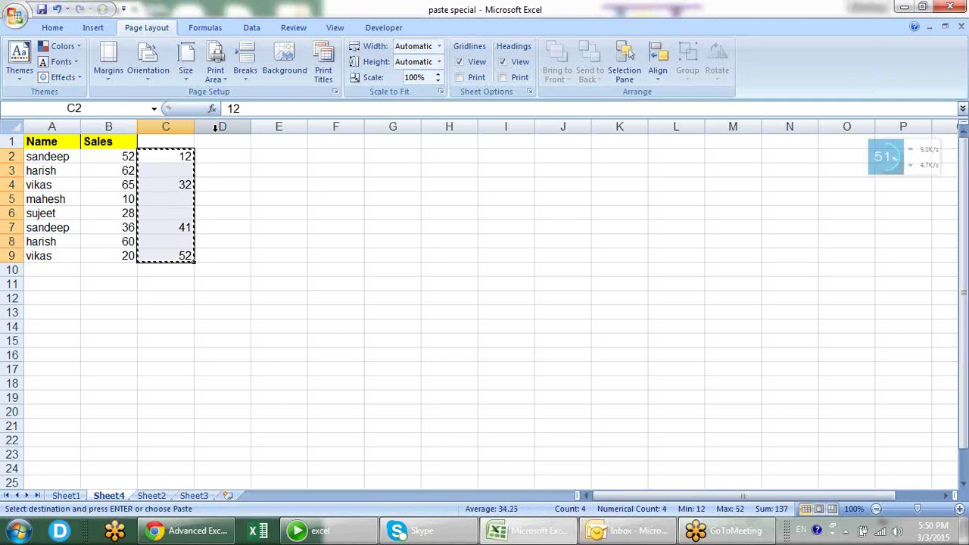
# - Add the copied values to the Sales figures starting at B2, using Paste Special with the Add operation, and clear the copy selection
pyautogui.rightClick(125, 156)
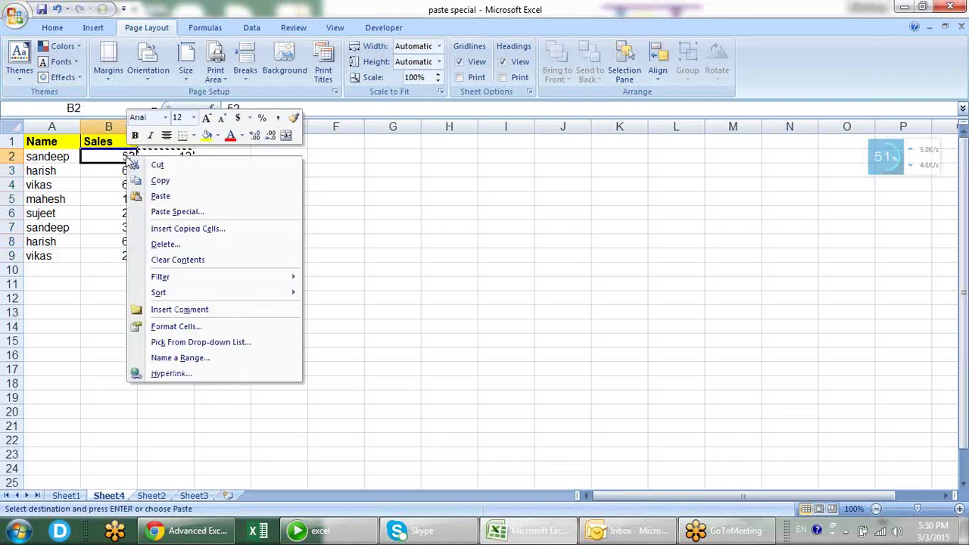
pyautogui.click(188, 212)
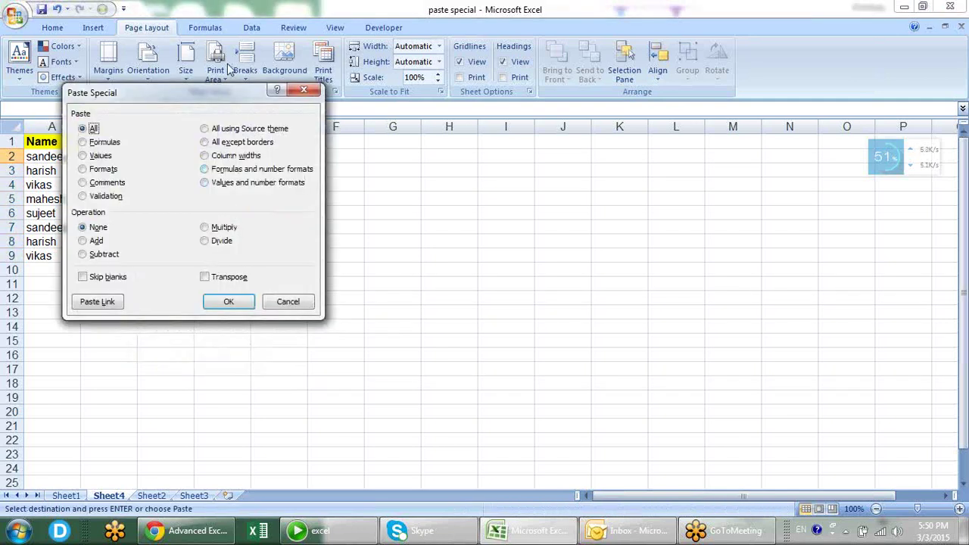
pyautogui.moveTo(224, 102); pyautogui.dragTo(525, 103)
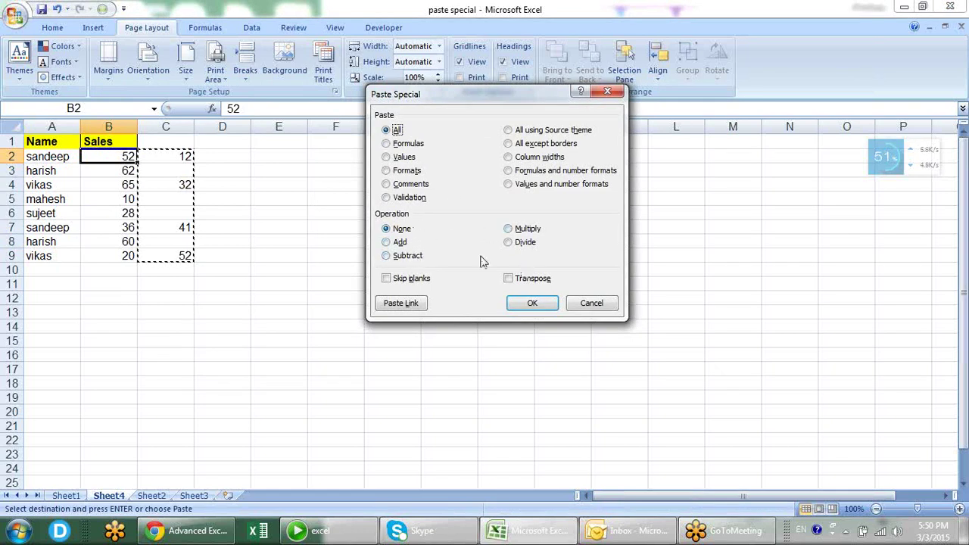
pyautogui.click(400, 244)
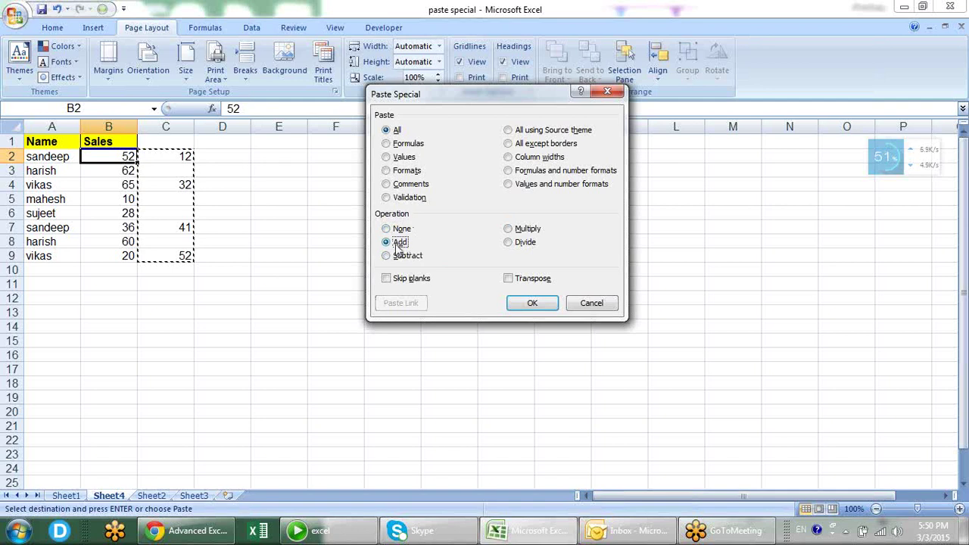
pyautogui.click(531, 305)
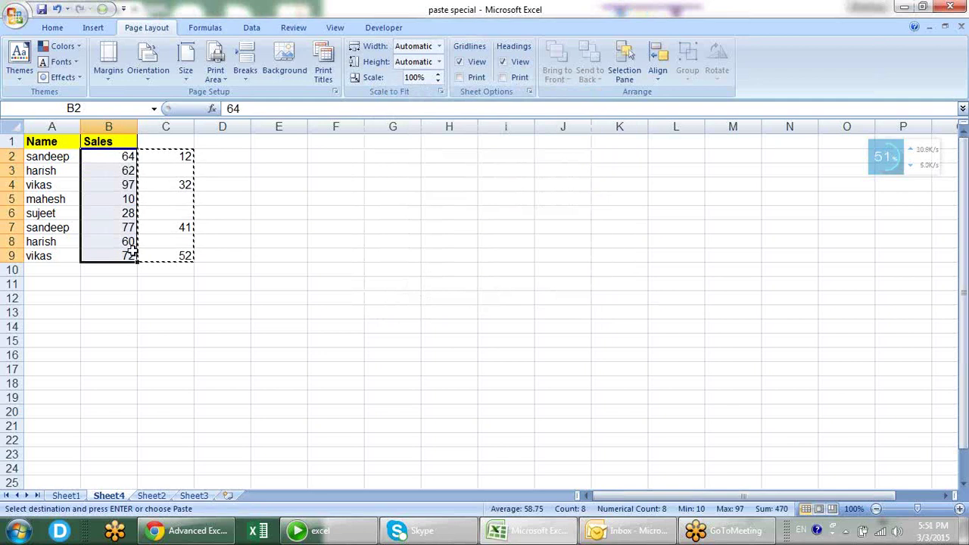
pyautogui.press('Escape')
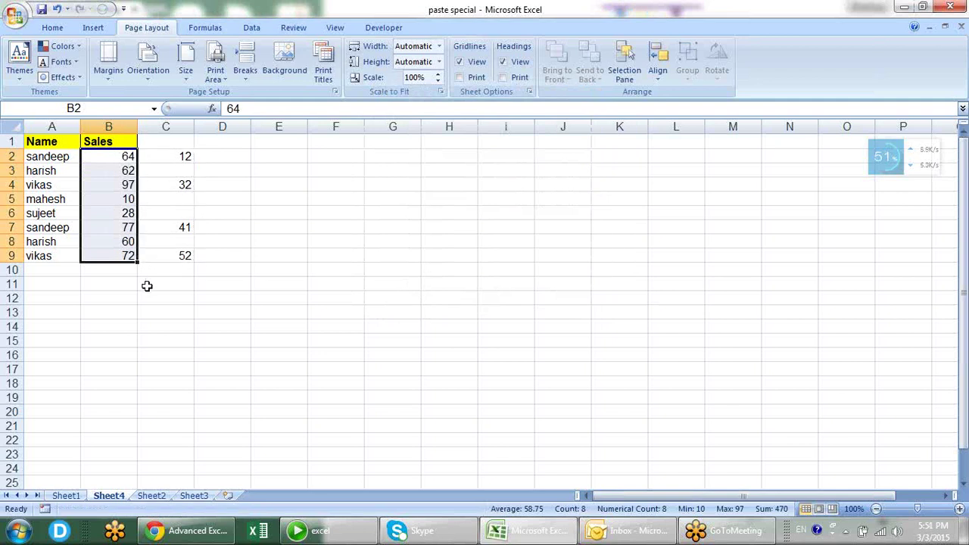
# - Compare the Sales figures in B2:B4 with the neighbouring column C cells, checking which rows have a value to combine
pyautogui.click(187, 239)
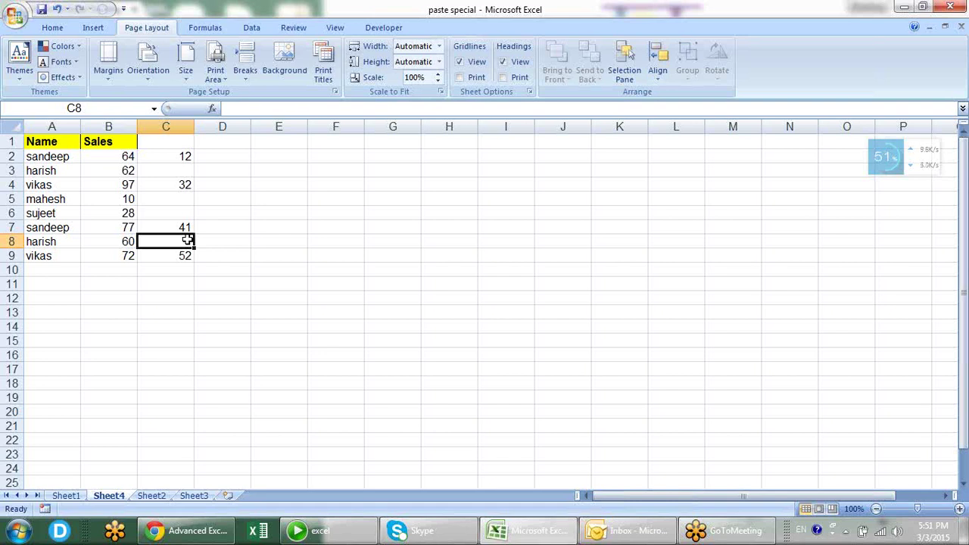
pyautogui.press('Up')
pyautogui.press('Up')
pyautogui.press('Up')
pyautogui.press('Up')
pyautogui.press('Up')
pyautogui.press('Up')
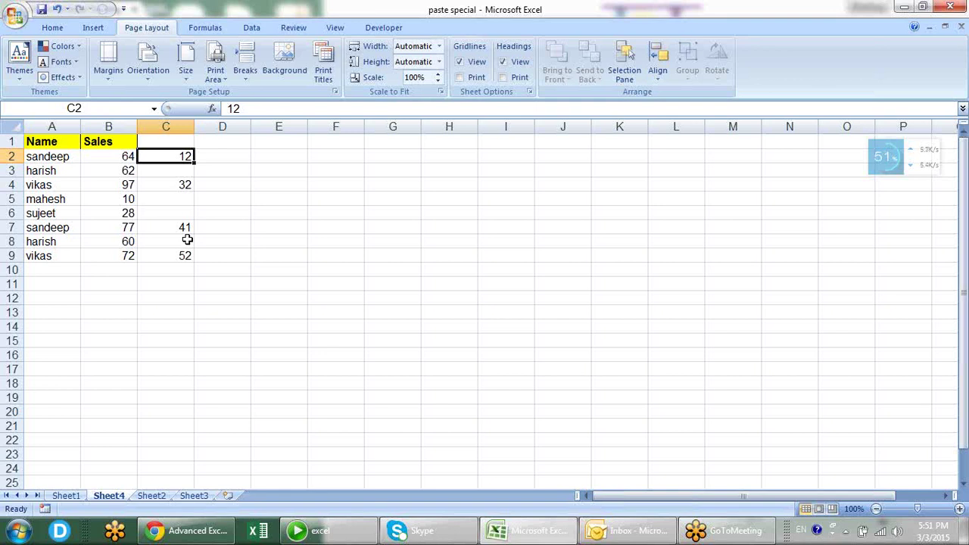
pyautogui.press('Left')
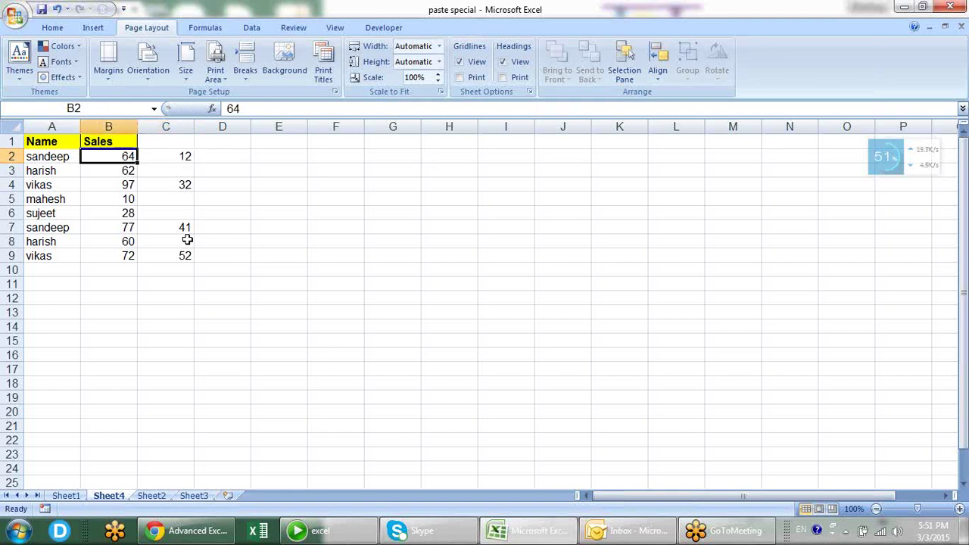
pyautogui.press('Right')
pyautogui.press('Left')
pyautogui.press('Right')
pyautogui.press('Left')
pyautogui.press('Down')
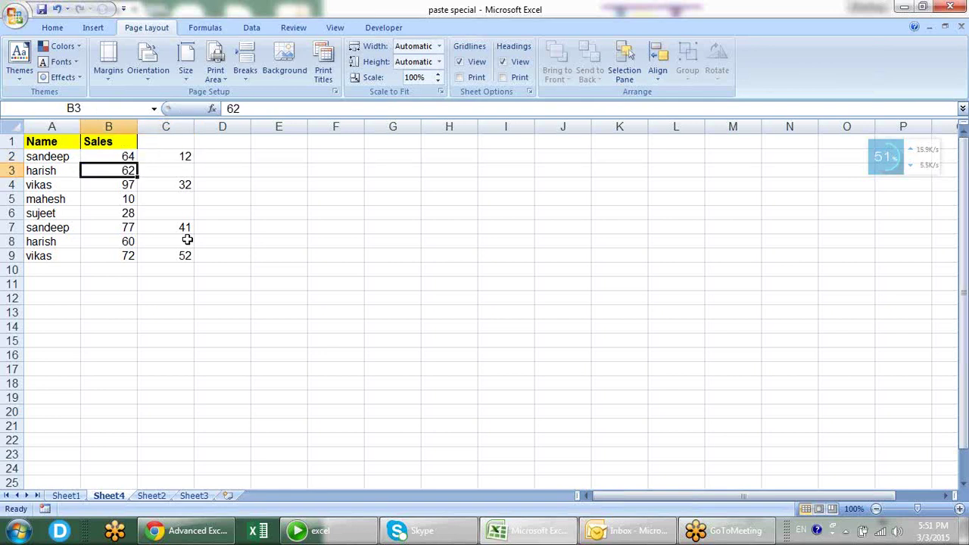
pyautogui.press('Up')
pyautogui.press('Right')
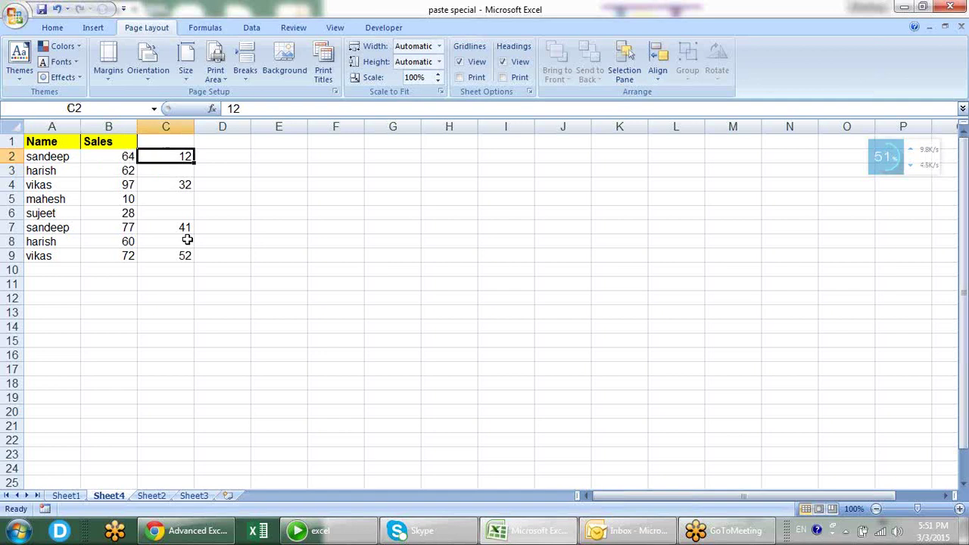
pyautogui.press('Left')
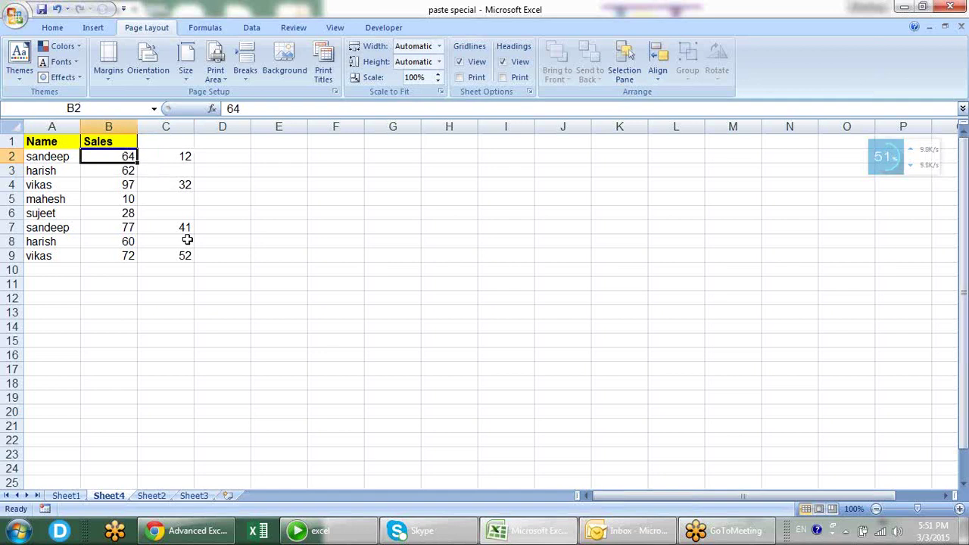
pyautogui.press('Right')
pyautogui.press('Down')
pyautogui.press('Down')
pyautogui.press('Left')
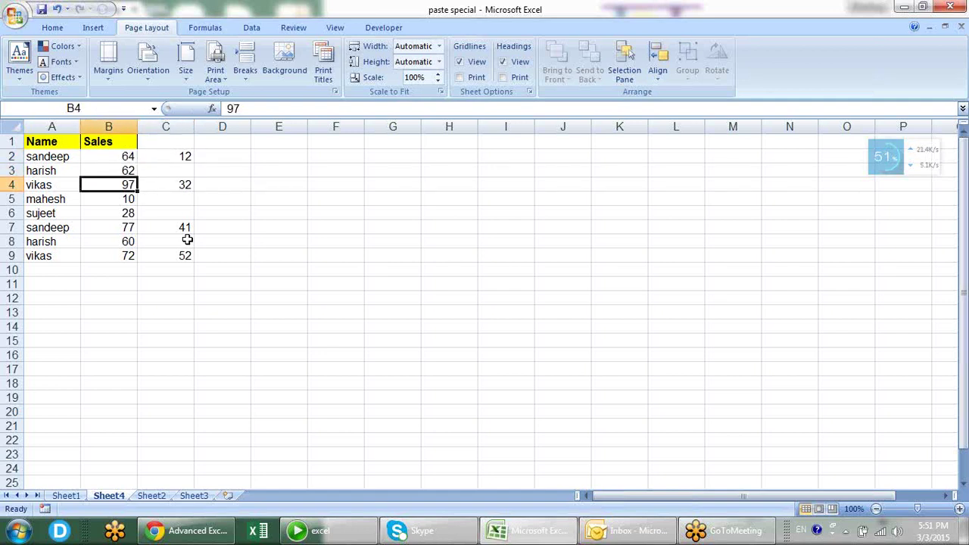
pyautogui.press('Right')
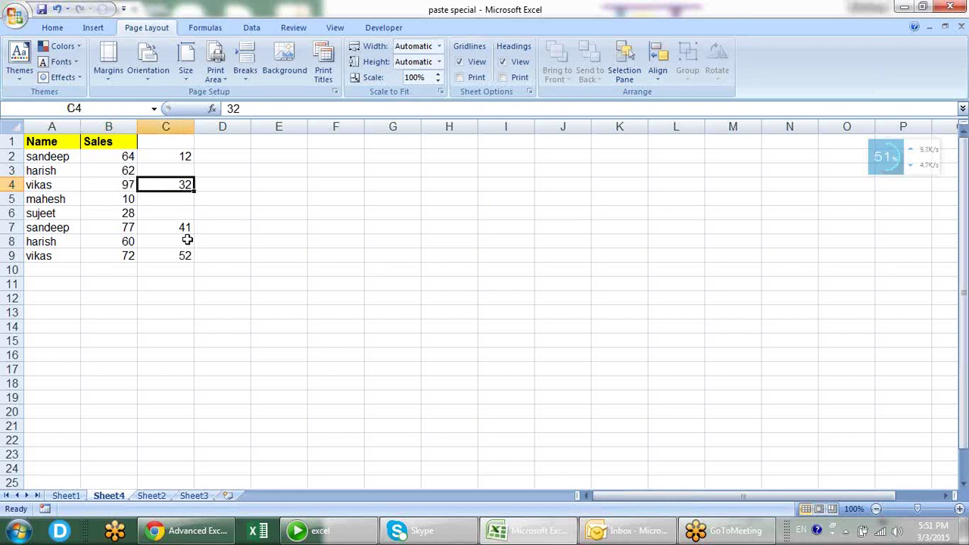
pyautogui.press('Up')
pyautogui.press('Up')
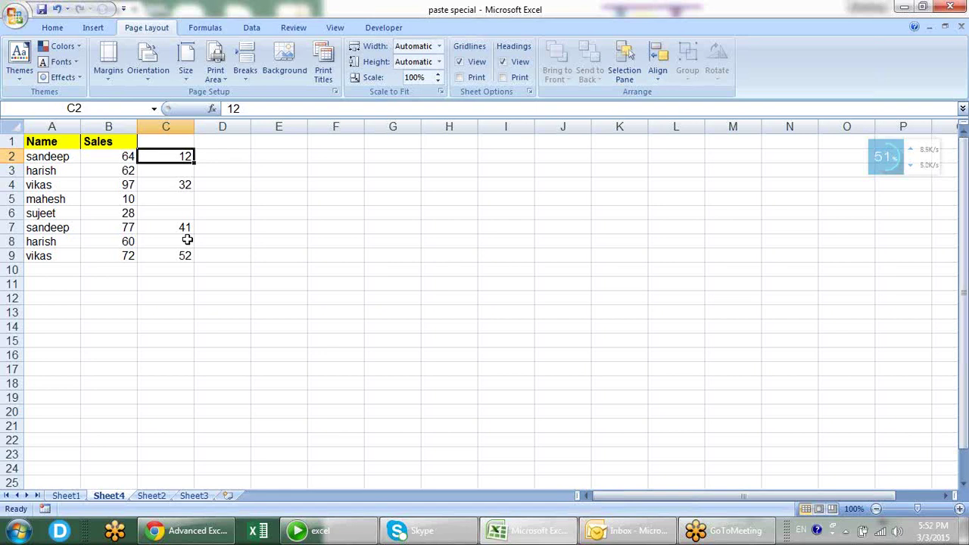
# - Begin an IF formula in D2 that tests C2="" and returns B2 when the test is true
pyautogui.press('Right')
pyautogui.press('Left')
pyautogui.press('Right')
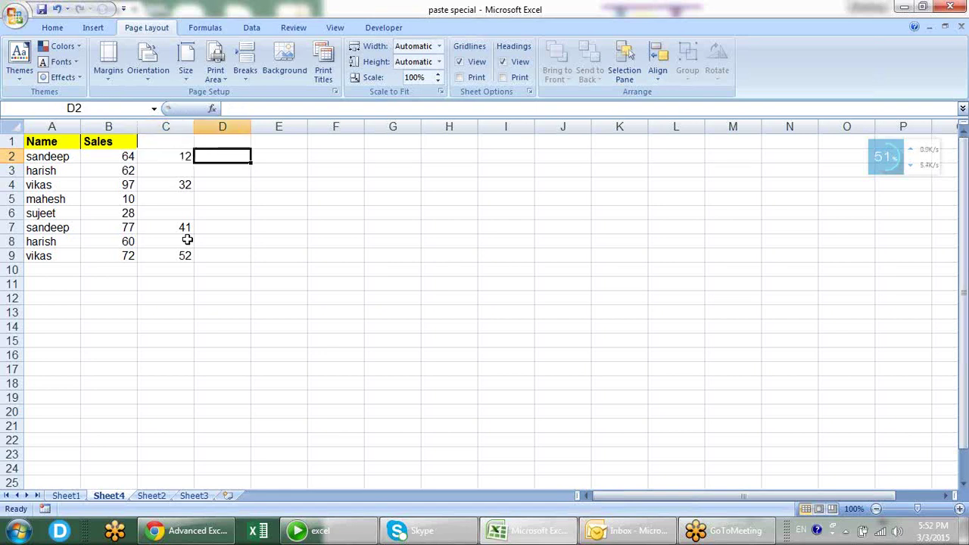
pyautogui.write('=')
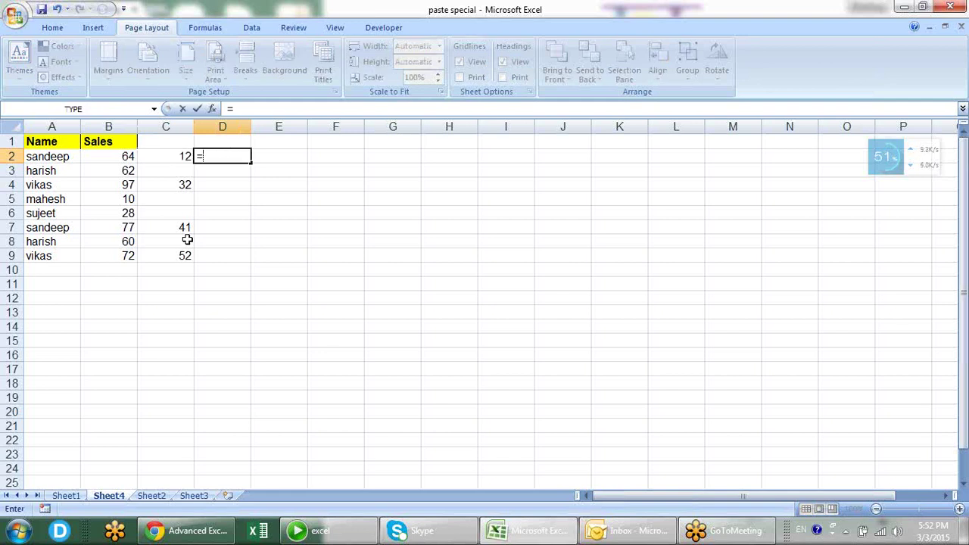
pyautogui.write('I')
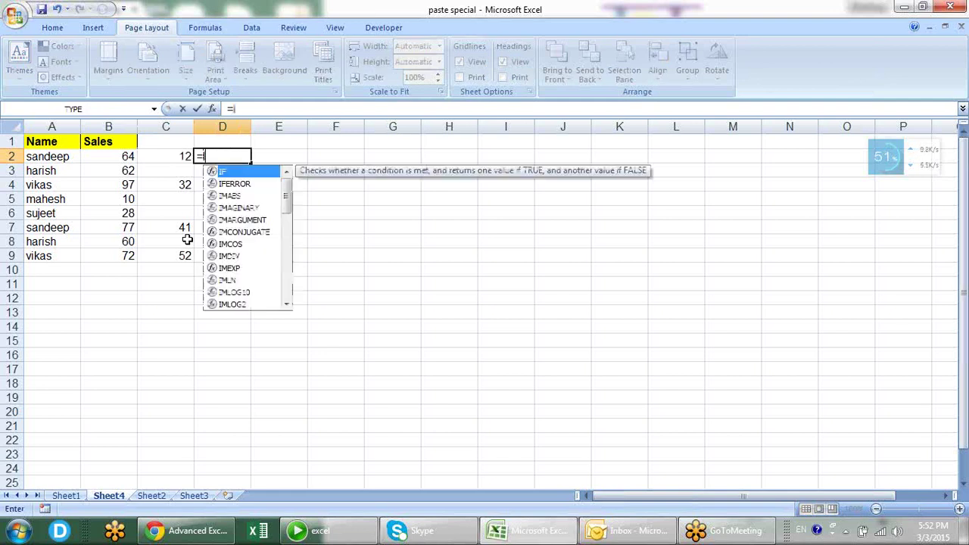
pyautogui.write('F(')
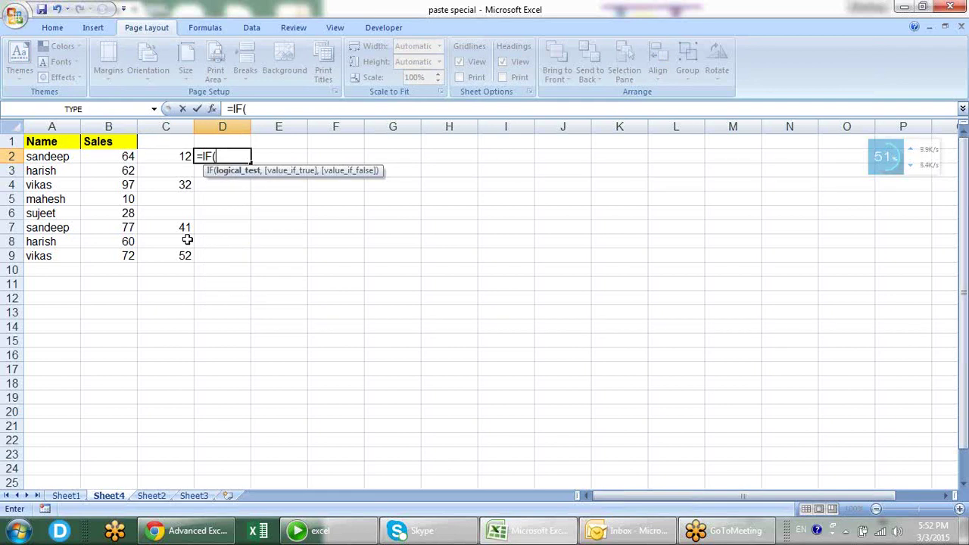
pyautogui.press('Left')
pyautogui.write('=')
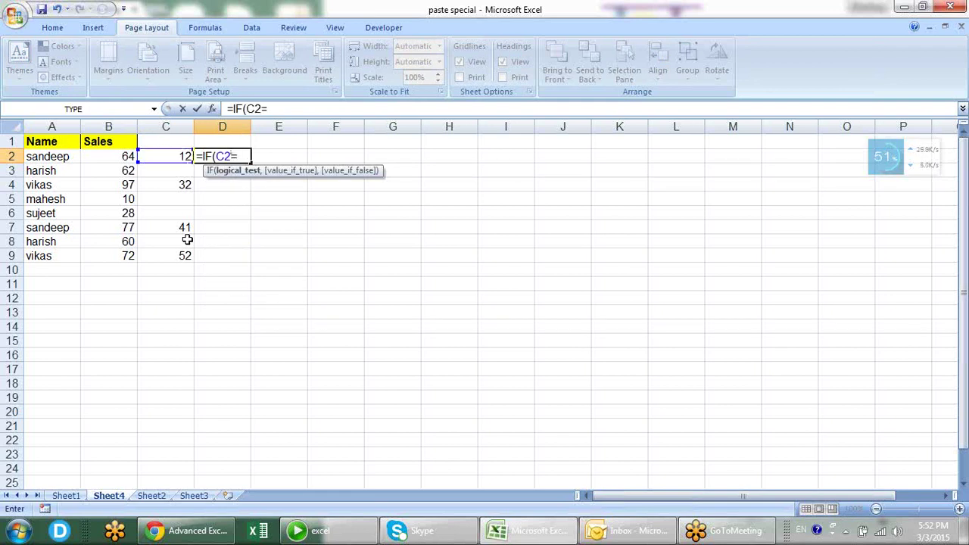
pyautogui.write('"",')
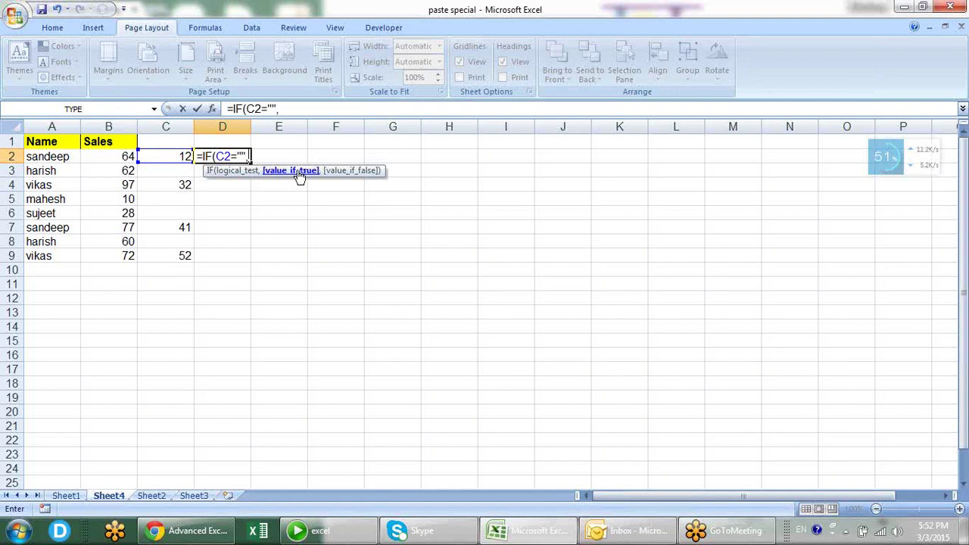
pyautogui.click(114, 157)
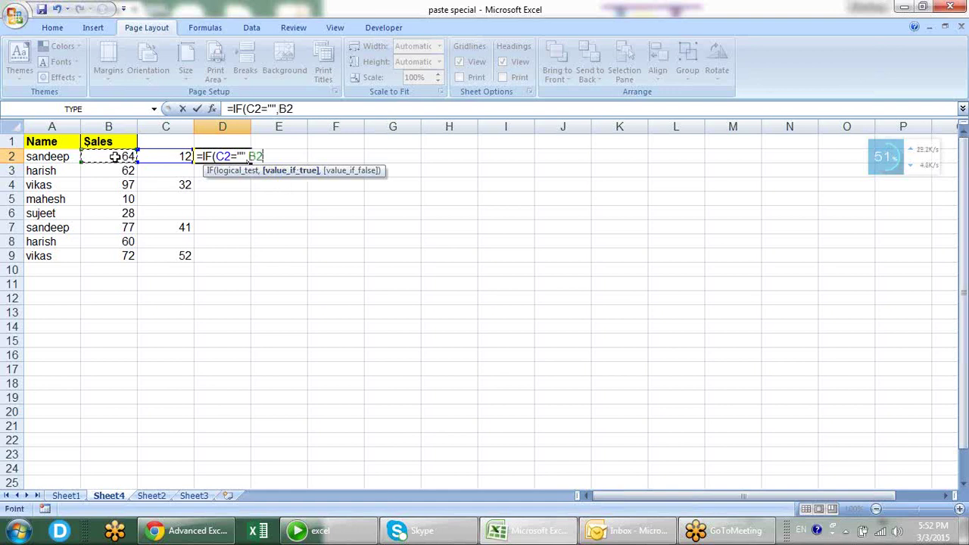
# - Try the formula =IF(C2="",B2,C2) down cells D2:D9 and clear the results
pyautogui.write(',')
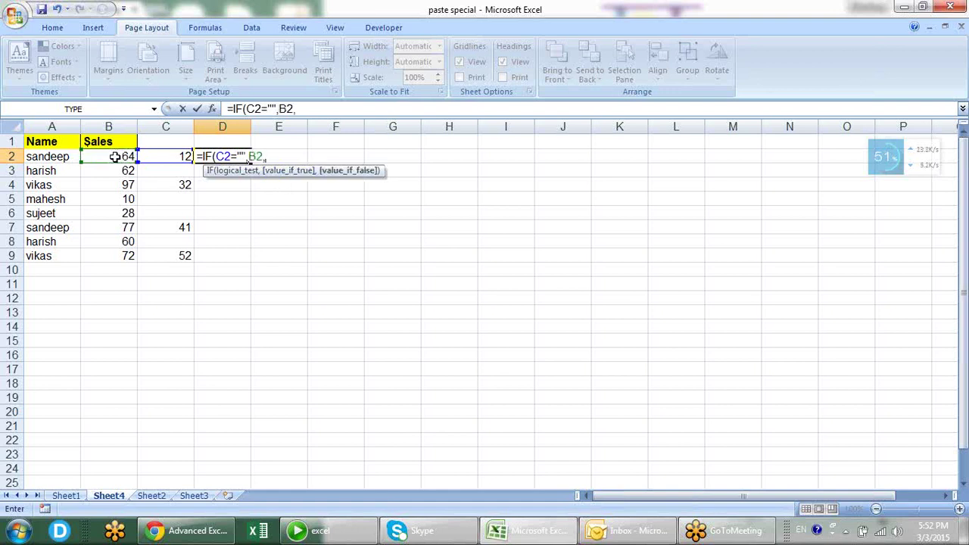
pyautogui.click(179, 156)
pyautogui.press('Return')
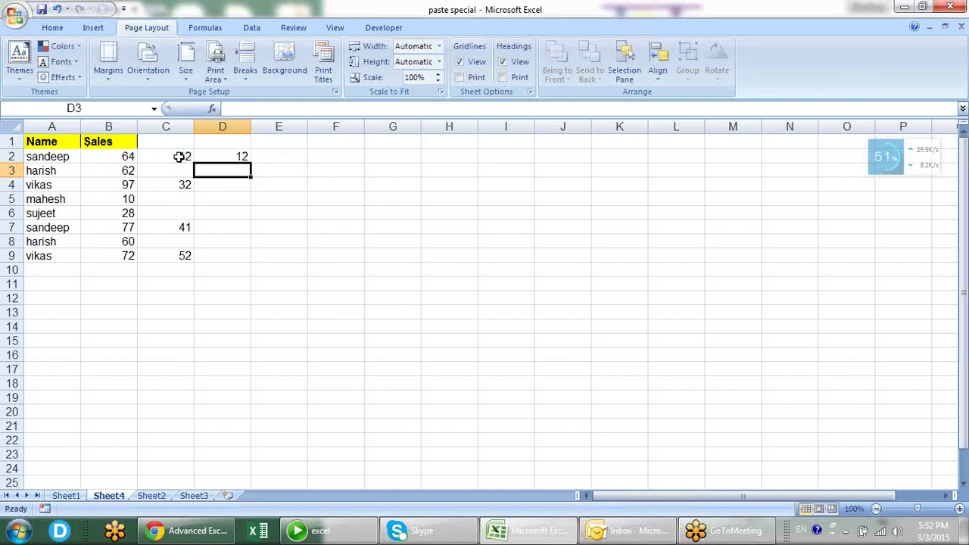
pyautogui.click(227, 157)
pyautogui.moveTo(252, 161); pyautogui.dragTo(243, 261)
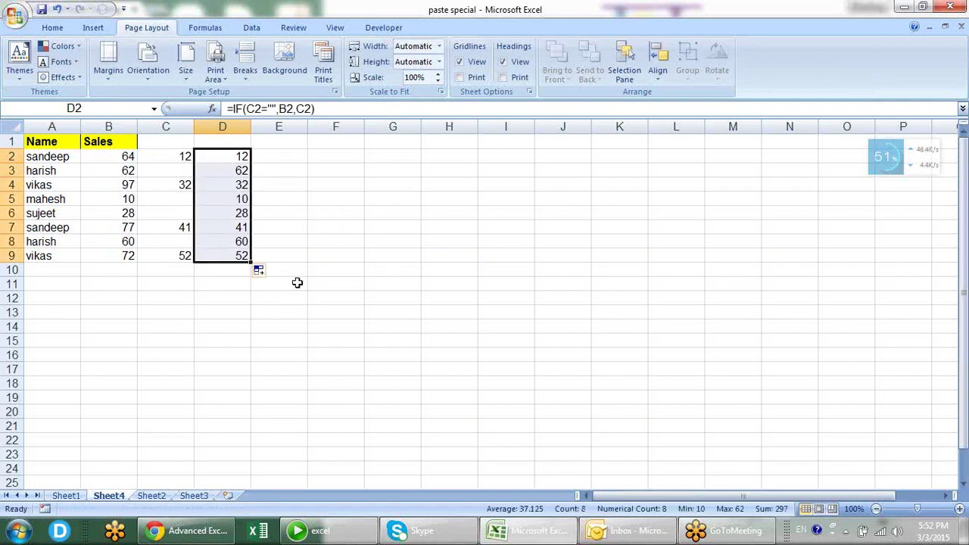
pyautogui.press('Delete')
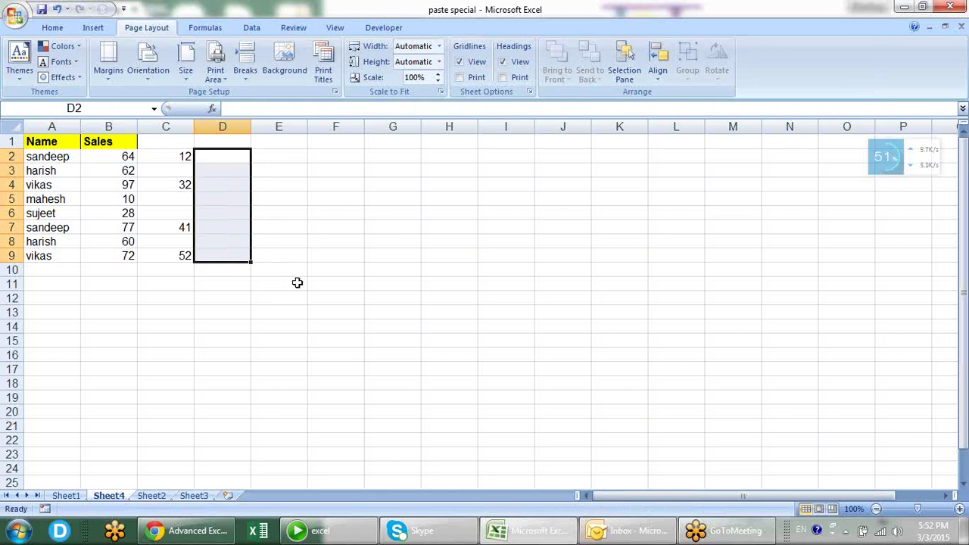
# - Copy the range C2:C9, including its blank cells
pyautogui.press('Left')
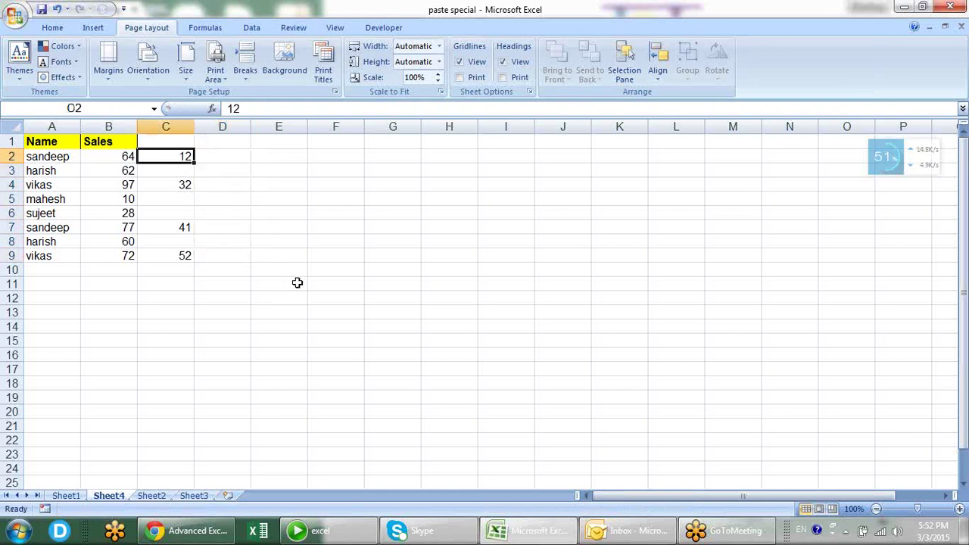
pyautogui.hotkey('shift', 'Down')
pyautogui.hotkey('shift', 'Down')
pyautogui.hotkey('shift', 'Down')
pyautogui.hotkey('shift', 'Down')
pyautogui.hotkey('shift', 'Down')
pyautogui.hotkey('shift', 'Down')
pyautogui.hotkey('shift', 'Down')
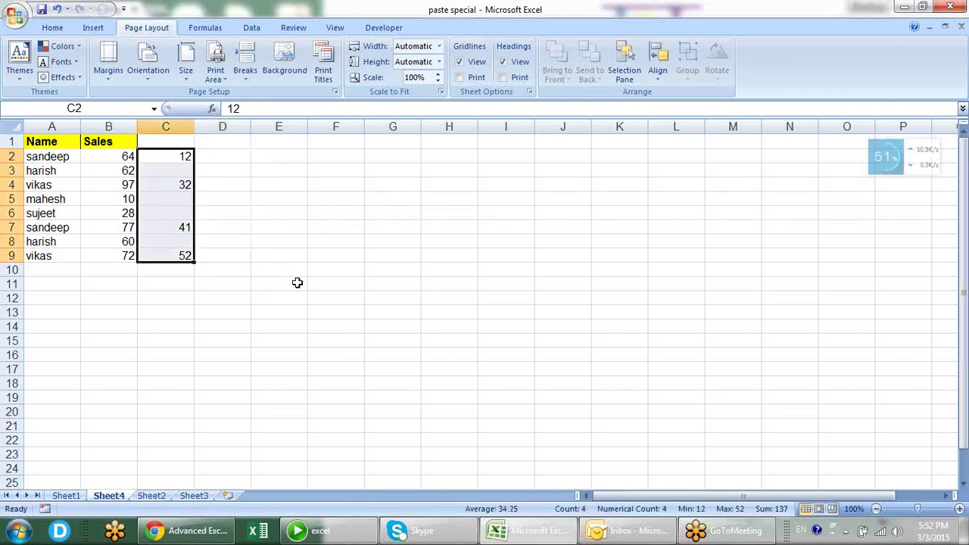
pyautogui.hotkey('ctrl', 'c')
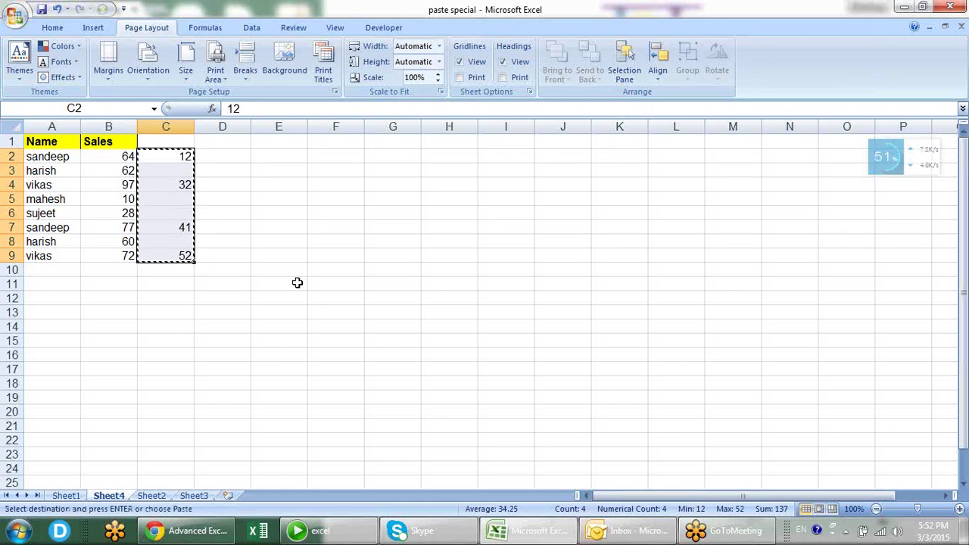
# - Paste the copied cells normally over the Sales values starting at B2 and undo the paste
pyautogui.press('Left')
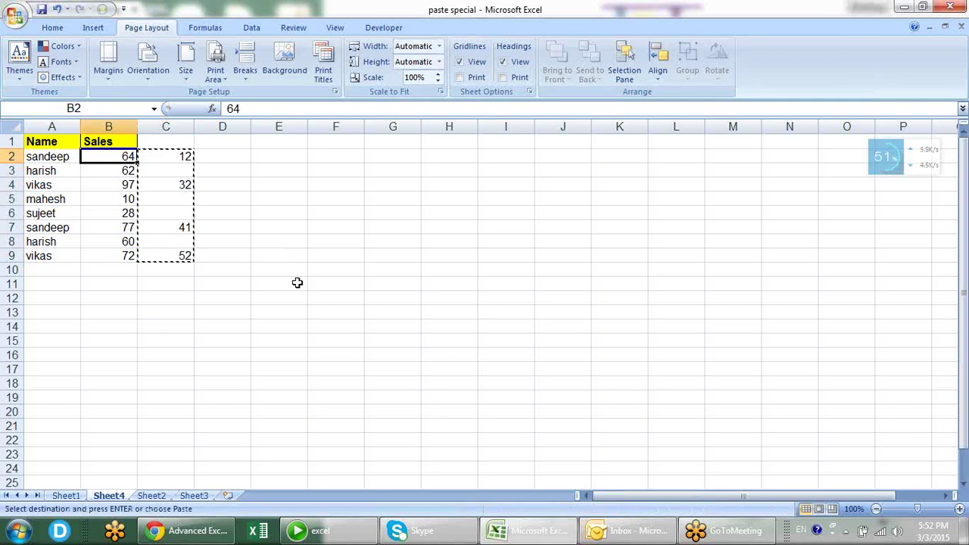
pyautogui.hotkey('ctrl', 'v')
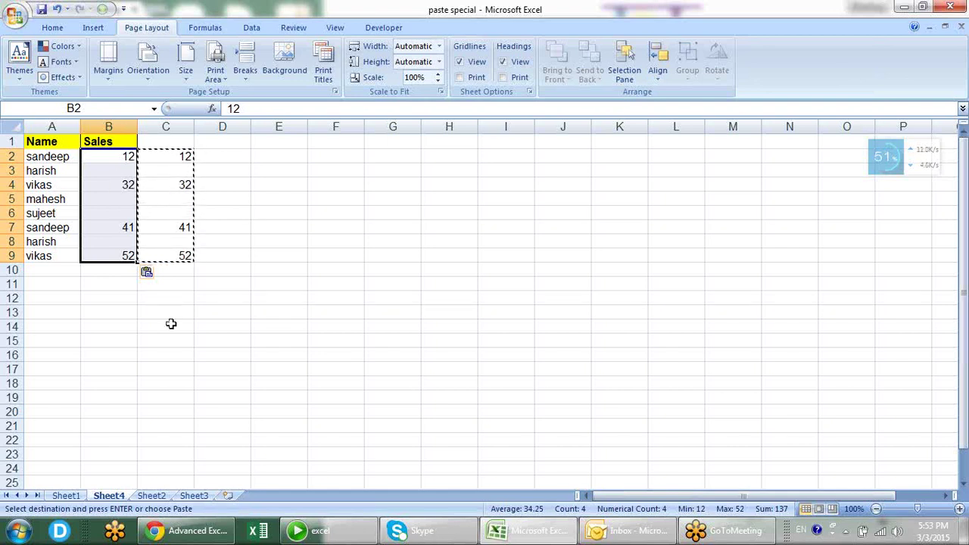
pyautogui.hotkey('ctrl', 'z')
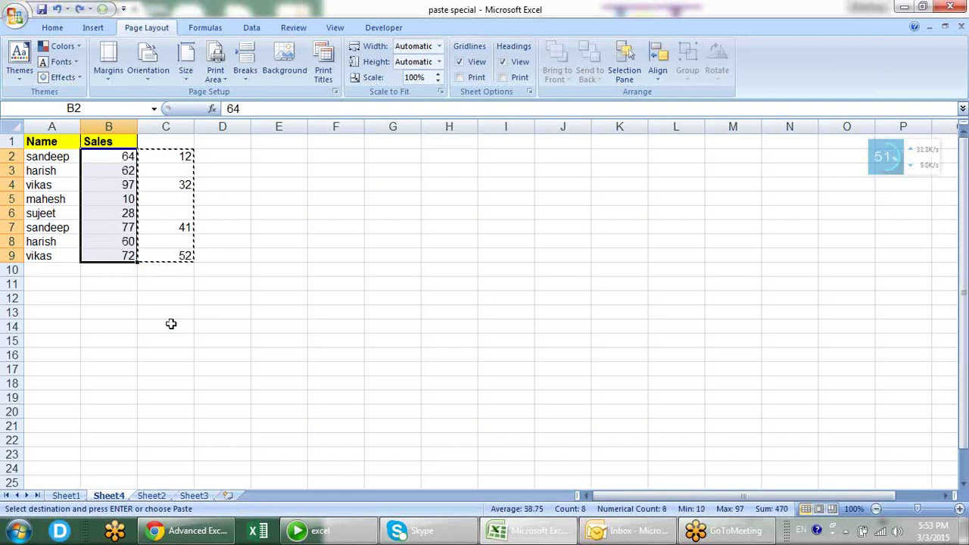
# - Paste the copied cells over B2:B9 using Paste Special with Skip blanks enabled, and clear the copy selection
pyautogui.rightClick(115, 161)
pyautogui.click(180, 212)
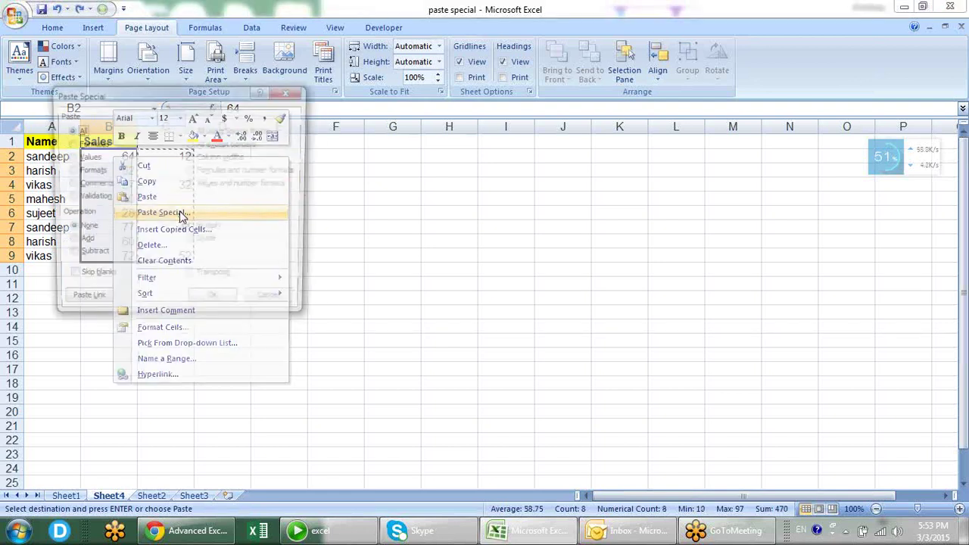
pyautogui.moveTo(173, 96); pyautogui.dragTo(424, 97)
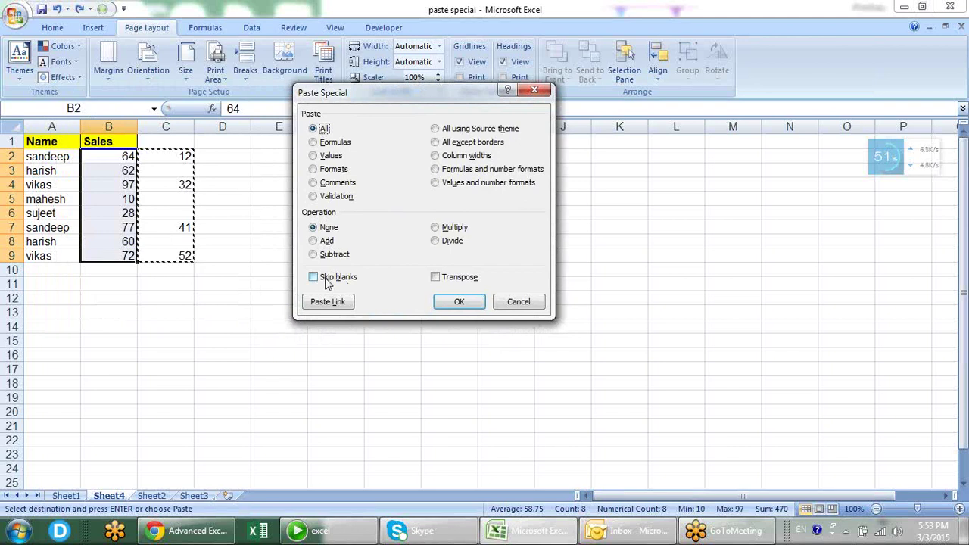
pyautogui.click(327, 280)
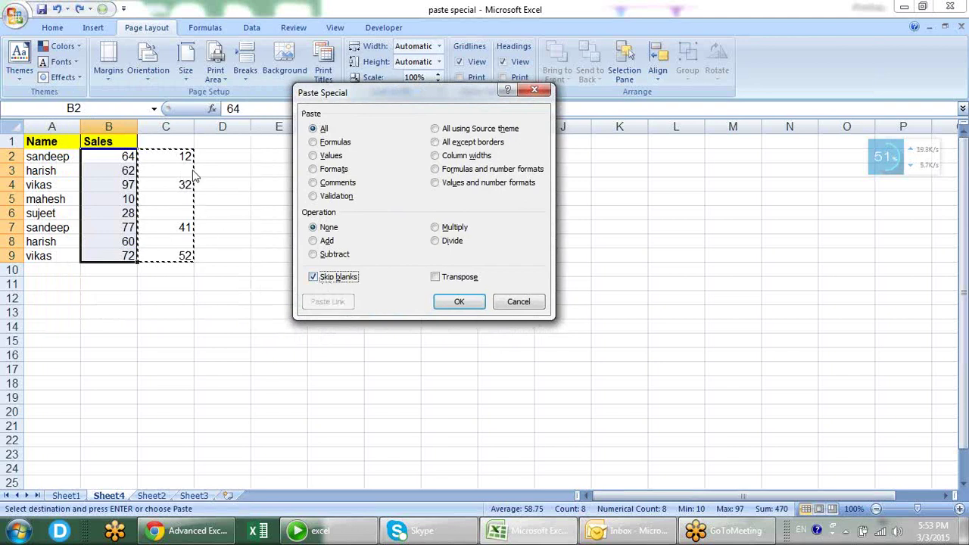
pyautogui.click(463, 303)
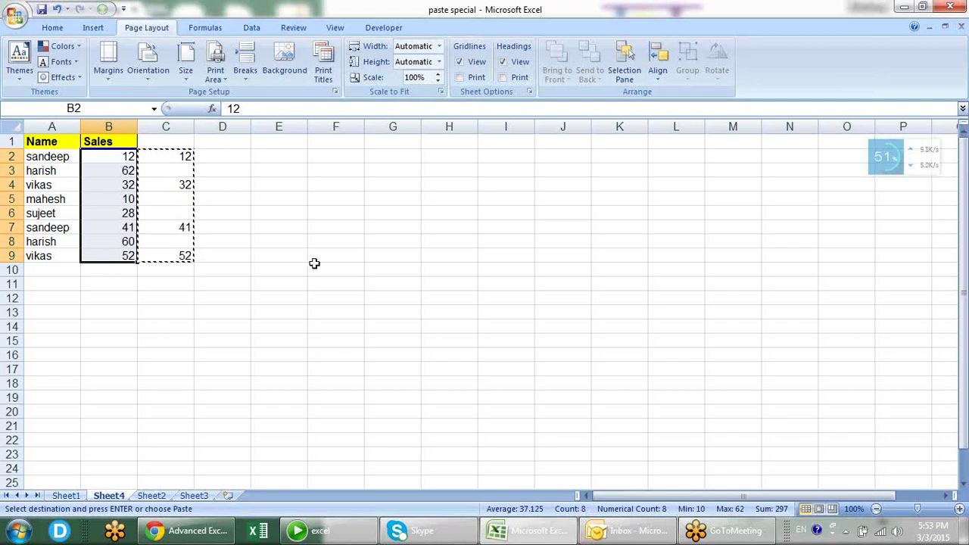
pyautogui.press('Escape')
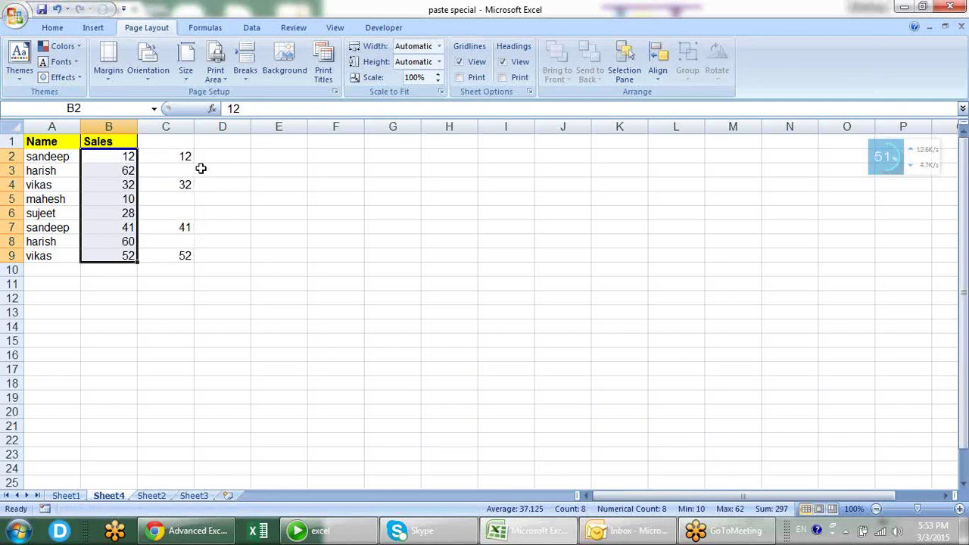
# - Compare the Sales values in column B with the filled and blank source cells in column C
pyautogui.click(185, 170)
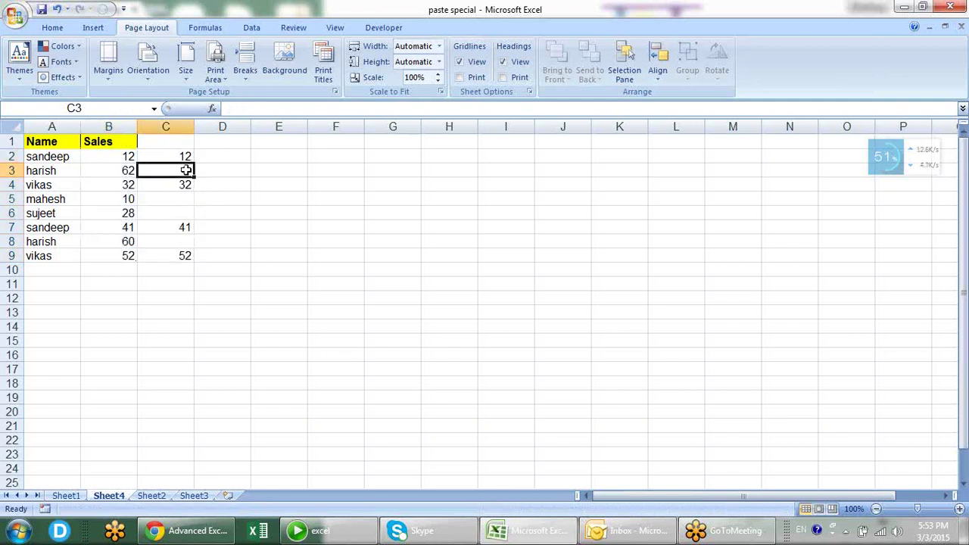
pyautogui.click(121, 168)
pyautogui.click(162, 171)
pyautogui.click(109, 171)
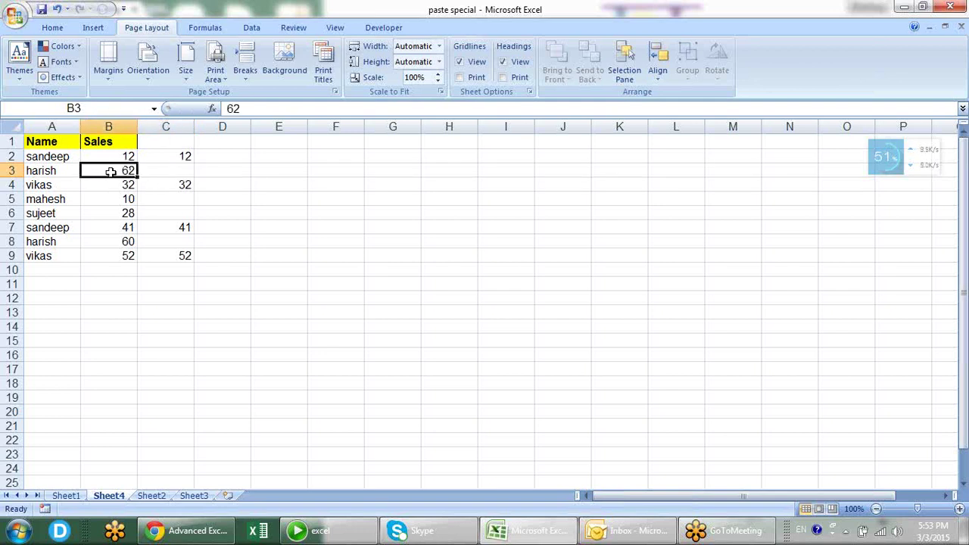
pyautogui.click(175, 156)
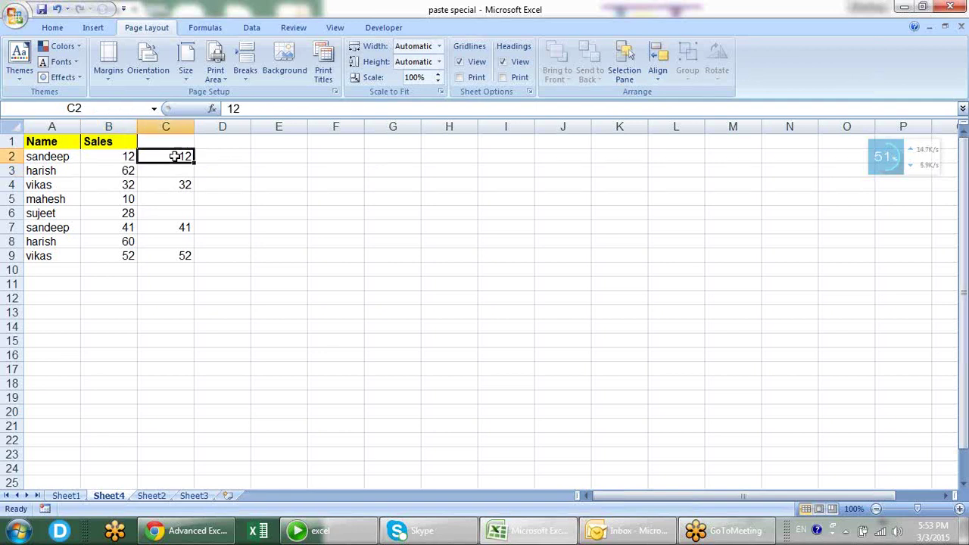
pyautogui.click(171, 171)
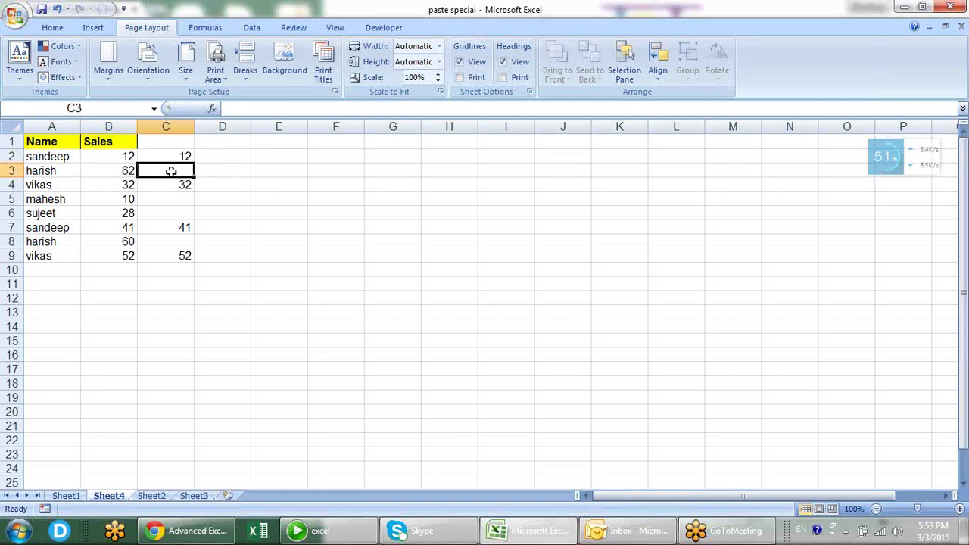
pyautogui.hotkey('shift', 'Down')
pyautogui.press('Up')
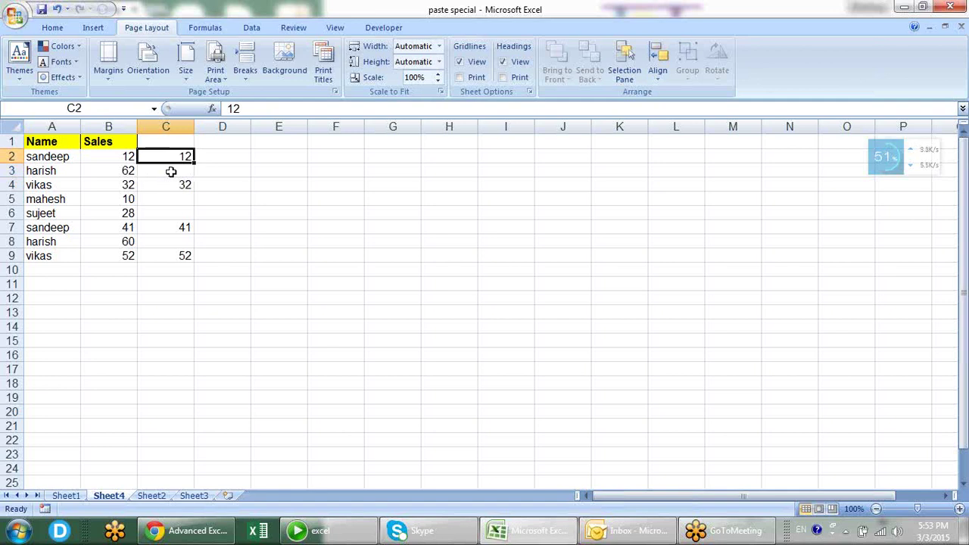
# - Undo the Skip blanks paste in the Sales column and select B2
pyautogui.hotkey('ctrl', 'z')
pyautogui.press('Right')
pyautogui.press('Left')
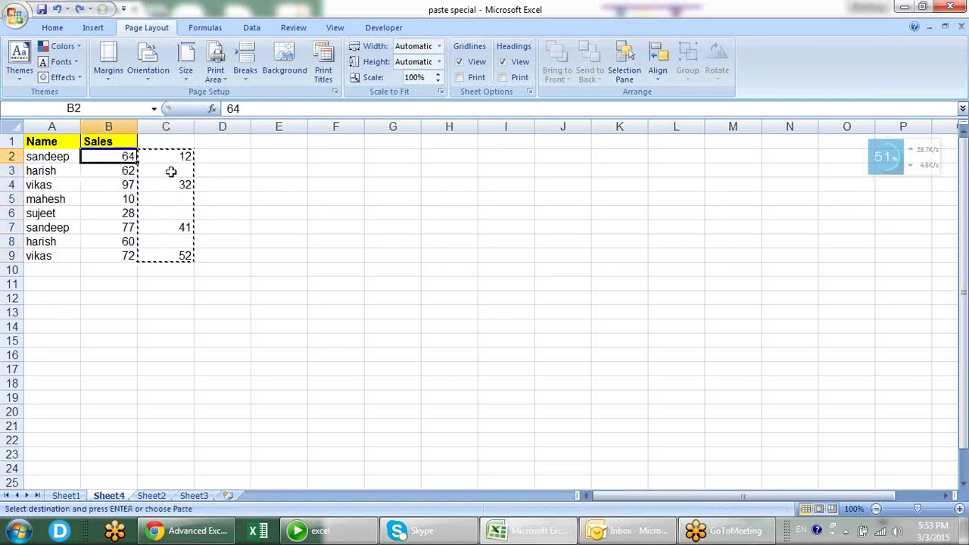
# - Use Paste Special with Skip blanks to paste the copied column C values into the Sales column from B2
pyautogui.hotkey('alt', 'e')
pyautogui.press('s')
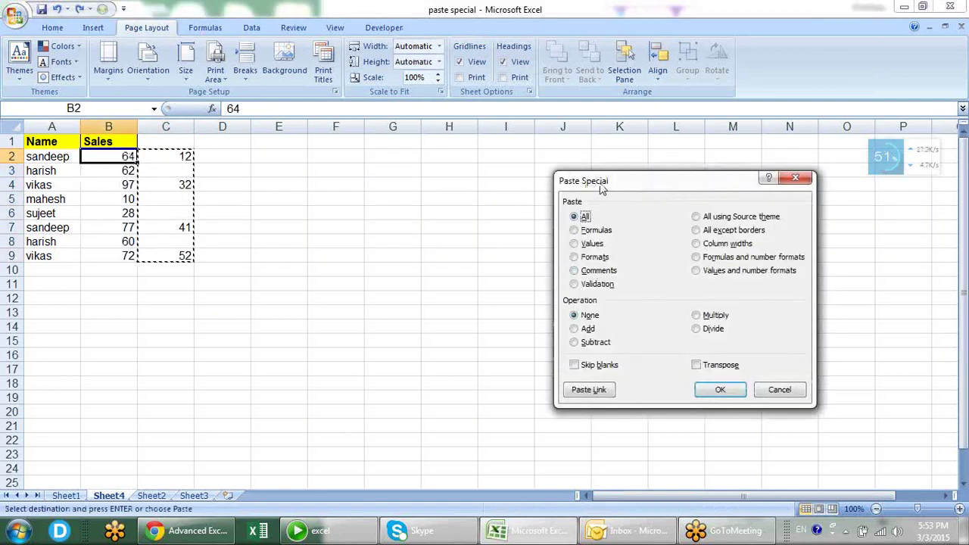
pyautogui.moveTo(607, 184); pyautogui.dragTo(296, 118)
pyautogui.click(288, 301)
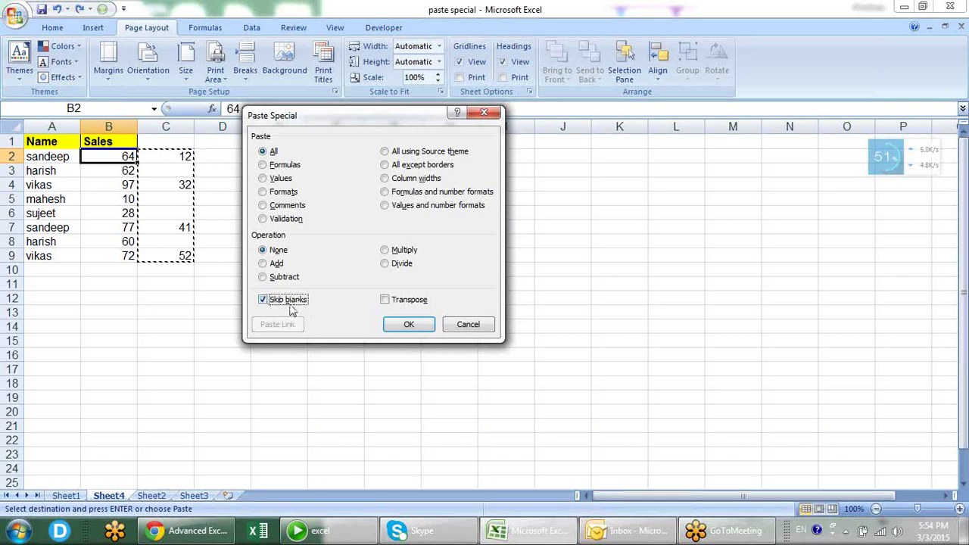
pyautogui.click(404, 324)
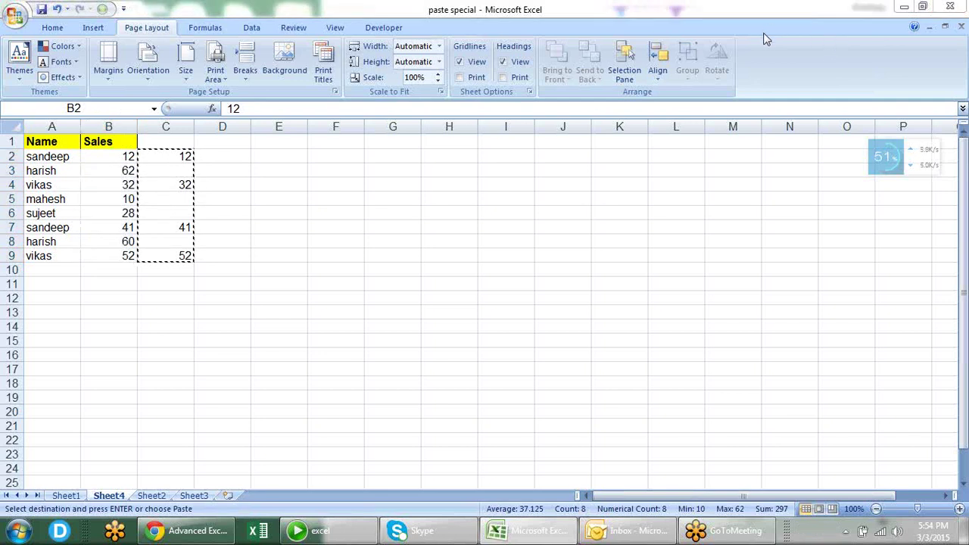
# - Switch to Sheet2 and examine the Name and Sales columns of the first table
pyautogui.click(151, 496)
pyautogui.click(243, 227)
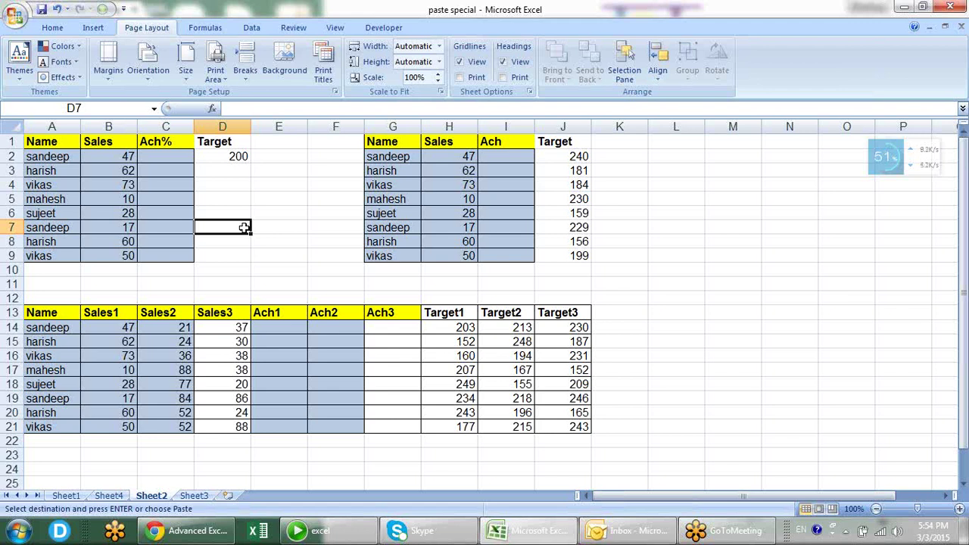
pyautogui.press('Up')
pyautogui.press('Up')
pyautogui.press('Up')
pyautogui.press('Up')
pyautogui.press('Left')
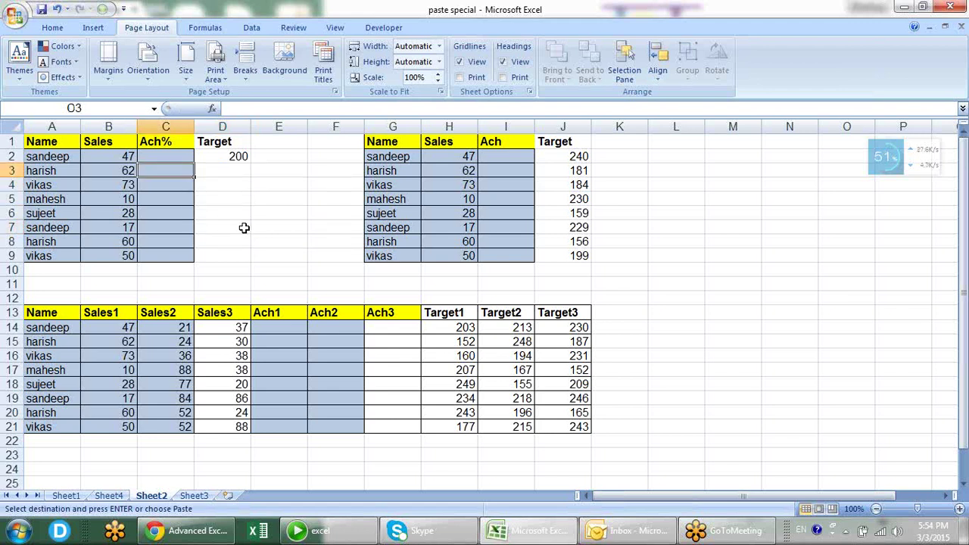
pyautogui.press('Left')
pyautogui.press('Up')
pyautogui.press('Up')
pyautogui.press('Down')
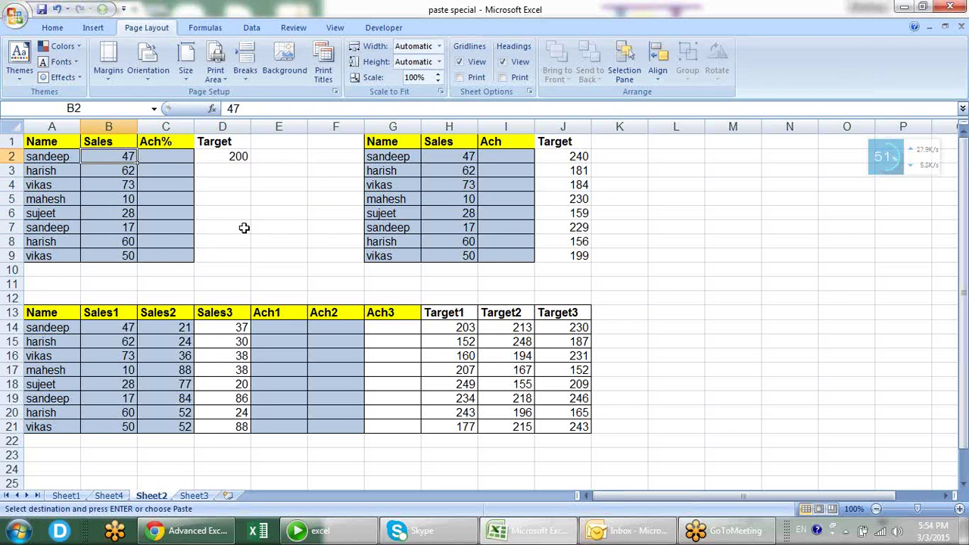
pyautogui.press('Left')
pyautogui.press('Down')
pyautogui.press('Down')
pyautogui.press('Up')
pyautogui.press('Up')
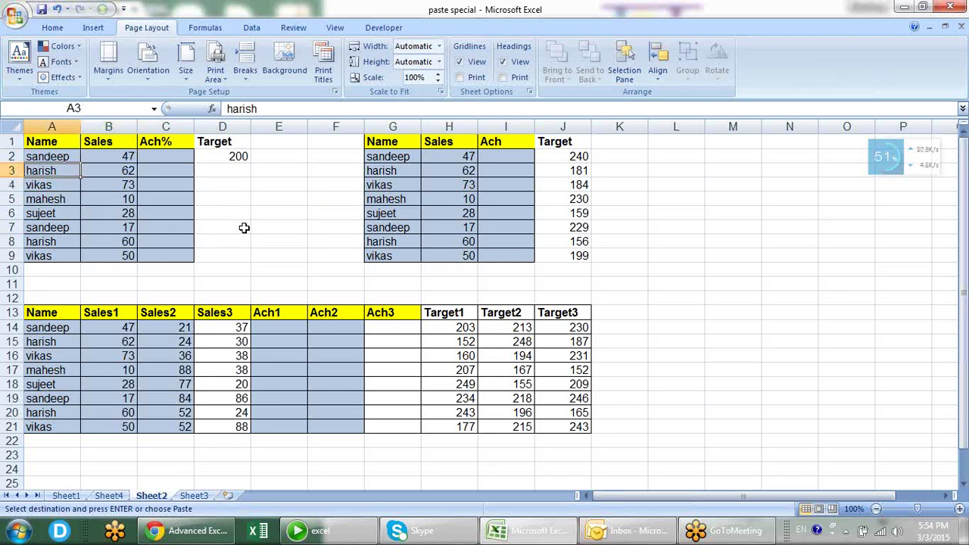
pyautogui.press('Right')
pyautogui.press('Down')
pyautogui.press('Down')
pyautogui.press('Down')
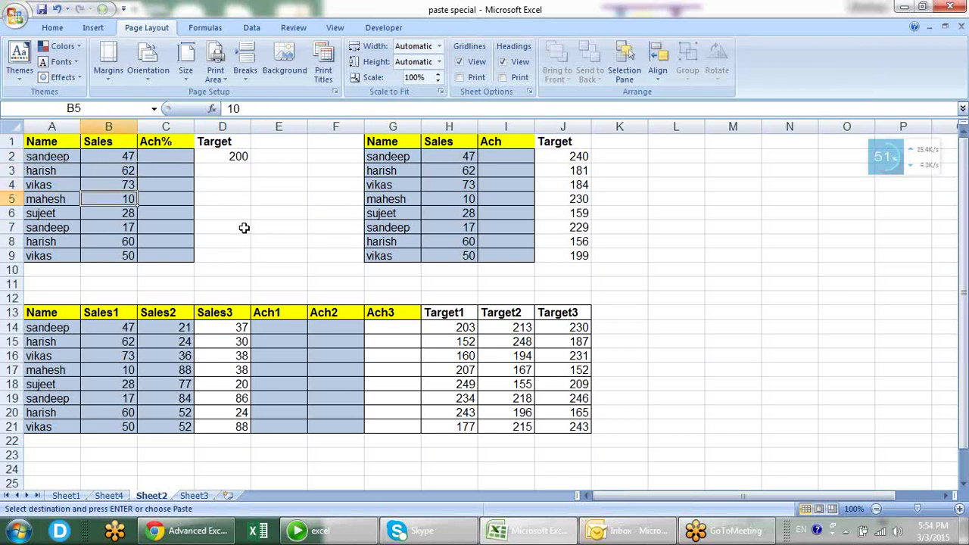
pyautogui.press('Down')
pyautogui.press('Down')
pyautogui.press('Down')
pyautogui.press('Up')
pyautogui.press('Up')
pyautogui.press('Up')
pyautogui.press('Up')
pyautogui.press('Up')
pyautogui.press('Up')
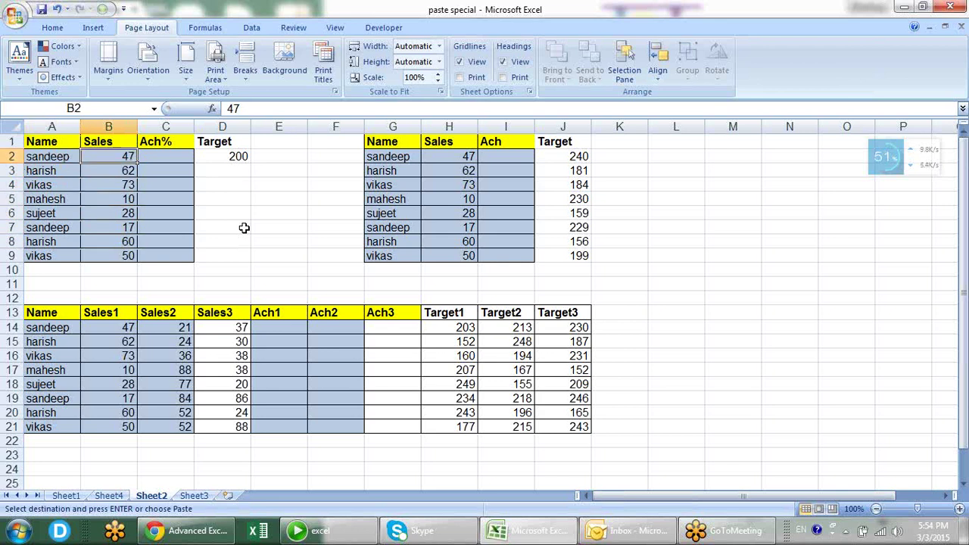
# - Examine the Ach% and Target cells in row 2 of the first table
pyautogui.press('Right')
pyautogui.press('Right')
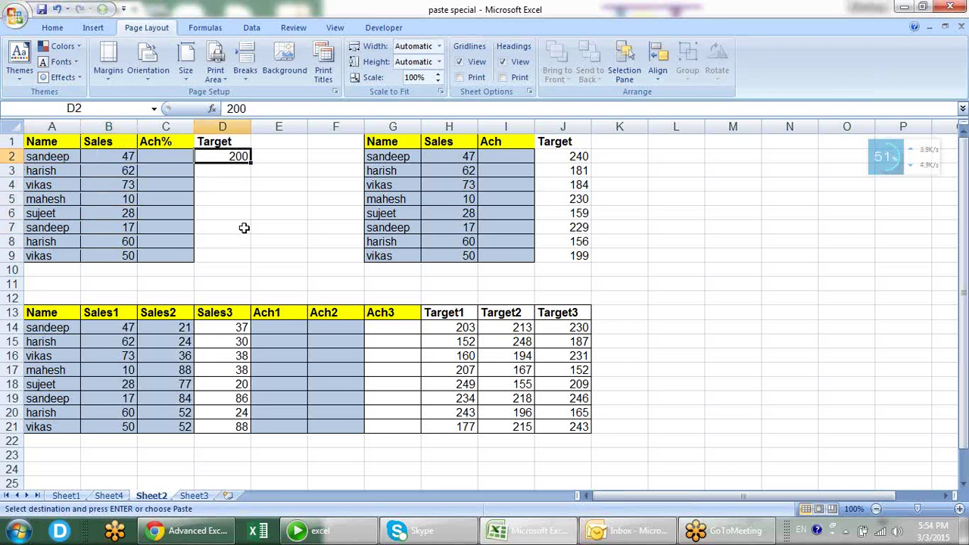
pyautogui.press('Left')
pyautogui.press('Left')
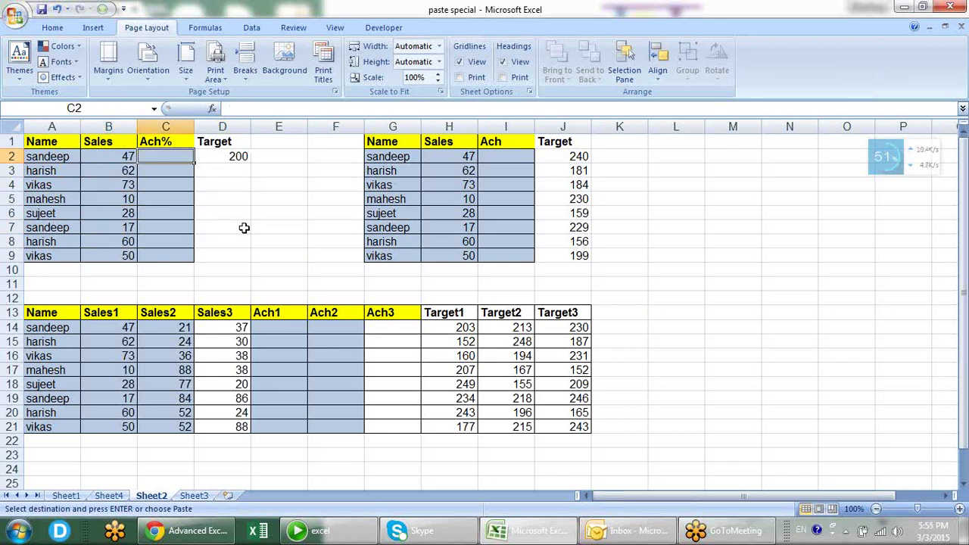
pyautogui.press('Right')
pyautogui.press('Right')
pyautogui.press('Left')
pyautogui.press('Right')
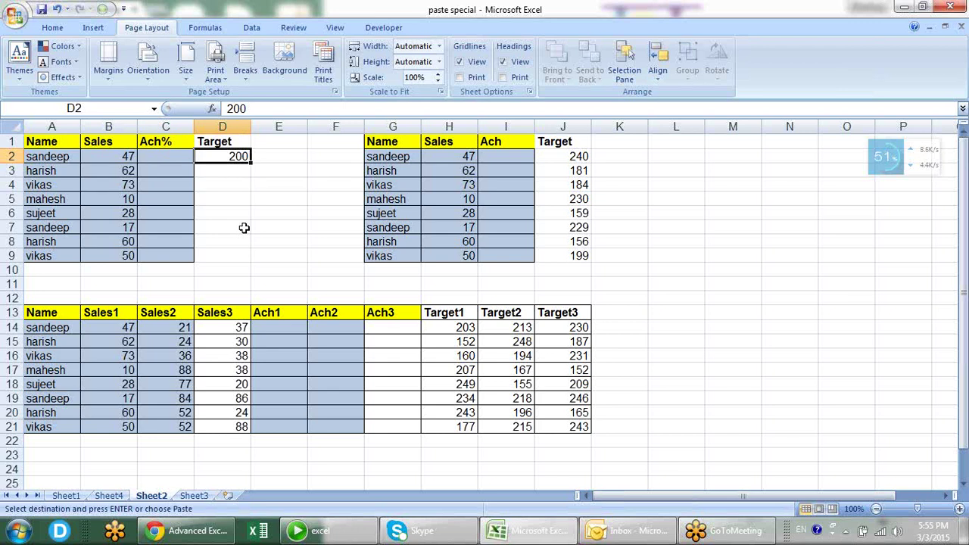
# - Enter the formula =B2/$D$2 in the Ach% cell C2 to divide sales by the fixed target
pyautogui.press('Left')
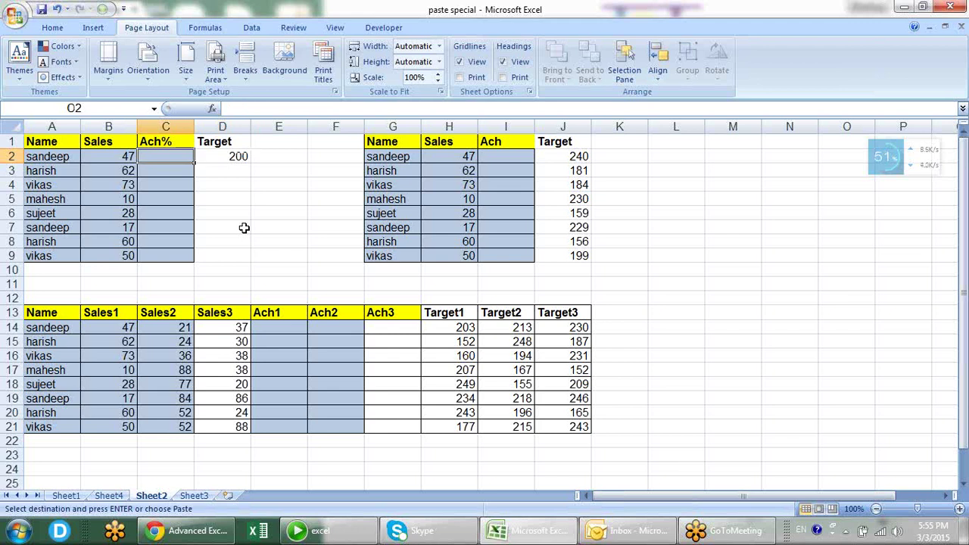
pyautogui.write('=')
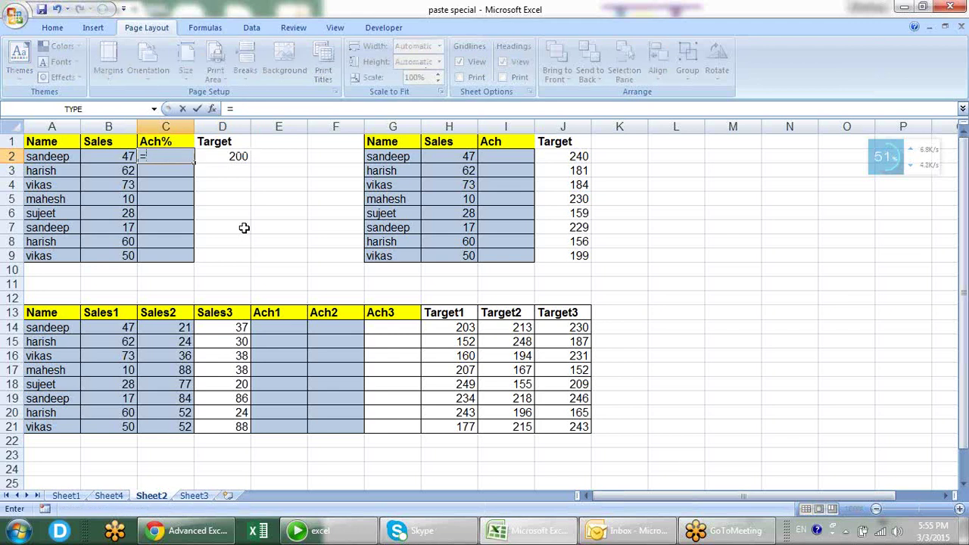
pyautogui.press('Left')
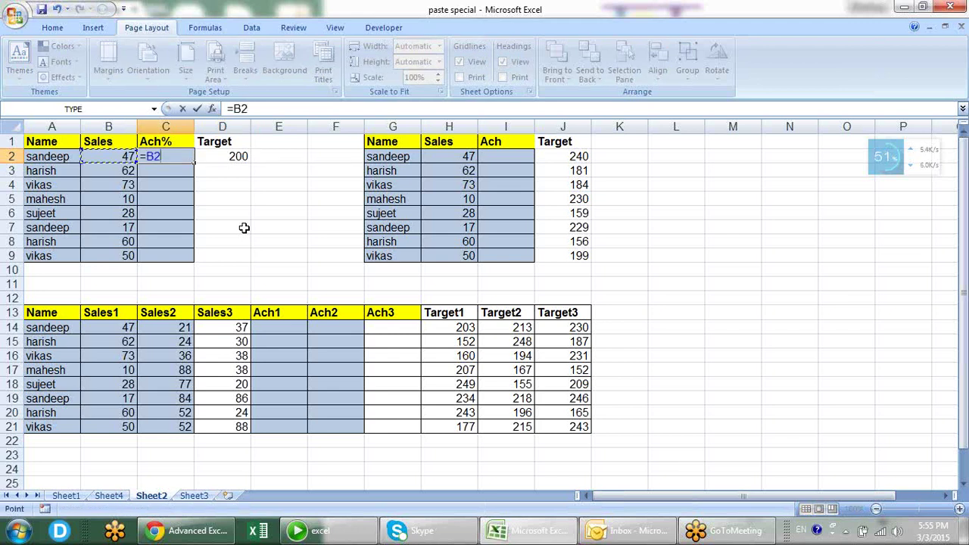
pyautogui.write('/')
pyautogui.press('Right')
pyautogui.press('F4')
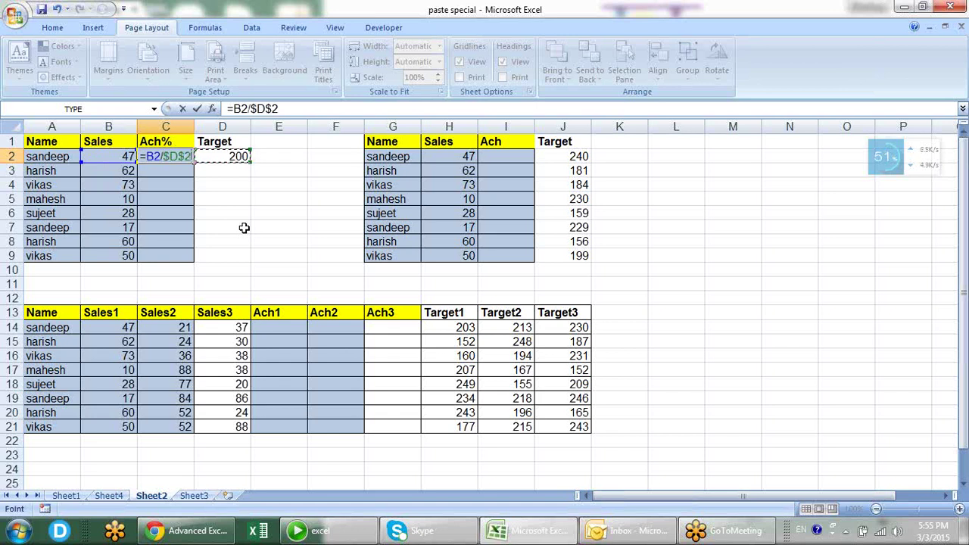
pyautogui.press('Return')
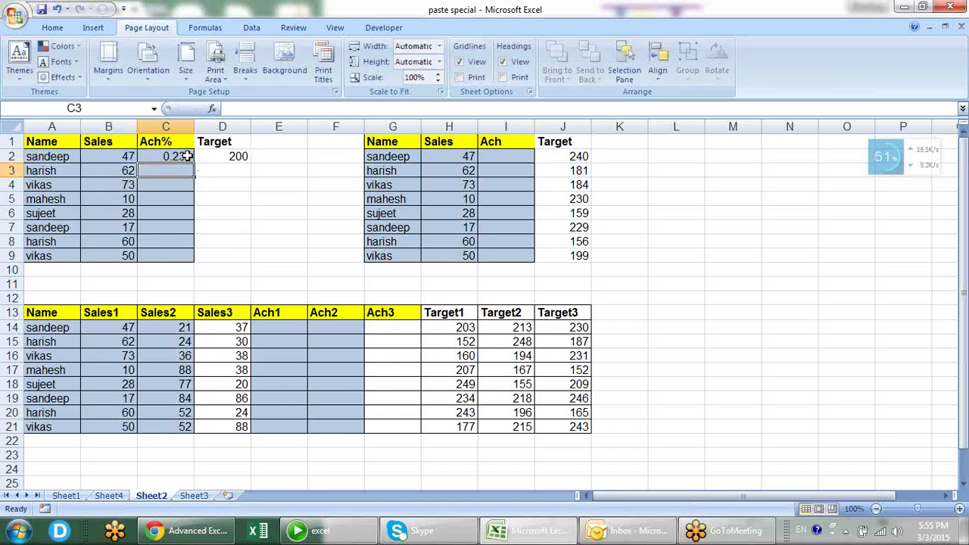
# - Fill the Ach% formula from C2 down through C9 and format the range as percentages
pyautogui.click(188, 156)
pyautogui.moveTo(195, 164); pyautogui.dragTo(192, 262)
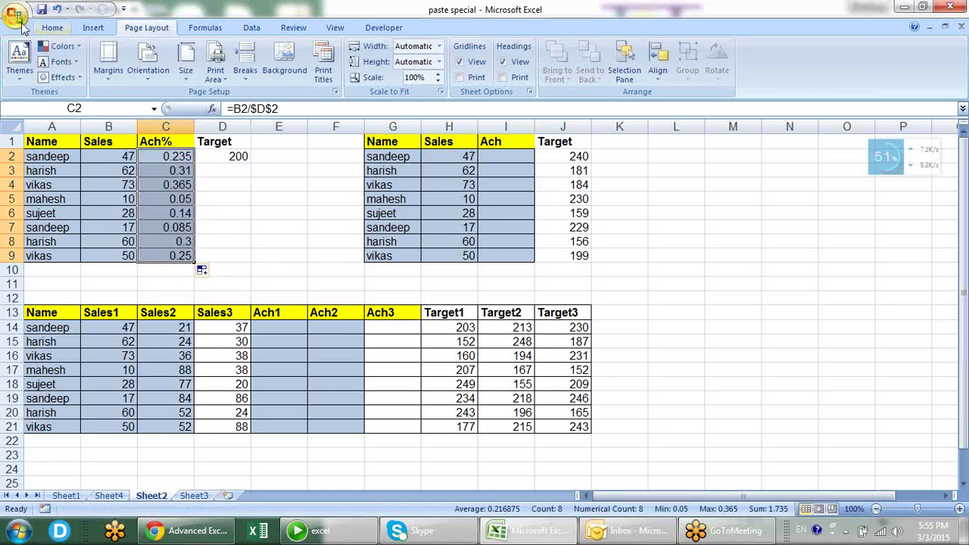
pyautogui.click(52, 30)
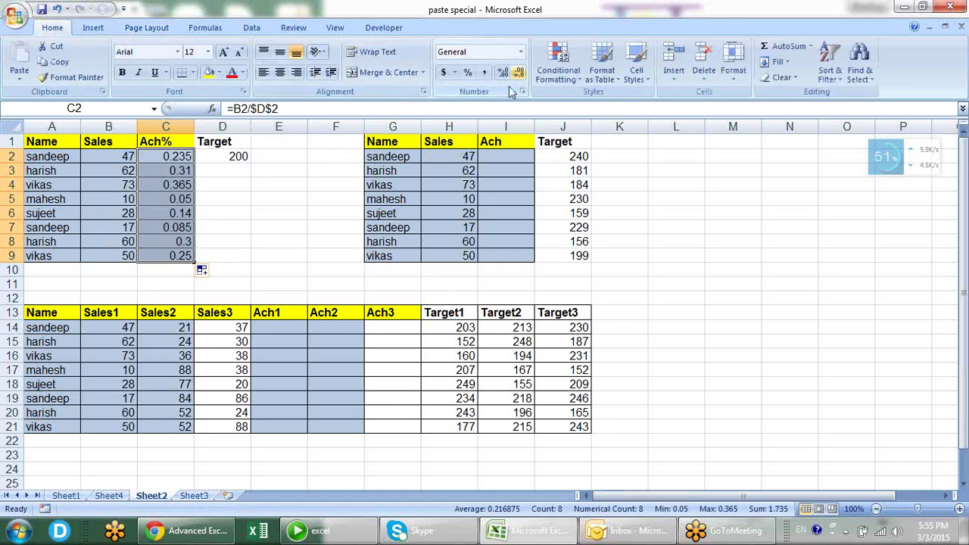
pyautogui.click(469, 72)
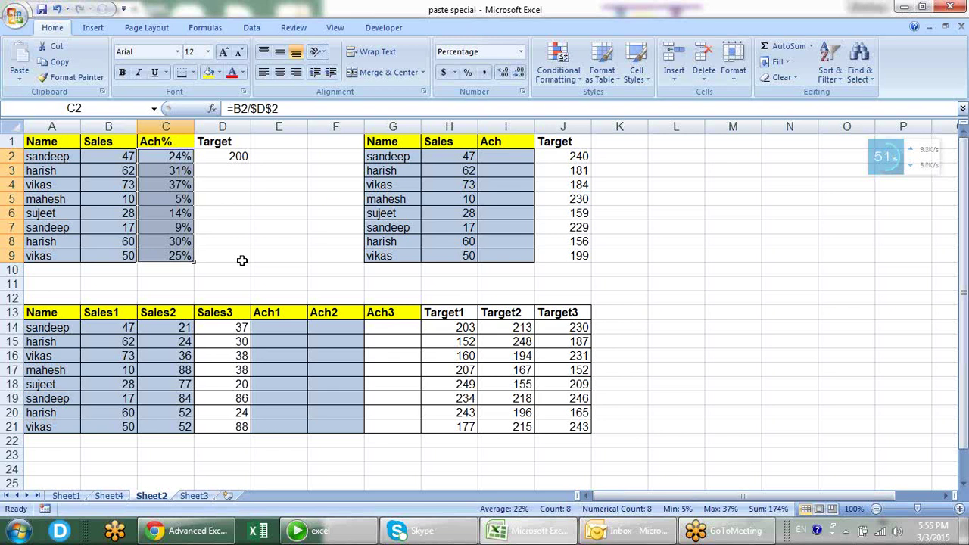
# - Reset the Ach% range C2:C9 to the General number format and clear its formulas
pyautogui.hotkey('ctrl', 'shift', '~')
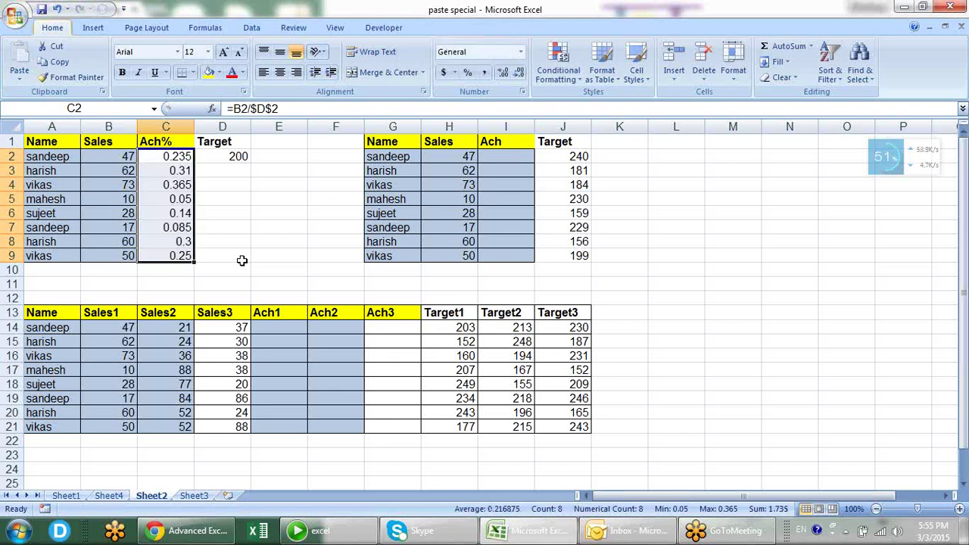
pyautogui.press('Delete')
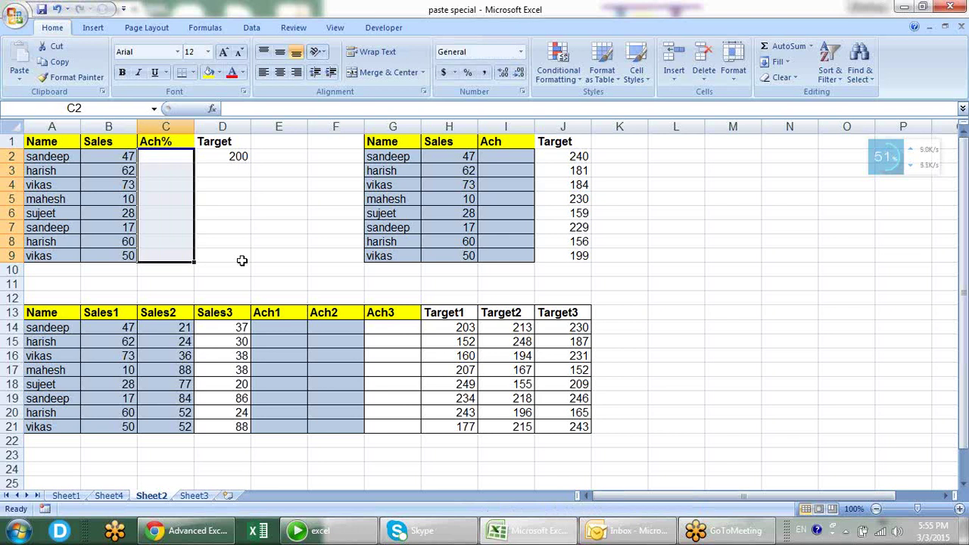
pyautogui.moveTo(242, 260); pyautogui.dragTo(243, 244)
pyautogui.click(195, 175)
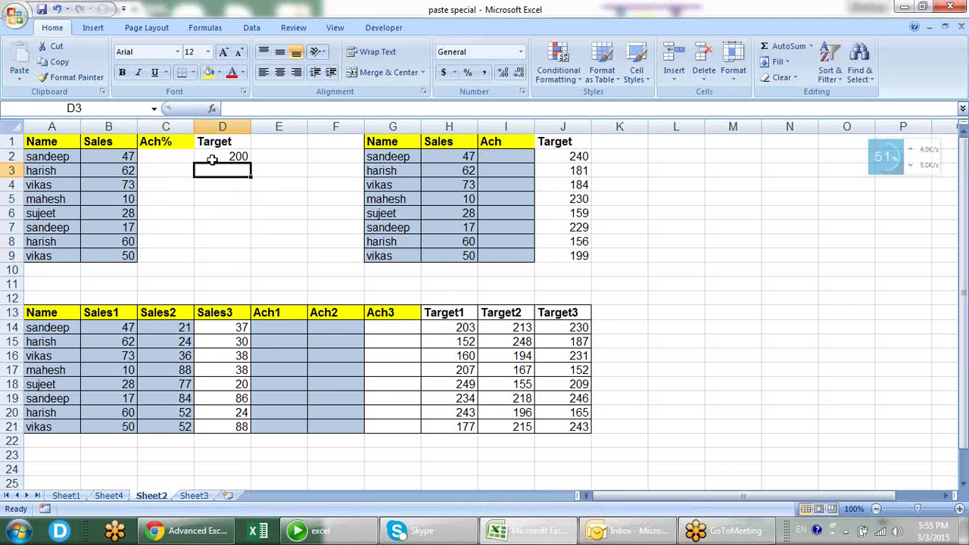
pyautogui.click(212, 159)
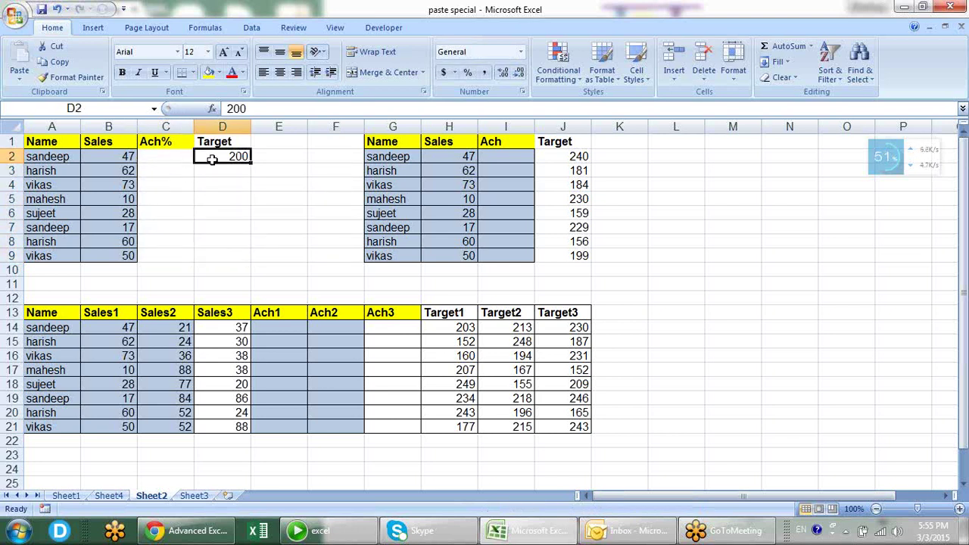
pyautogui.hotkey('ctrl', 'c')
pyautogui.press('Left')
pyautogui.press('Left')
pyautogui.click(212, 159)
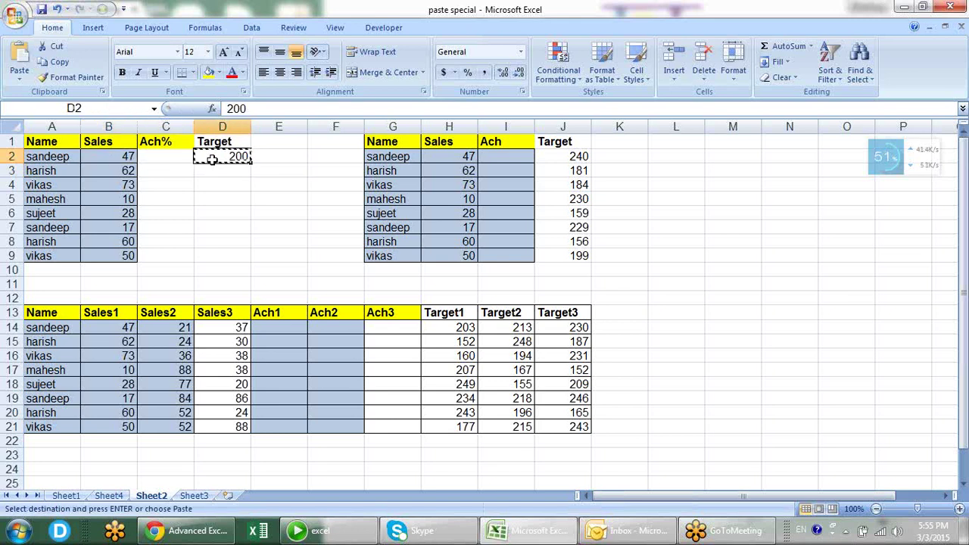
pyautogui.press('Escape')
# - Copy the Sales values in B2:B9 into the Ach% column starting at C2
pyautogui.press('Left')
pyautogui.press('Left')
pyautogui.hotkey('ctrl', 'shift', 'Down')
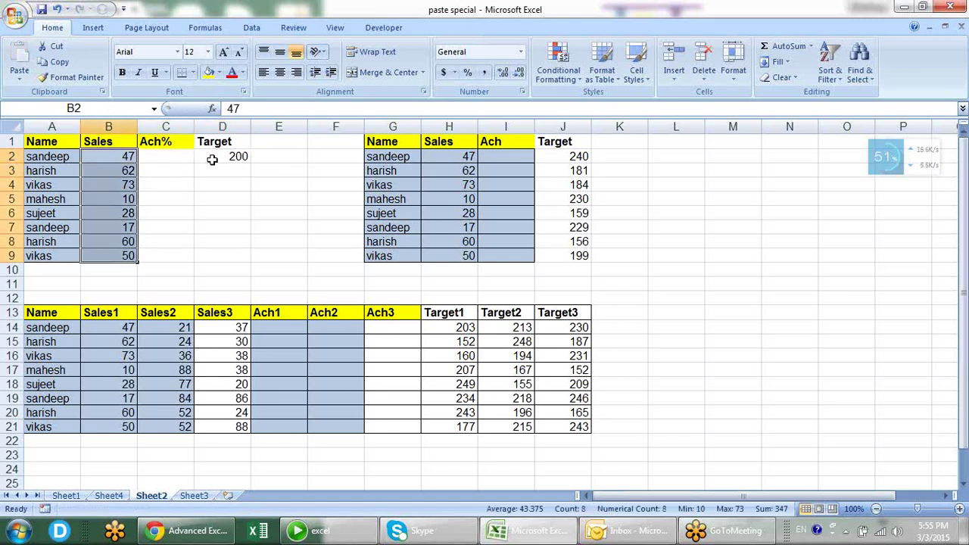
pyautogui.hotkey('ctrl', 'c')
pyautogui.press('Right')
pyautogui.press('Return')
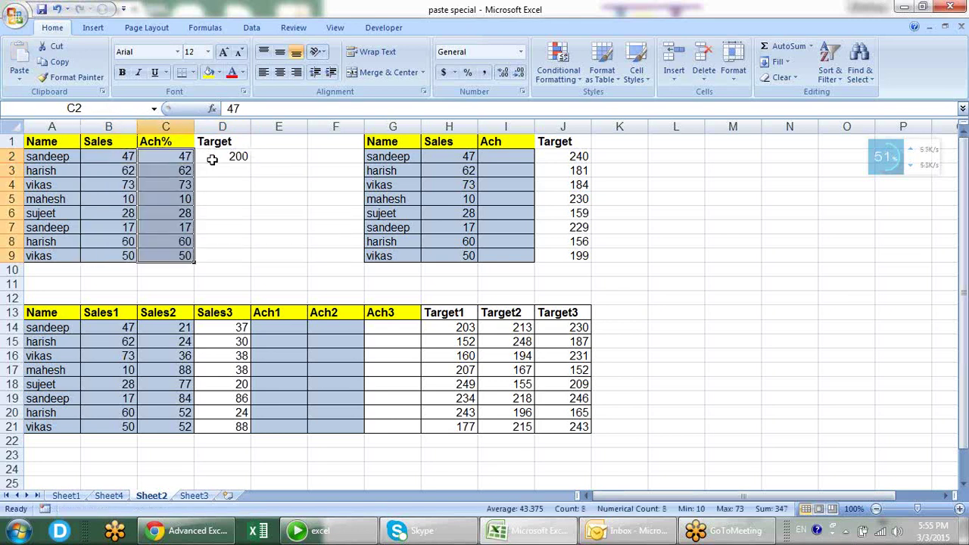
# - Divide the Ach% values in C2:C9 by the Target in D2 with Paste Special's Divide operation, and format them as percentages
pyautogui.press('Right')
pyautogui.press('Right')
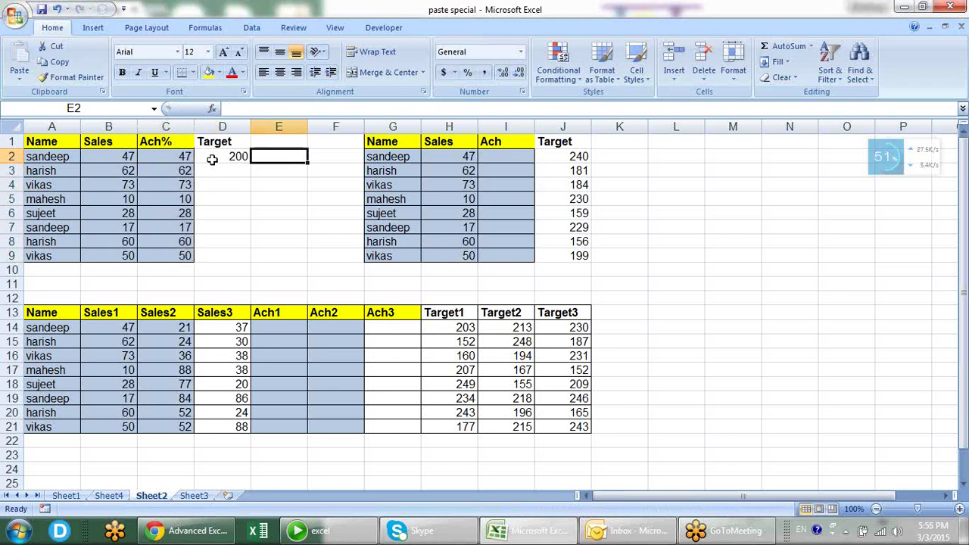
pyautogui.press('Left')
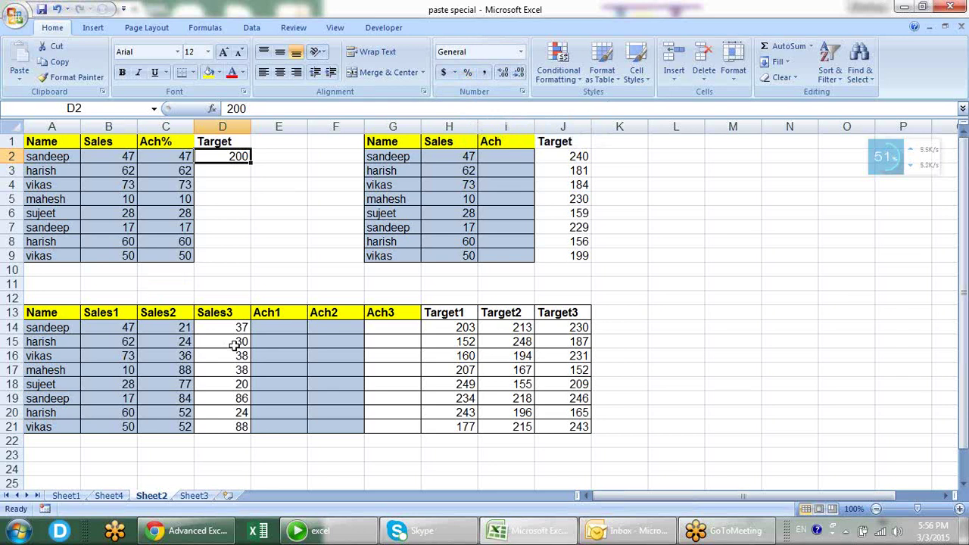
pyautogui.hotkey('ctrl', 'c')
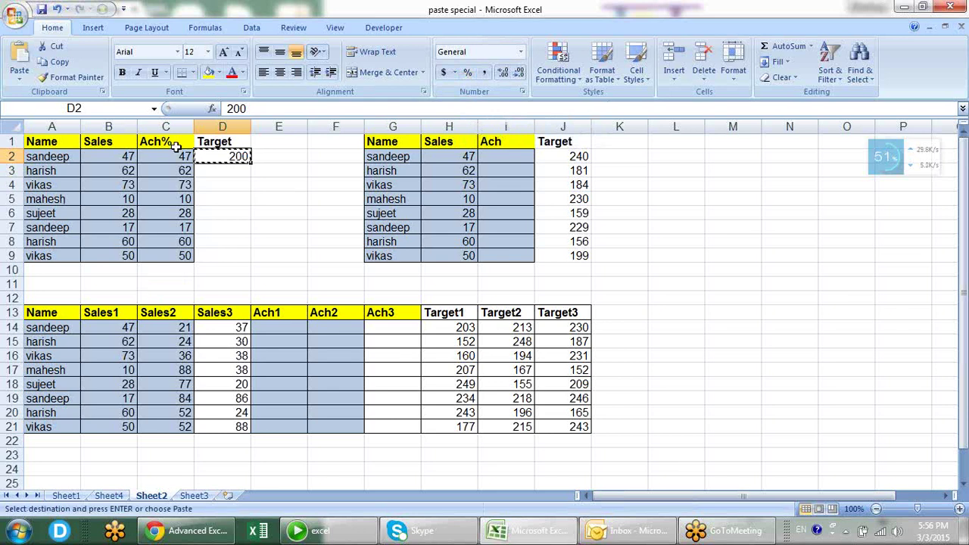
pyautogui.moveTo(180, 156); pyautogui.dragTo(173, 252)
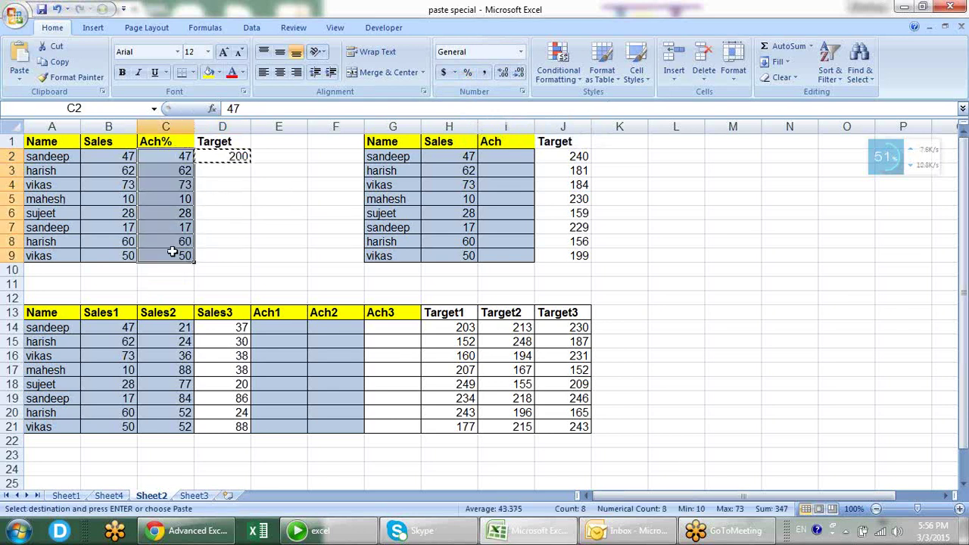
pyautogui.click(23, 73)
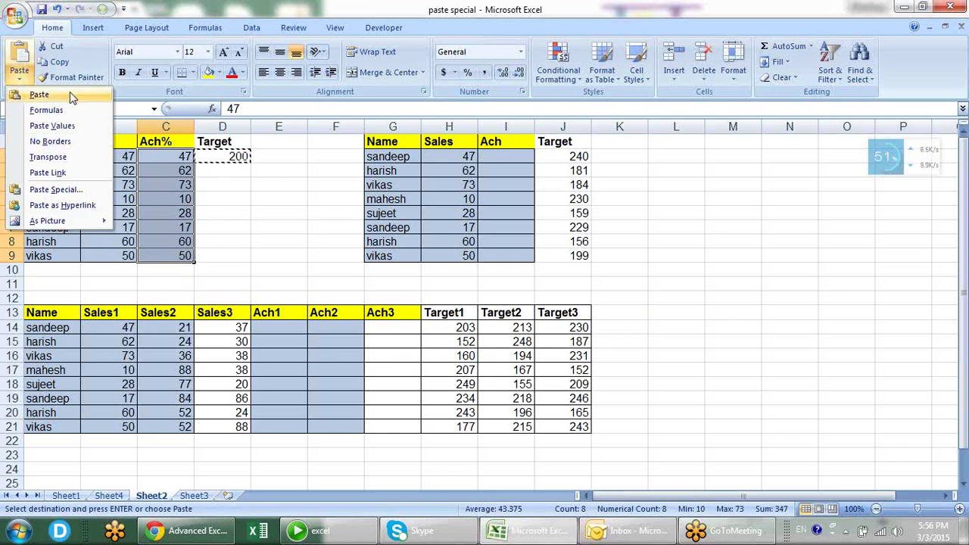
pyautogui.click(84, 189)
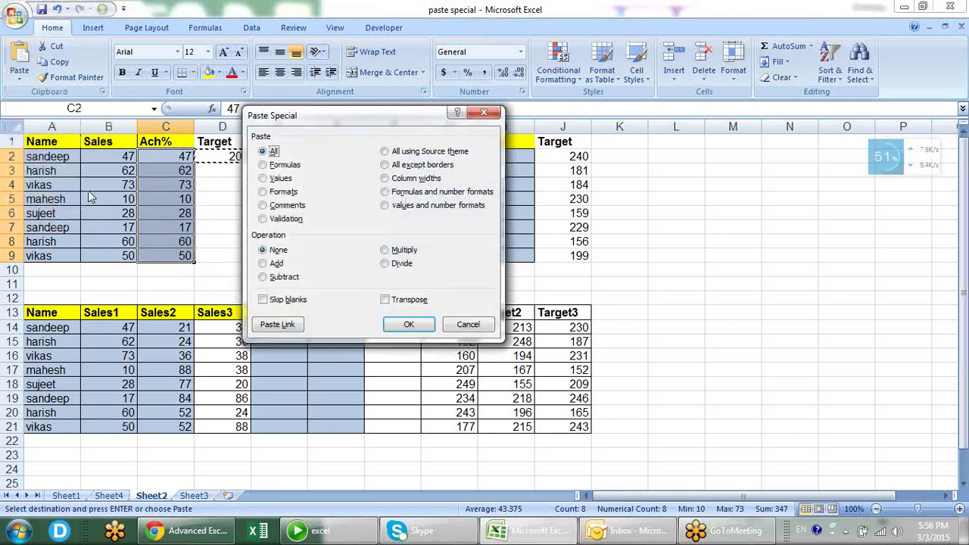
pyautogui.click(402, 265)
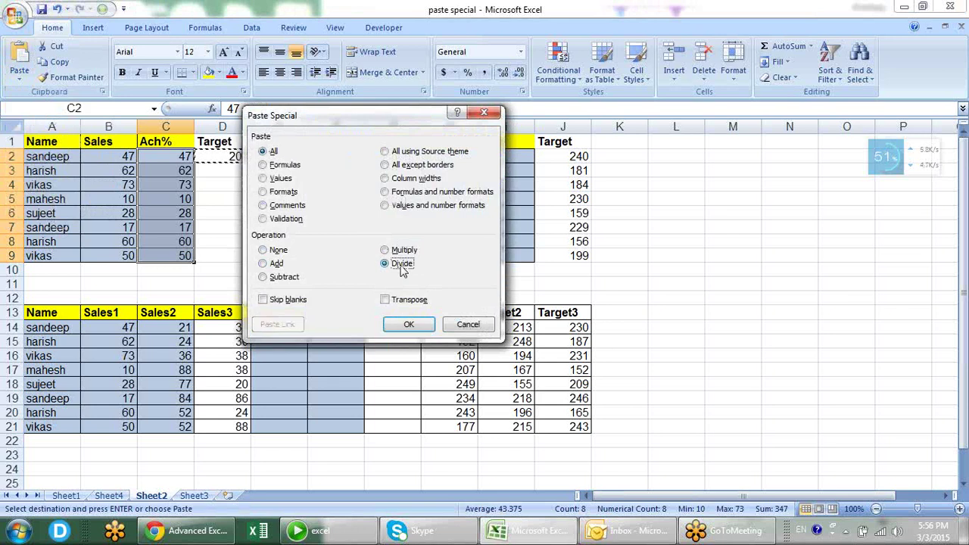
pyautogui.click(411, 324)
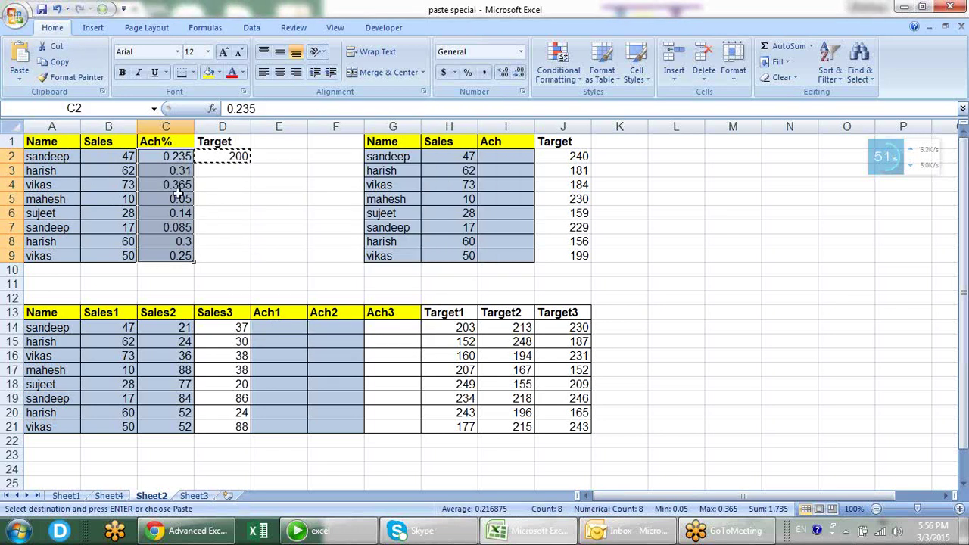
pyautogui.click(468, 72)
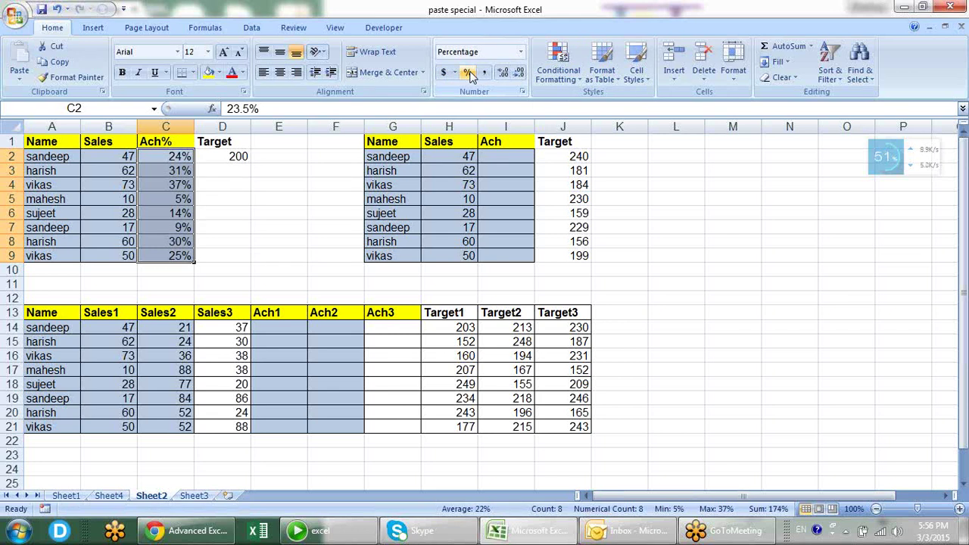
# - Examine the Name, Sales, Ach and Target columns of the second table, including the individual targets in J2:J9
pyautogui.press('Right')
pyautogui.press('Right')
pyautogui.press('Right')
pyautogui.press('Right')
pyautogui.press('Right')
pyautogui.press('Right')
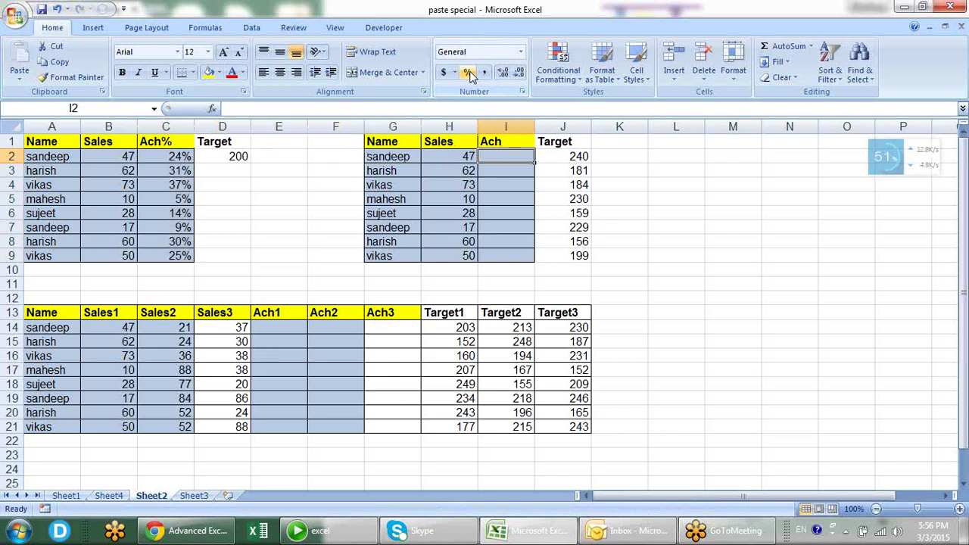
pyautogui.press('Left')
pyautogui.press('Left')
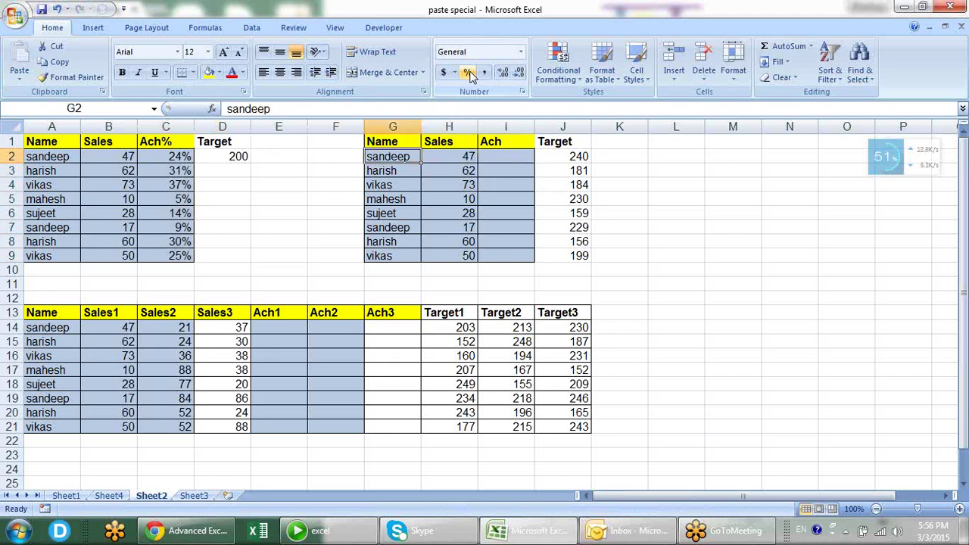
pyautogui.press('Right')
pyautogui.press('Right')
pyautogui.press('Right')
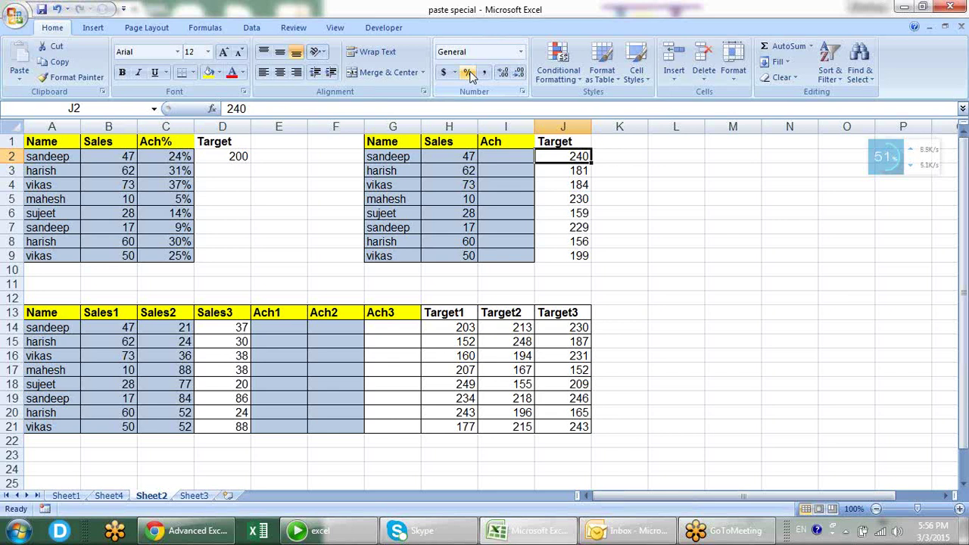
pyautogui.press('Left')
pyautogui.press('Left')
pyautogui.press('Left')
pyautogui.press('Right')
pyautogui.press('Right')
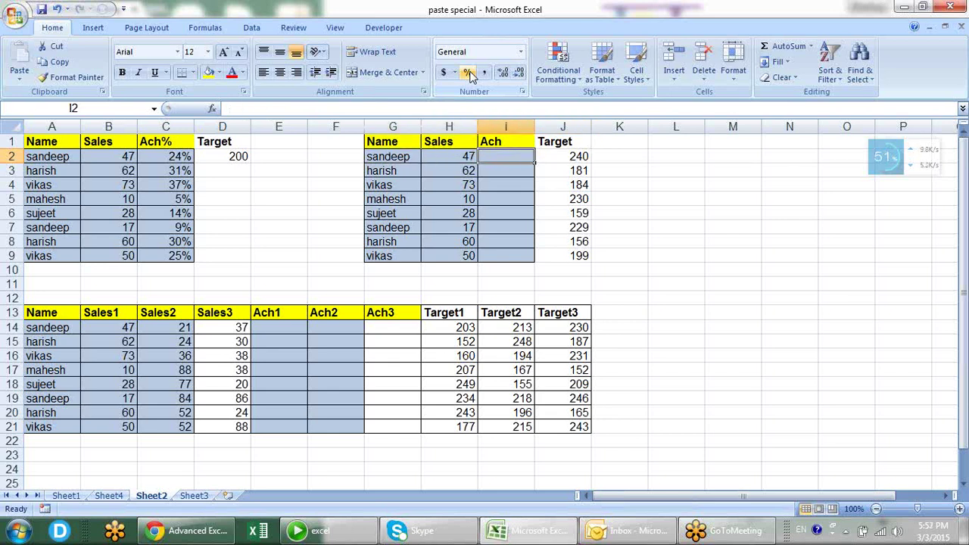
pyautogui.press('Right')
pyautogui.press('Right')
pyautogui.press('Left')
pyautogui.hotkey('ctrl', 'shift', 'Down')
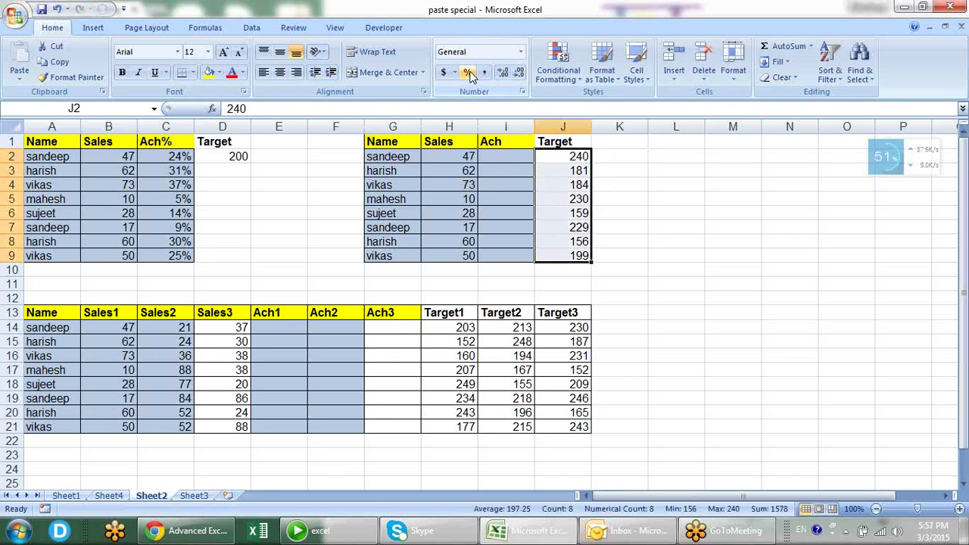
# - Copy the Sales values in H2:H9 into the second table's Ach column starting at I2
pyautogui.press('Left')
pyautogui.press('Left')
pyautogui.hotkey('ctrl', 'shift', 'Down')
pyautogui.hotkey('ctrl', 'c')
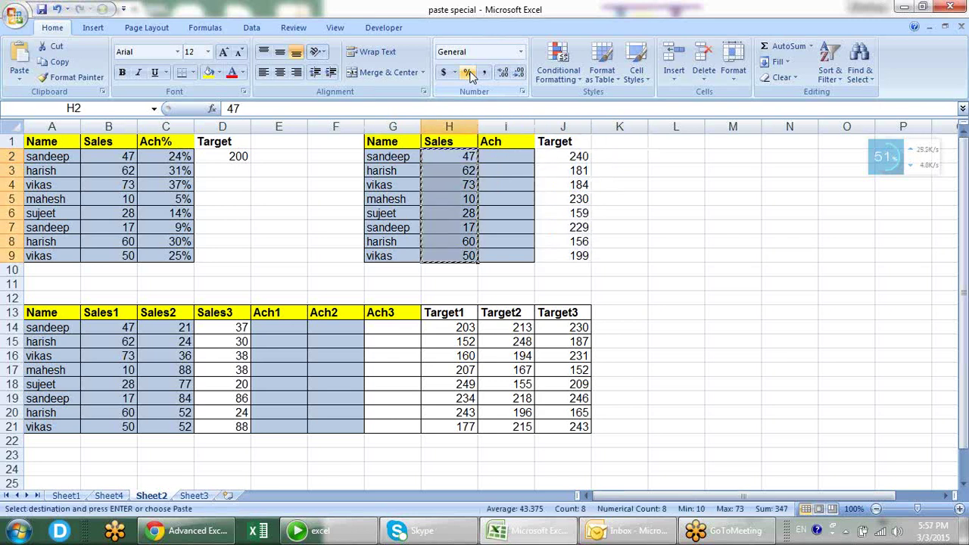
pyautogui.press('Right')
pyautogui.press('Return')
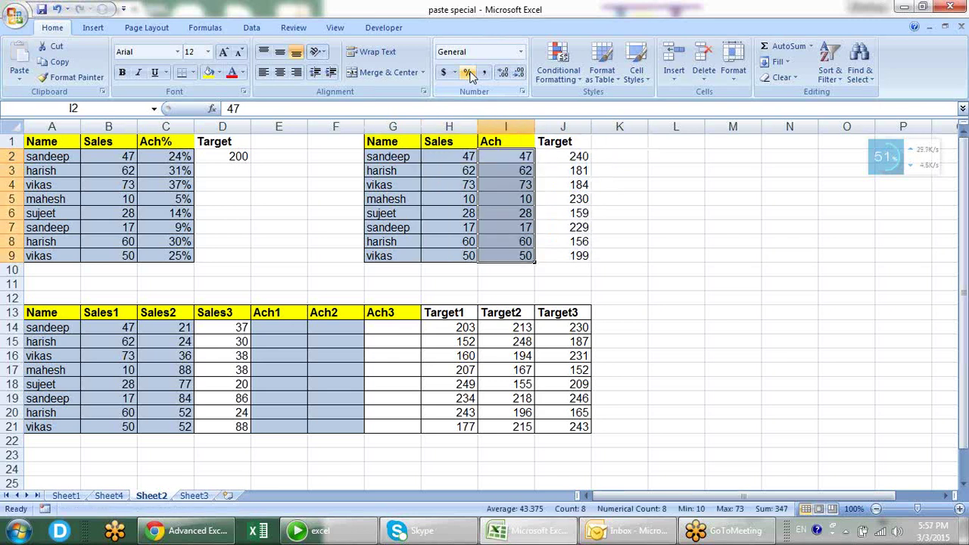
# - Copy the individual Target values in J2:J9 of the second table
pyautogui.press('Left')
pyautogui.press('Right')
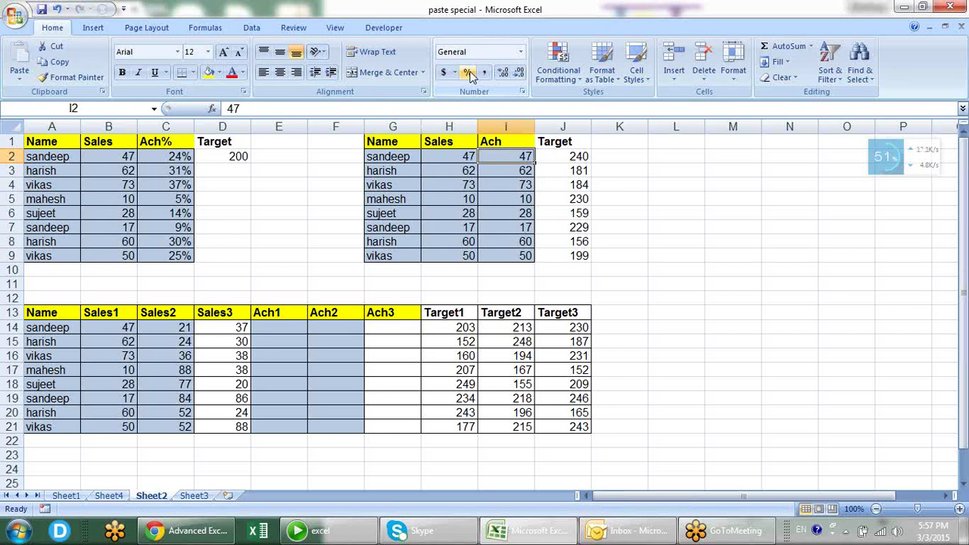
pyautogui.press('Right')
pyautogui.hotkey('ctrl', 'shift', 'Down')
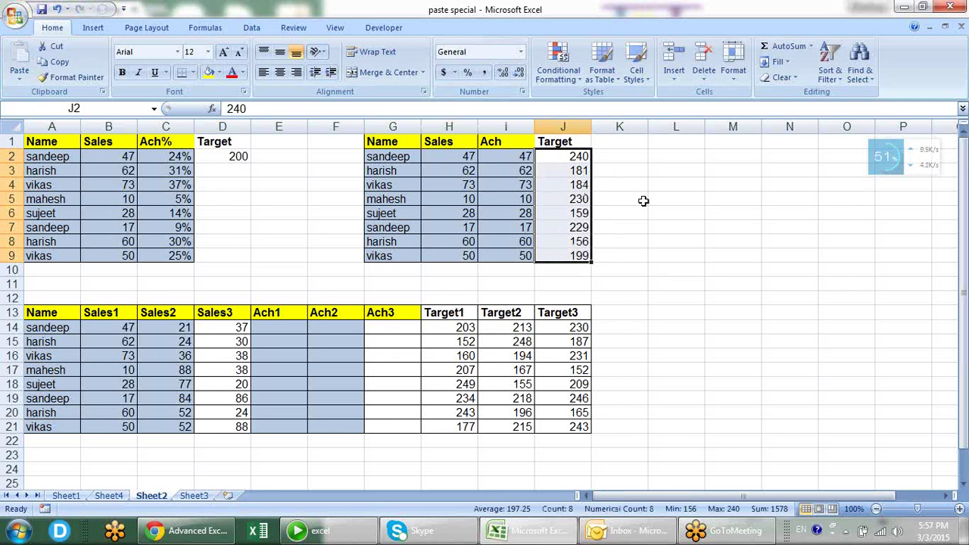
pyautogui.hotkey('ctrl', 'c')
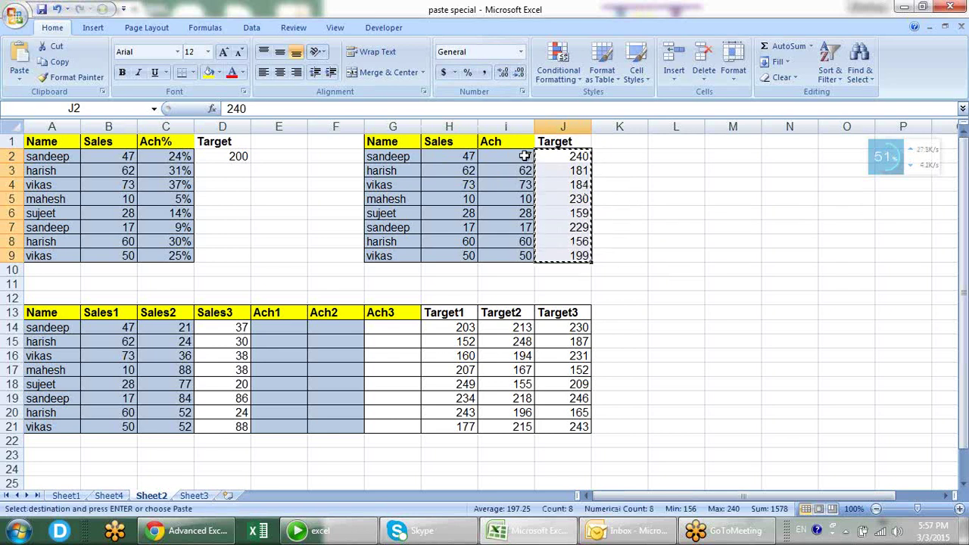
# - Divide the Ach values in I2:I9 by the copied targets with Paste Special's Divide operation, and format them as percentages
pyautogui.moveTo(523, 158); pyautogui.dragTo(521, 251)
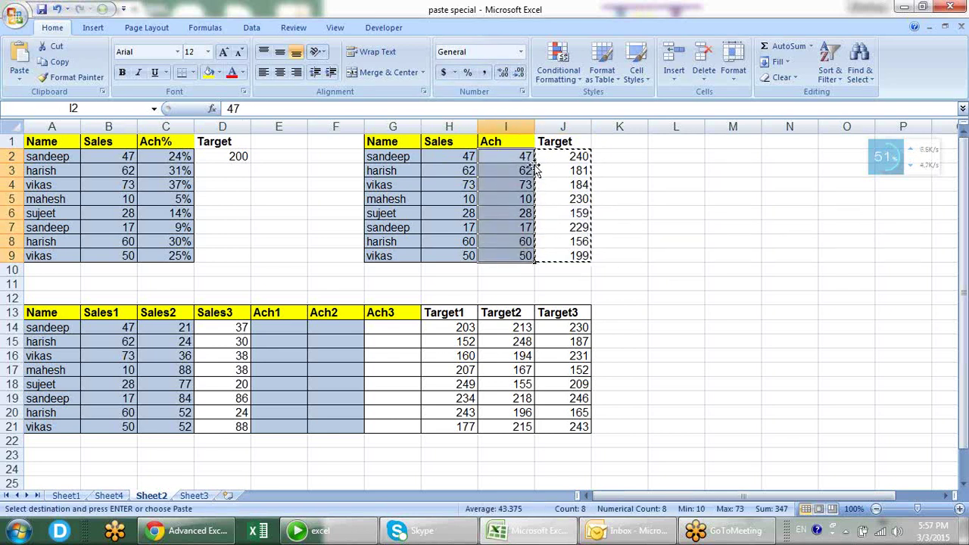
pyautogui.hotkey('alt', 'e')
pyautogui.press('s')
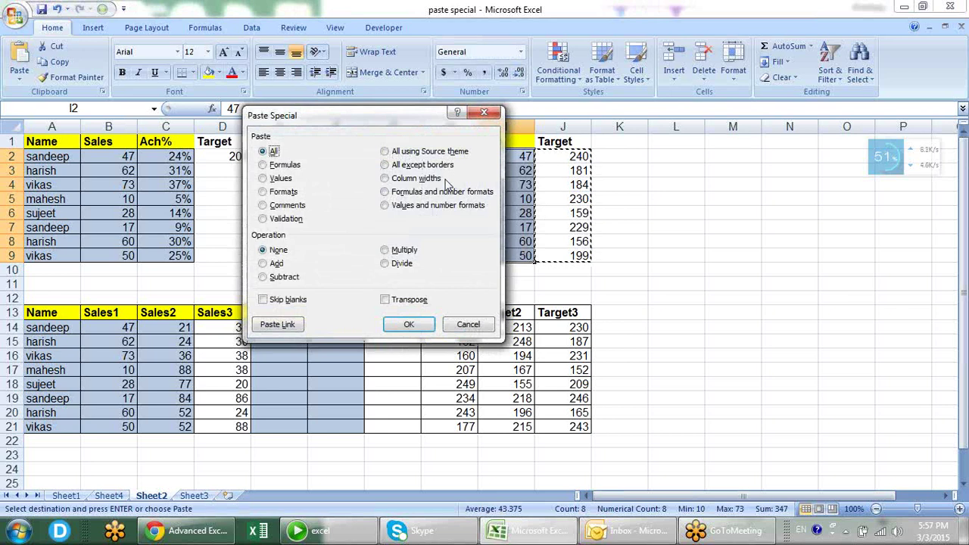
pyautogui.moveTo(377, 116); pyautogui.dragTo(301, 120)
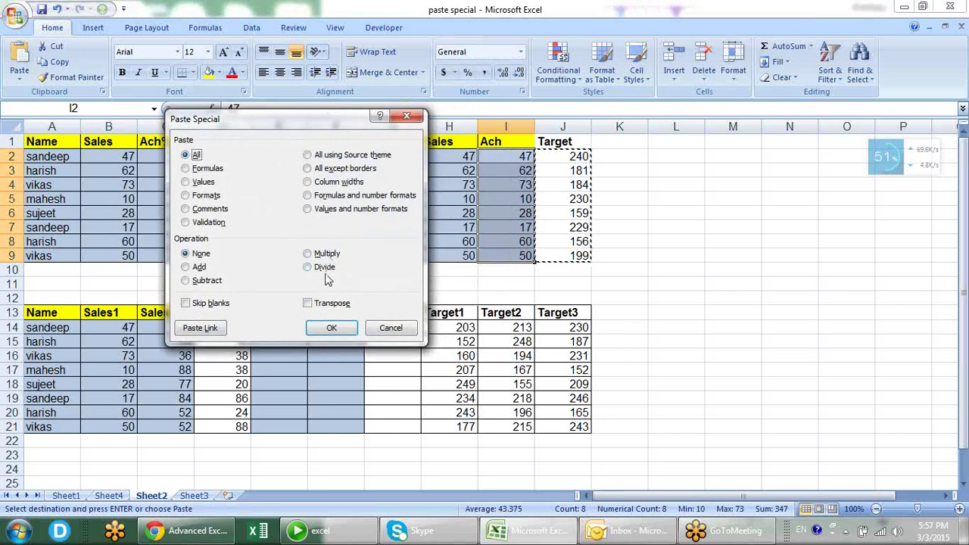
pyautogui.click(324, 267)
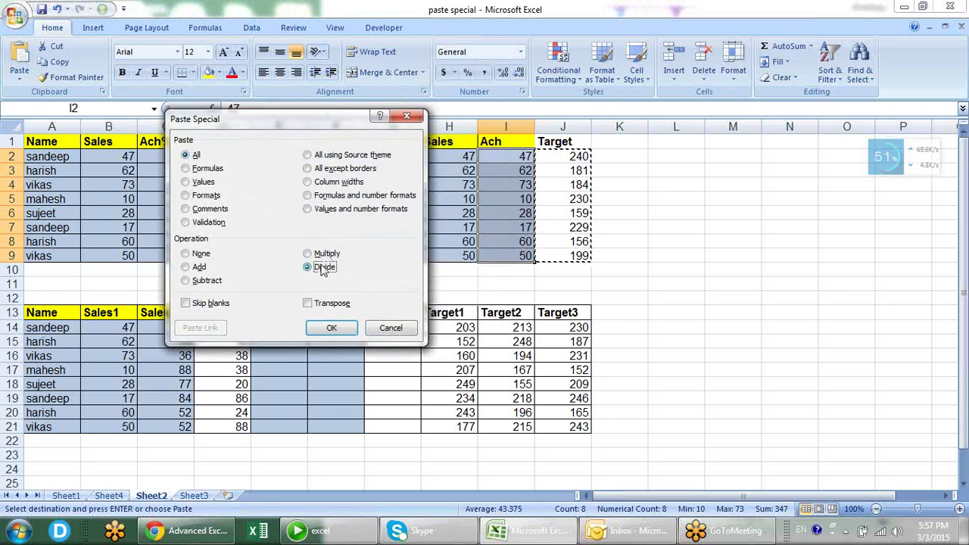
pyautogui.click(330, 329)
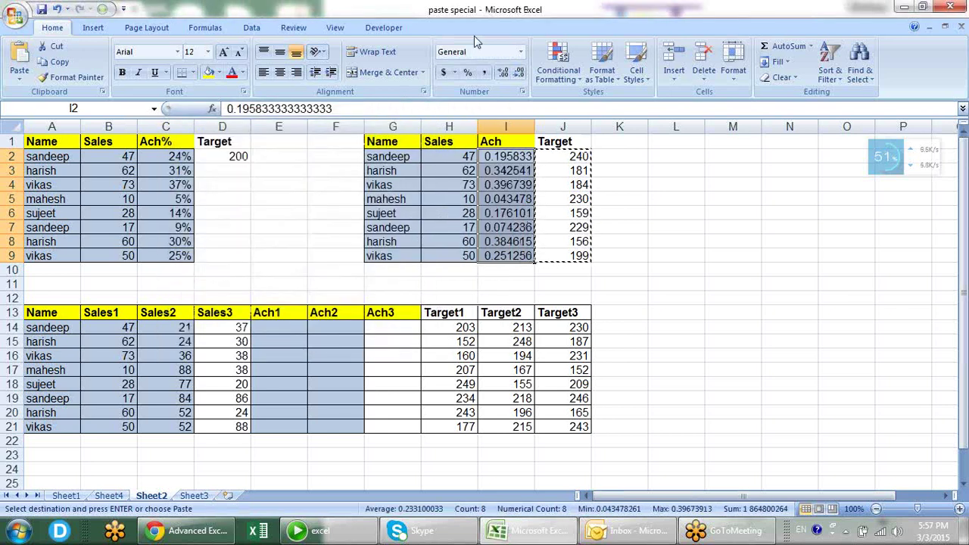
pyautogui.click(467, 75)
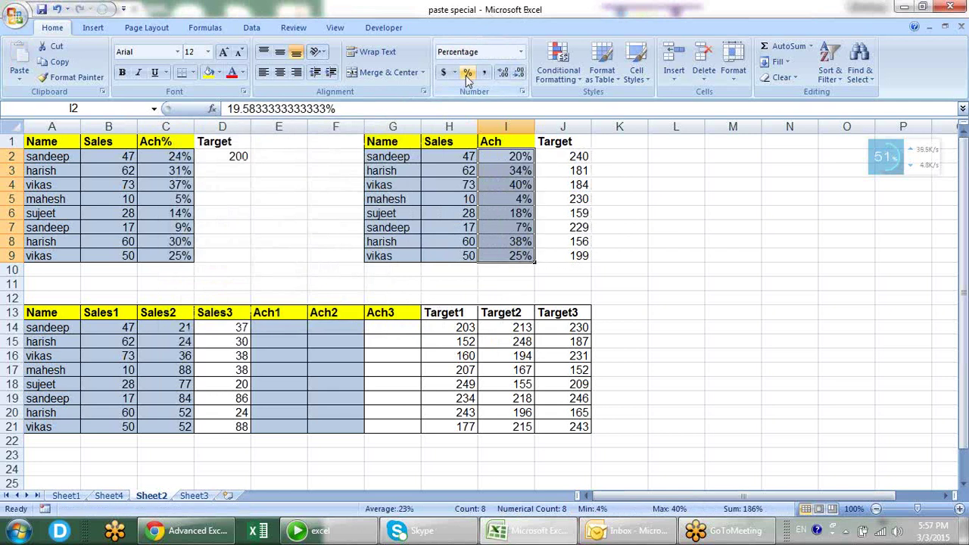
pyautogui.click(635, 218)
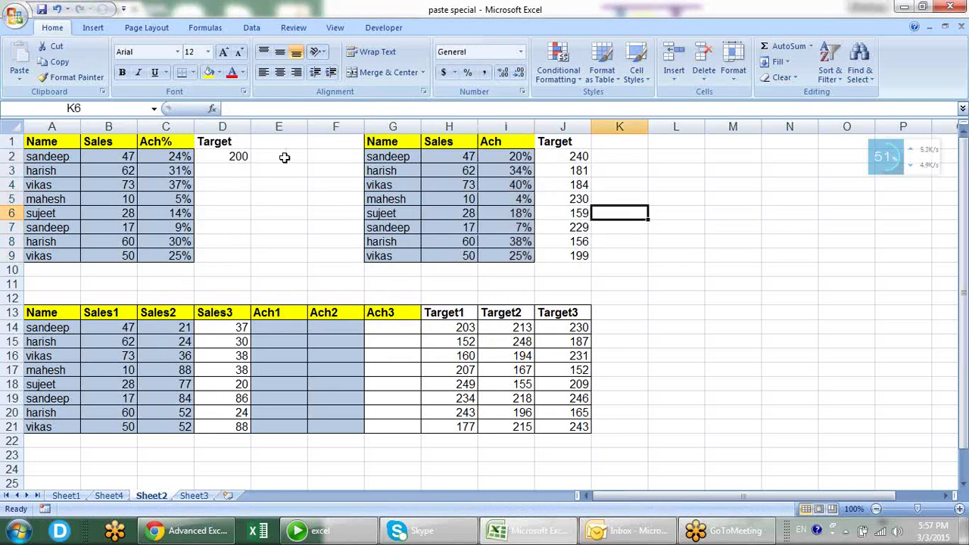
# - Compare the single Target in D2 with the individual targets in J2:J9, matching each Sales value to its own target
pyautogui.click(247, 159)
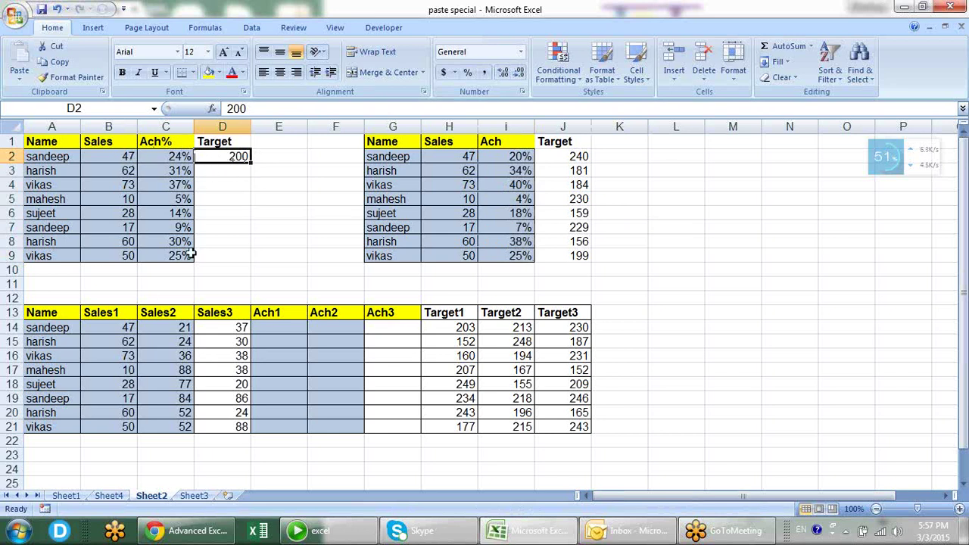
pyautogui.moveTo(560, 156); pyautogui.dragTo(566, 255)
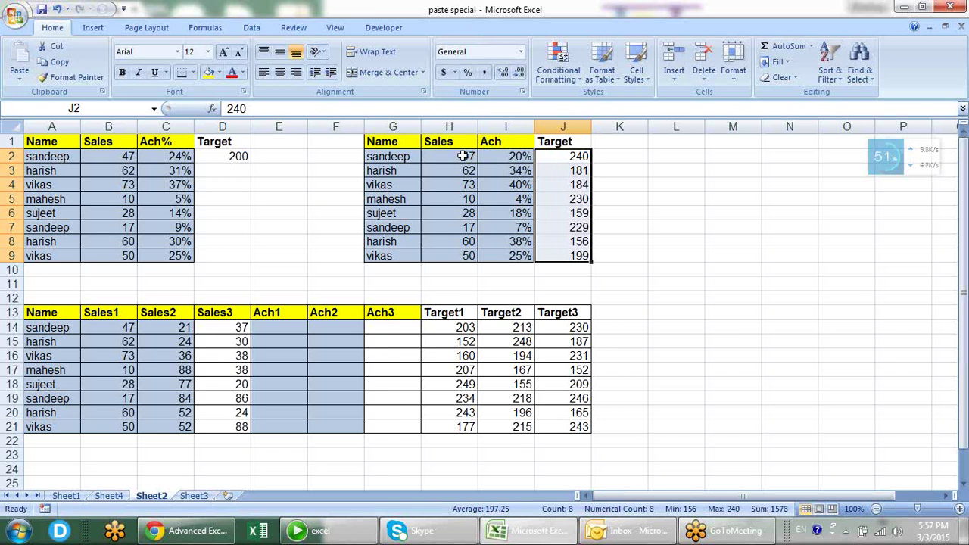
pyautogui.click(463, 156)
pyautogui.click(582, 154)
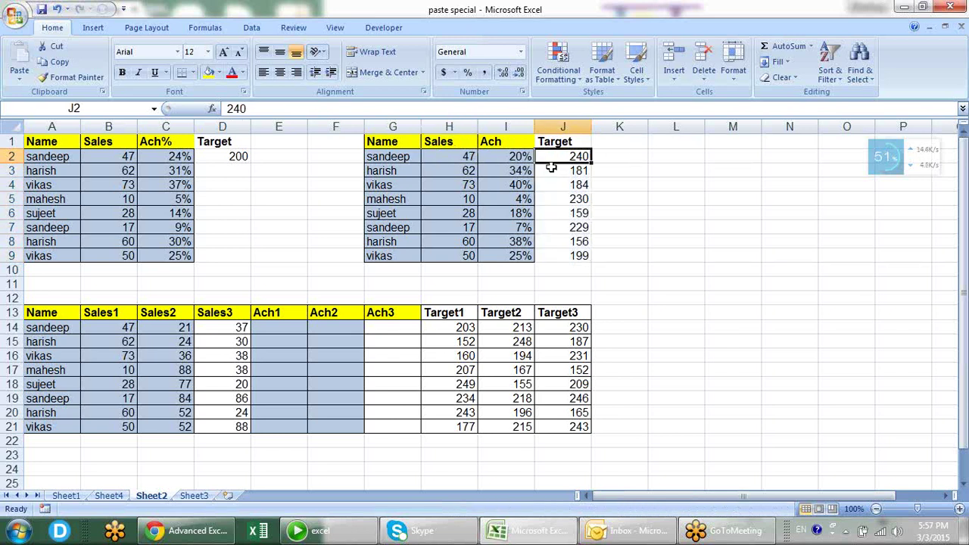
pyautogui.click(465, 168)
pyautogui.click(577, 177)
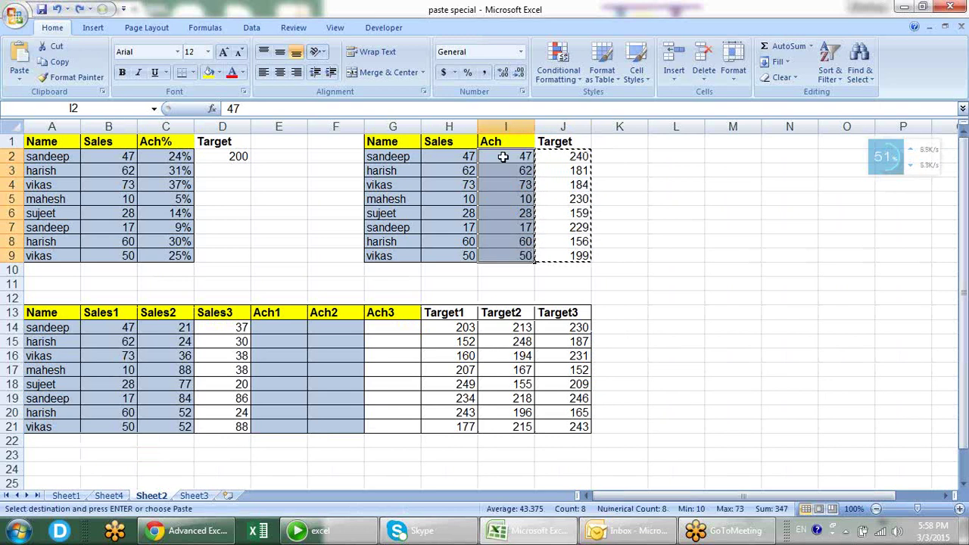
# - Repeat the Paste Special Divide of the sales copied in I2:I9 by the targets from J2:J9, and format the results as percentages
pyautogui.hotkey('alt', 'e')
pyautogui.press('s')
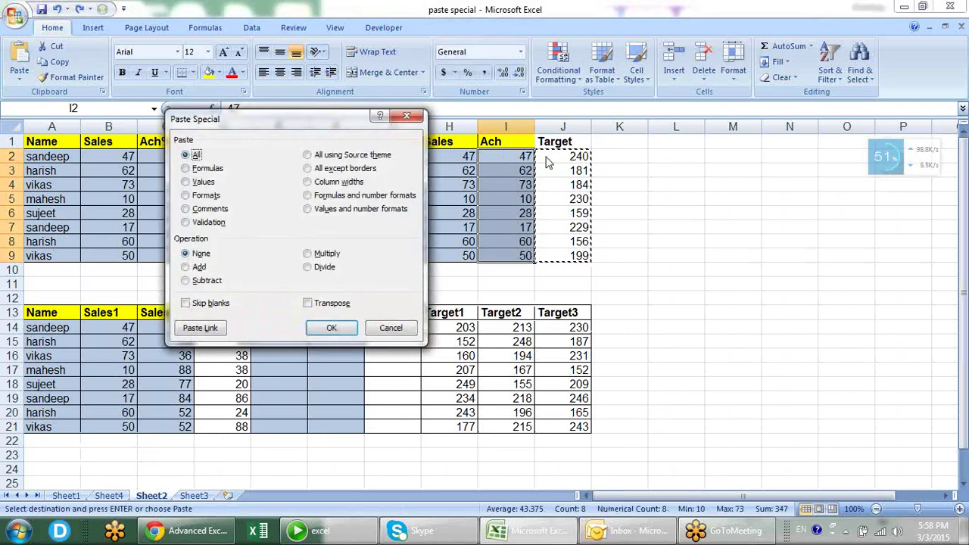
pyautogui.click(327, 268)
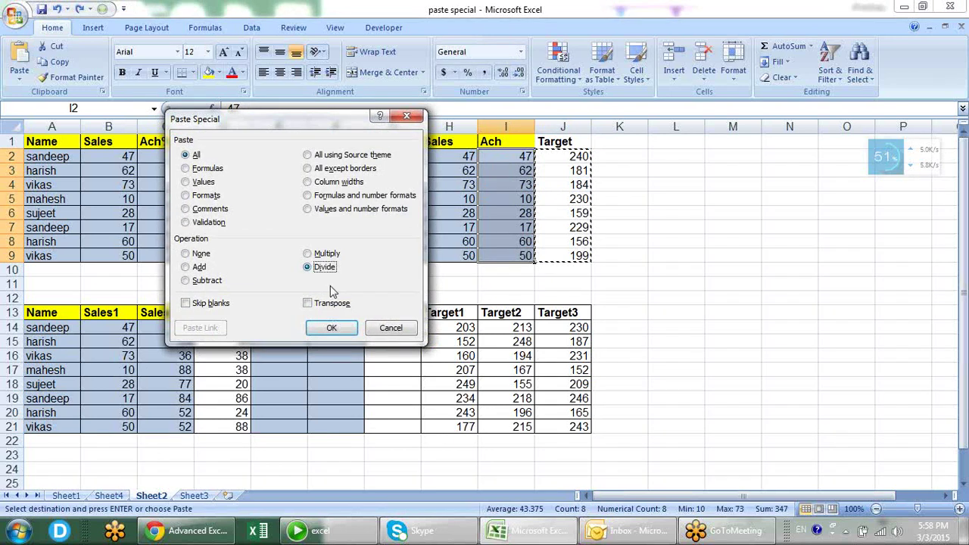
pyautogui.click(333, 328)
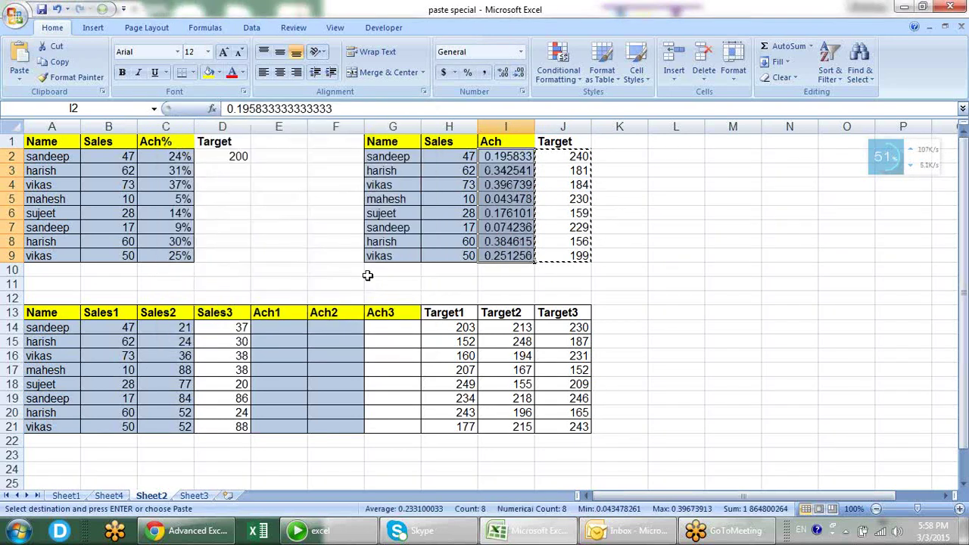
pyautogui.click(466, 78)
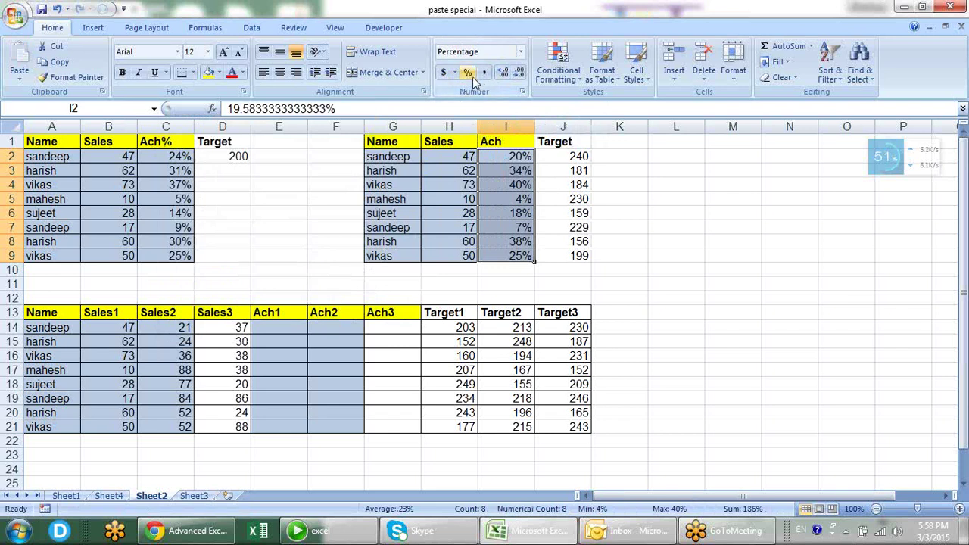
pyautogui.click(609, 272)
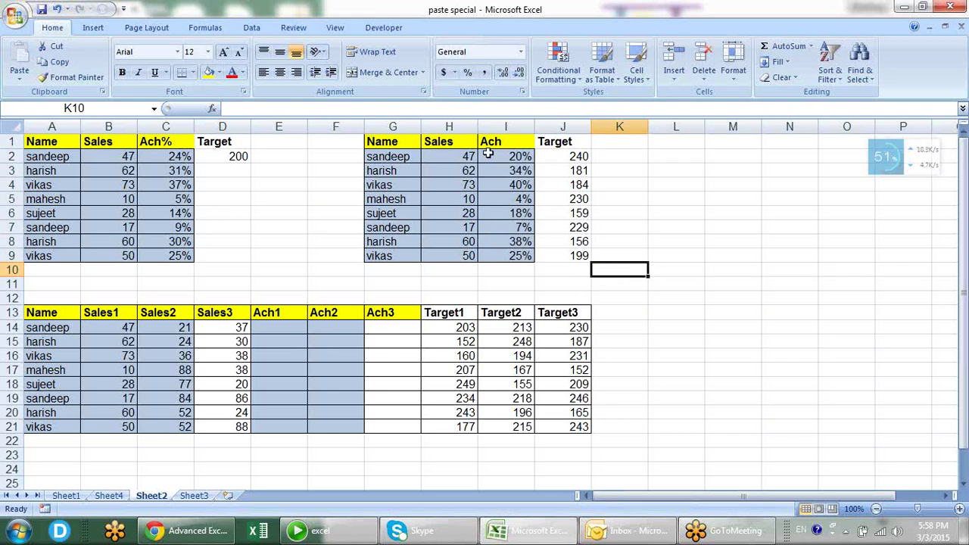
# - Enter 1 in the empty cell L3 and format it as a percentage
pyautogui.click(299, 330)
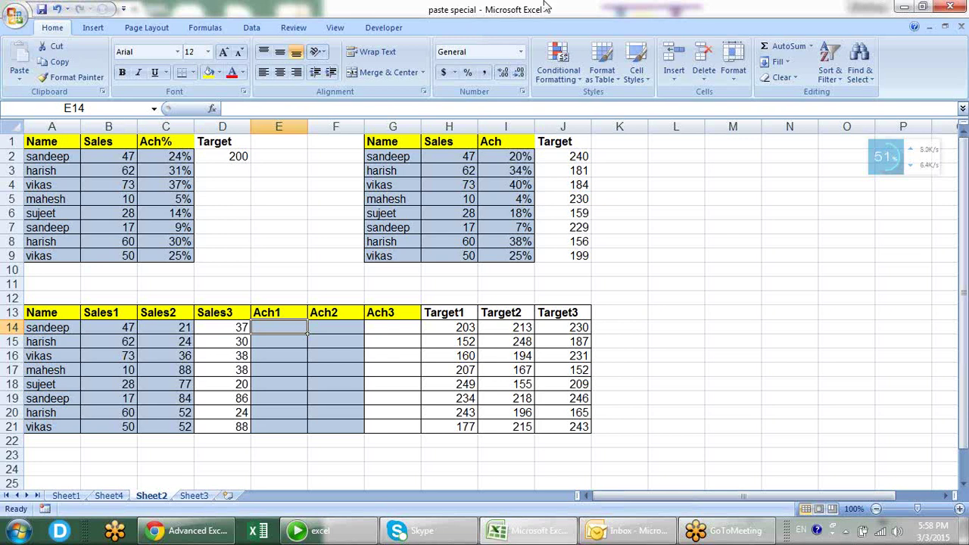
pyautogui.click(635, 159)
pyautogui.click(658, 172)
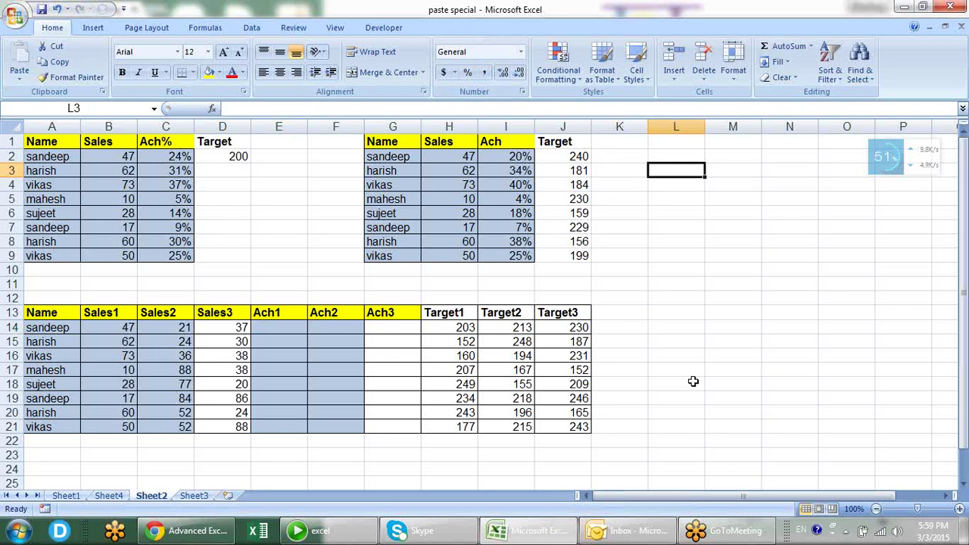
pyautogui.write('1')
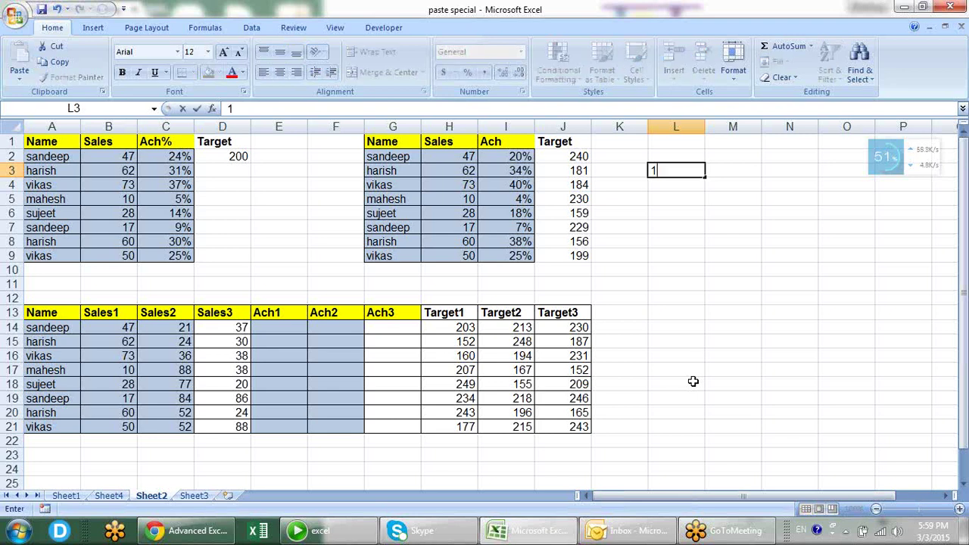
pyautogui.press('Return')
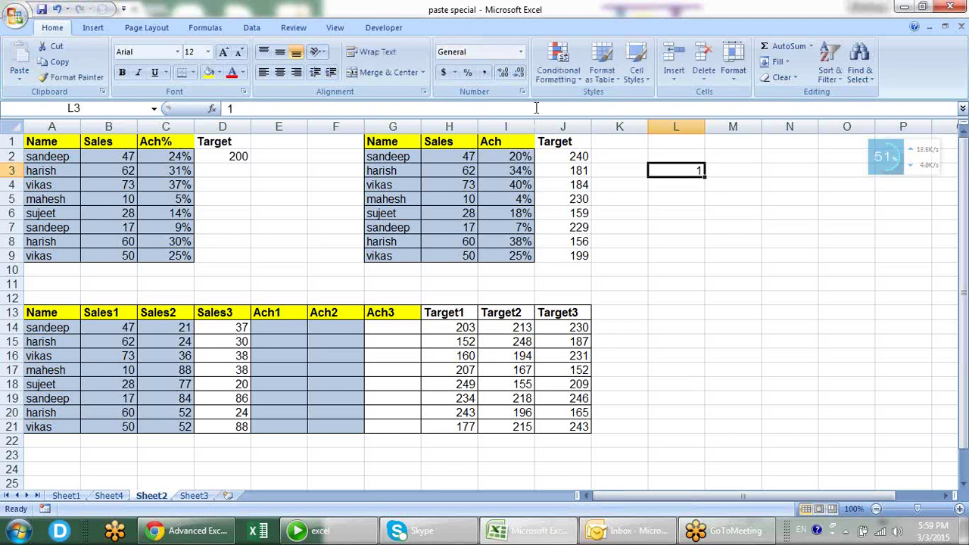
pyautogui.click(467, 72)
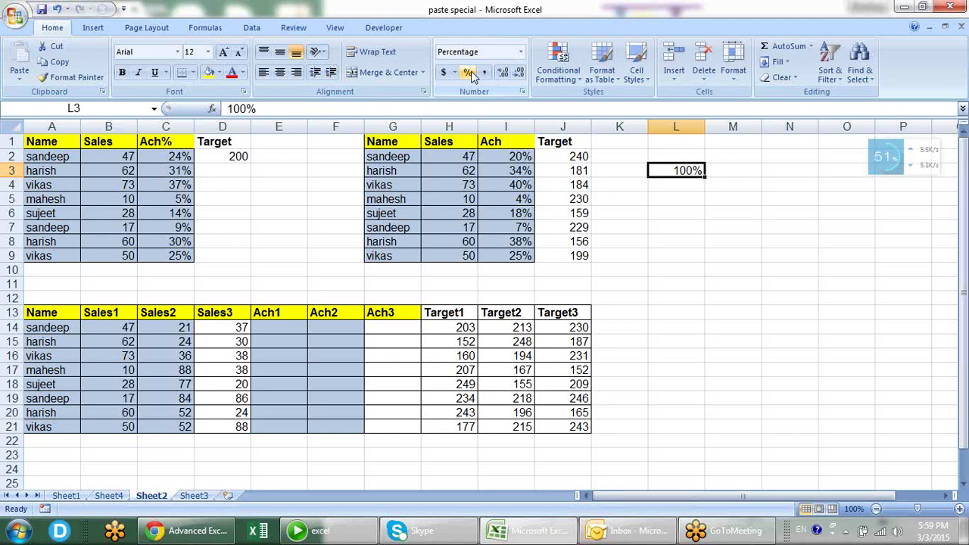
# - Enter .2 in cell L4 and format it as a percentage
pyautogui.press('Down')
pyautogui.write('.2')
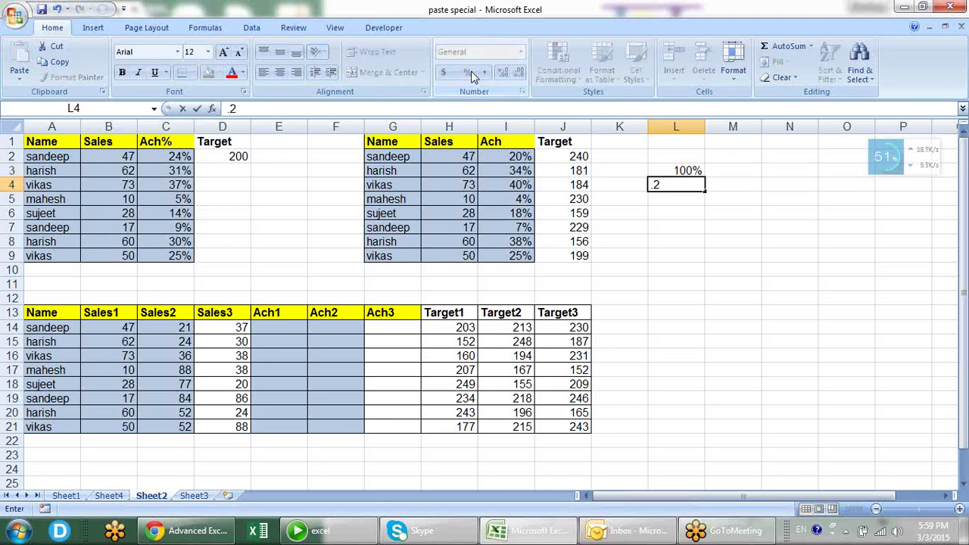
pyautogui.press('Return')
pyautogui.press('Up')
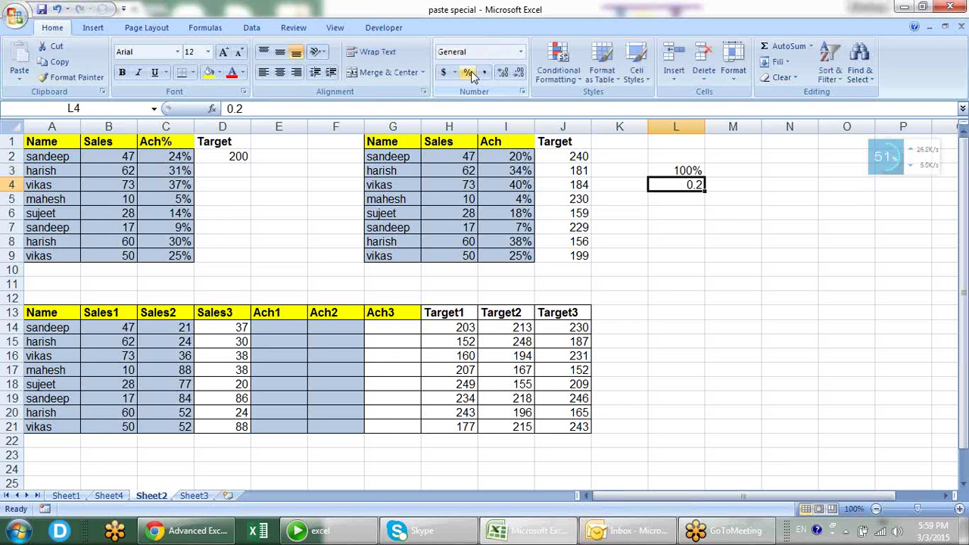
pyautogui.click(467, 74)
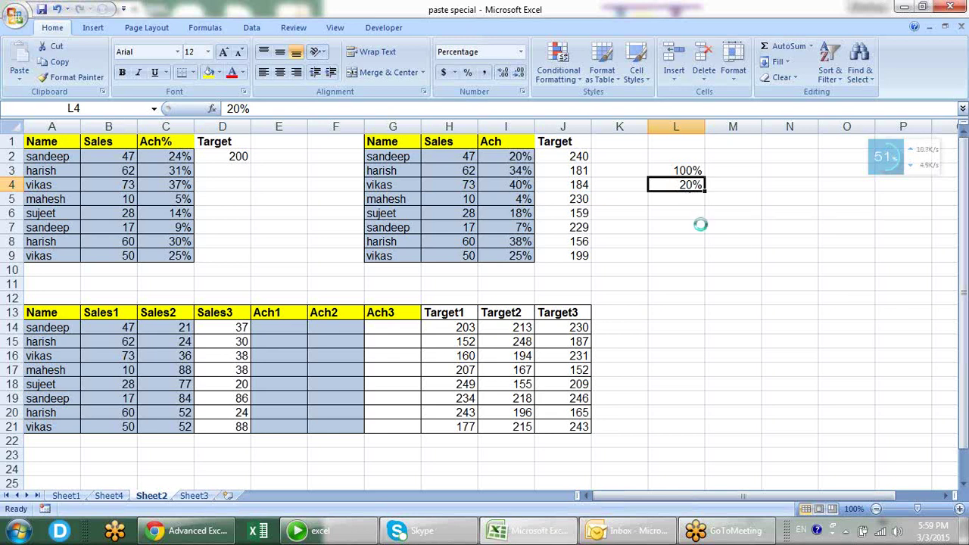
# - Reset the sample cells L3:L4 to the General number format and delete their contents
pyautogui.hotkey('ctrl', 'shift', '~')
pyautogui.press('Up')
pyautogui.hotkey('ctrl', 'shift', '~')
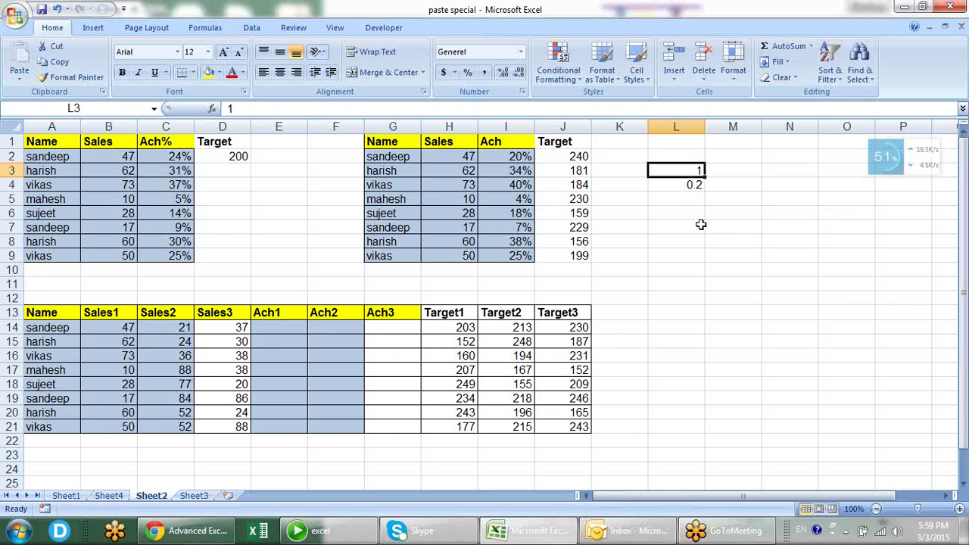
pyautogui.hotkey('shift', 'Down')
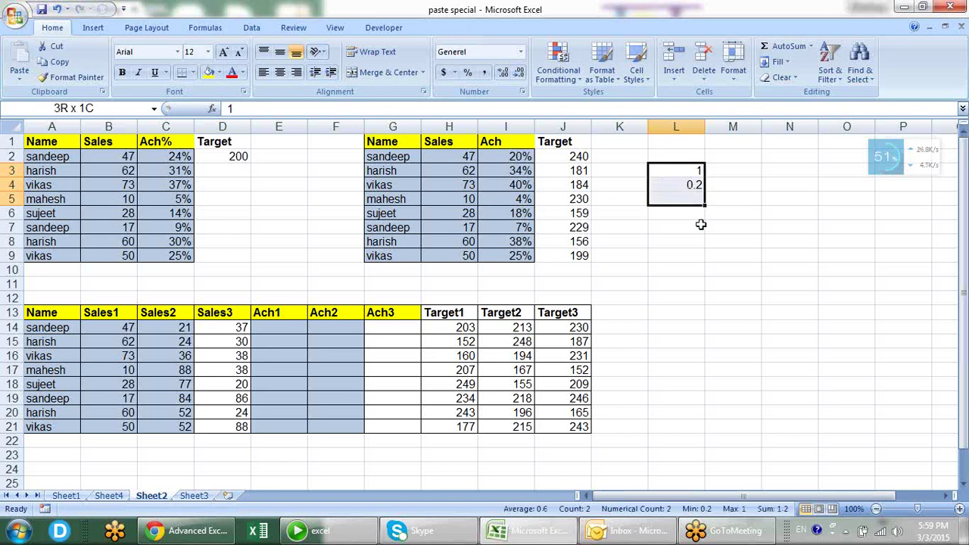
pyautogui.press('Delete')
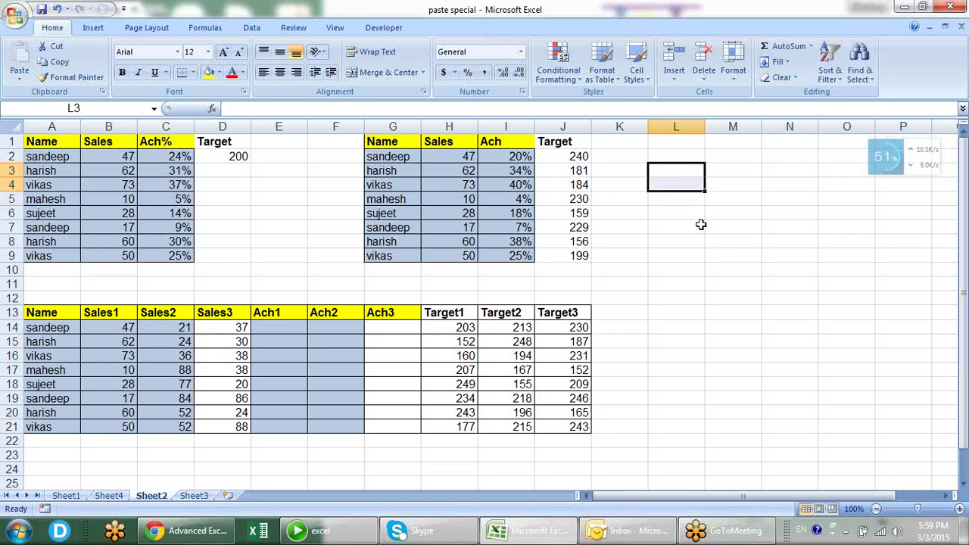
# - Change the Ach values in I2:I9 to the General number format
pyautogui.press('Left')
pyautogui.press('Left')
pyautogui.press('Up')
pyautogui.press('Left')
pyautogui.hotkey('ctrl', 'shift', 'Down')
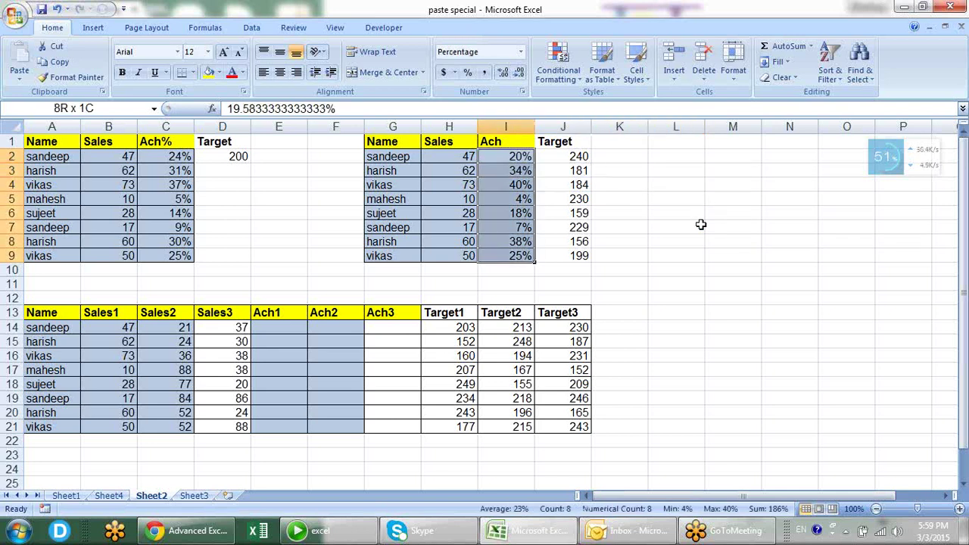
pyautogui.hotkey('ctrl', 'shift', '`')
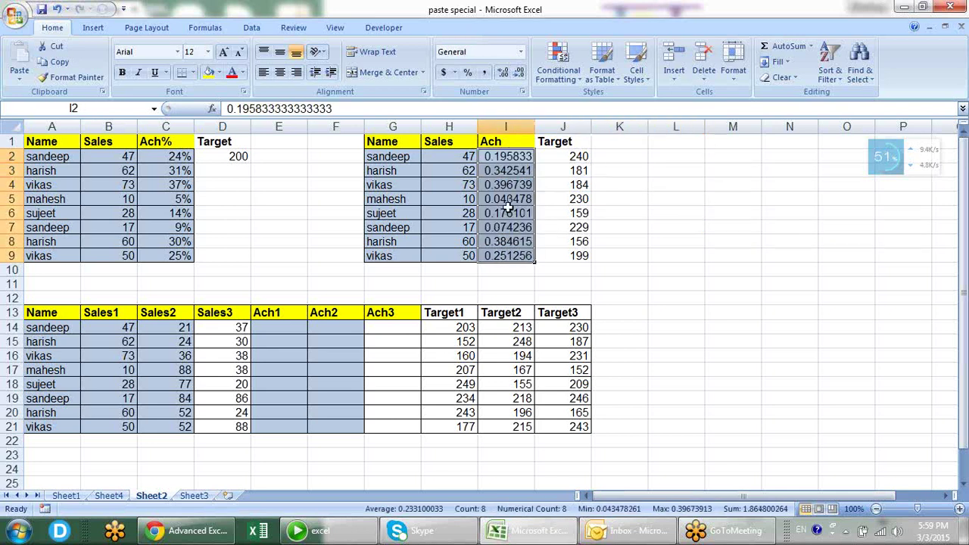
pyautogui.click(619, 222)
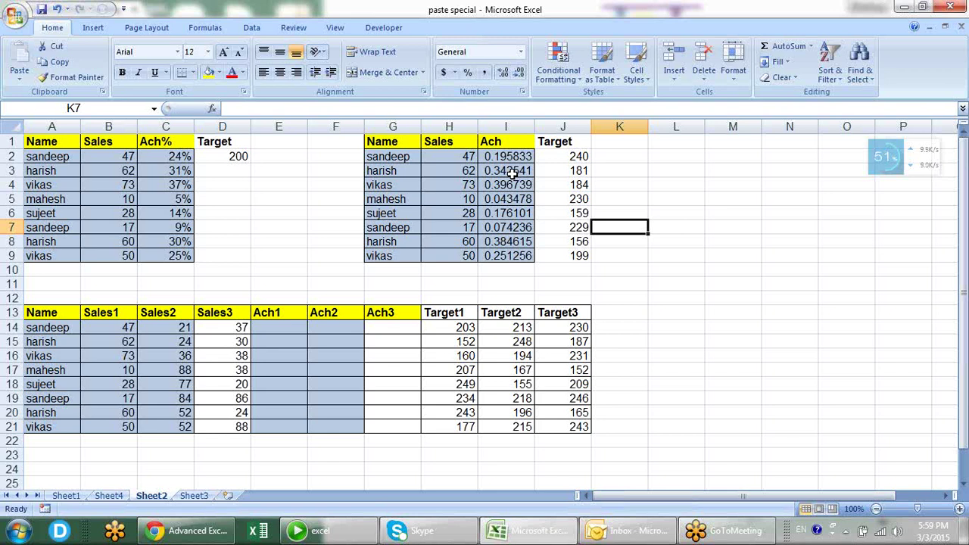
# - Format the Ach values in I2:I9 as percentages
pyautogui.press('Left')
pyautogui.press('Left')
pyautogui.press('Up')
pyautogui.press('Up')
pyautogui.press('Up')
pyautogui.press('Up')
pyautogui.press('Up')
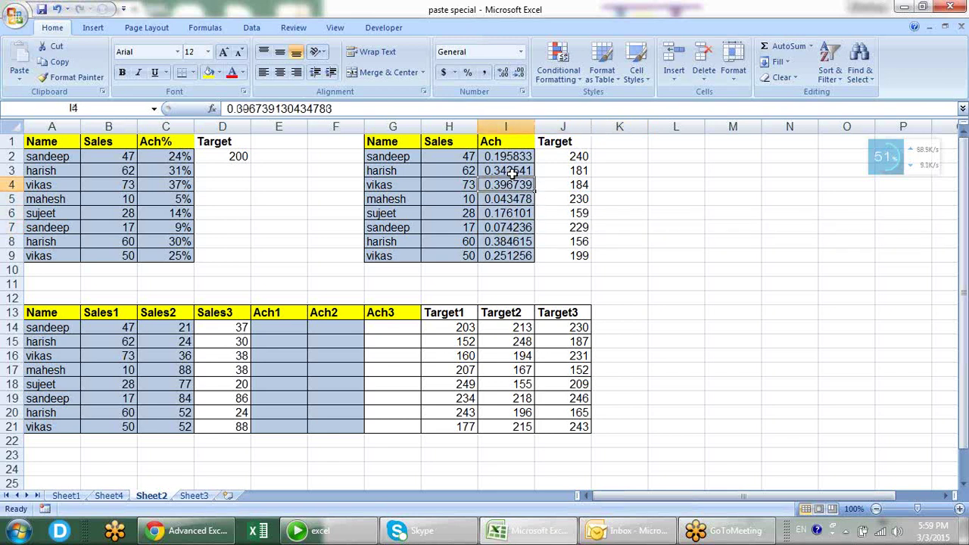
pyautogui.hotkey('ctrl', 'shift', 'Down')
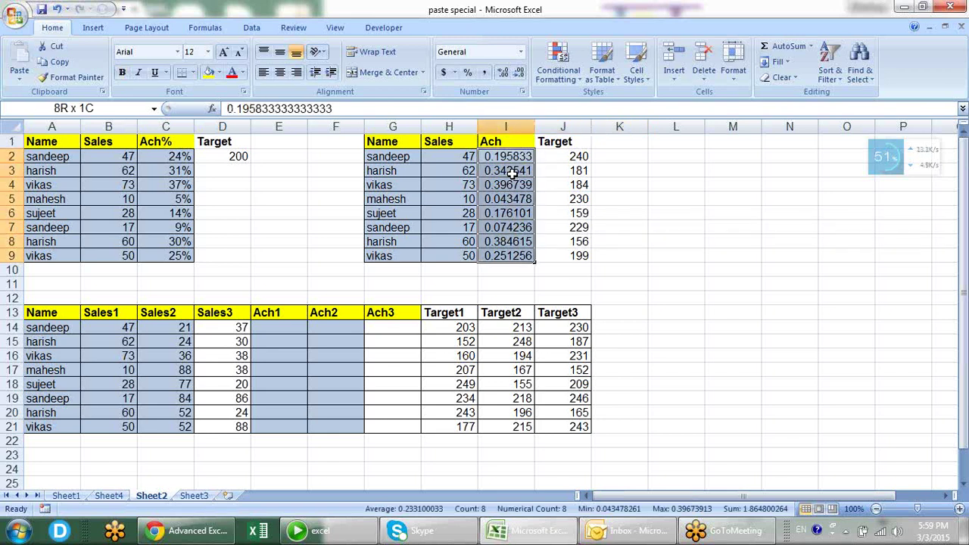
pyautogui.click(470, 81)
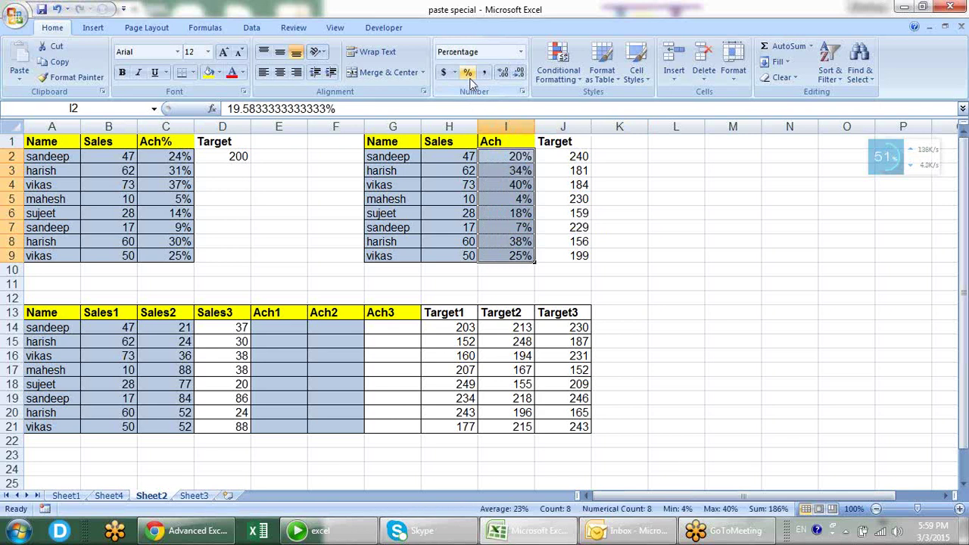
pyautogui.click(522, 157)
# - Enter the formula =I2 in the empty cell K2
pyautogui.click(623, 158)
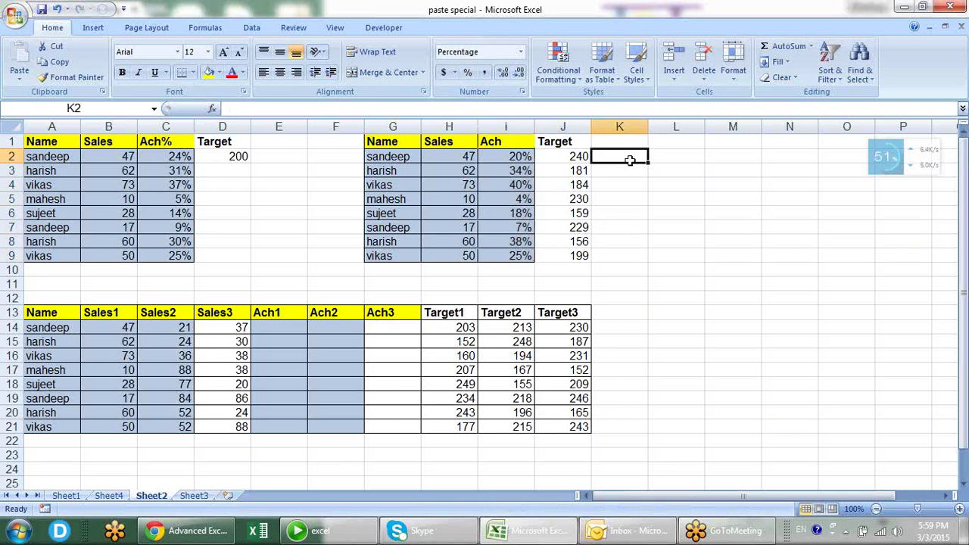
pyautogui.write('=')
pyautogui.click(521, 155)
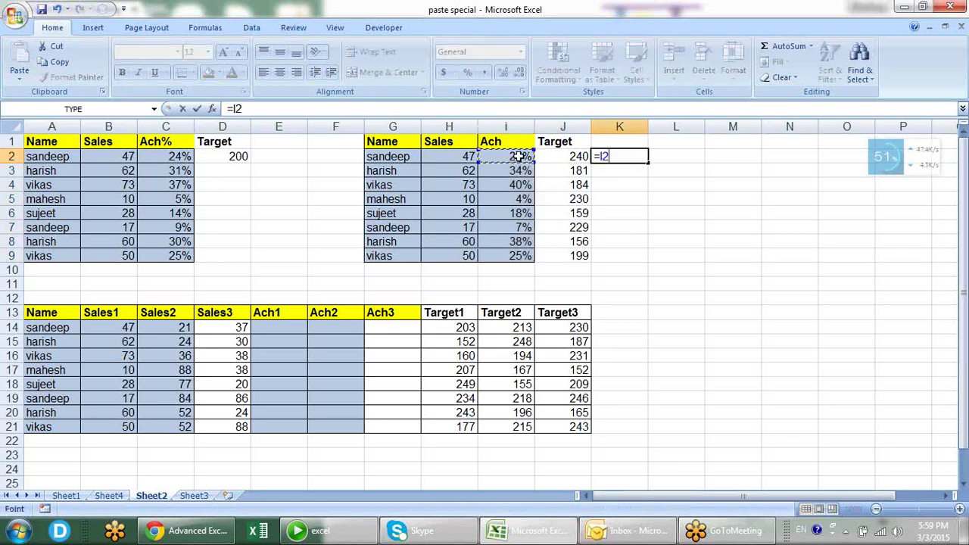
pyautogui.press('Return')
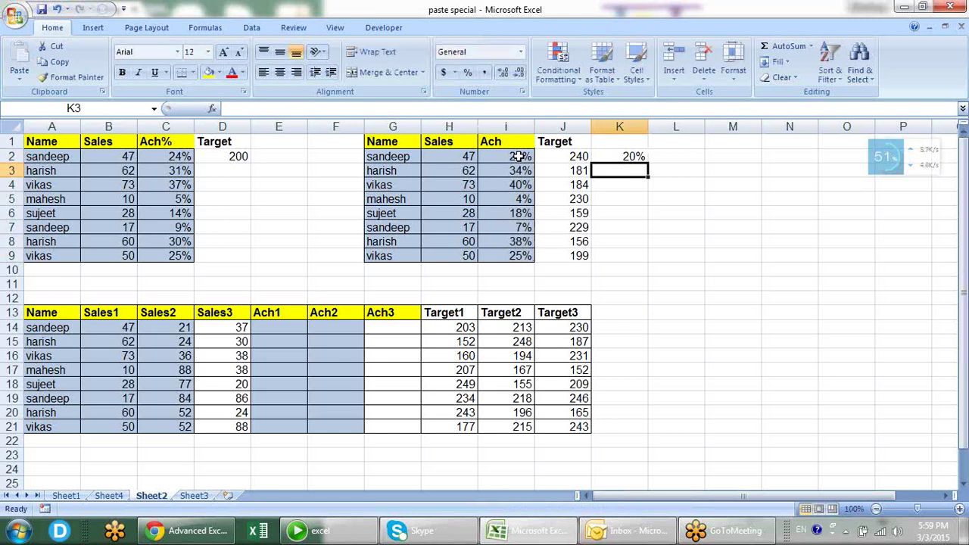
# - Change K2 to the General number format and delete its contents
pyautogui.click(627, 157)
pyautogui.hotkey('ctrl', 'shift', '~')
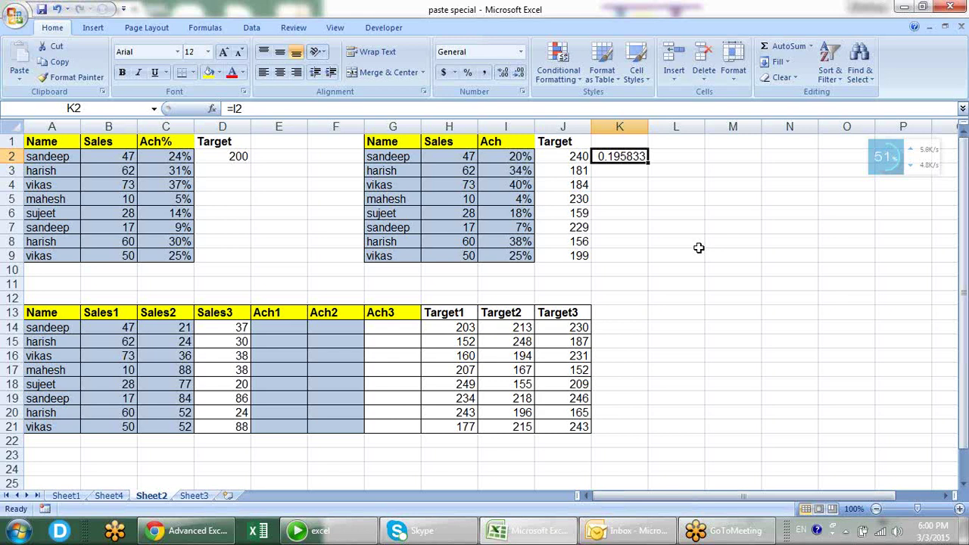
pyautogui.press('Delete')
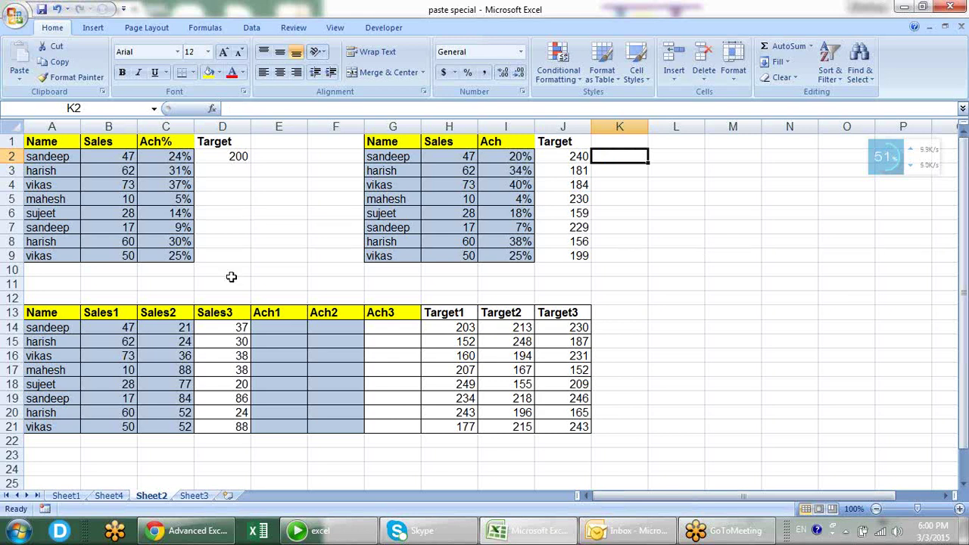
# - Examine the Sales, Ach and Target columns of the lower table along row 14
pyautogui.click(289, 327)
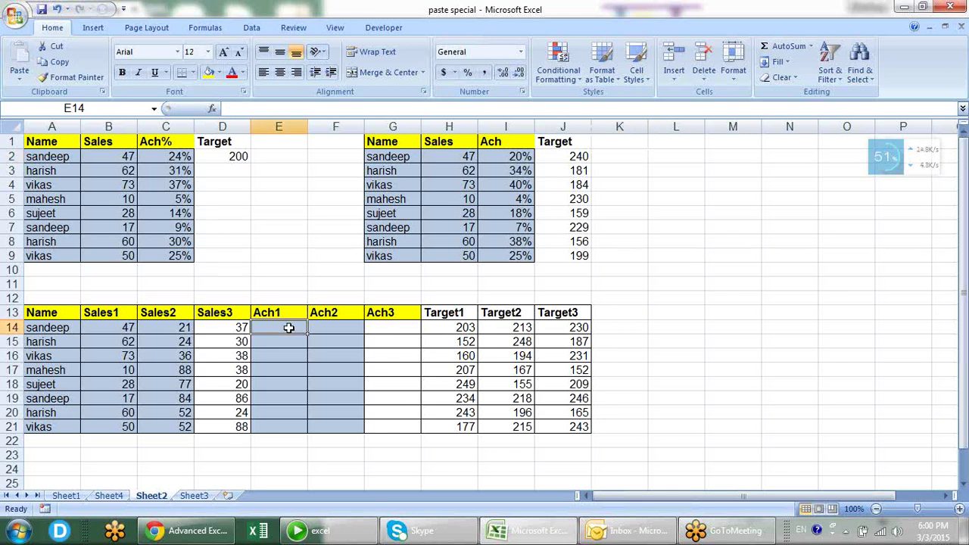
pyautogui.press('Left')
pyautogui.press('Left')
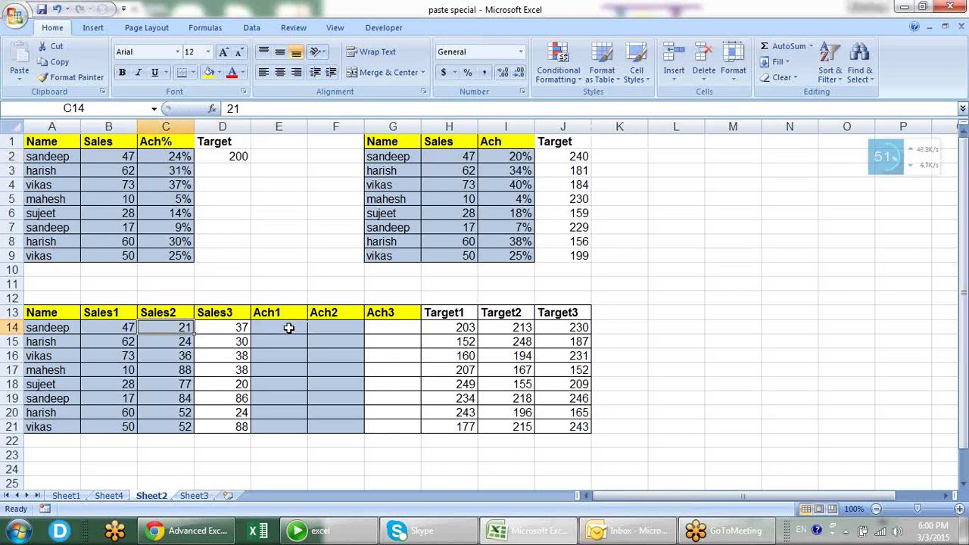
pyautogui.press('Left')
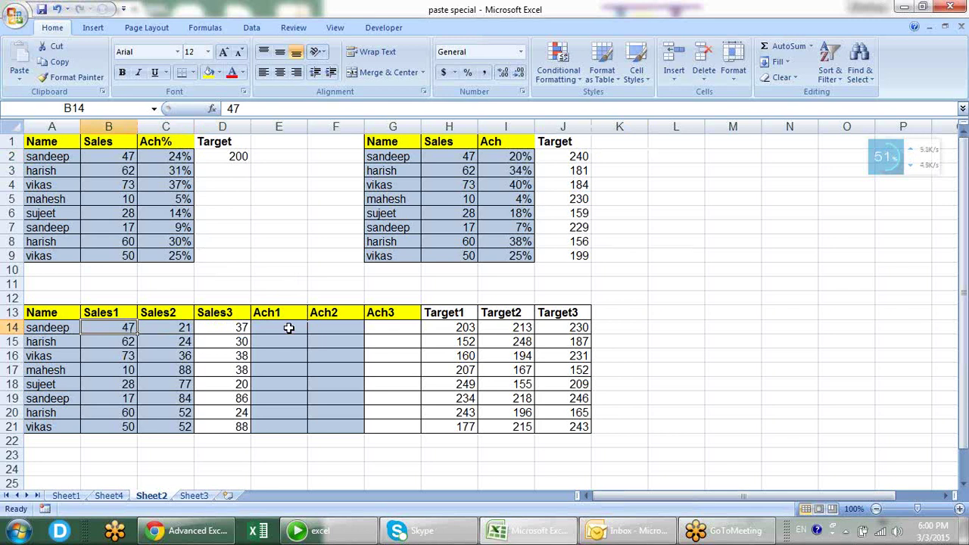
pyautogui.press('Right')
pyautogui.press('Right')
pyautogui.press('Right')
pyautogui.press('Right')
pyautogui.press('Right')
pyautogui.press('Right')
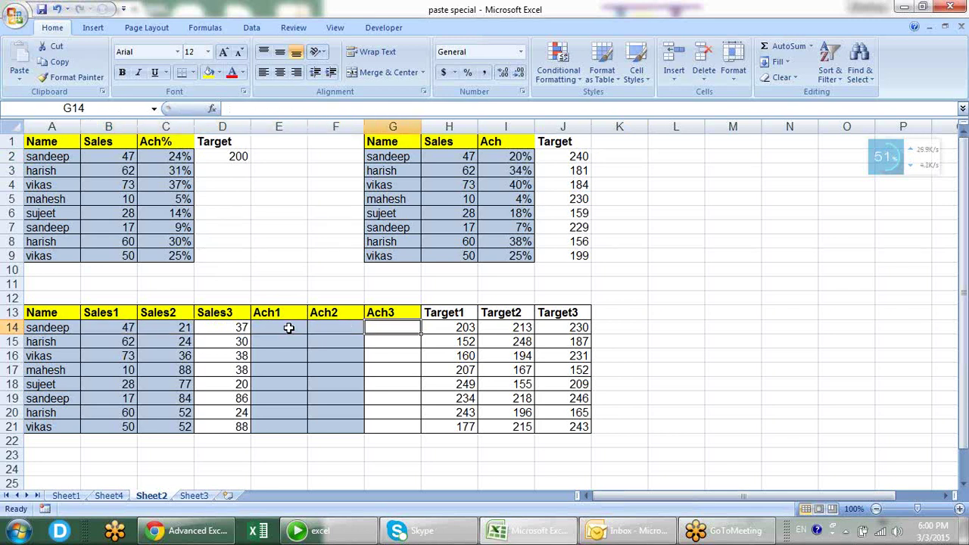
pyautogui.press('Left')
pyautogui.press('Left')
pyautogui.press('Left')
pyautogui.press('Left')
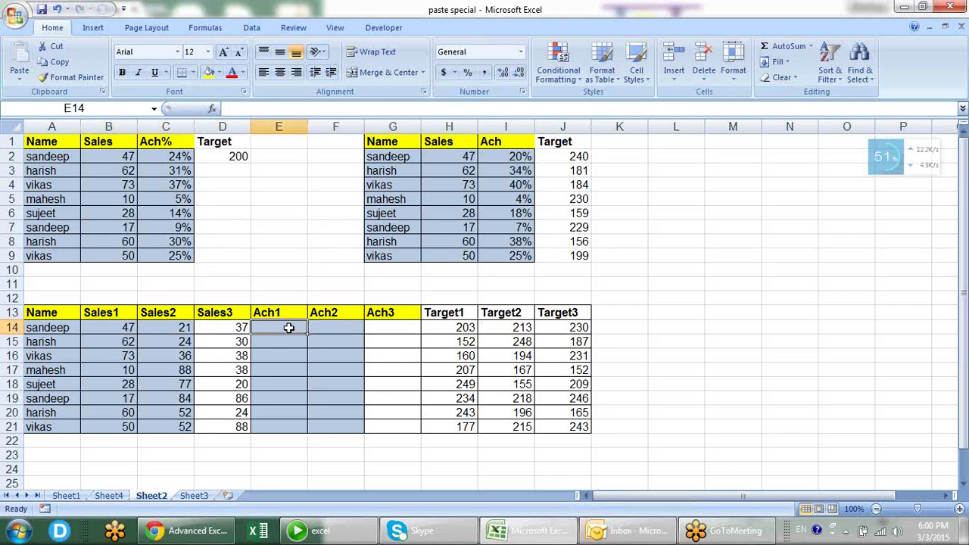
pyautogui.press('Right')
pyautogui.press('Right')
pyautogui.press('Right')
pyautogui.press('Right')
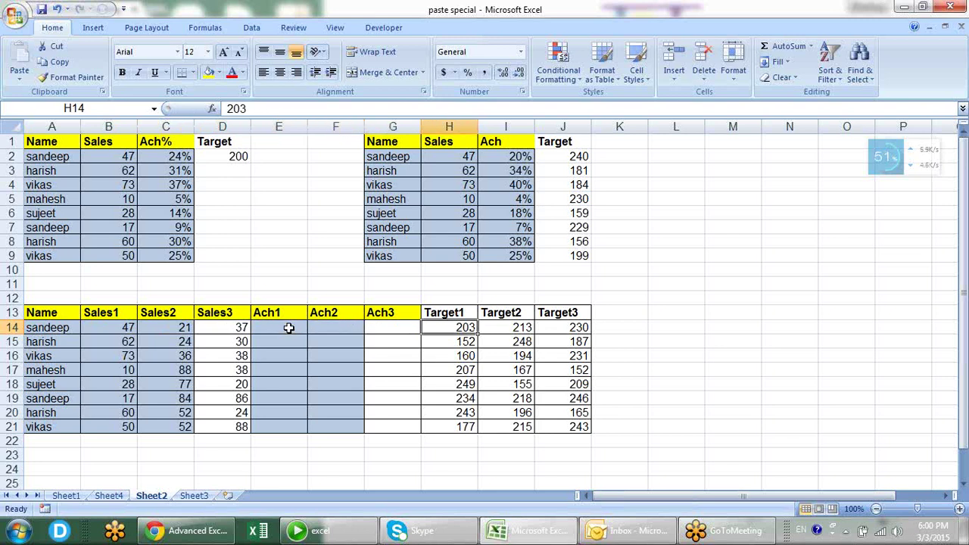
pyautogui.press('Left')
pyautogui.press('Left')
pyautogui.press('Left')
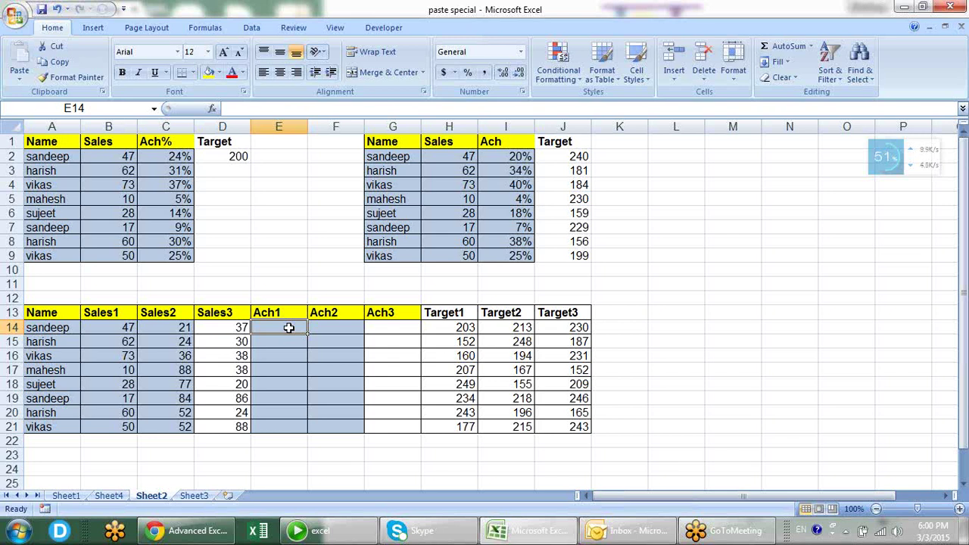
# - Copy the Sales1 to Sales3 values in B14:D21 into the Ach1 to Ach3 columns, starting at E14
pyautogui.press('Left')
pyautogui.press('Left')
pyautogui.press('Left')
pyautogui.hotkey('shift', 'Right')
pyautogui.hotkey('shift', 'Right')
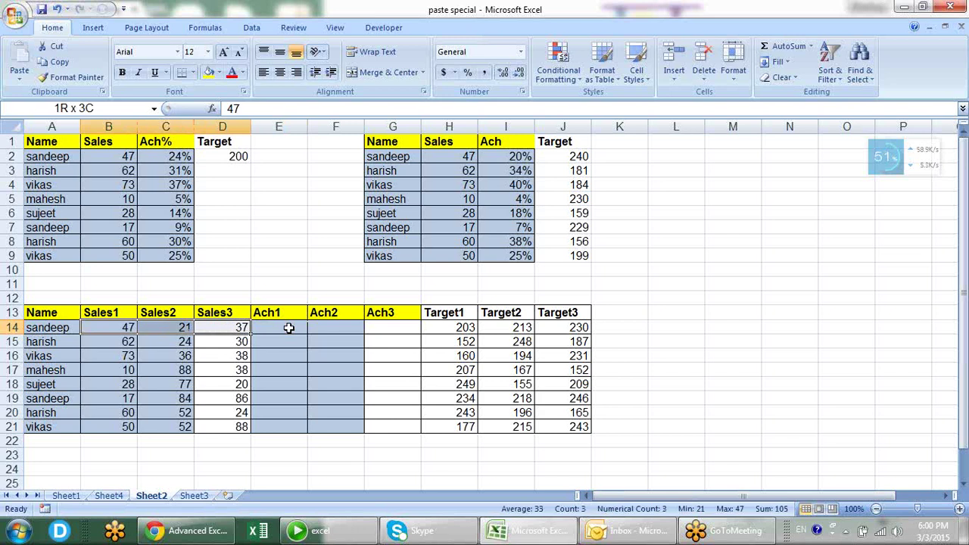
pyautogui.hotkey('ctrl', 'shift', 'Down')
pyautogui.hotkey('ctrl', 'c')
pyautogui.press('Right')
pyautogui.press('Right')
pyautogui.press('Right')
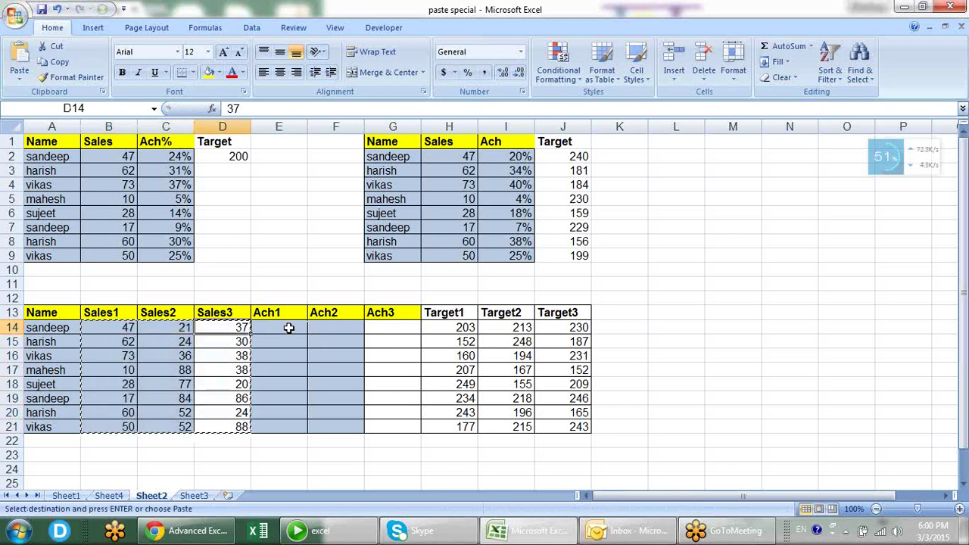
pyautogui.press('Return')
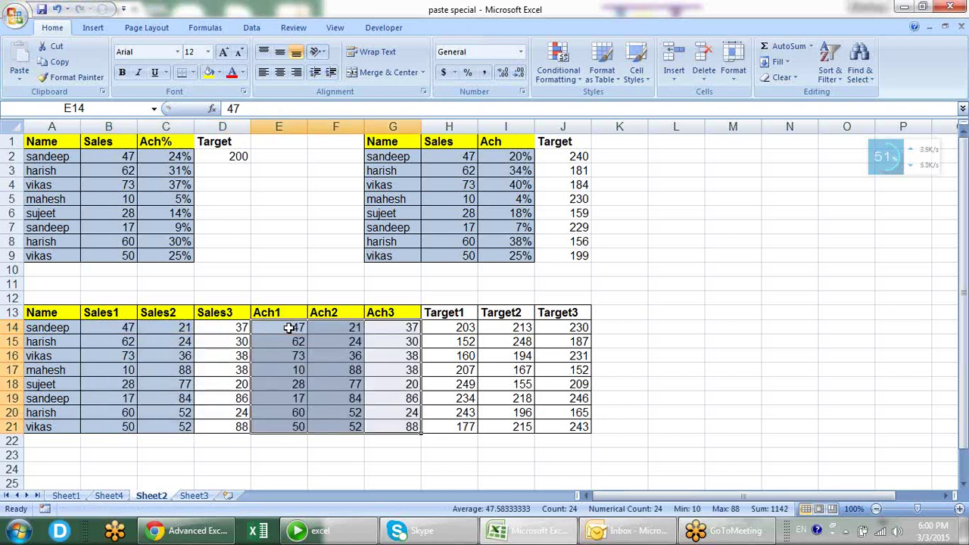
# - Copy the Target1 to Target3 values in H14:J21
pyautogui.press('Right')
pyautogui.press('Right')
pyautogui.press('Right')
pyautogui.hotkey('shift', 'Right')
pyautogui.hotkey('shift', 'Right')
pyautogui.hotkey('ctrl', 'shift', 'Down')
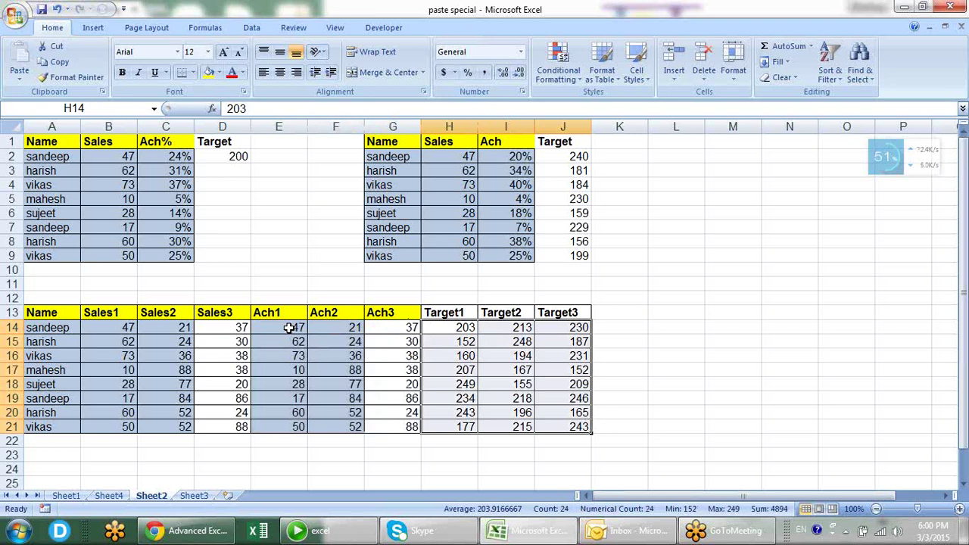
pyautogui.hotkey('ctrl', 'c')
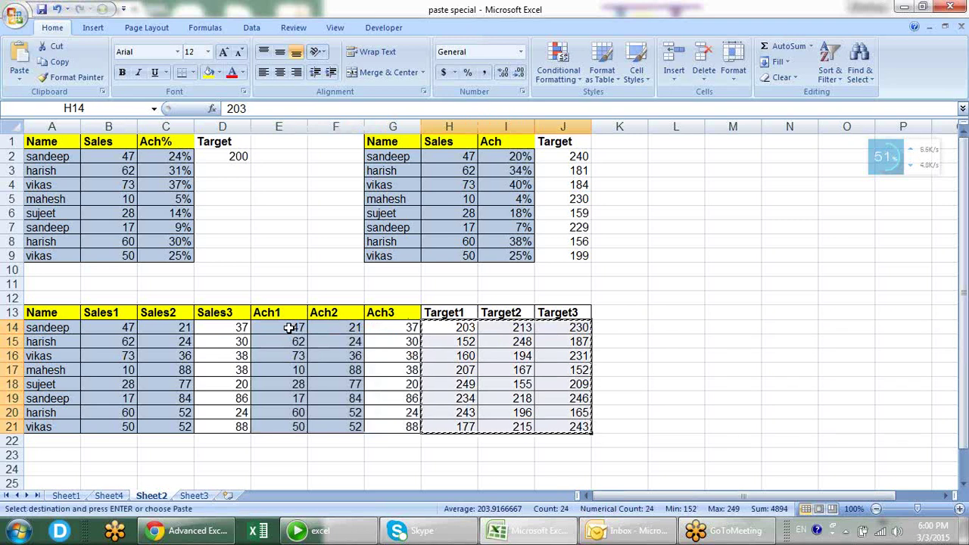
# - Divide the values in E14:G21 by the copied targets with Paste Special's Divide operation and format them as percentages
pyautogui.press('Left')
pyautogui.press('Left')
pyautogui.press('Left')
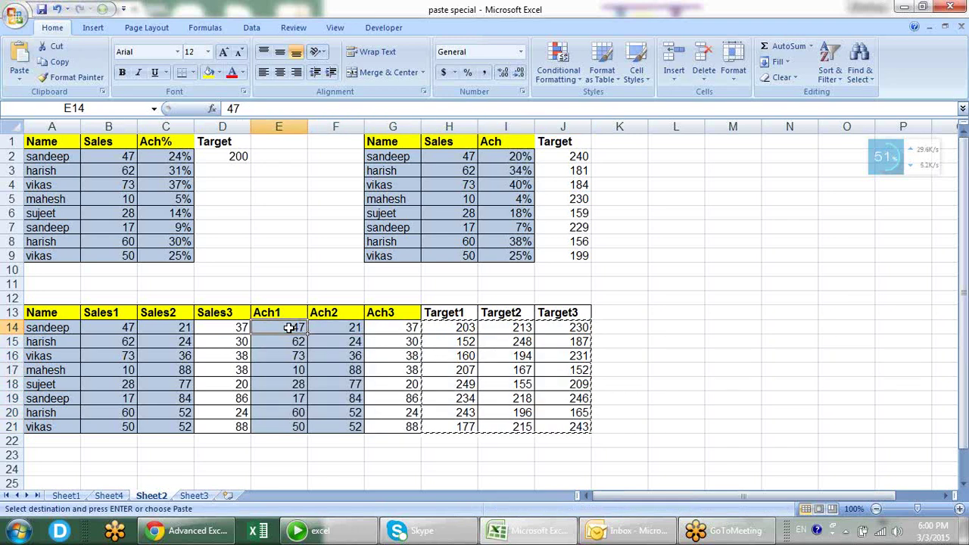
pyautogui.hotkey('ctrl', 'alt', 'v')
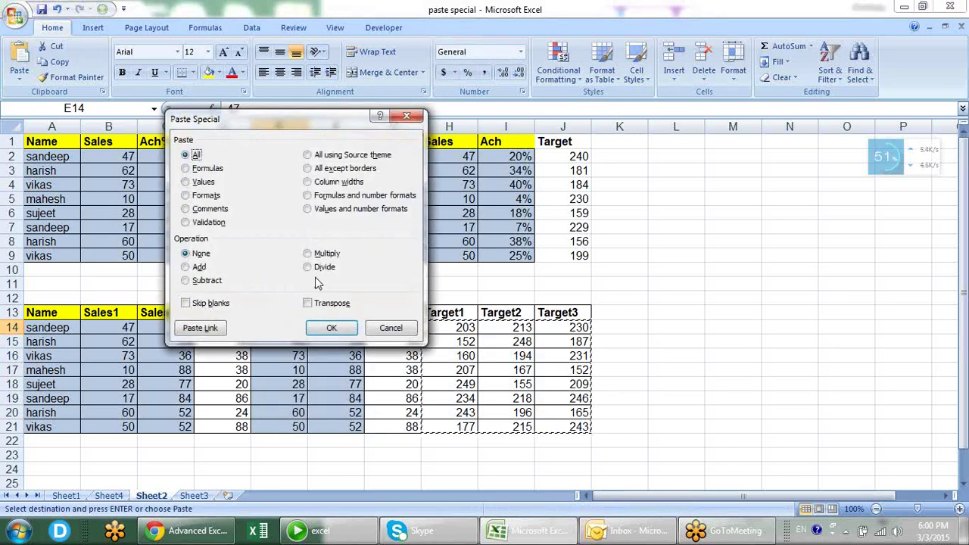
pyautogui.click(316, 269)
pyautogui.click(331, 328)
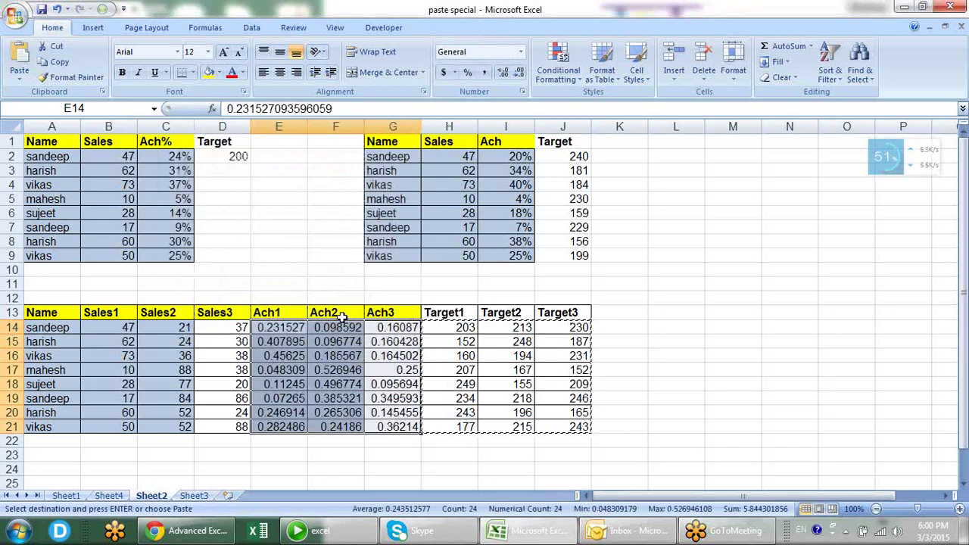
pyautogui.click(473, 73)
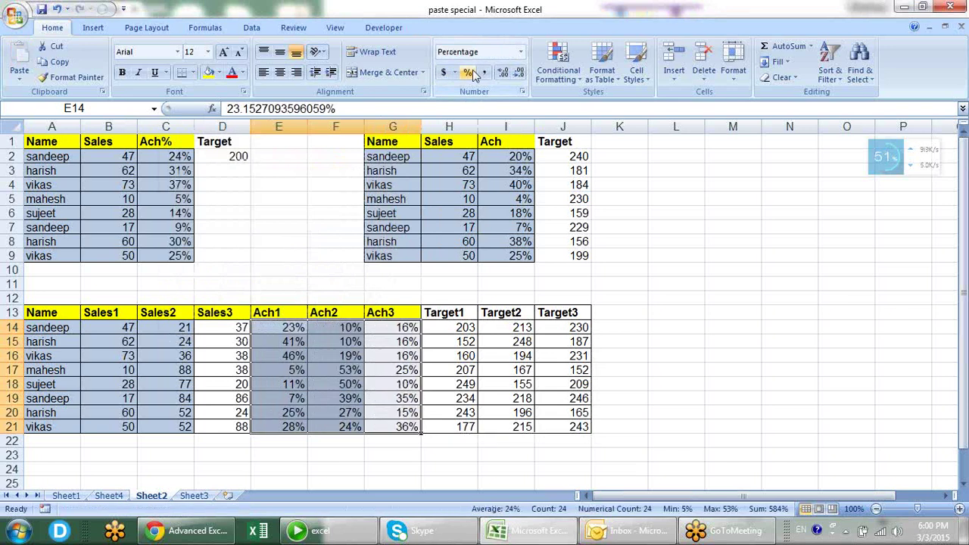
pyautogui.click(656, 397)
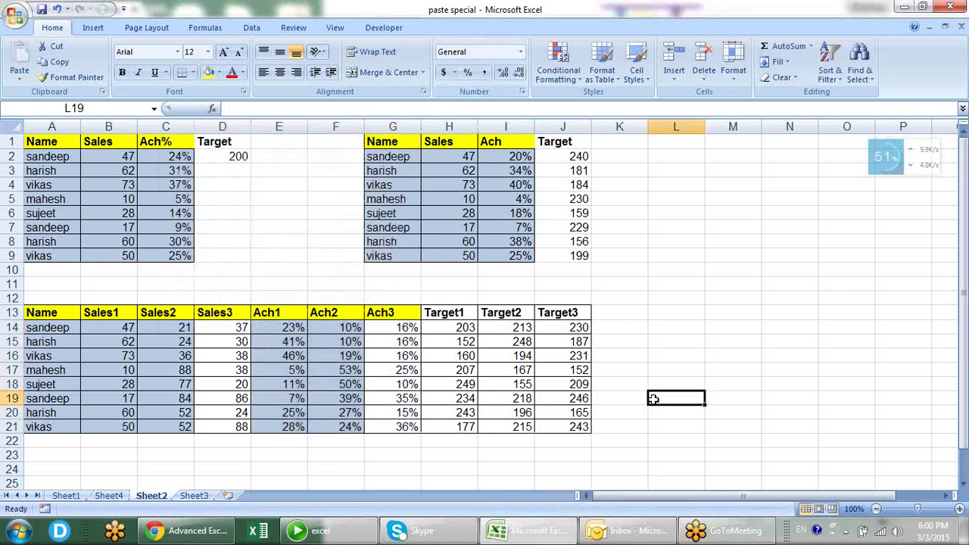
# - Compare each Sales value in row 14 with its matching Target, and examine the resulting Ach1 to Ach3 percentages
pyautogui.click(459, 328)
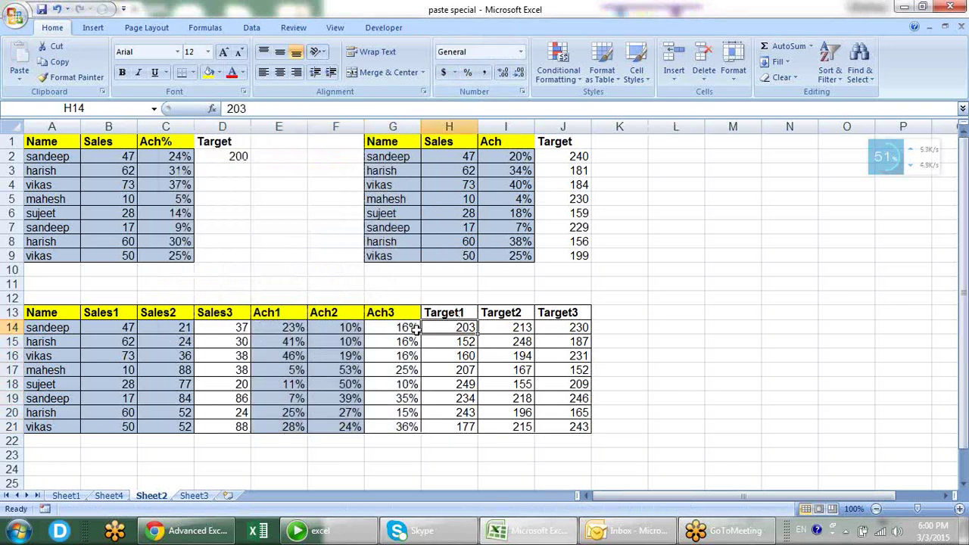
pyautogui.click(115, 330)
pyautogui.click(167, 327)
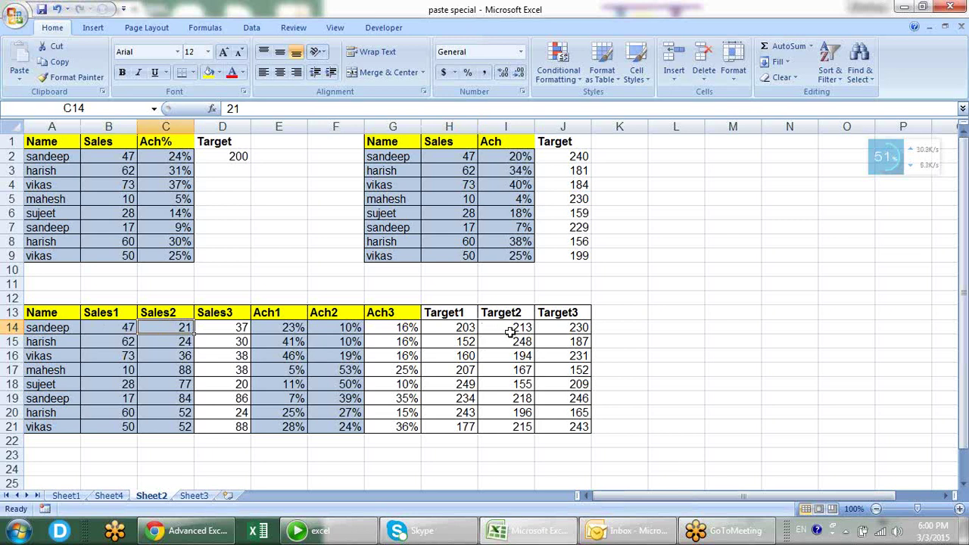
pyautogui.click(507, 330)
pyautogui.click(103, 324)
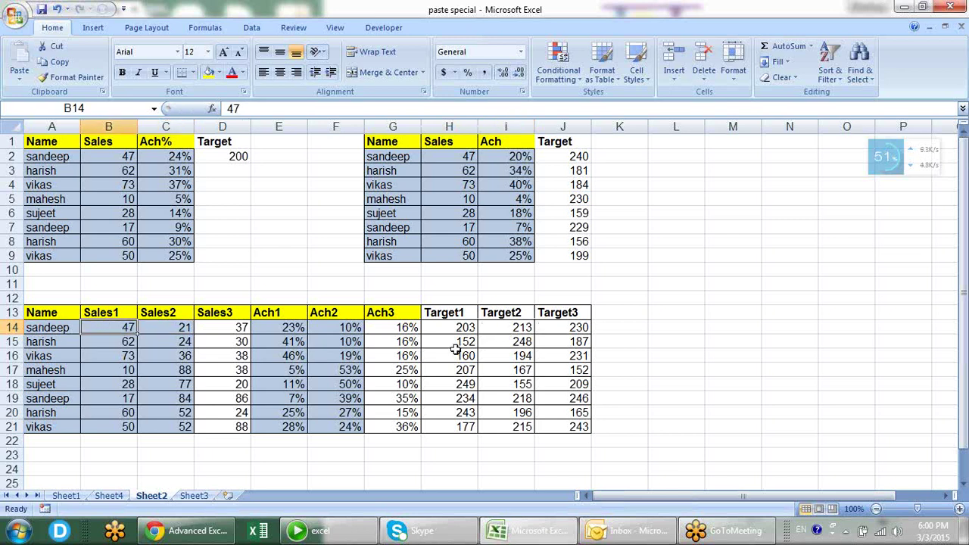
pyautogui.click(457, 326)
pyautogui.click(186, 326)
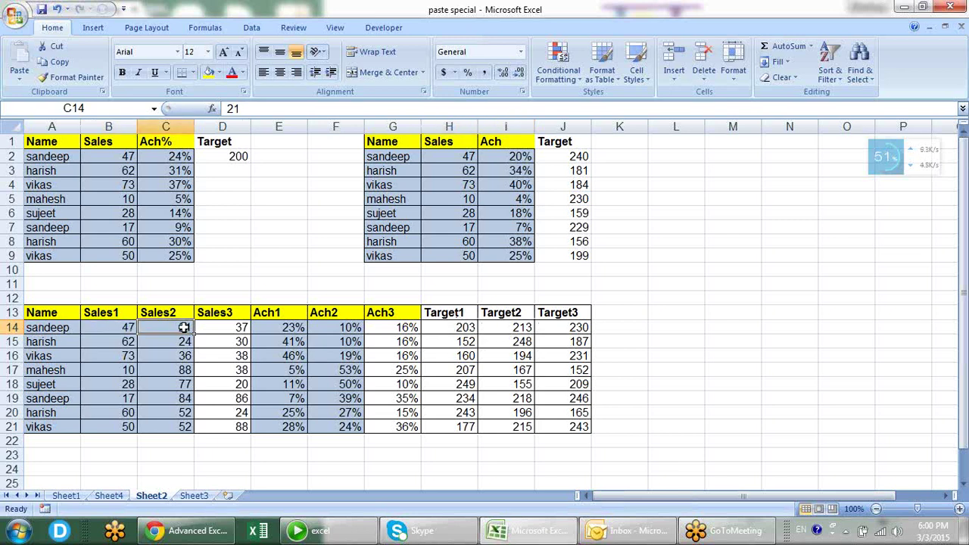
pyautogui.click(521, 327)
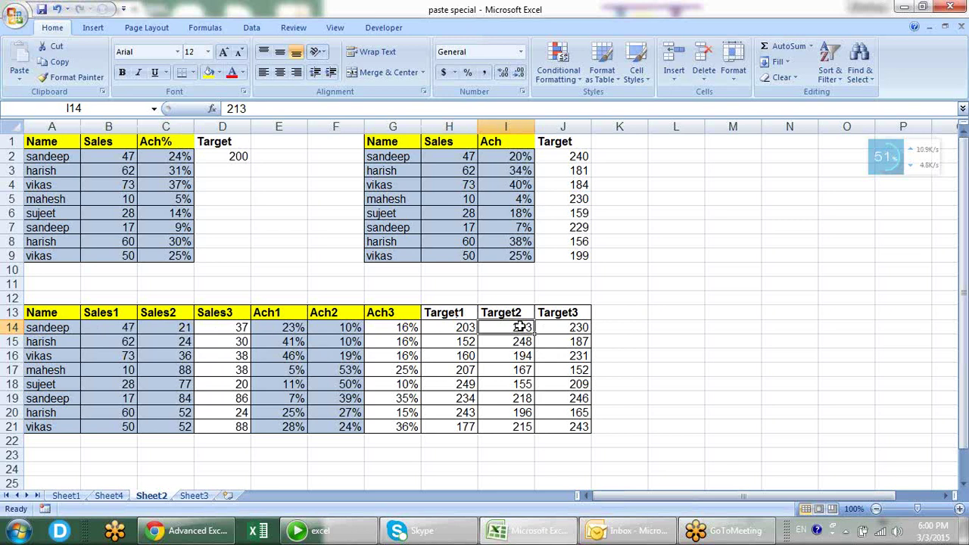
pyautogui.click(225, 326)
pyautogui.click(578, 326)
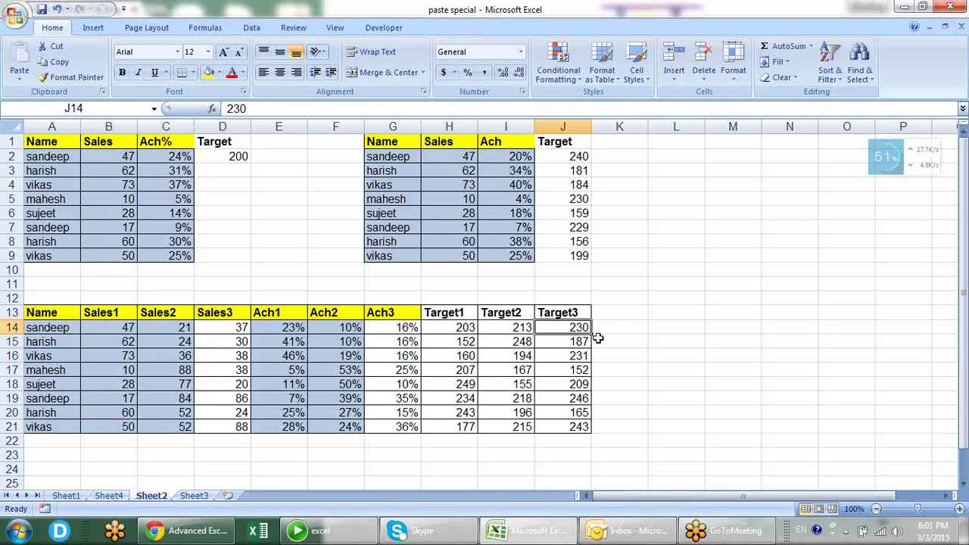
pyautogui.click(279, 327)
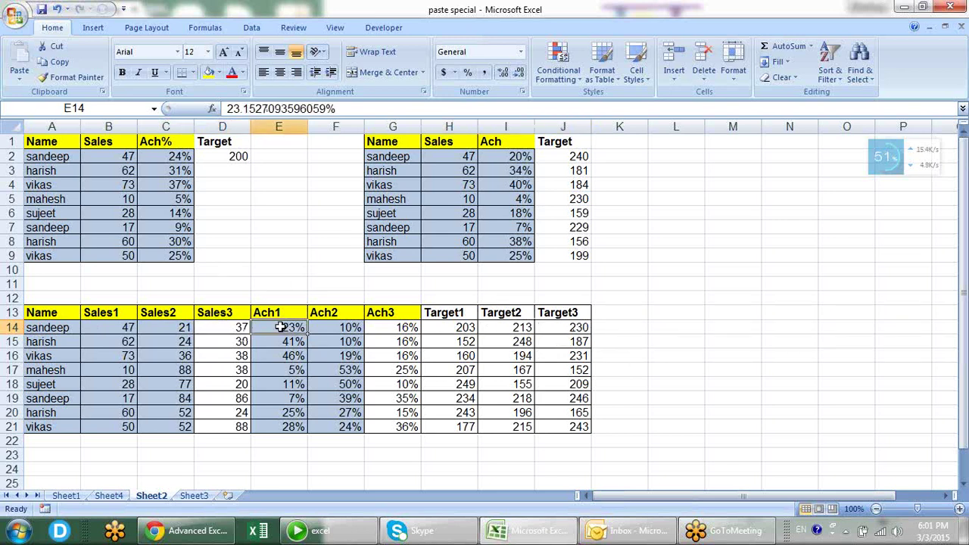
pyautogui.click(325, 327)
pyautogui.click(407, 327)
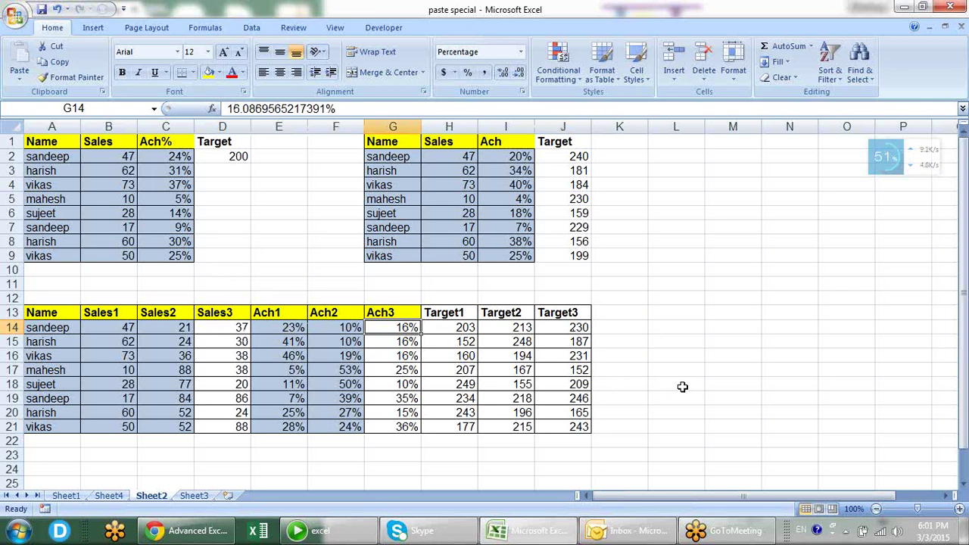
pyautogui.press('Down')
pyautogui.press('Down')
pyautogui.press('Down')
pyautogui.press('Down')
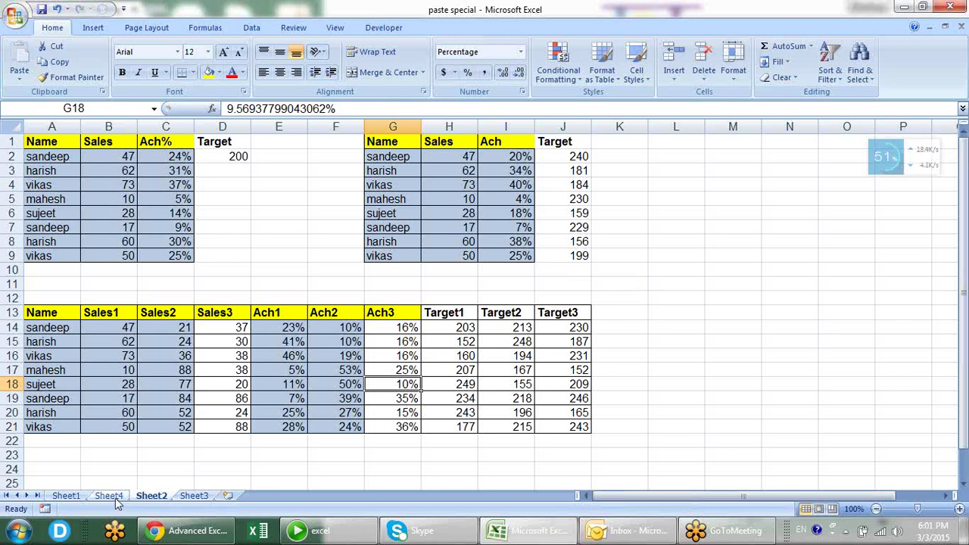
# - Switch to the Sheet3 worksheet
pyautogui.click(198, 497)
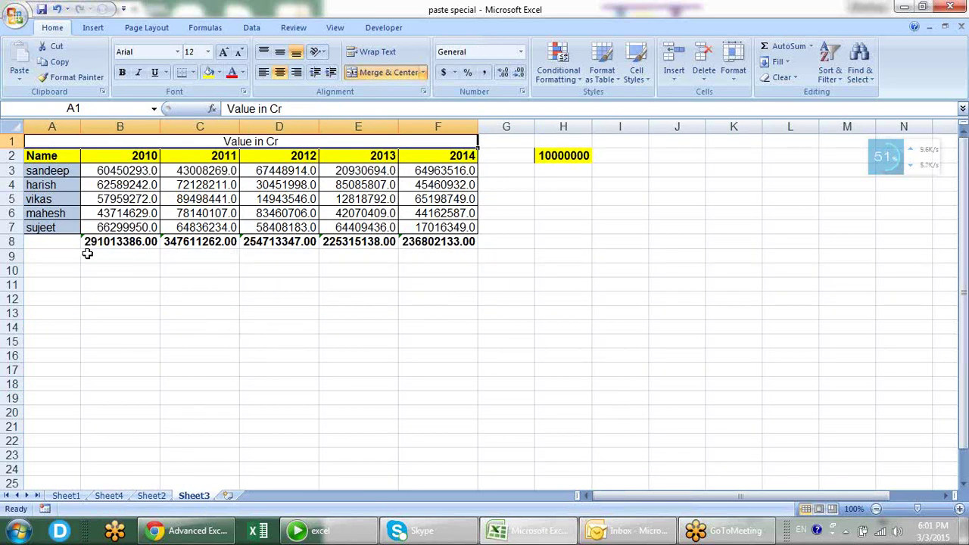
# - Make the merged title "Value in Cr" above the table bold
pyautogui.moveTo(91, 242); pyautogui.dragTo(445, 244)
pyautogui.click(420, 283)
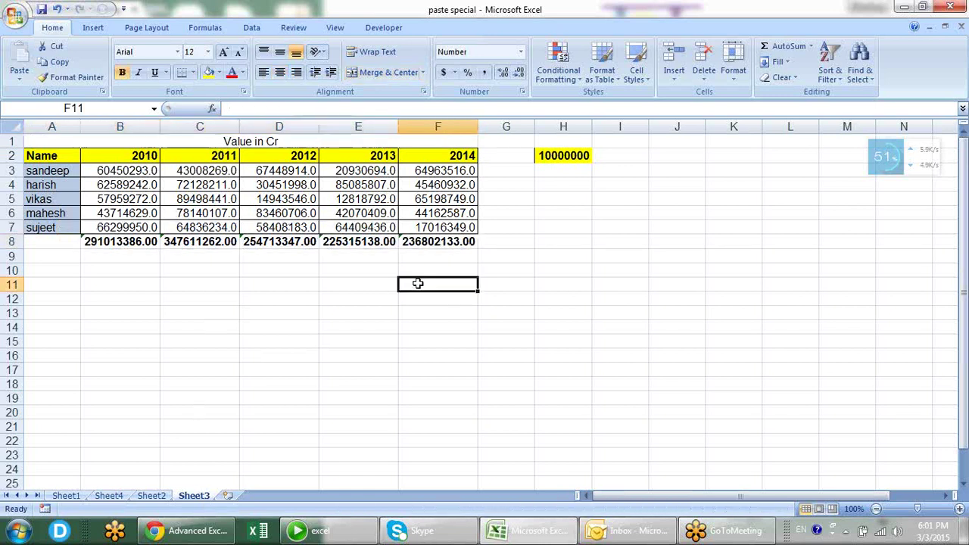
pyautogui.click(196, 202)
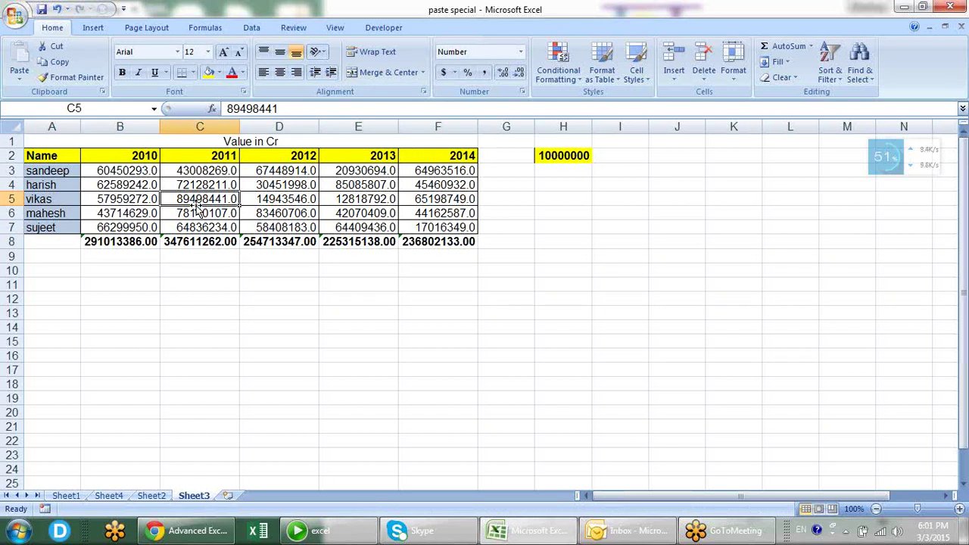
pyautogui.press('Up')
pyautogui.press('Up')
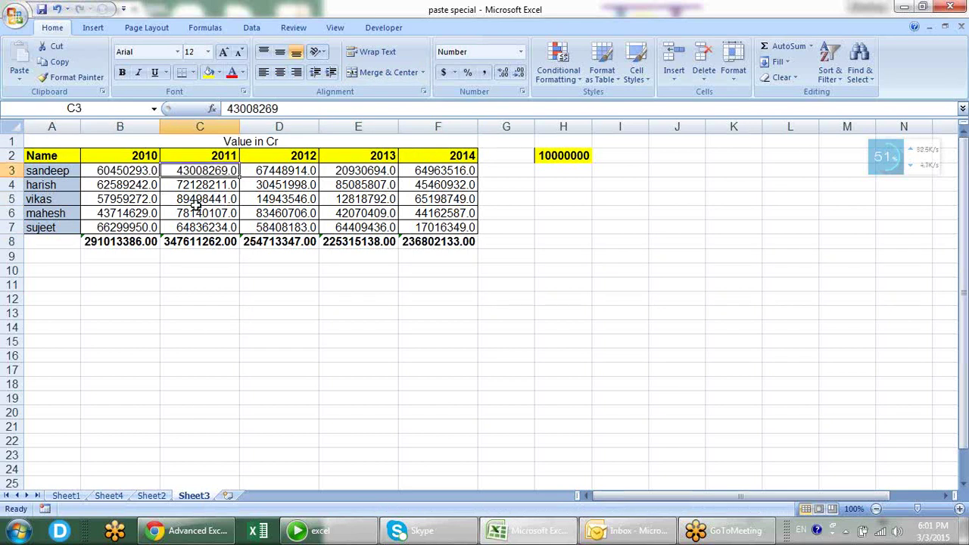
pyautogui.press('Up')
pyautogui.press('Up')
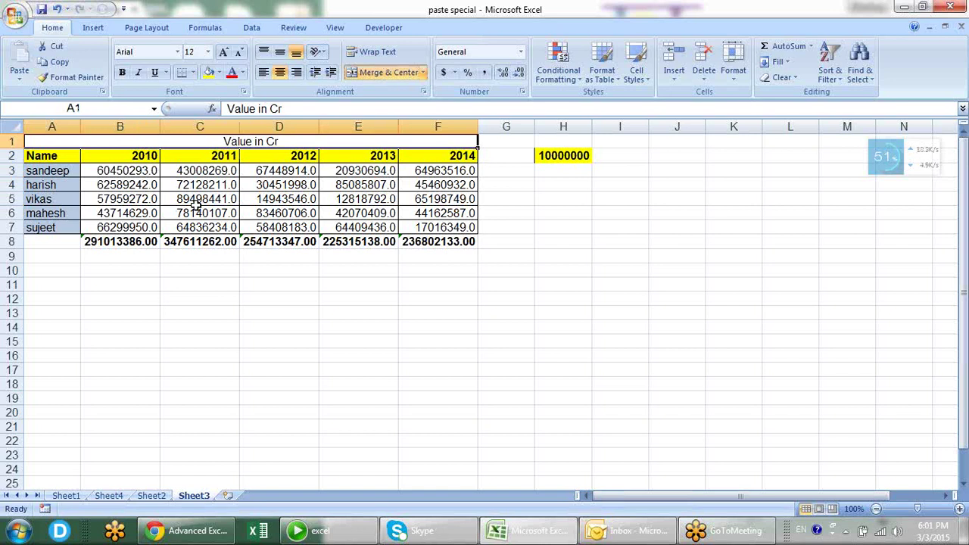
pyautogui.hotkey('ctrl', 'b')
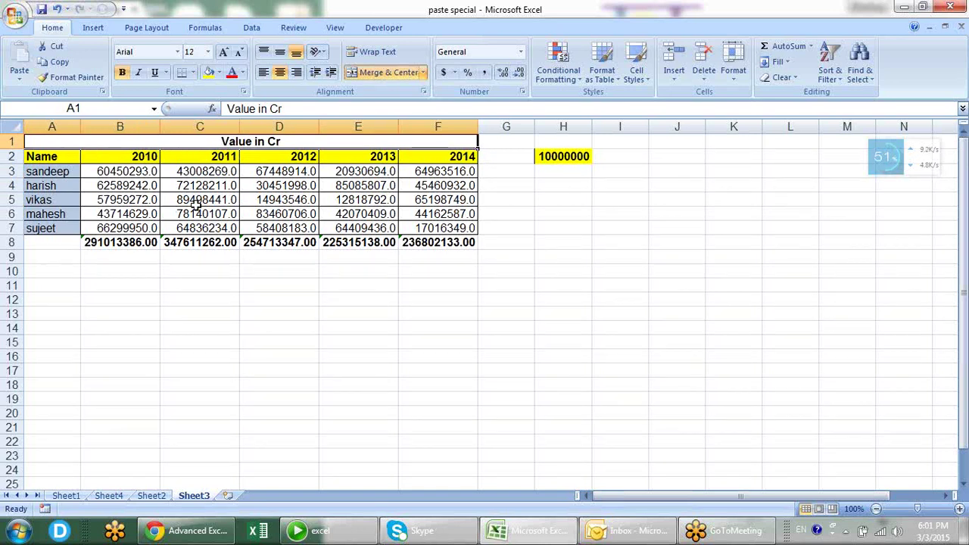
# - Look through the yearly values from 2010 to 2014 in row 3 of the table
pyautogui.press('Down')
pyautogui.press('Down')
pyautogui.press('Right')
pyautogui.press('Right')
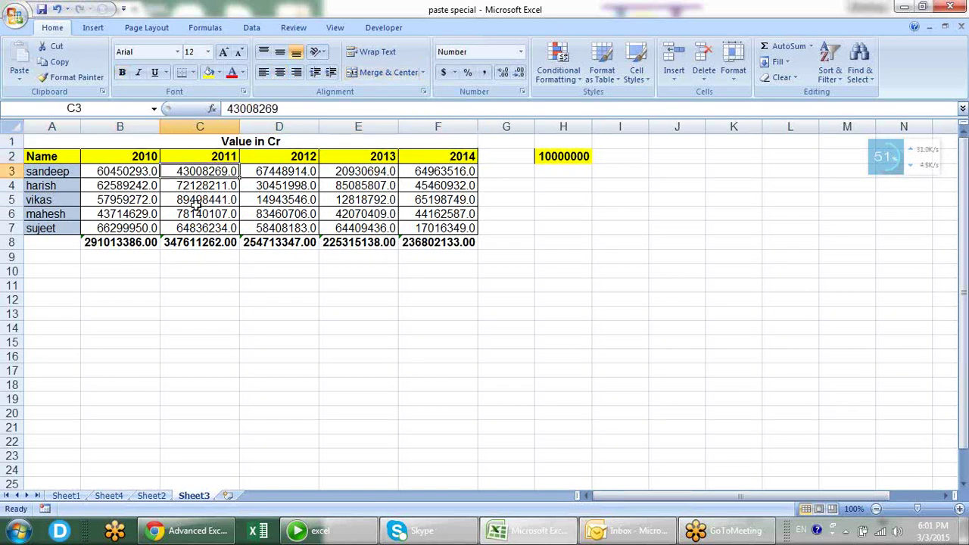
pyautogui.press('Left')
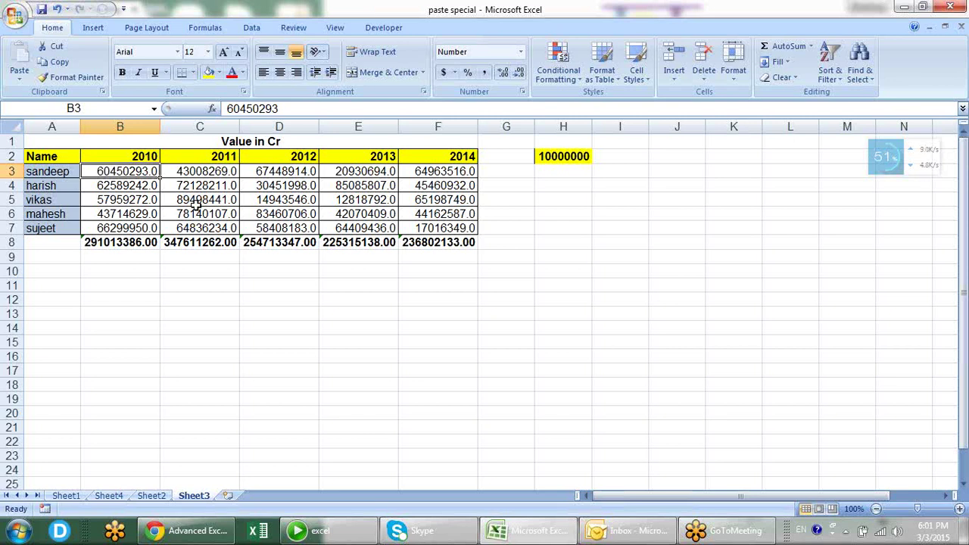
pyautogui.press('Right')
pyautogui.press('Right')
pyautogui.press('Right')
pyautogui.press('Right')
pyautogui.press('Right')
pyautogui.press('Left')
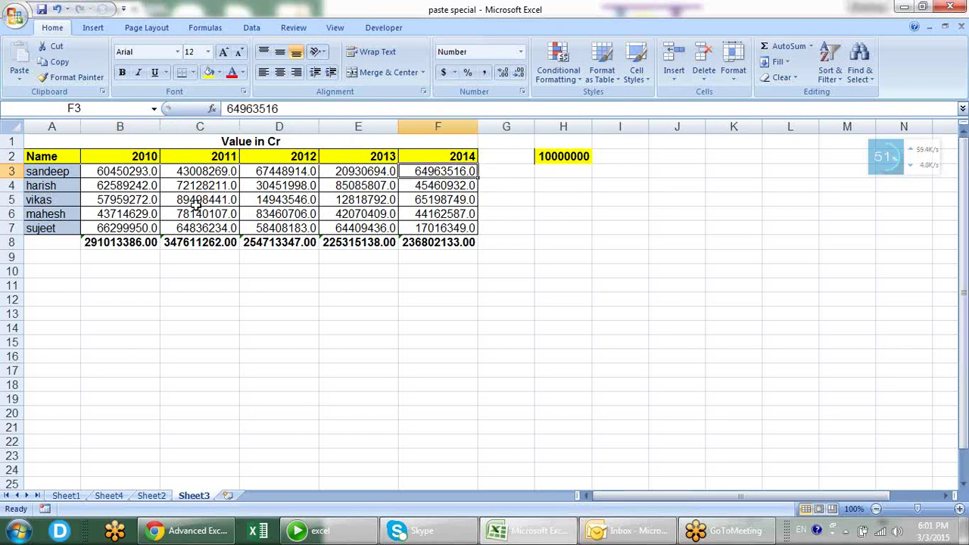
pyautogui.press('Left')
pyautogui.press('Left')
pyautogui.press('Left')
pyautogui.press('Left')
pyautogui.press('Right')
pyautogui.press('Right')
pyautogui.press('Right')
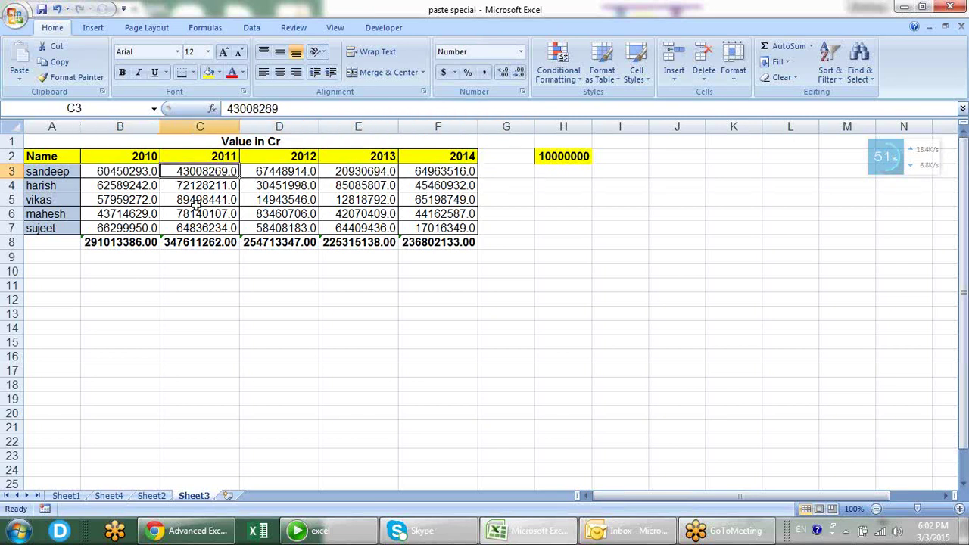
# - Copy the 10000000 divisor in H2 and divide the values in B3:F7 by it with Paste Special's Divide operation
pyautogui.press('Right')
pyautogui.press('Right')
pyautogui.press('Right')
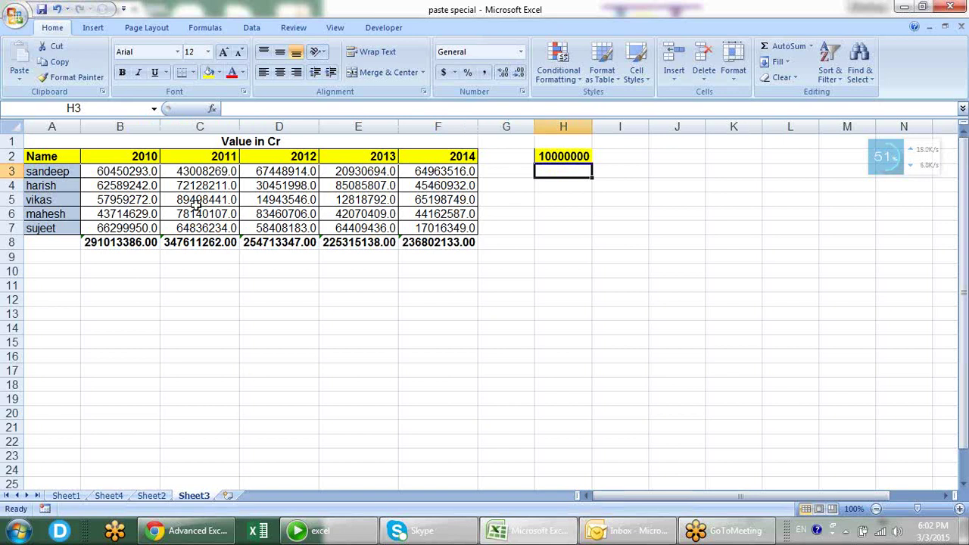
pyautogui.press('Up')
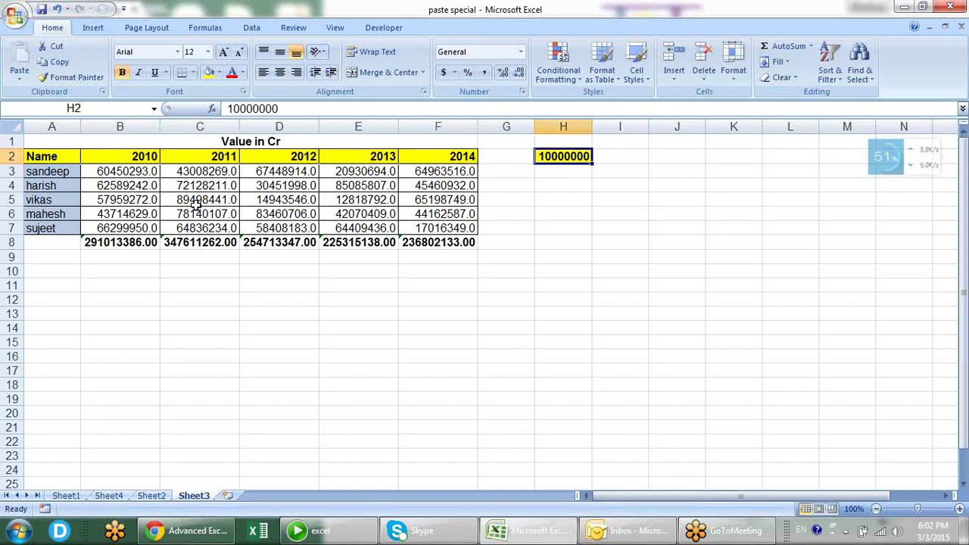
pyautogui.hotkey('ctrl', 'c')
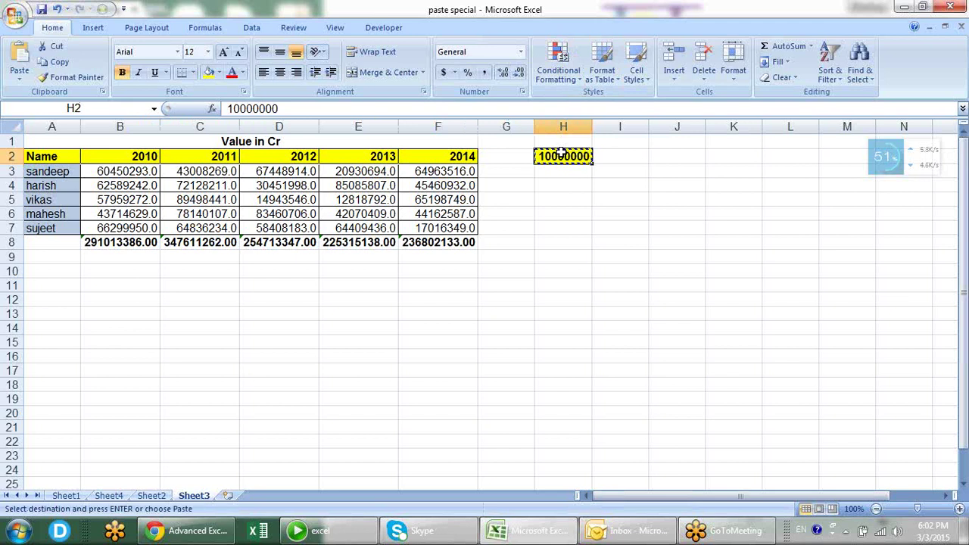
pyautogui.moveTo(106, 171); pyautogui.dragTo(457, 227)
pyautogui.hotkey('ctrl', 'alt', 'v')
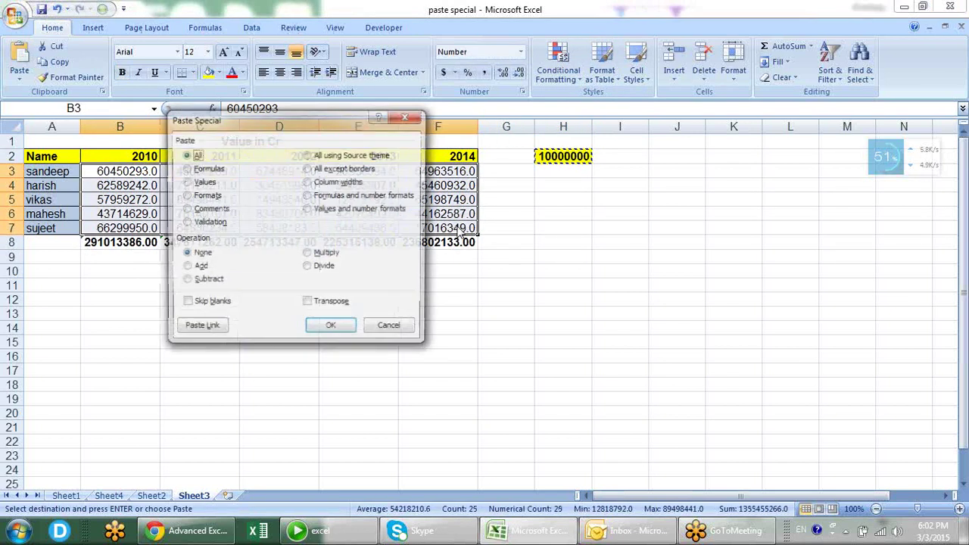
pyautogui.click(318, 268)
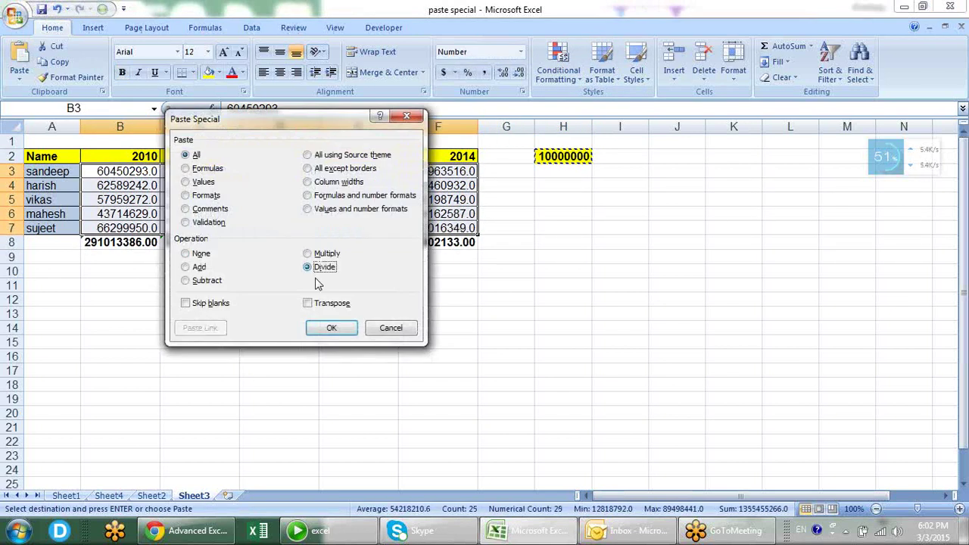
pyautogui.click(338, 329)
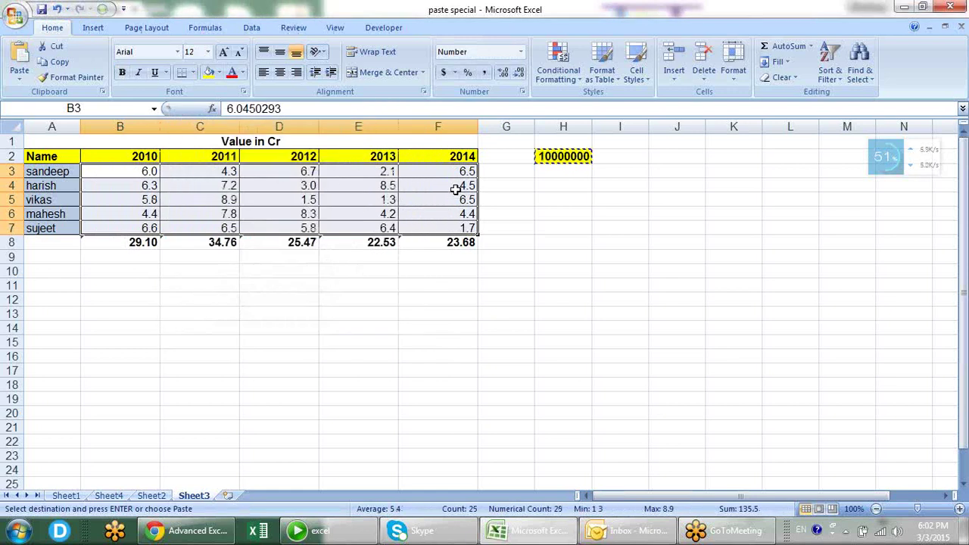
# - Inspect the divided values in E4, D3, B3 and C3, showing C3 with four decimals and returning it to one
pyautogui.click(565, 312)
pyautogui.click(371, 185)
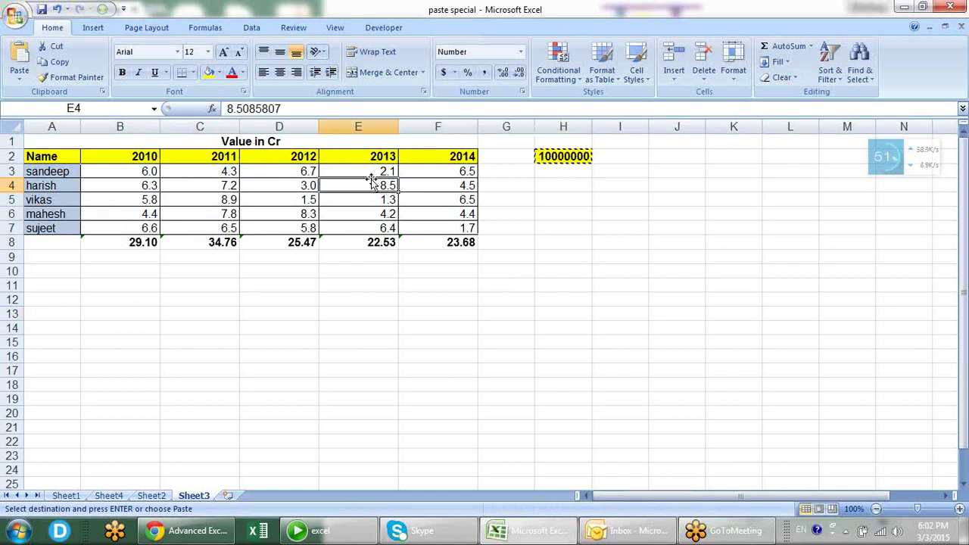
pyautogui.click(287, 173)
pyautogui.click(147, 171)
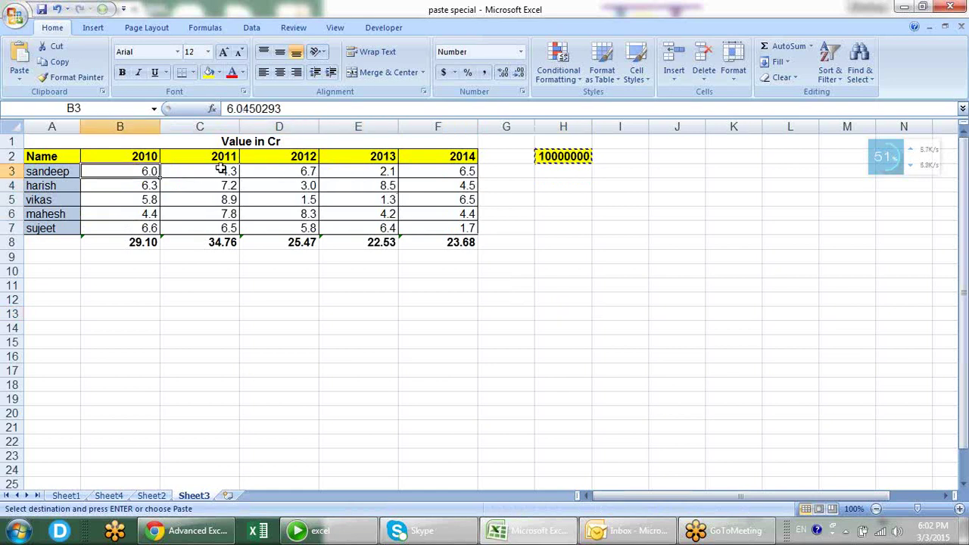
pyautogui.click(224, 171)
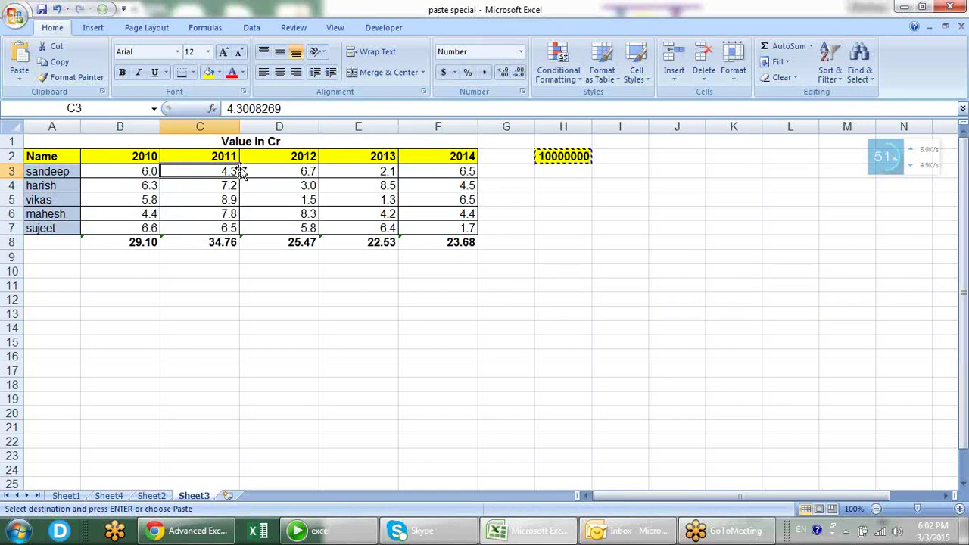
pyautogui.click(504, 72)
pyautogui.click(504, 72)
pyautogui.click(504, 72)
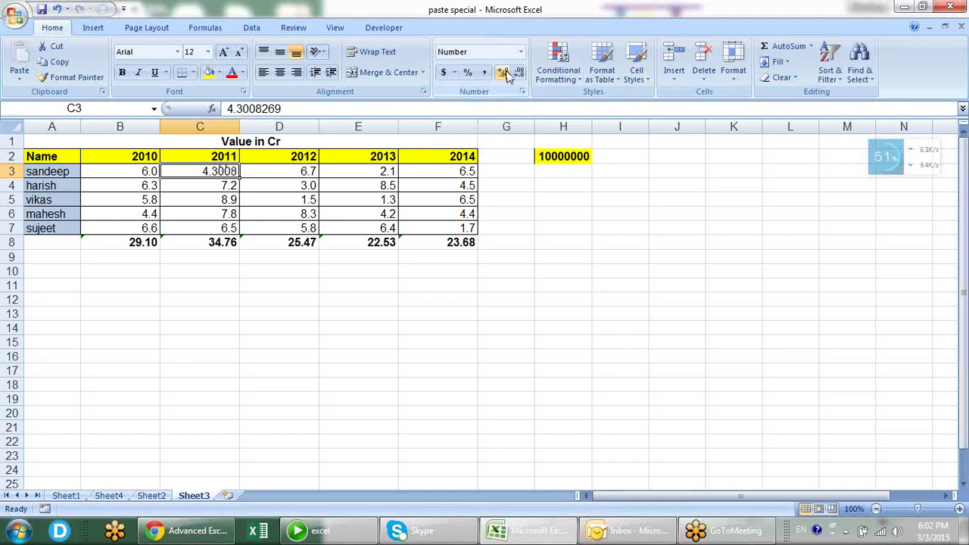
pyautogui.click(520, 74)
pyautogui.click(520, 76)
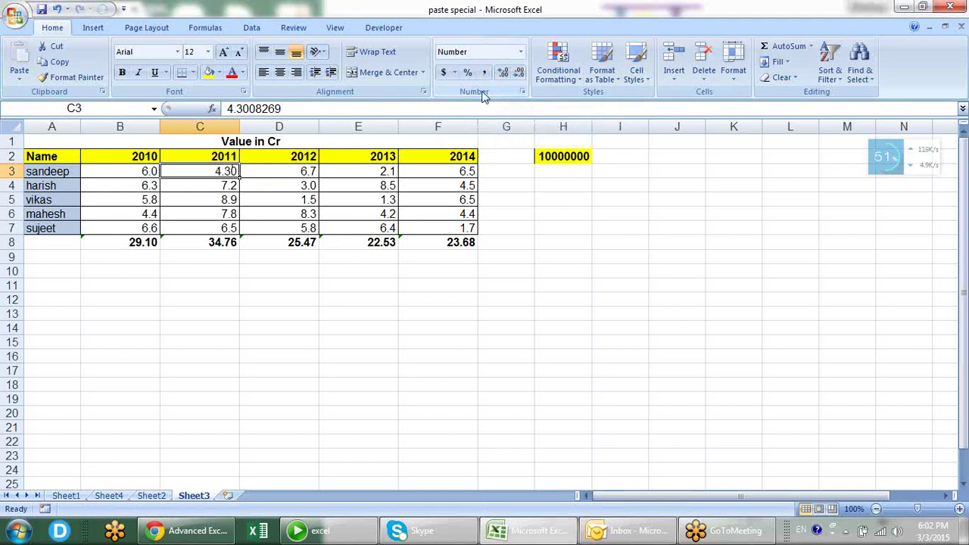
pyautogui.click(519, 73)
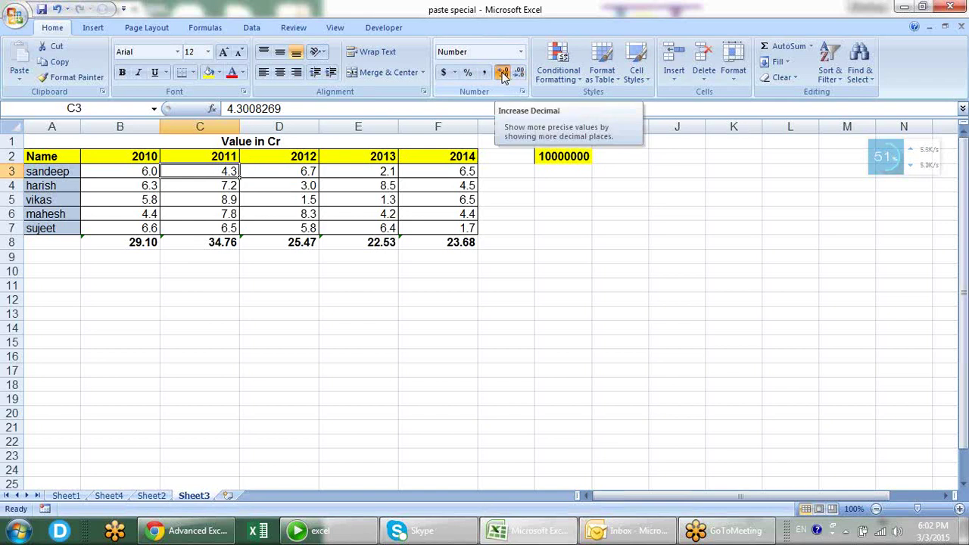
pyautogui.click(503, 73)
pyautogui.click(520, 75)
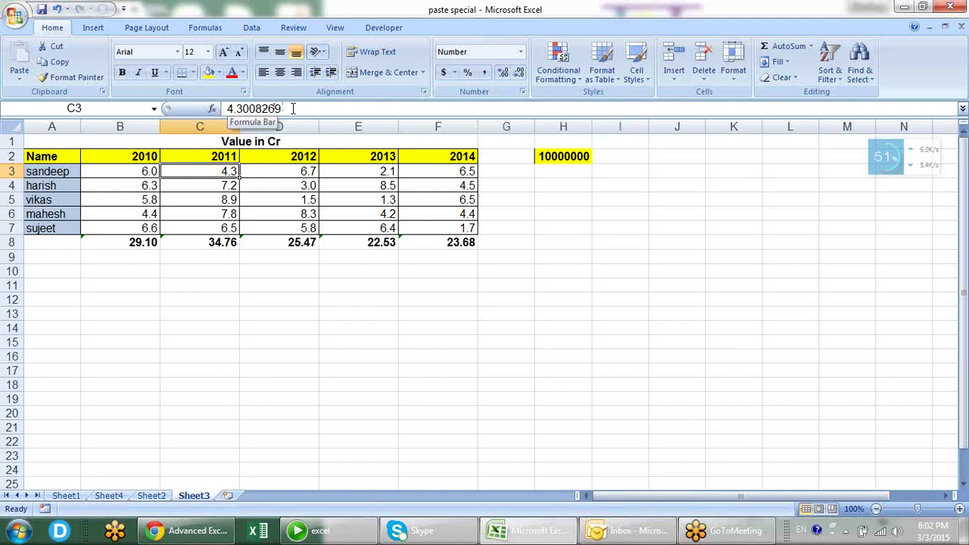
# - Undo the decimal changes in C3 and the Paste Special division of B3:F7, keeping the title bold
pyautogui.click(555, 242)
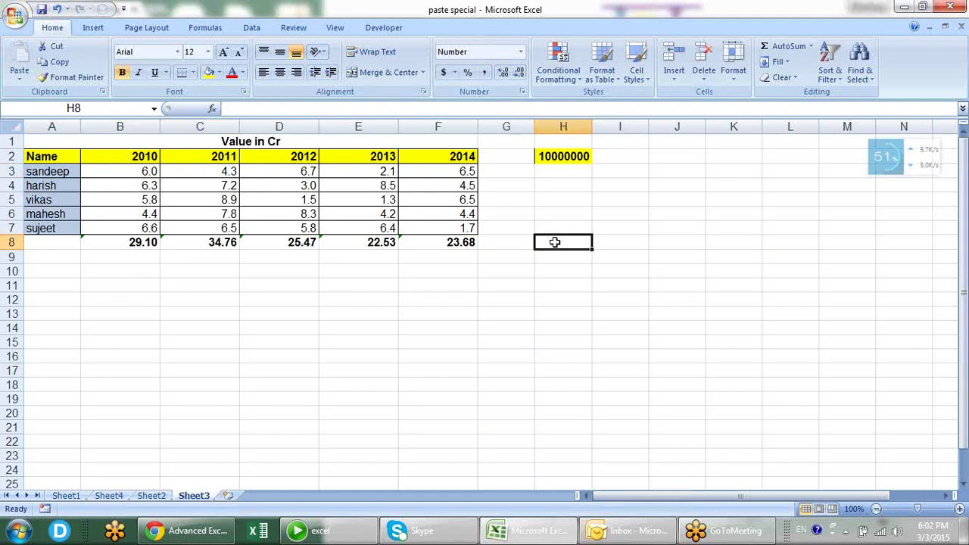
pyautogui.hotkey('ctrl', 'z')
pyautogui.hotkey('ctrl', 'z')
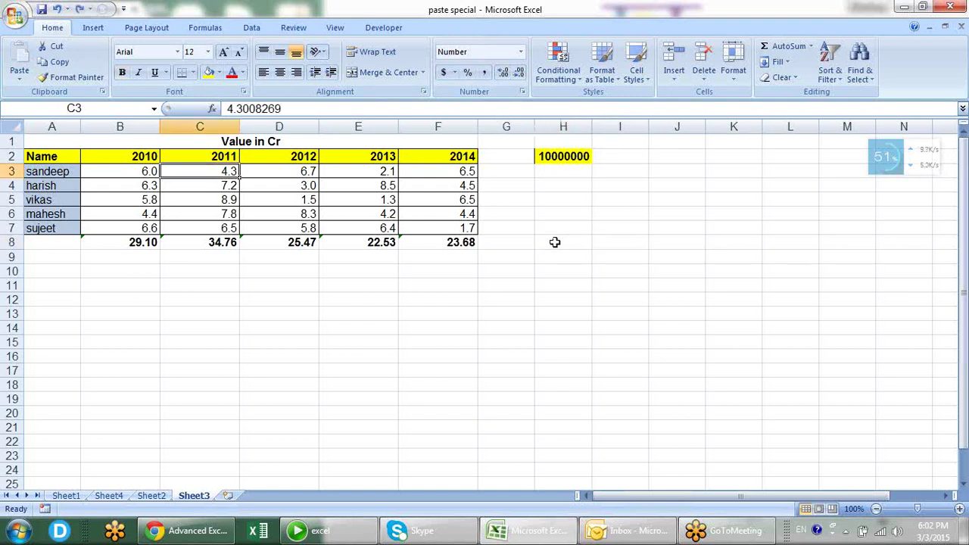
pyautogui.hotkey('ctrl', 'y')
pyautogui.hotkey('ctrl', 'y')
pyautogui.hotkey('ctrl', 'z')
pyautogui.hotkey('ctrl', 'z')
pyautogui.hotkey('ctrl', 'z')
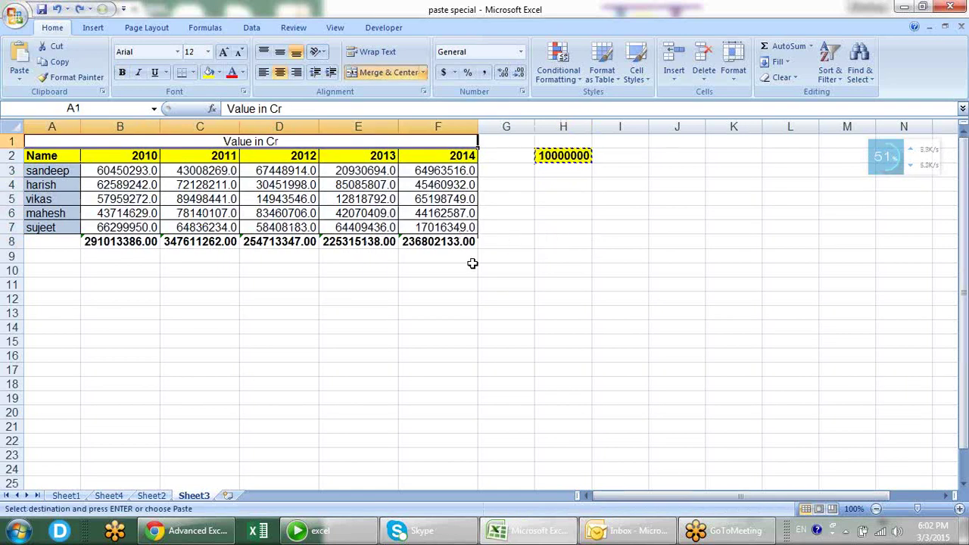
pyautogui.hotkey('ctrl', 'z')
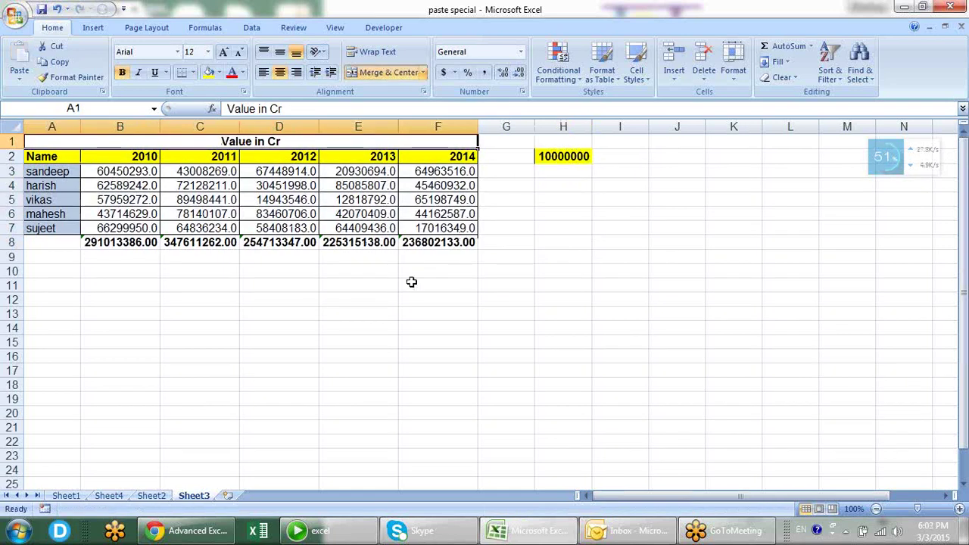
# - Label the totals row in A8 with a bold "Total"
pyautogui.click(381, 296)
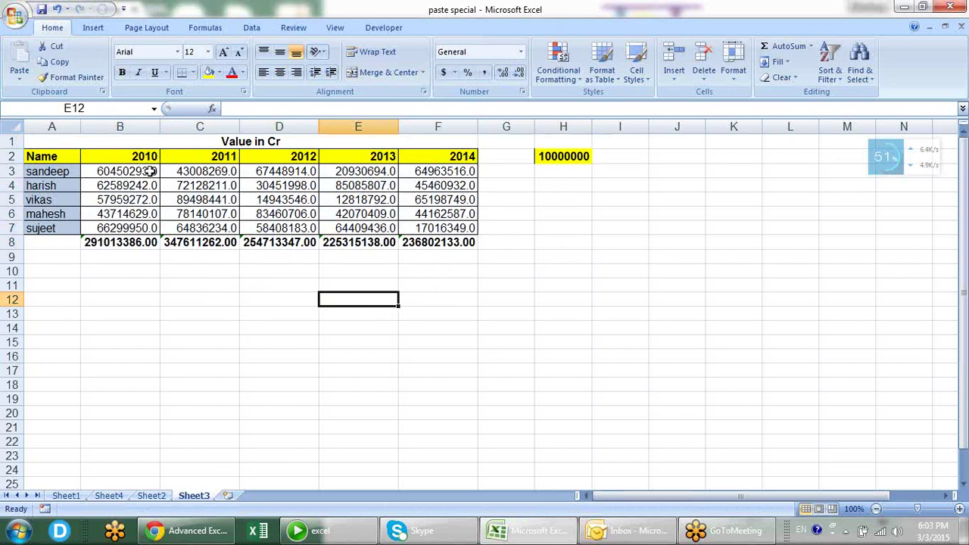
pyautogui.click(68, 242)
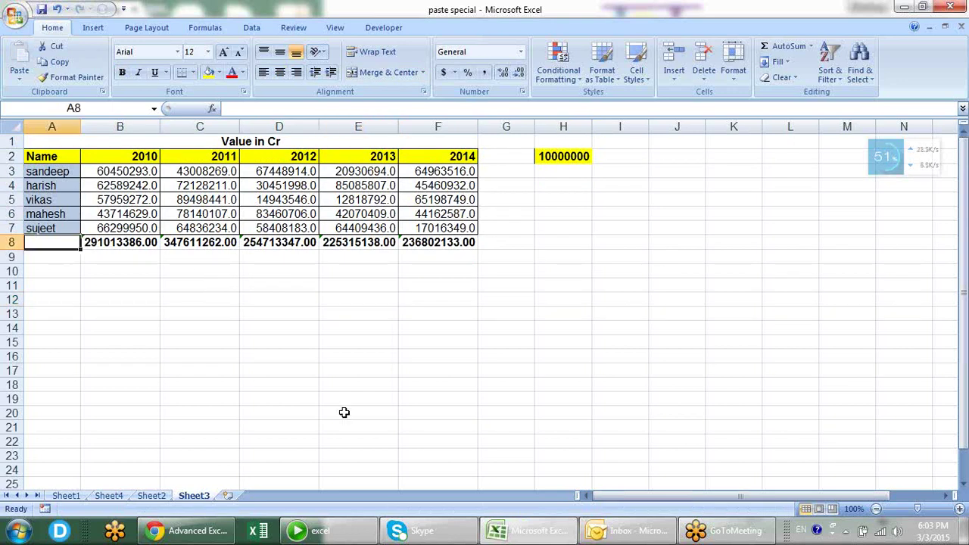
pyautogui.write('Total')
pyautogui.press('Return')
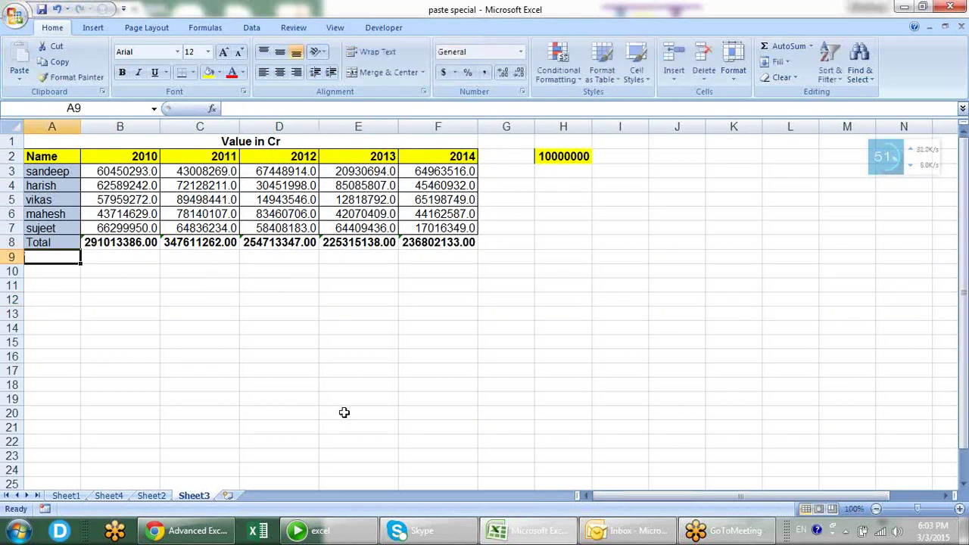
pyautogui.press('Up')
pyautogui.hotkey('ctrl', 'b')
# - Examine the formulas behind the 2010 and 2011 totals in B8 and C8
pyautogui.press('Right')
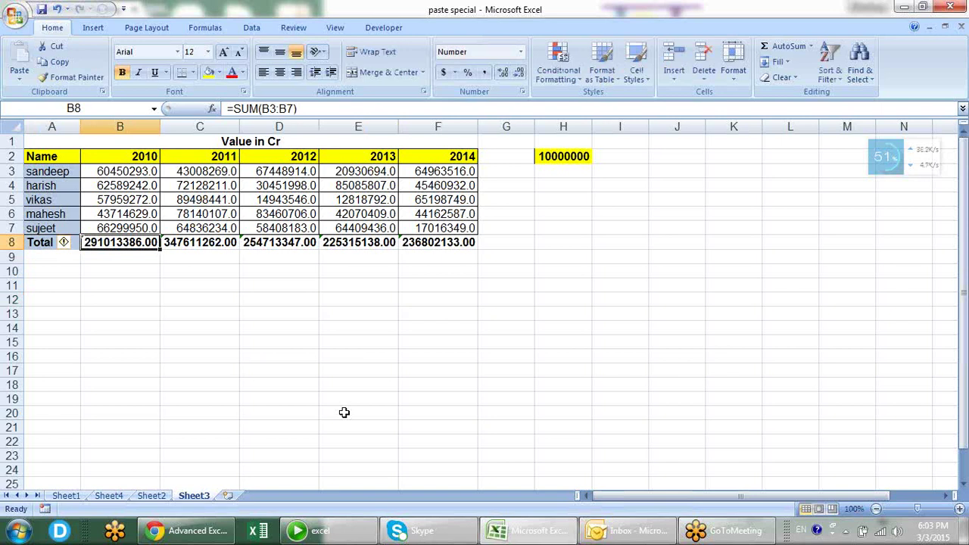
pyautogui.press('F2')
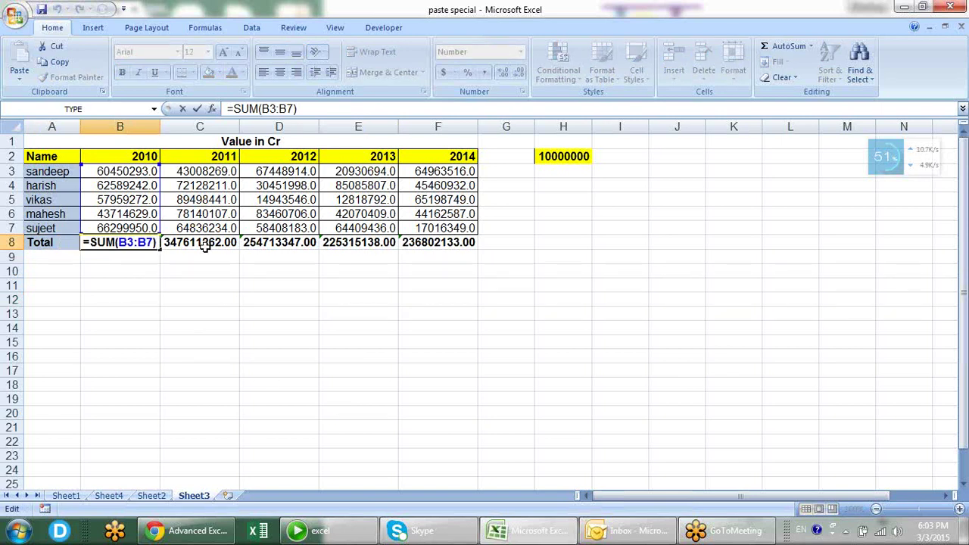
pyautogui.press('Escape')
pyautogui.hotkey('ctrl', 'b')
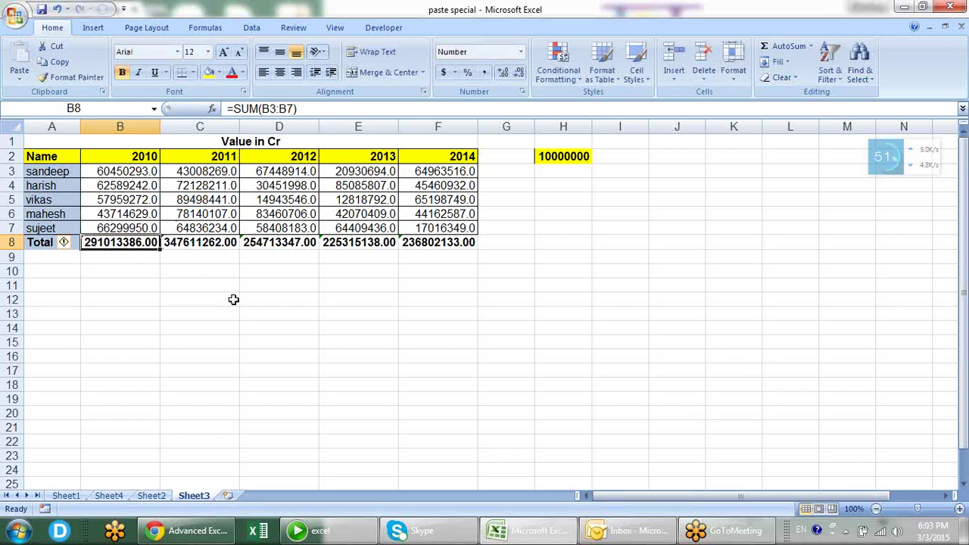
pyautogui.click(288, 140)
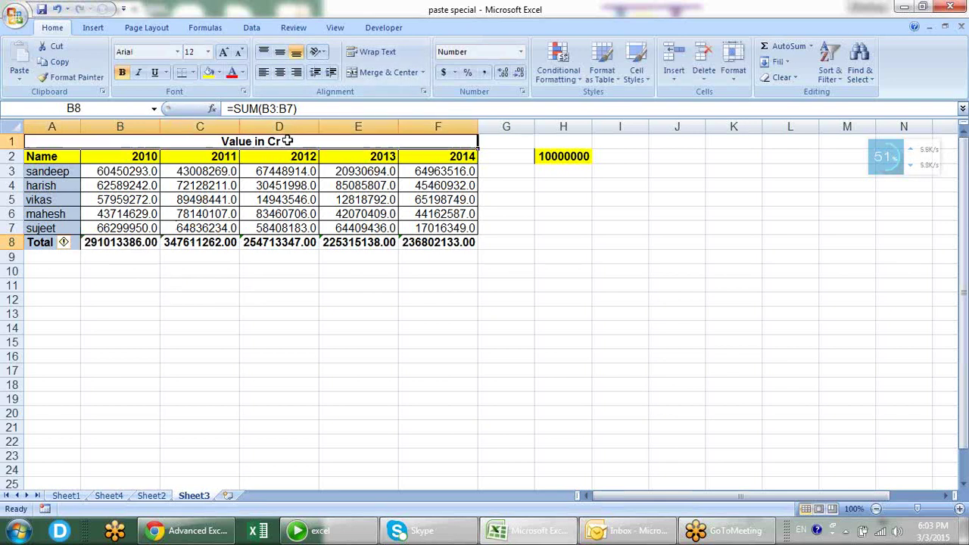
pyautogui.click(190, 253)
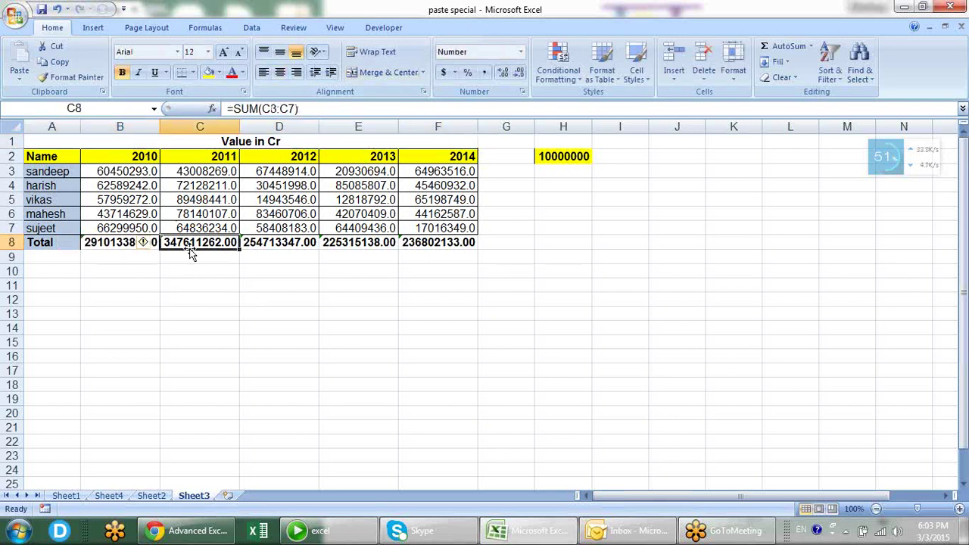
pyautogui.click(133, 245)
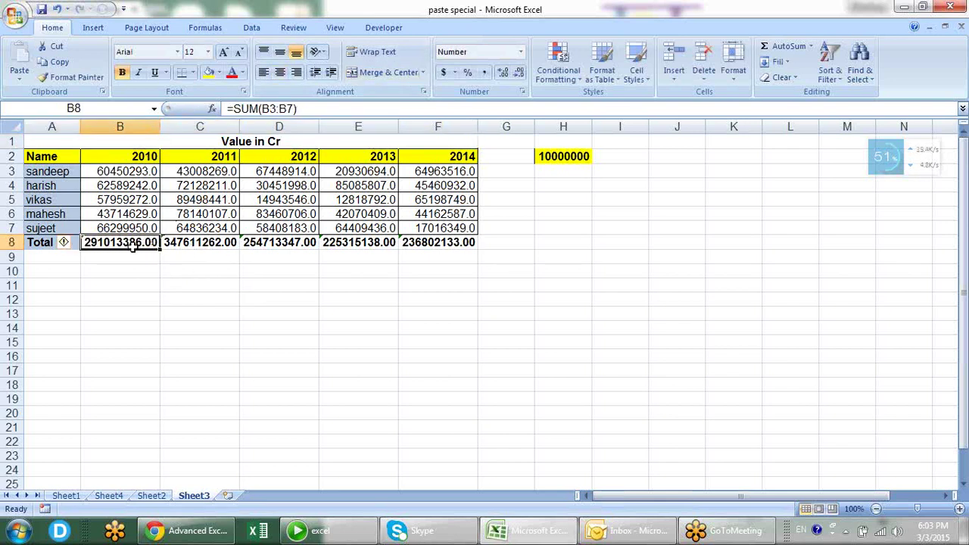
# - Examine the formulas behind the 2011, 2012 and 2013 totals in C8, D8 and E8
pyautogui.click(180, 245)
pyautogui.click(273, 243)
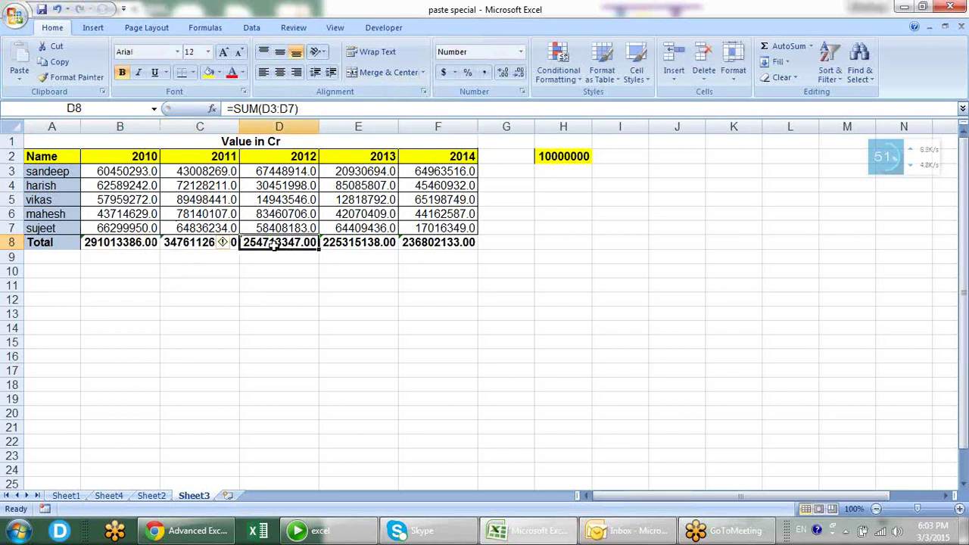
pyautogui.click(377, 242)
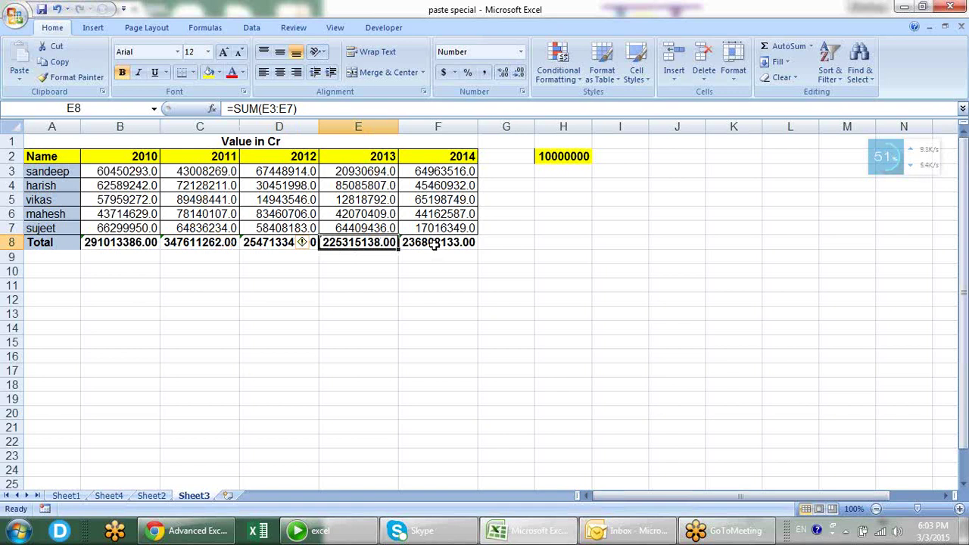
# - Try dividing the 2010 total in B8 by appending /1000000 to its SUM formula, and undo the edit
pyautogui.click(147, 240)
pyautogui.press('F2')
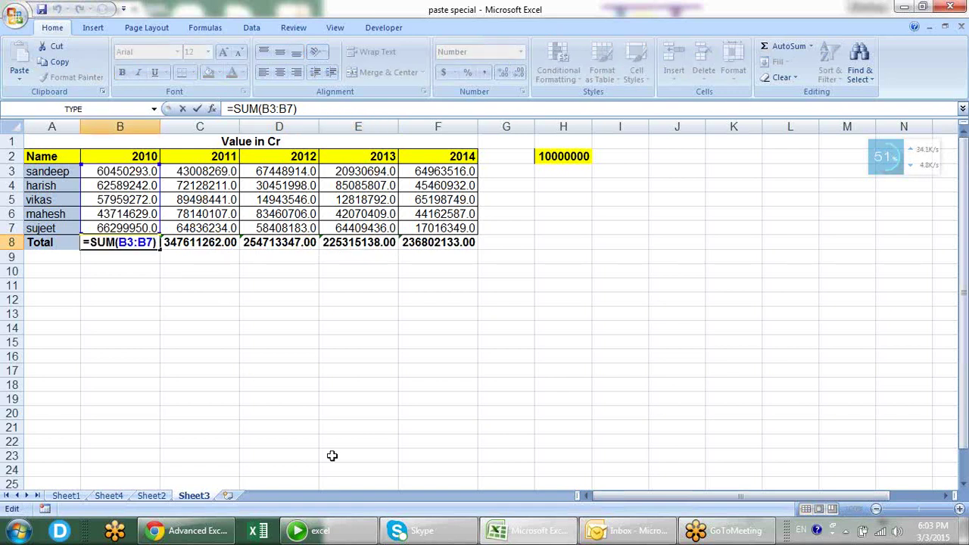
pyautogui.write('/')
pyautogui.write('100000')
pyautogui.write('1000000')
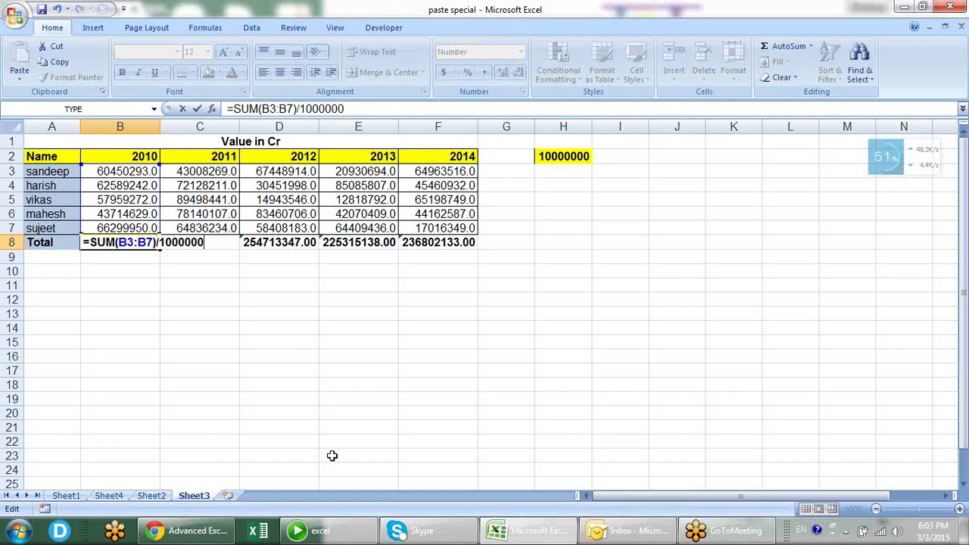
pyautogui.press('Return')
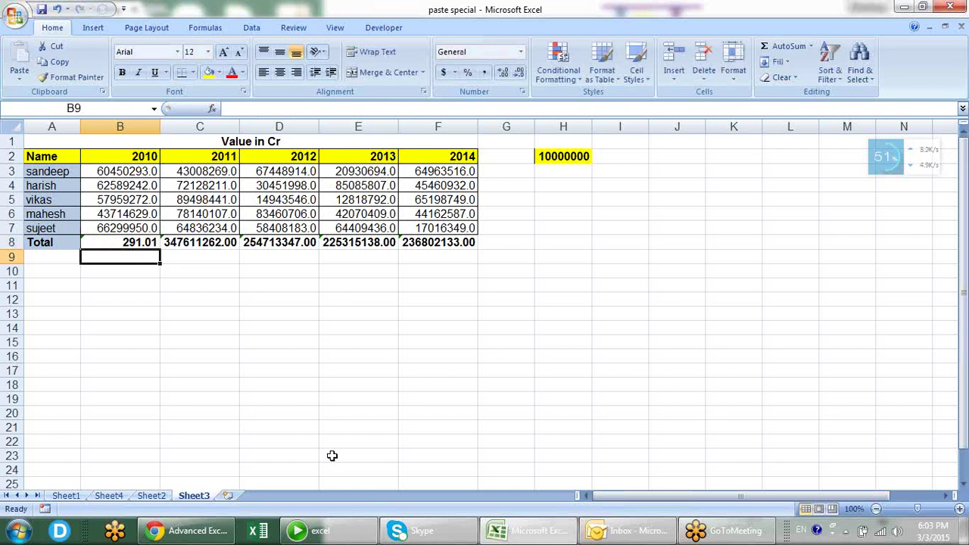
pyautogui.hotkey('ctrl', 'z')
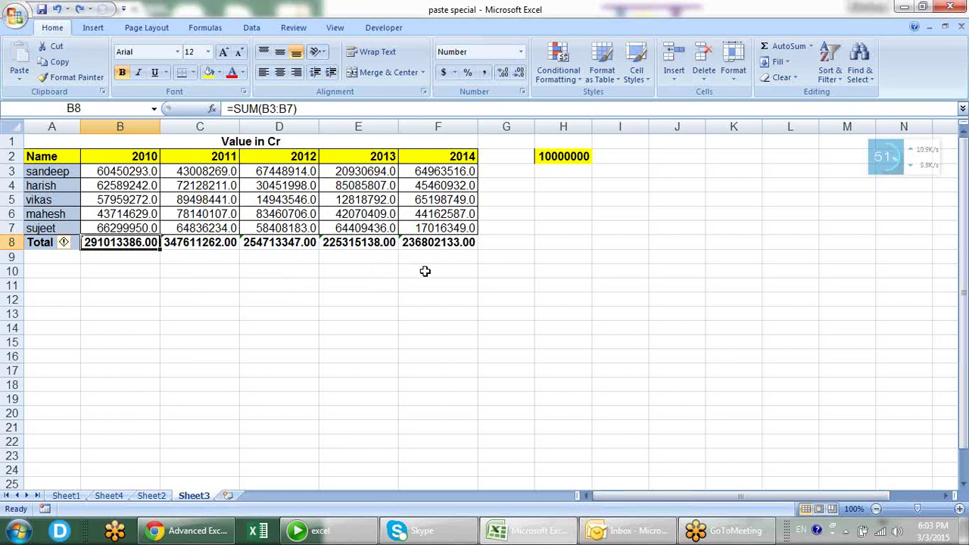
# - Divide the totals in B8:F8 by the 10000000 value from H2 using Paste Special's Divide operation
pyautogui.click(569, 154)
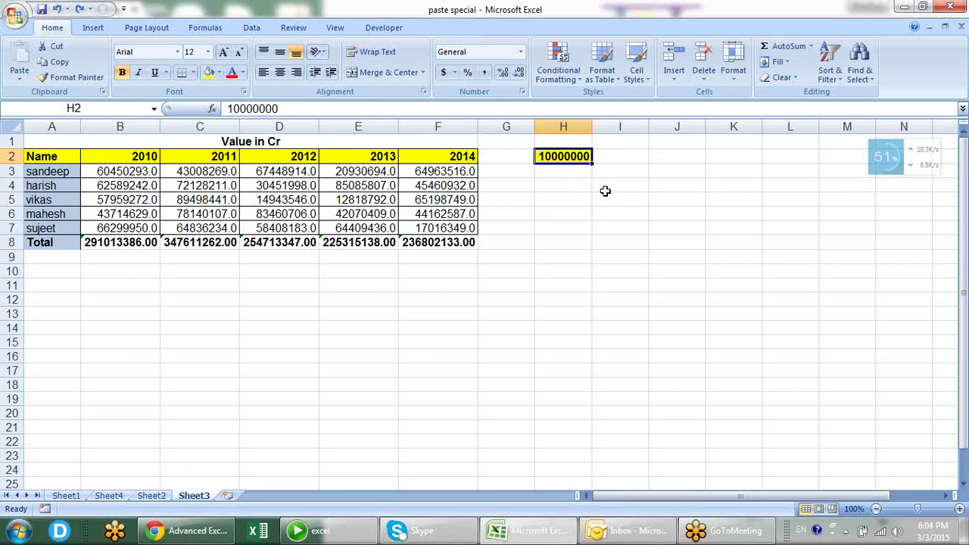
pyautogui.hotkey('ctrl', 'c')
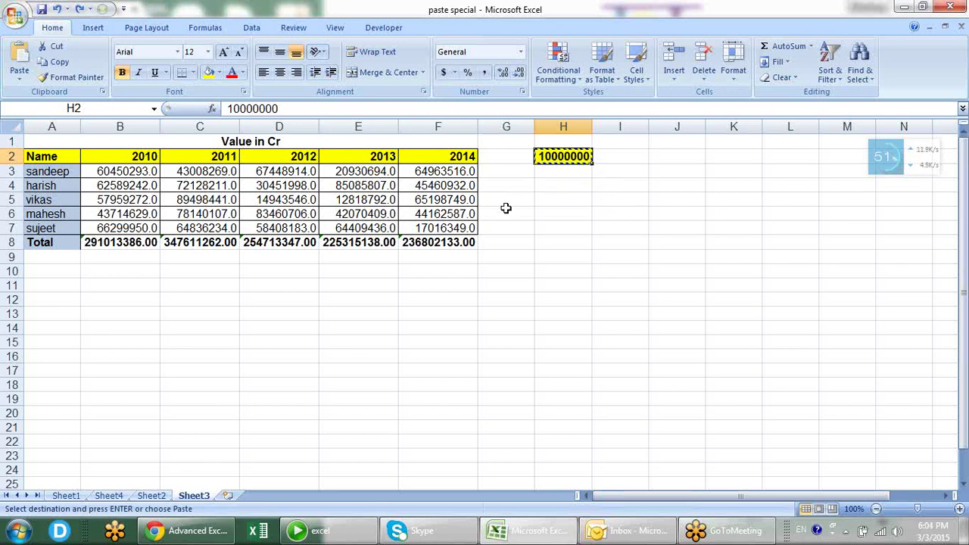
pyautogui.moveTo(451, 242); pyautogui.dragTo(91, 252)
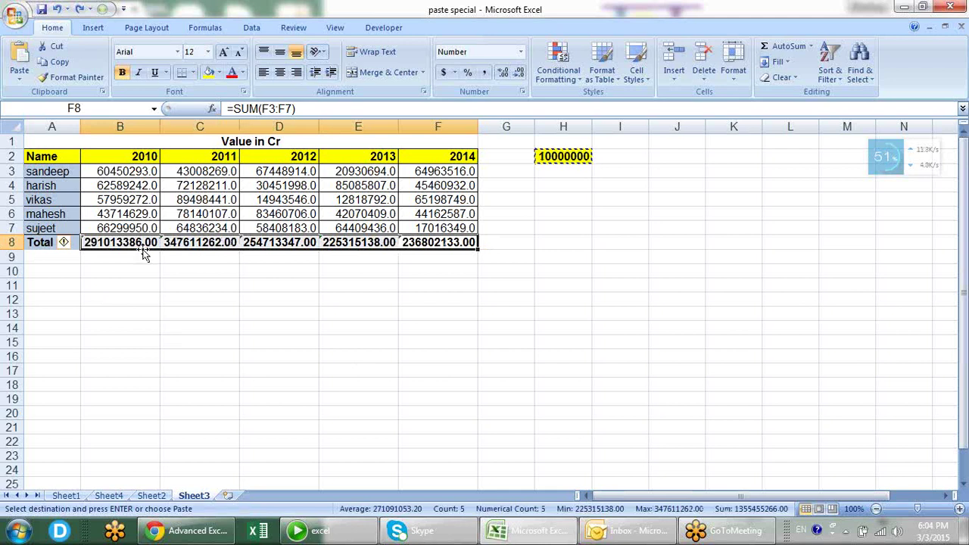
pyautogui.hotkey('ctrl', 'alt', 'v')
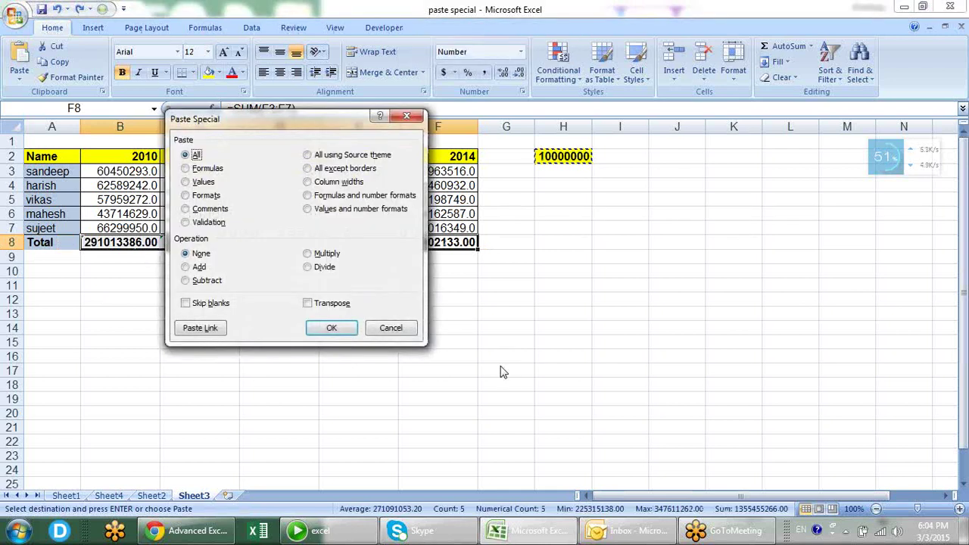
pyautogui.moveTo(271, 118); pyautogui.dragTo(578, 162)
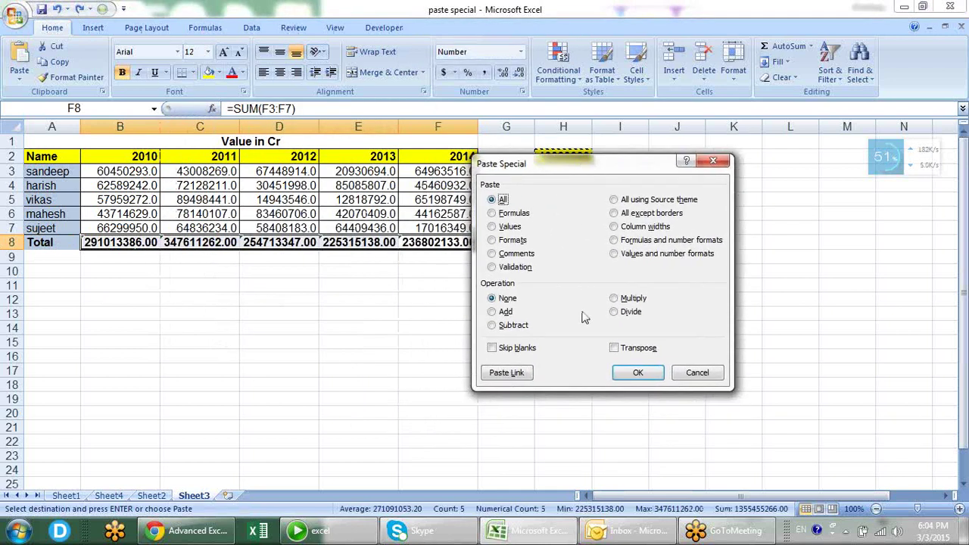
pyautogui.click(613, 312)
pyautogui.click(636, 373)
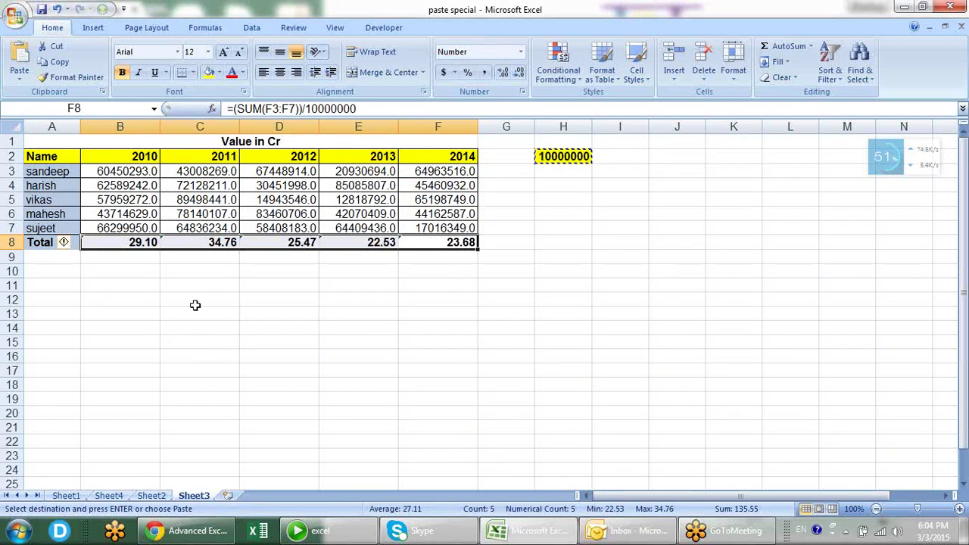
# - Clear the copy mode and examine the divided SUM formulas across the Total row from B8 to F8
pyautogui.click(195, 305)
pyautogui.click(147, 241)
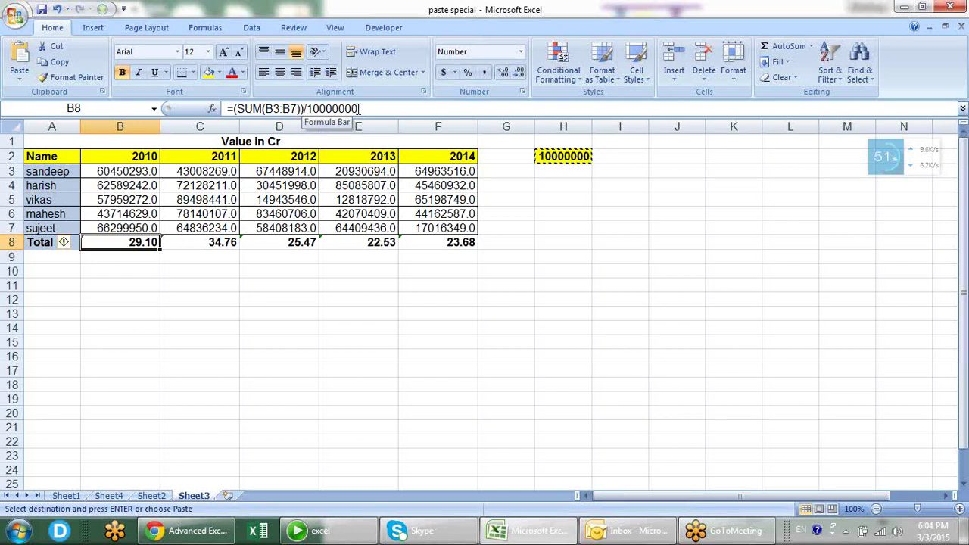
pyautogui.press('Escape')
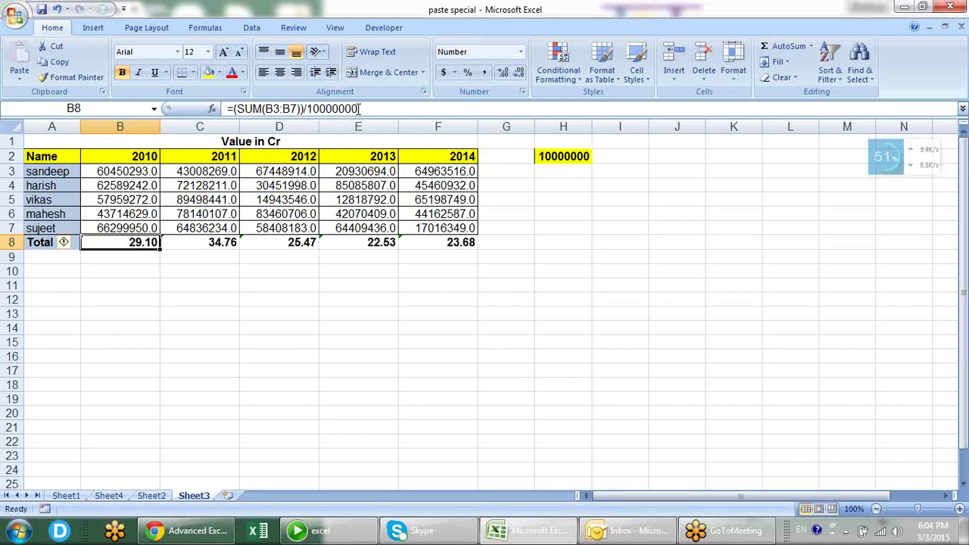
pyautogui.press('Right')
pyautogui.press('Right')
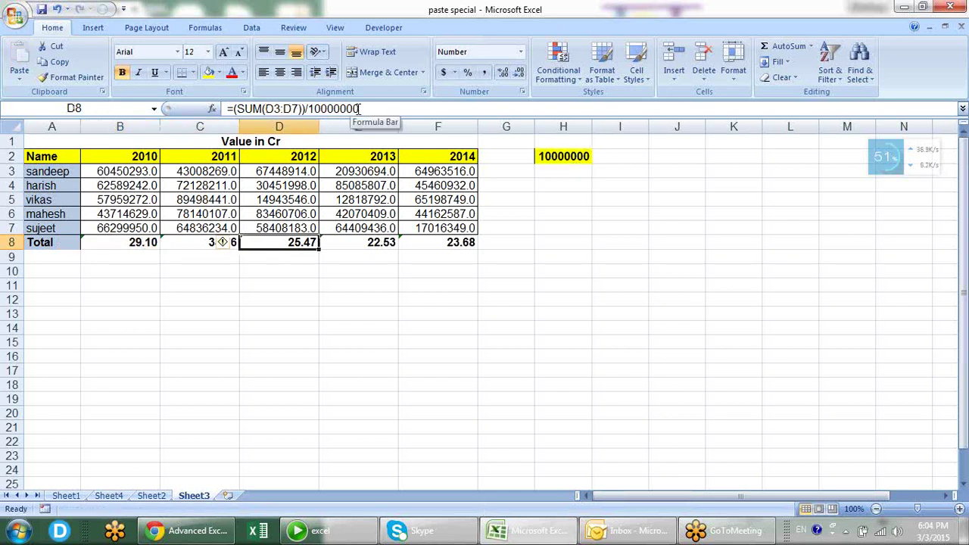
pyautogui.press('Right')
pyautogui.press('Right')
pyautogui.press('Left')
pyautogui.press('Left')
pyautogui.press('Left')
pyautogui.press('Left')
pyautogui.press('Left')
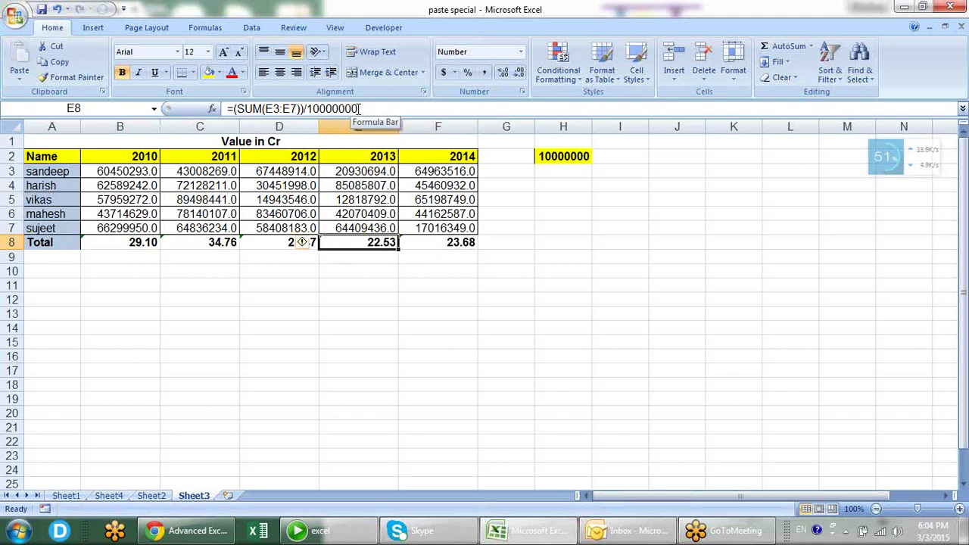
pyautogui.press('Right')
pyautogui.press('Right')
pyautogui.press('Right')
pyautogui.press('Right')
pyautogui.press('Right')
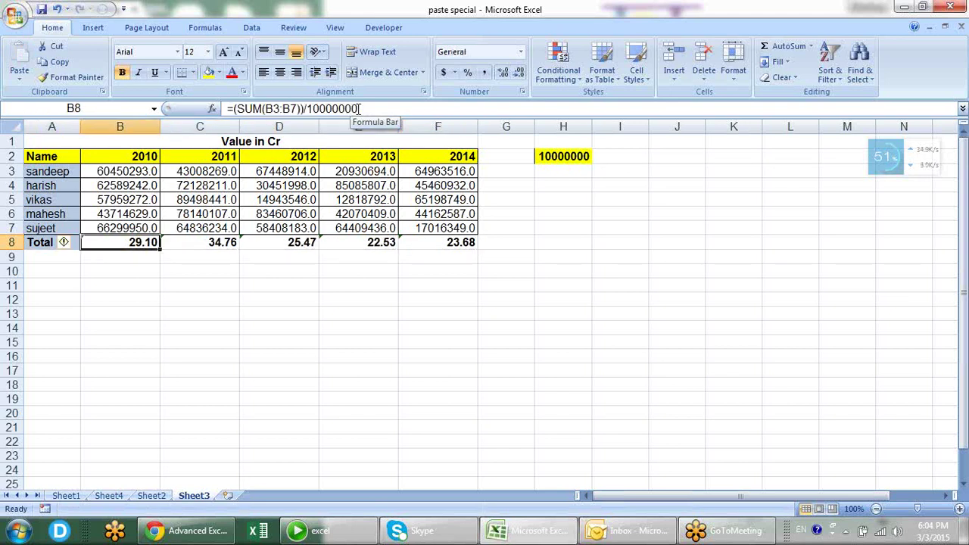
pyautogui.press('Right')
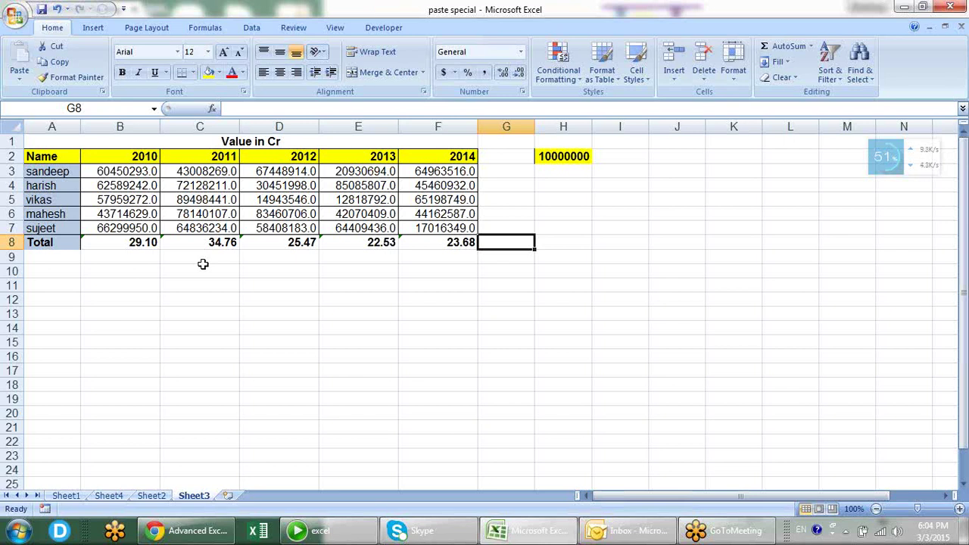
# - Delete columns E to K on Sheet1, keeping only the Date, Name and Sales table
pyautogui.click(66, 495)
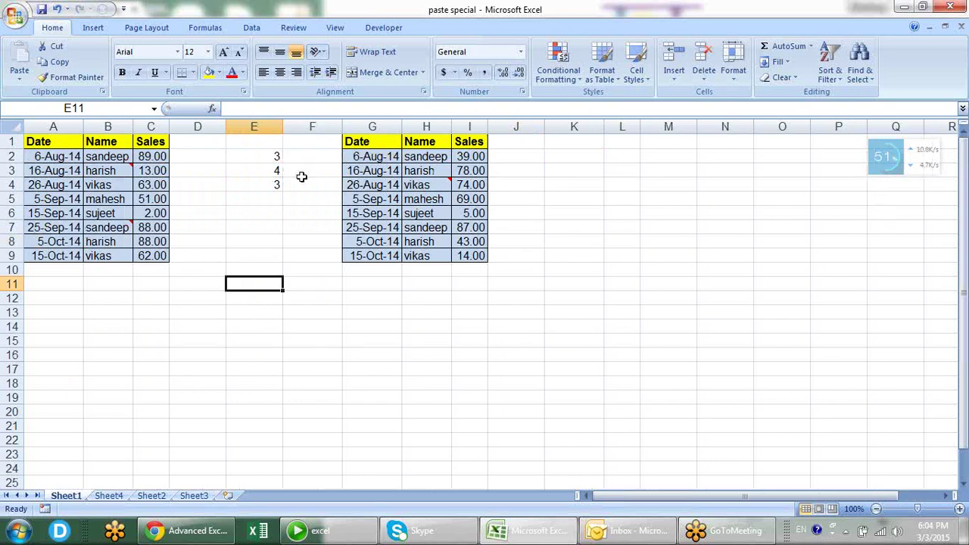
pyautogui.moveTo(271, 126); pyautogui.dragTo(556, 148)
pyautogui.hotkey('alt', 'e')
pyautogui.press('d')
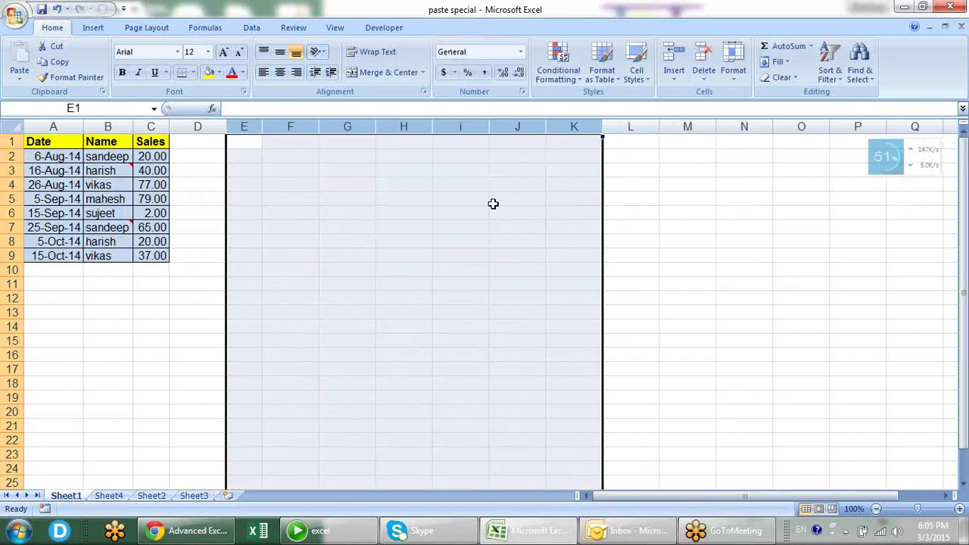
pyautogui.click(204, 322)
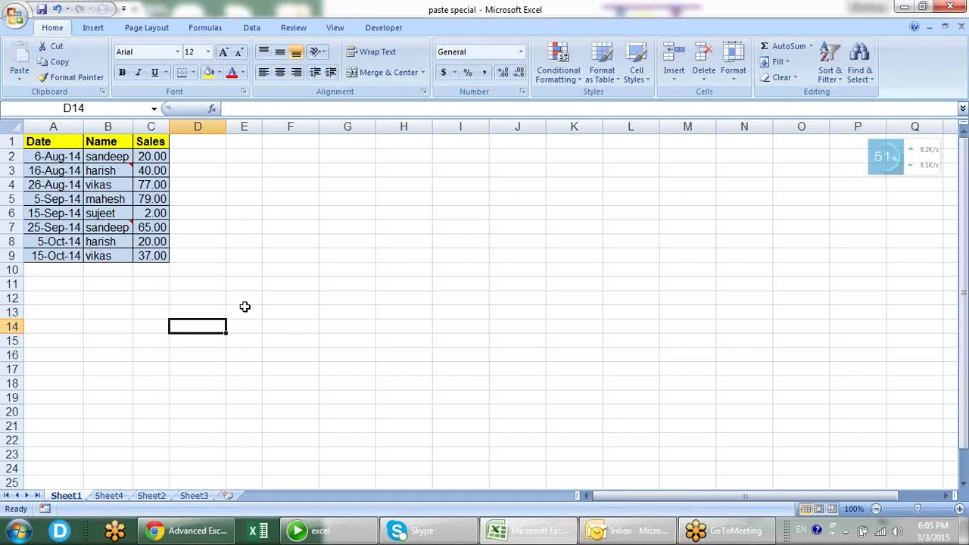
pyautogui.click(254, 226)
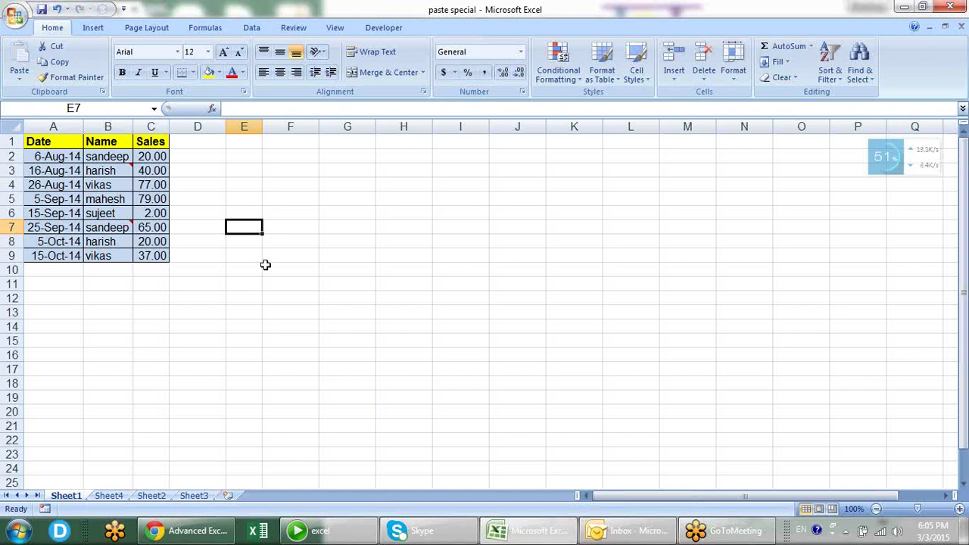
pyautogui.click(258, 253)
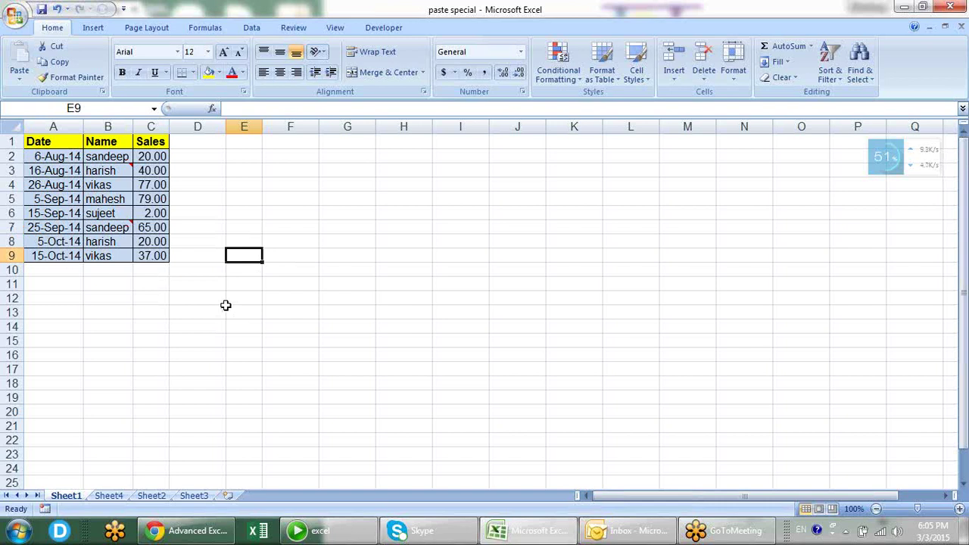
# - Link cell F1 to the Date header with the formula =A1
pyautogui.click(290, 160)
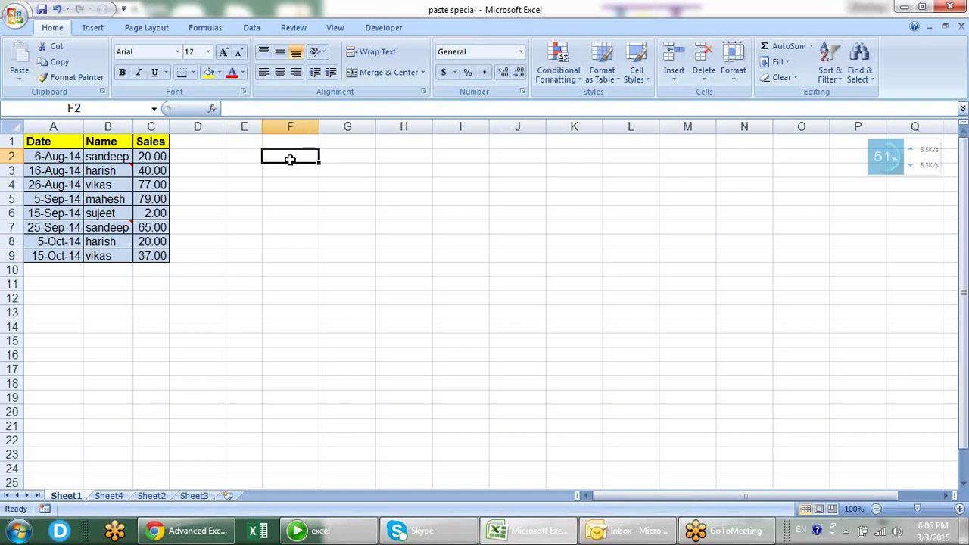
pyautogui.press('Up')
pyautogui.press('Down')
pyautogui.press('Up')
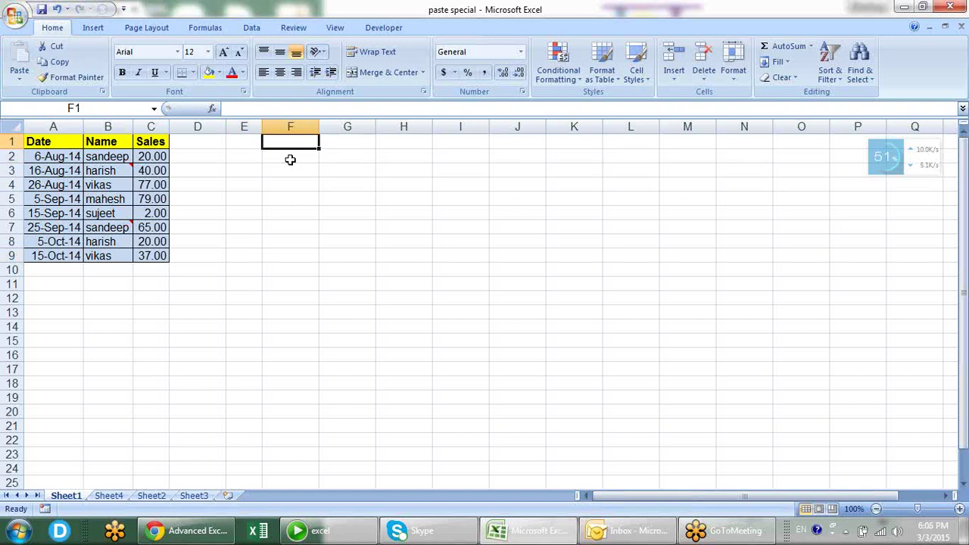
pyautogui.write('=')
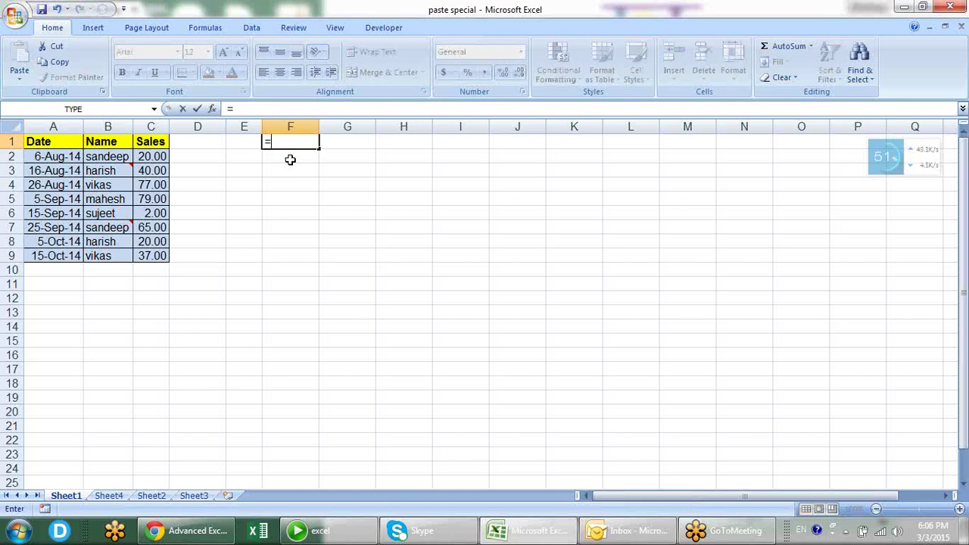
pyautogui.click(38, 142)
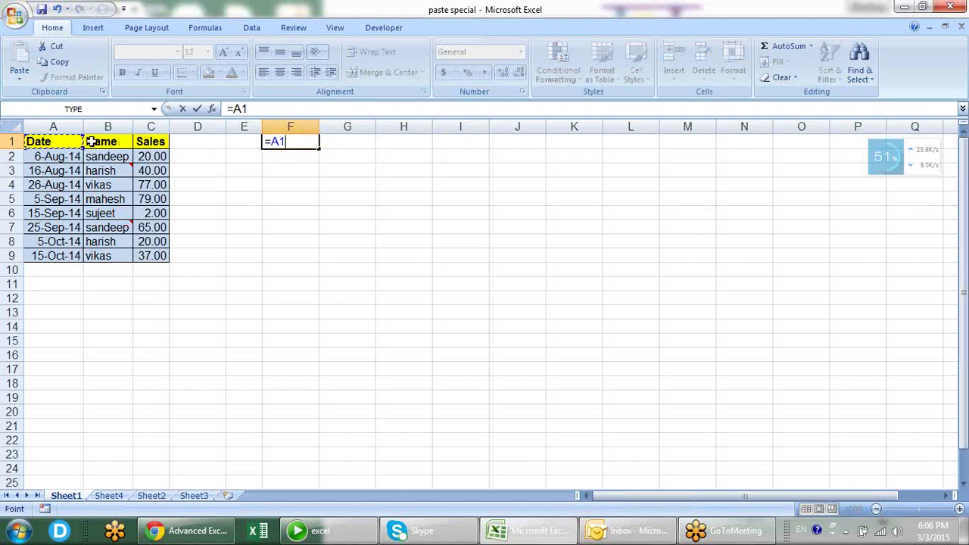
pyautogui.press('Return')
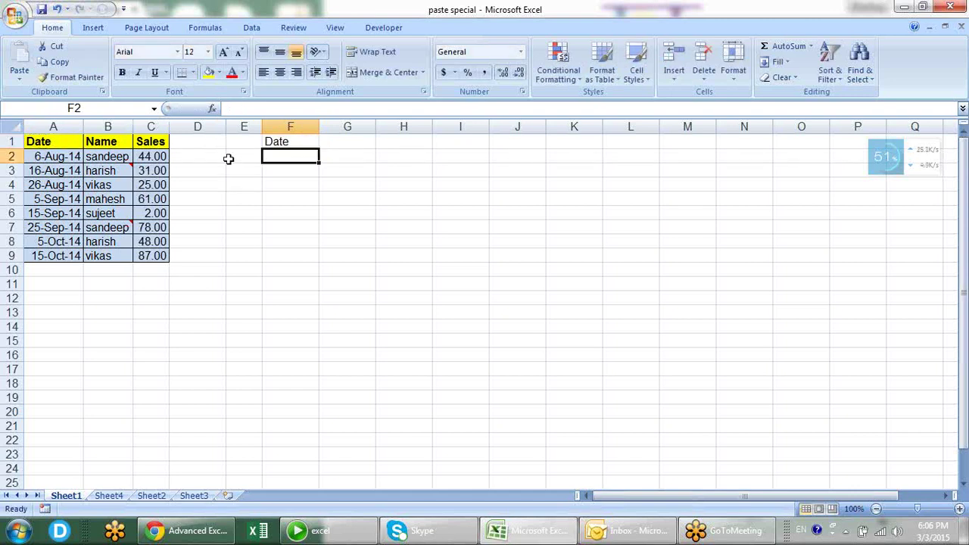
# - Fill the linking formula from F1 across and down to cover F1:H10
pyautogui.click(278, 144)
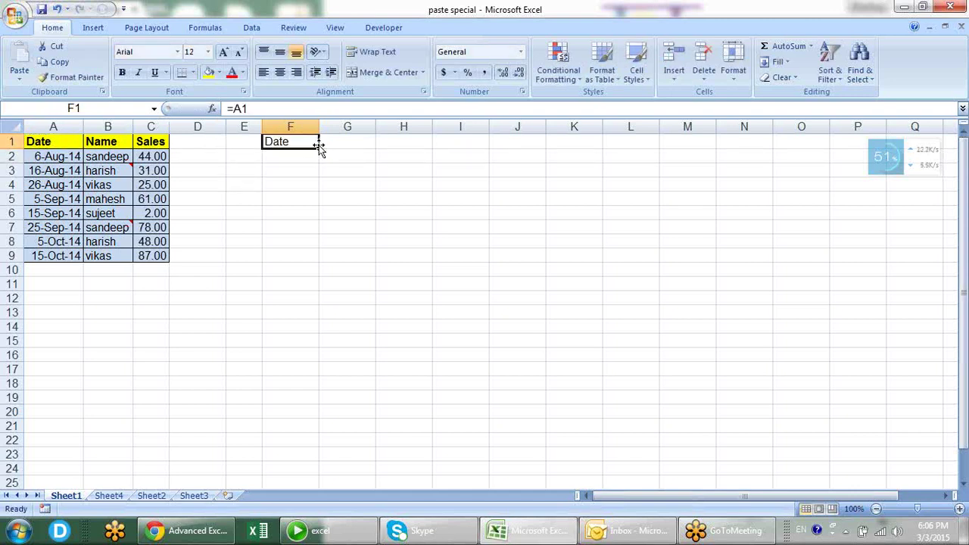
pyautogui.moveTo(321, 149); pyautogui.dragTo(433, 274)
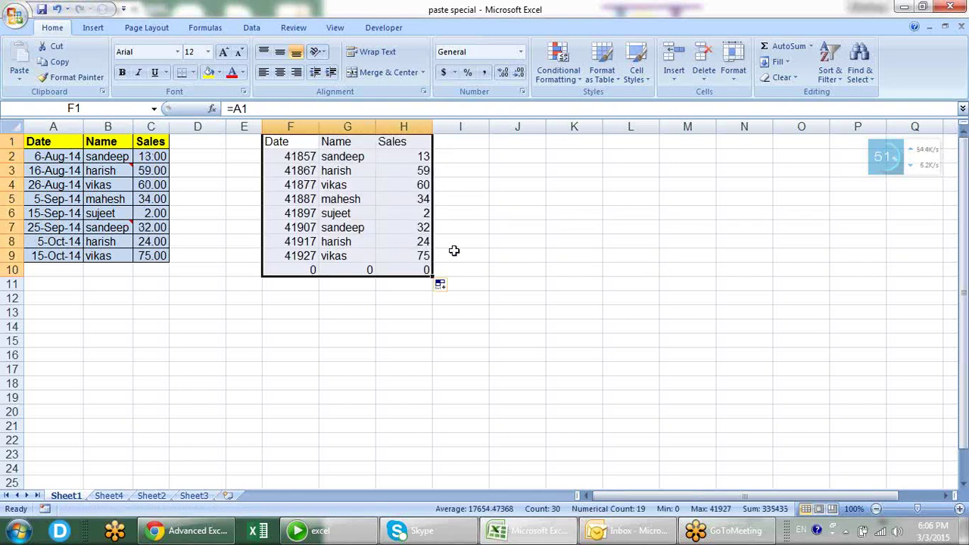
pyautogui.click(454, 251)
# - Examine the linking formulas in F10, G10 and H10, below the copied table
pyautogui.click(299, 270)
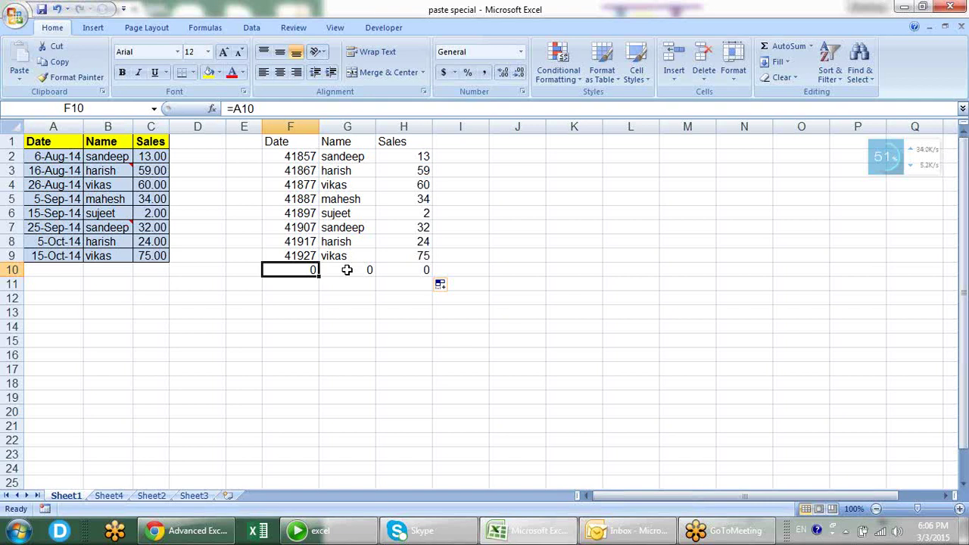
pyautogui.click(347, 270)
pyautogui.click(426, 271)
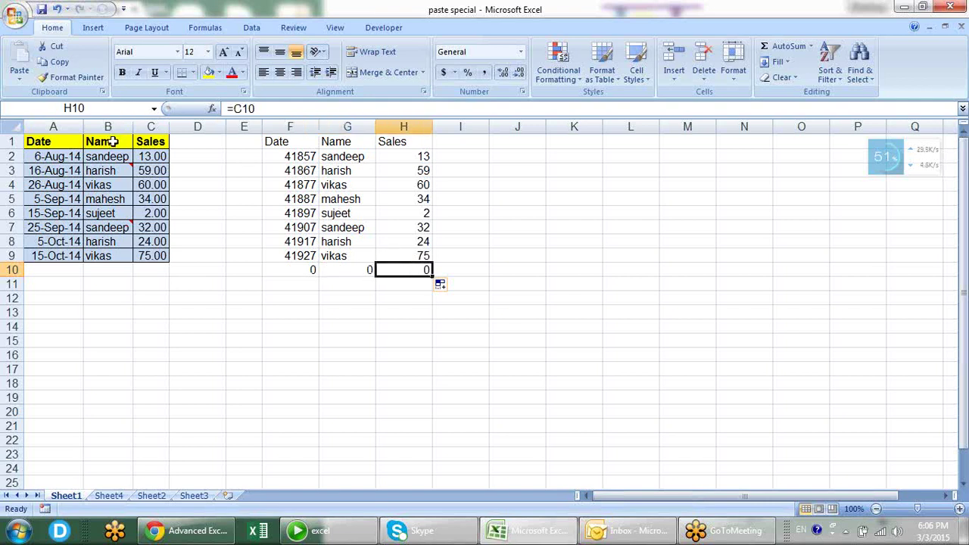
# - Replace the person's name in B2 of the source table with a different first name
pyautogui.click(114, 156)
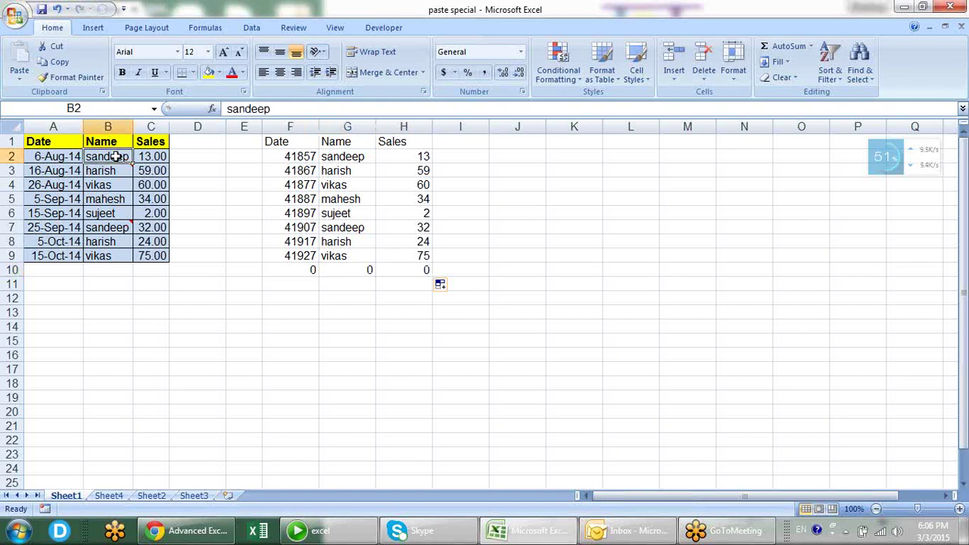
pyautogui.write('Pradeep')
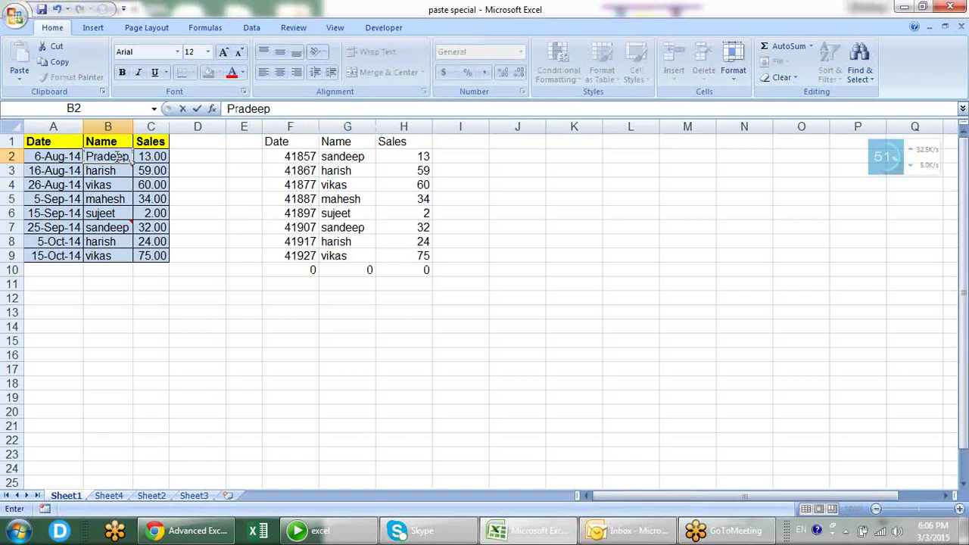
pyautogui.press('Return')
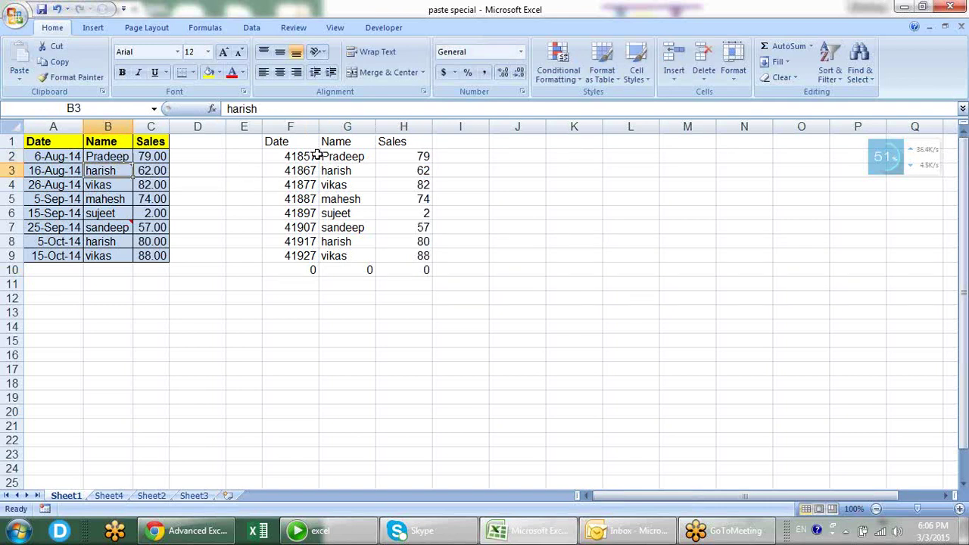
# - Clear the linking formulas in F10:H10, the extra row below the copied table
pyautogui.click(349, 155)
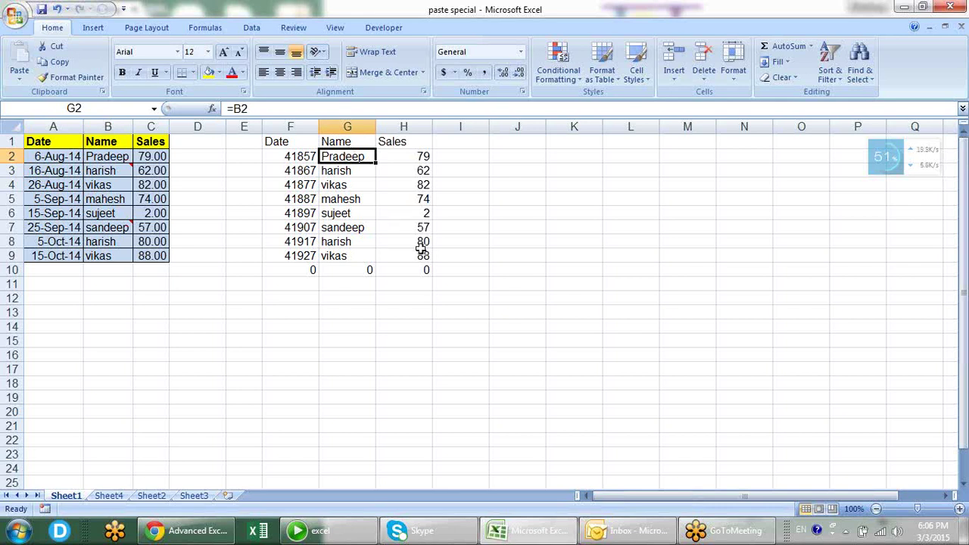
pyautogui.moveTo(424, 213); pyautogui.dragTo(428, 282)
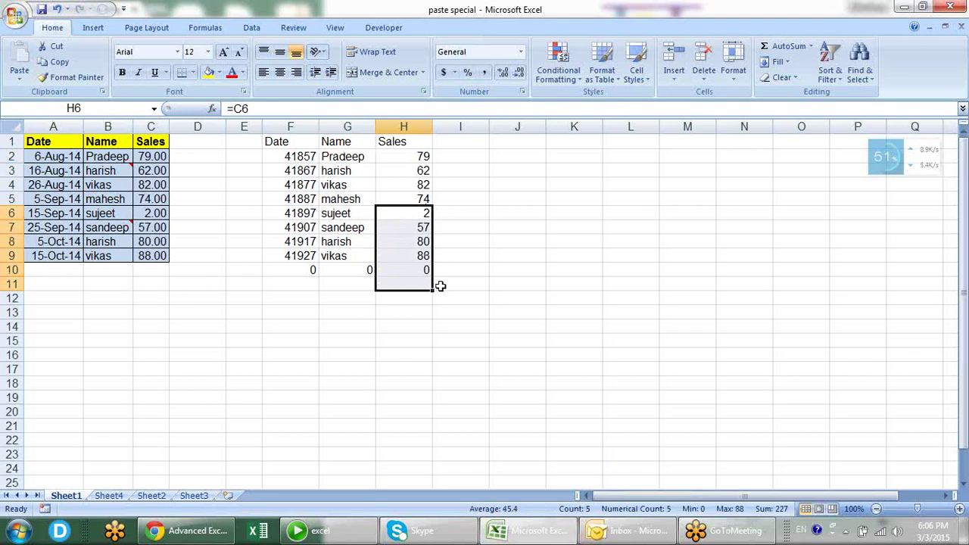
pyautogui.click(366, 303)
pyautogui.moveTo(316, 268); pyautogui.dragTo(394, 268)
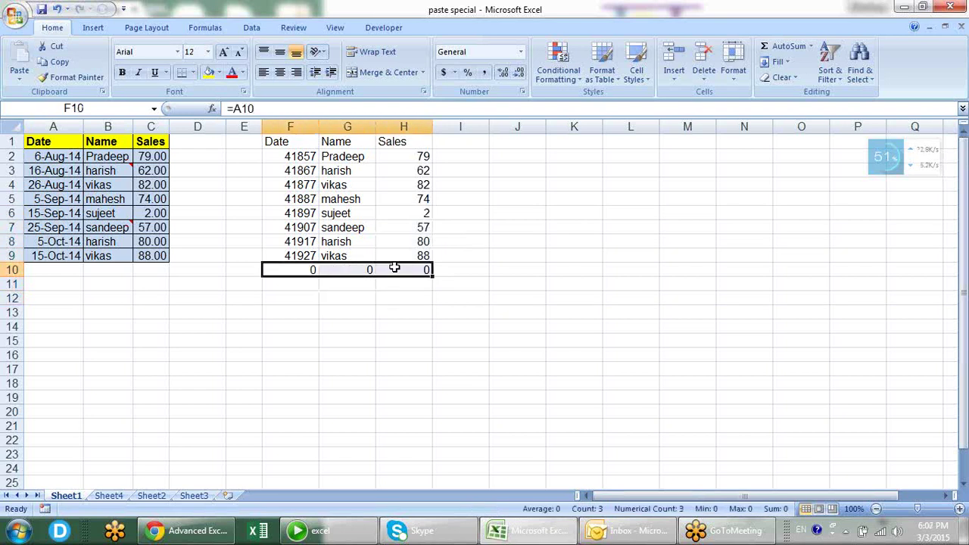
pyautogui.press('Delete')
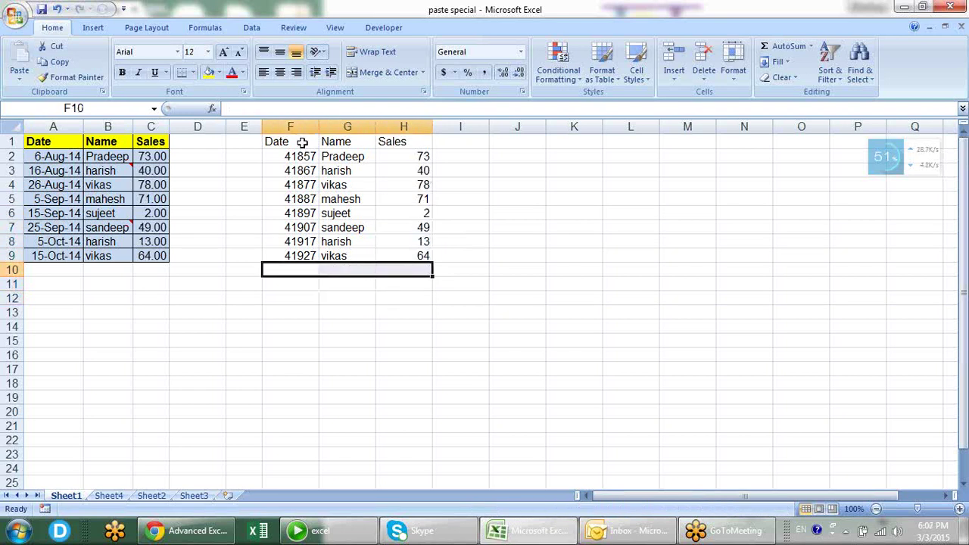
# - Clear the remaining formula-linked copy of the table in F1:H9
pyautogui.moveTo(301, 142); pyautogui.dragTo(428, 256)
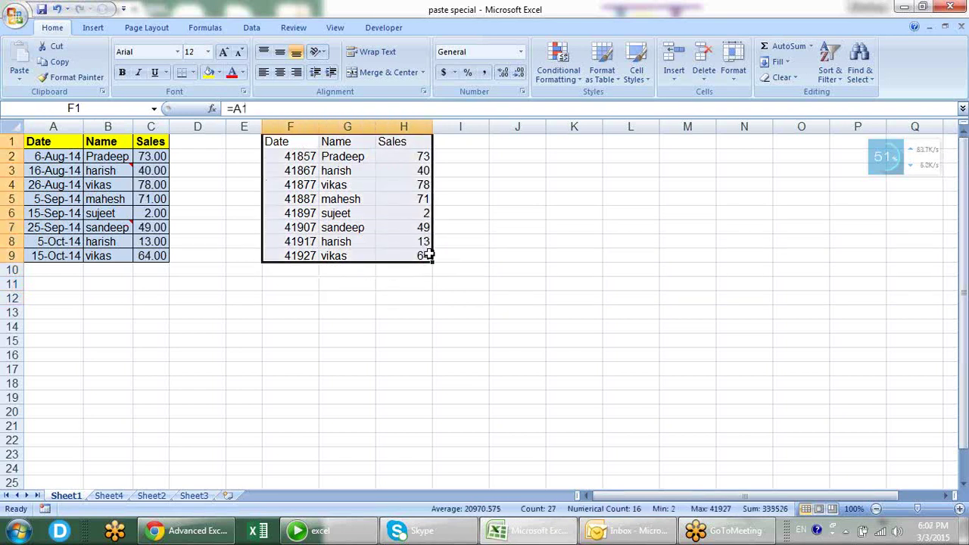
pyautogui.press('Delete')
pyautogui.click(387, 284)
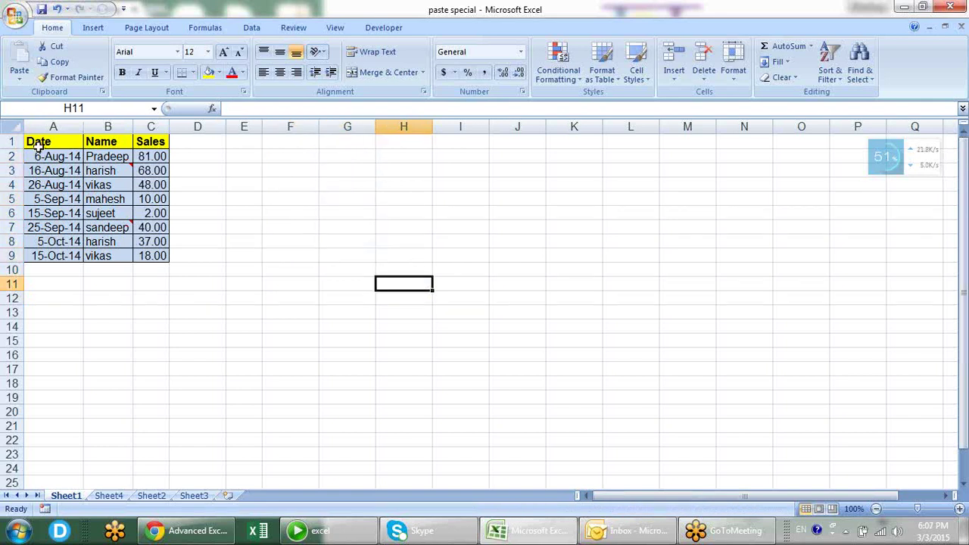
# - Copy the source table A1:C9 and paste it as a linked copy starting at G1 with Paste Link
pyautogui.moveTo(40, 148); pyautogui.dragTo(154, 256)
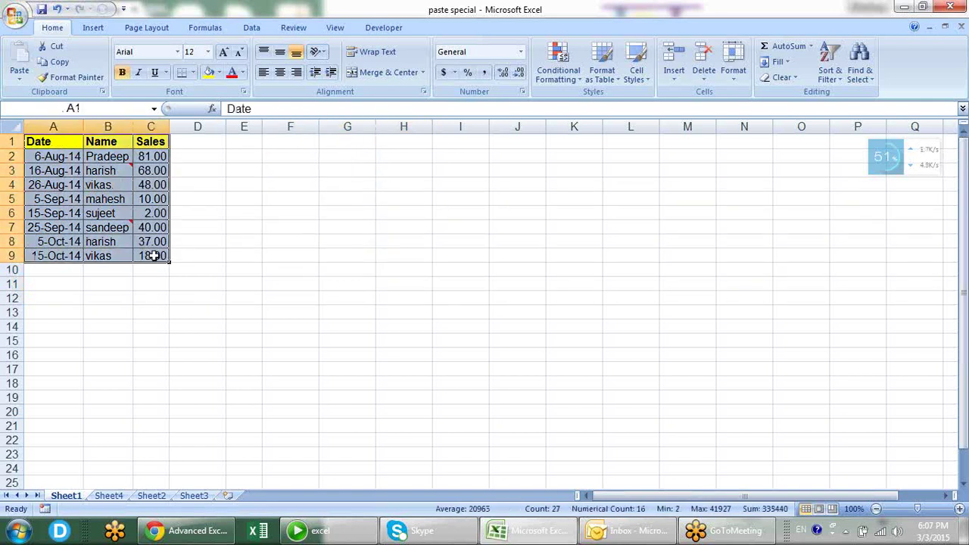
pyautogui.hotkey('ctrl', 'c')
pyautogui.click(341, 144)
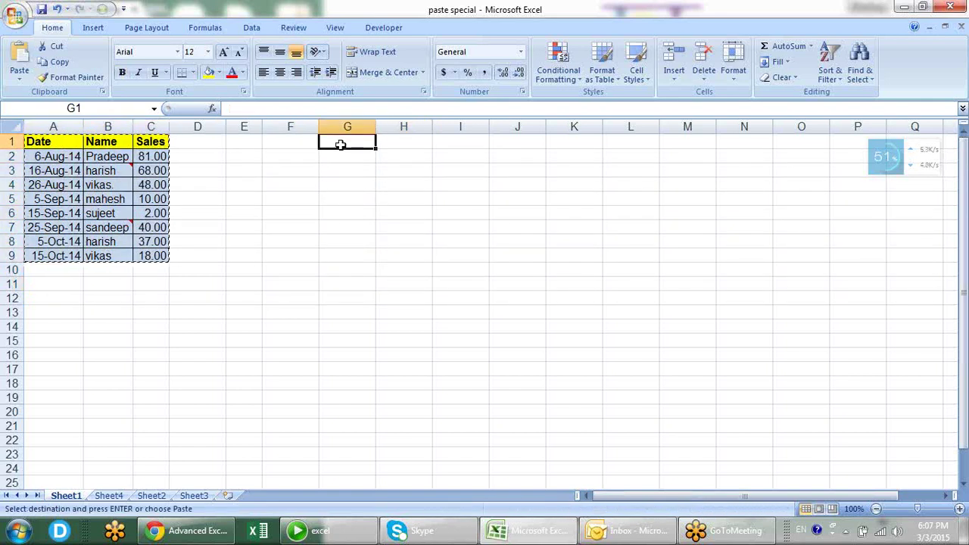
pyautogui.hotkey('alt', 'e')
pyautogui.press('s')
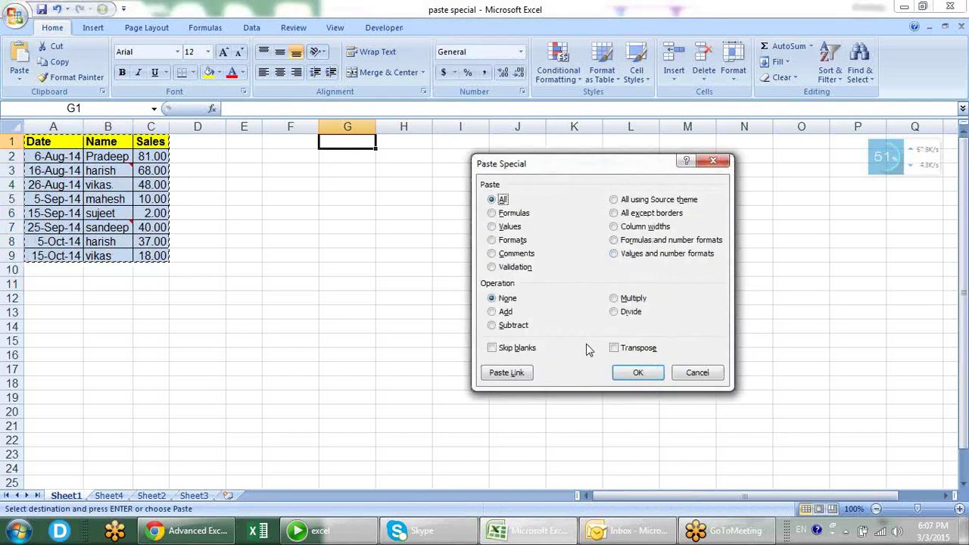
pyautogui.click(505, 375)
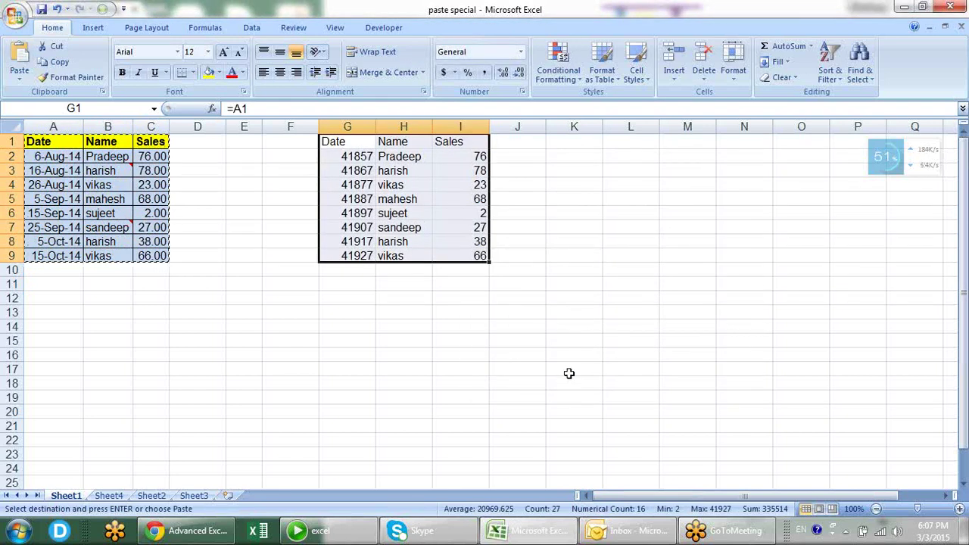
# - Apply the source table's formats to the linked copy in G1:I9 with Paste Special
pyautogui.hotkey('alt', 'e')
pyautogui.press('s')
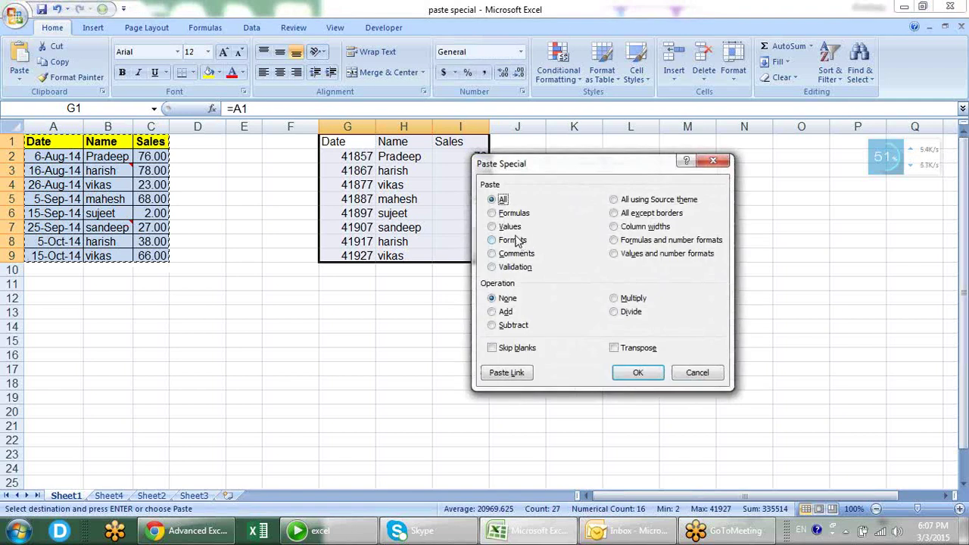
pyautogui.click(518, 240)
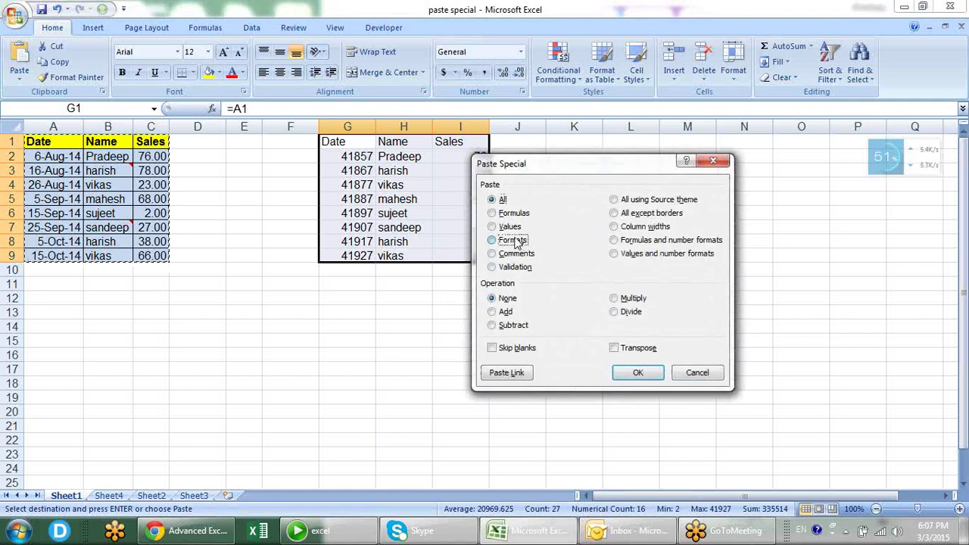
pyautogui.click(637, 372)
# - Apply the source table's column widths to columns G to I with Paste Special, and end the copy mode
pyautogui.hotkey('alt', 'e')
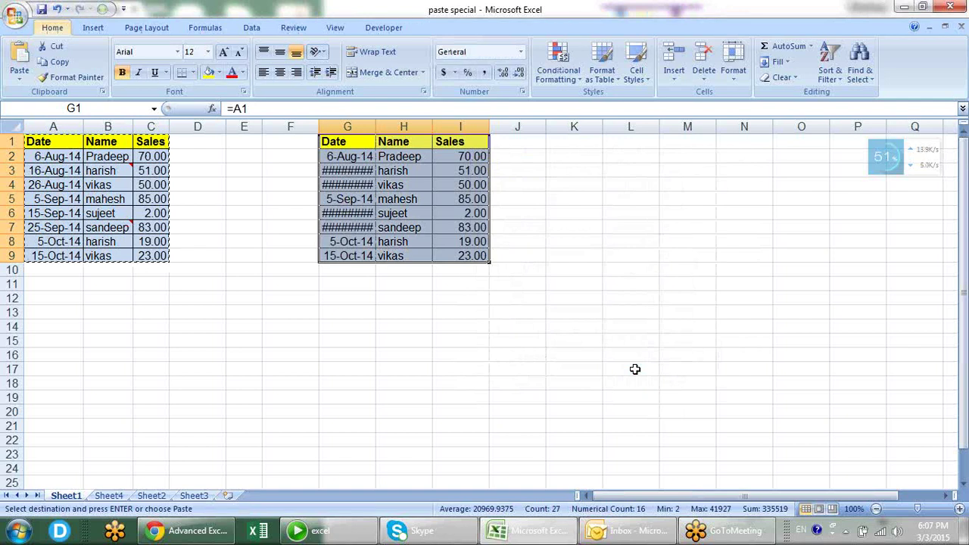
pyautogui.press('s')
pyautogui.click(634, 227)
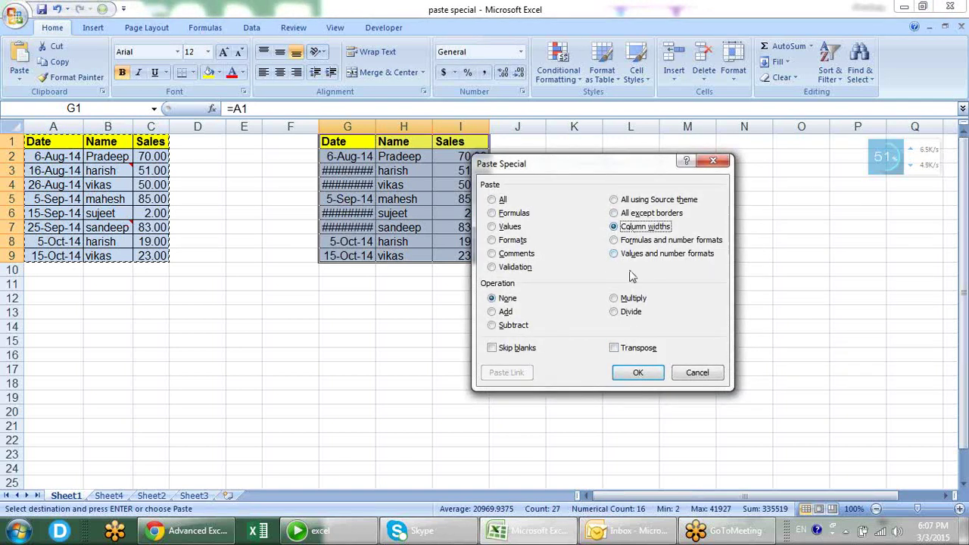
pyautogui.click(637, 372)
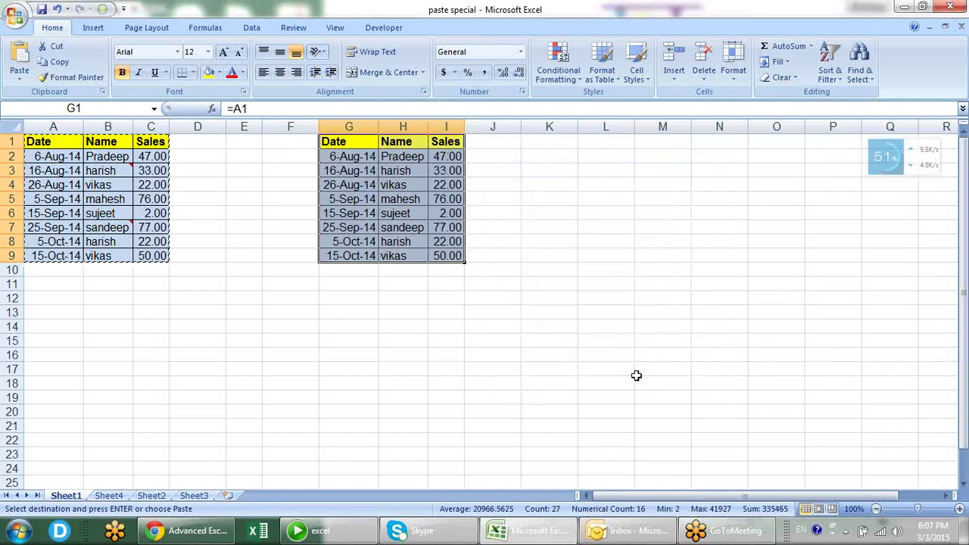
pyautogui.click(514, 283)
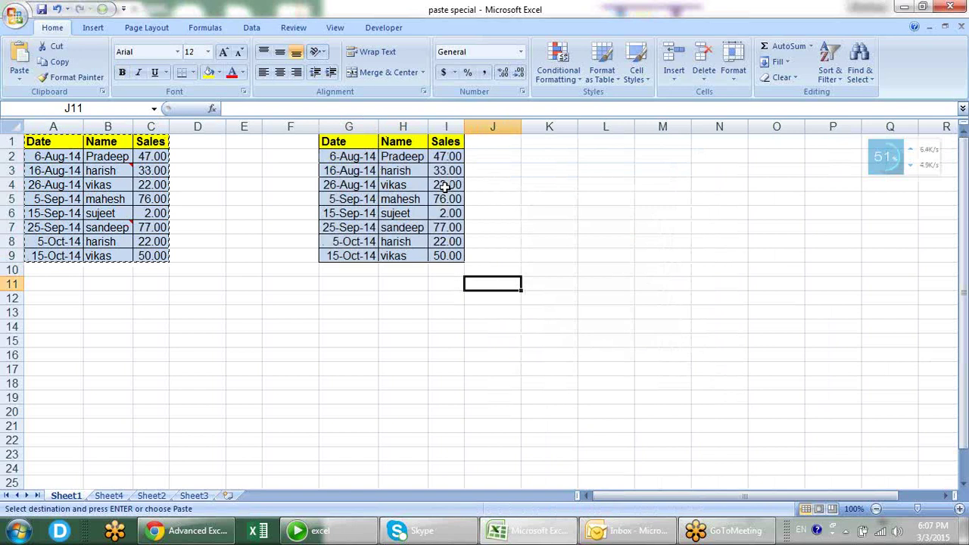
pyautogui.press('Escape')
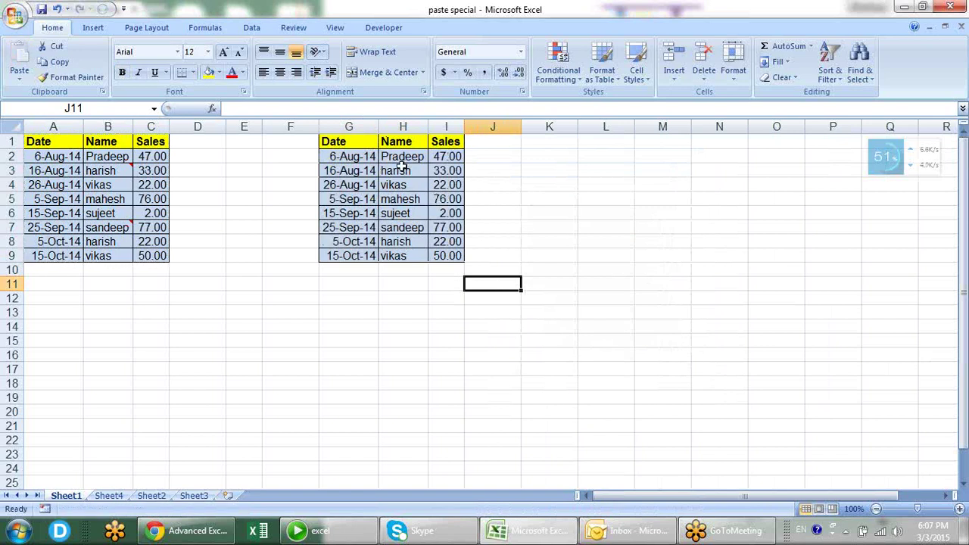
# - Enter another first name in B2 of the source table and check the linked cell H2
pyautogui.click(108, 157)
pyautogui.write('sandeep')
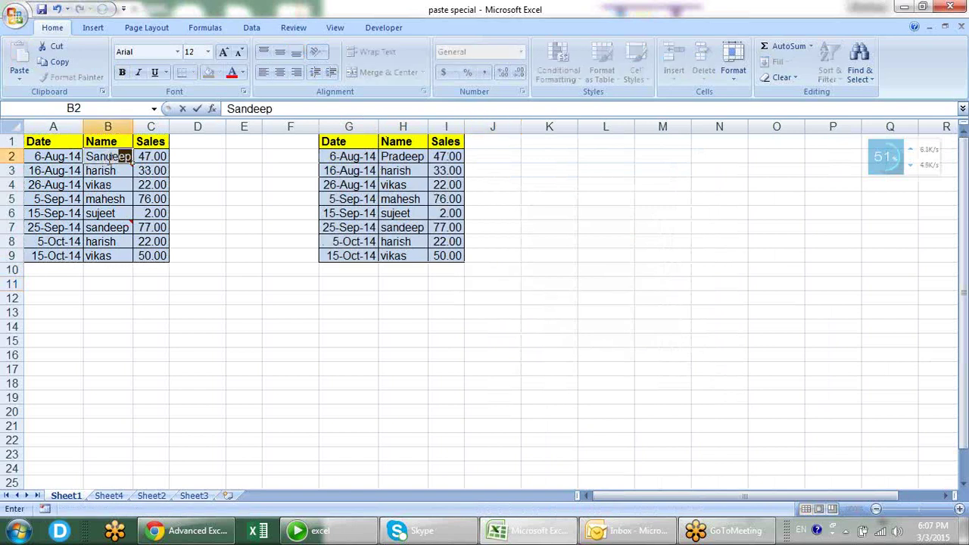
pyautogui.press('Return')
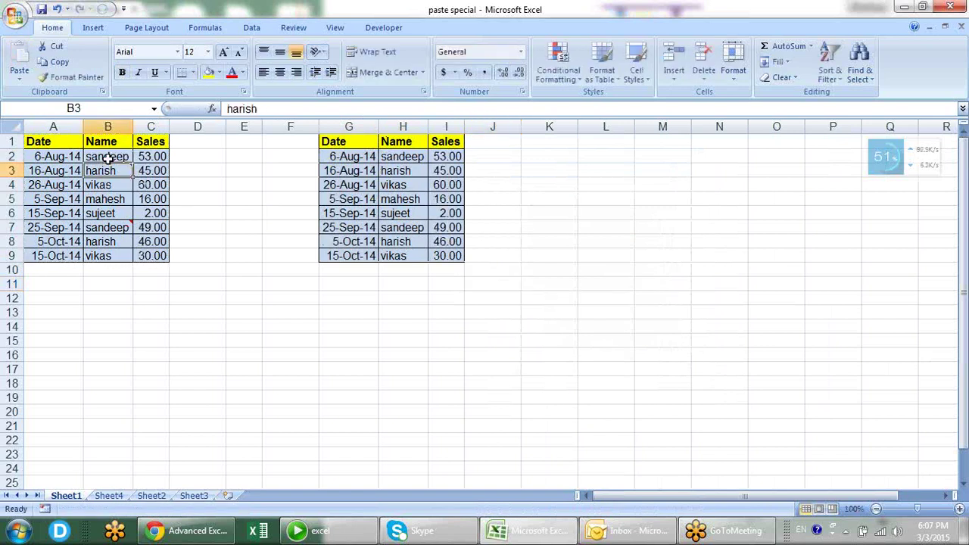
pyautogui.click(400, 157)
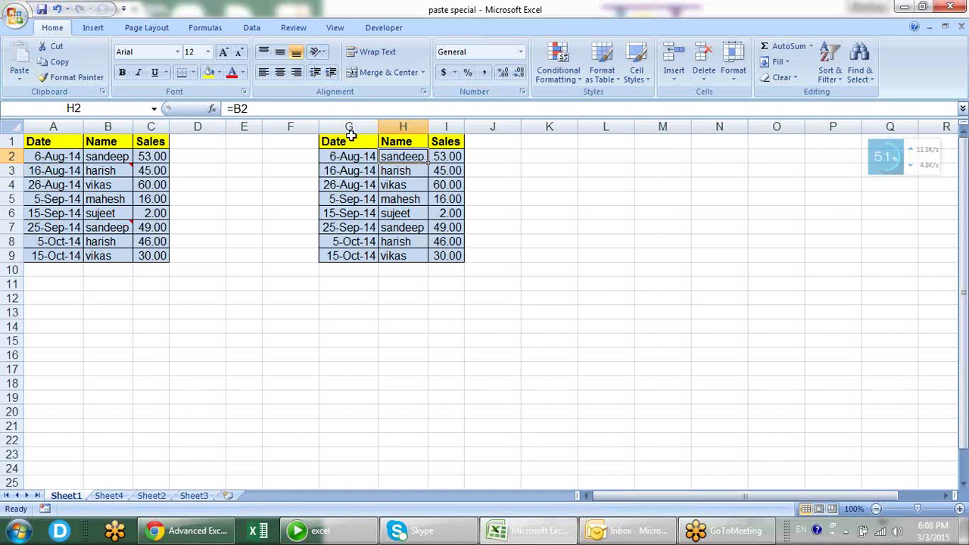
# - Delete columns G to I containing the linked copy of the table
pyautogui.moveTo(349, 126); pyautogui.dragTo(433, 126)
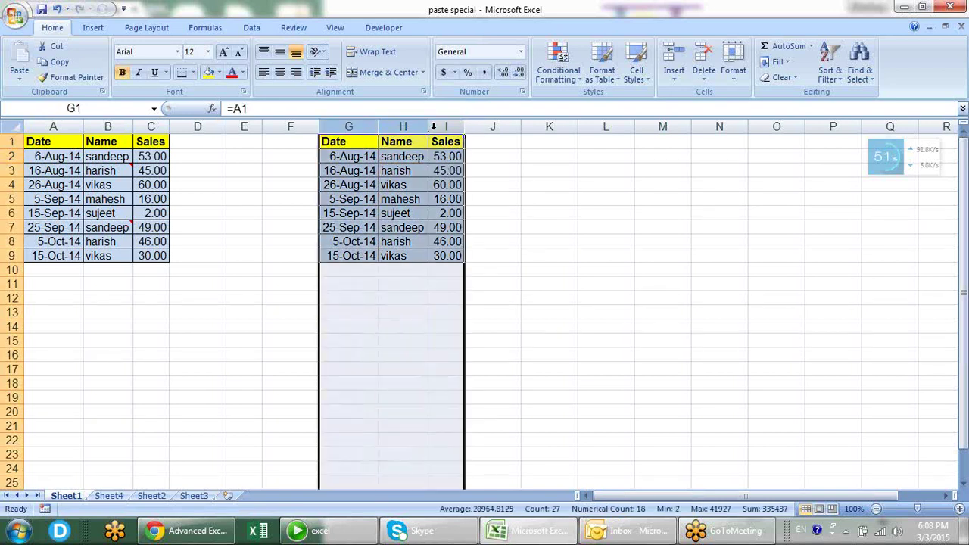
pyautogui.hotkey('ctrl', '-')
pyautogui.click(404, 187)
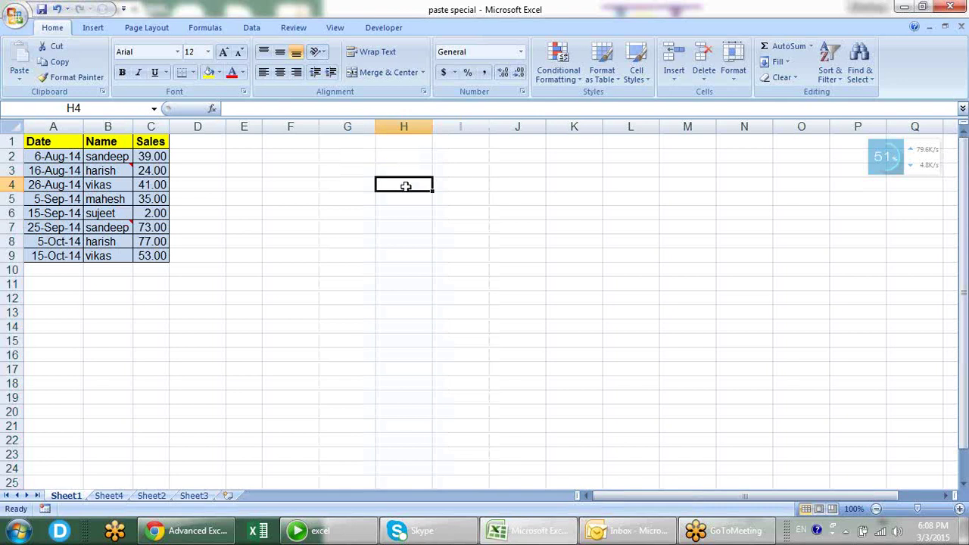
# - Narrow column F slightly in the empty area beside the source table
pyautogui.click(354, 181)
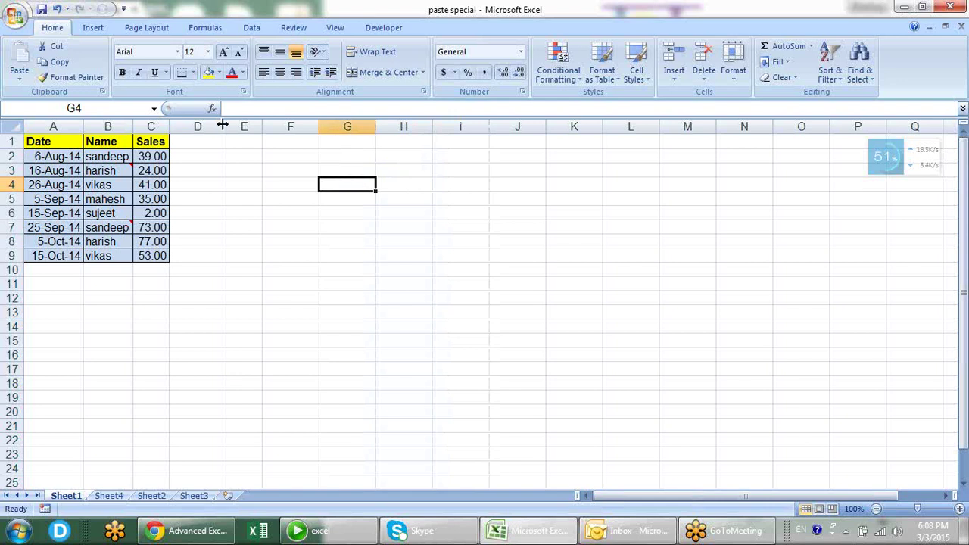
pyautogui.moveTo(319, 127)
pyautogui.mouseDown()
pyautogui.moveTo(348, 129)
pyautogui.moveTo(313, 132)
pyautogui.mouseUp()
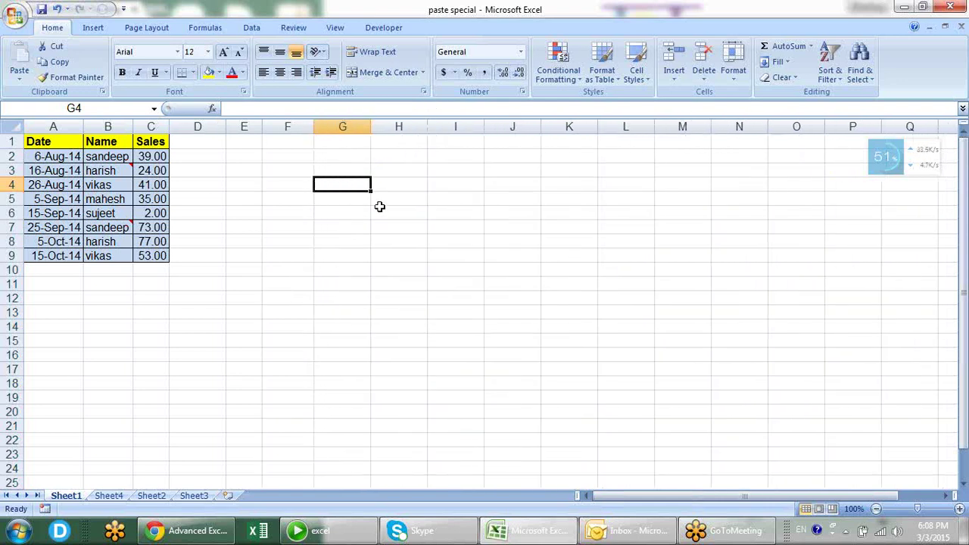
pyautogui.moveTo(307, 284); pyautogui.dragTo(486, 409)
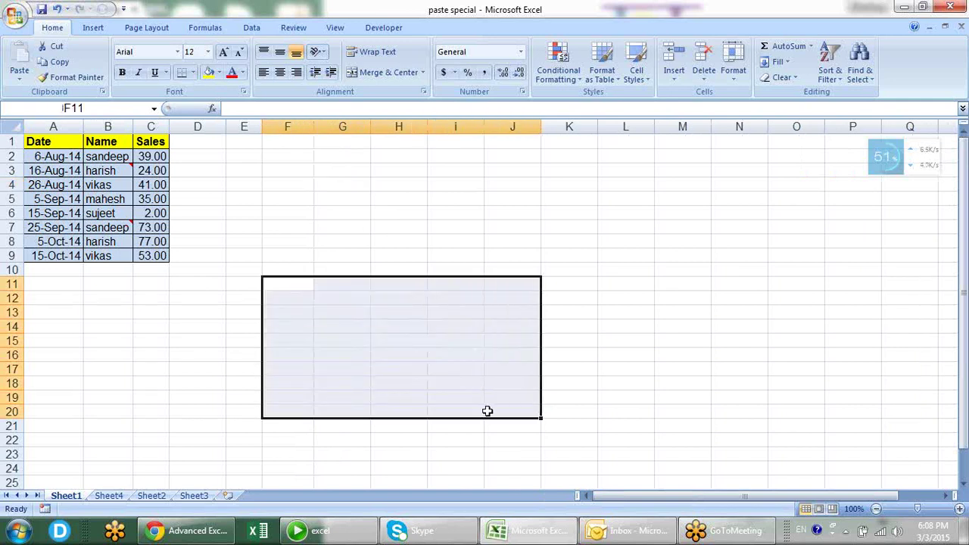
pyautogui.click(303, 194)
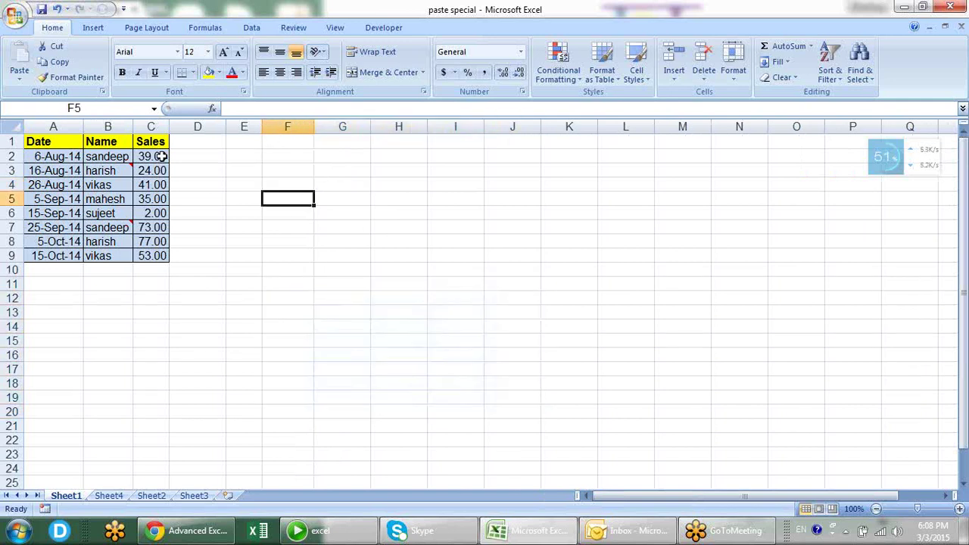
# - Merge and center the range F1:G7 and fill the merged cell with yellow
pyautogui.moveTo(53, 143); pyautogui.dragTo(126, 213)
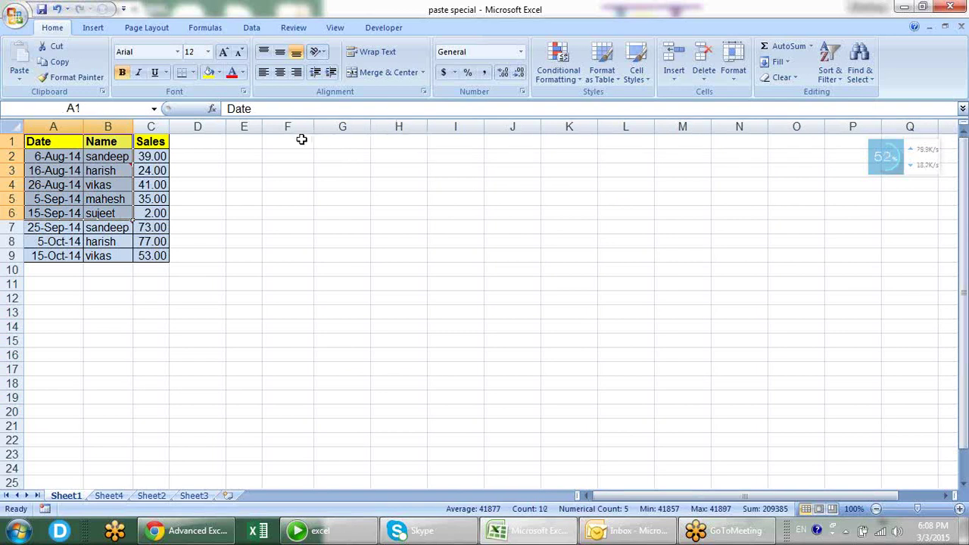
pyautogui.moveTo(302, 140); pyautogui.dragTo(365, 224)
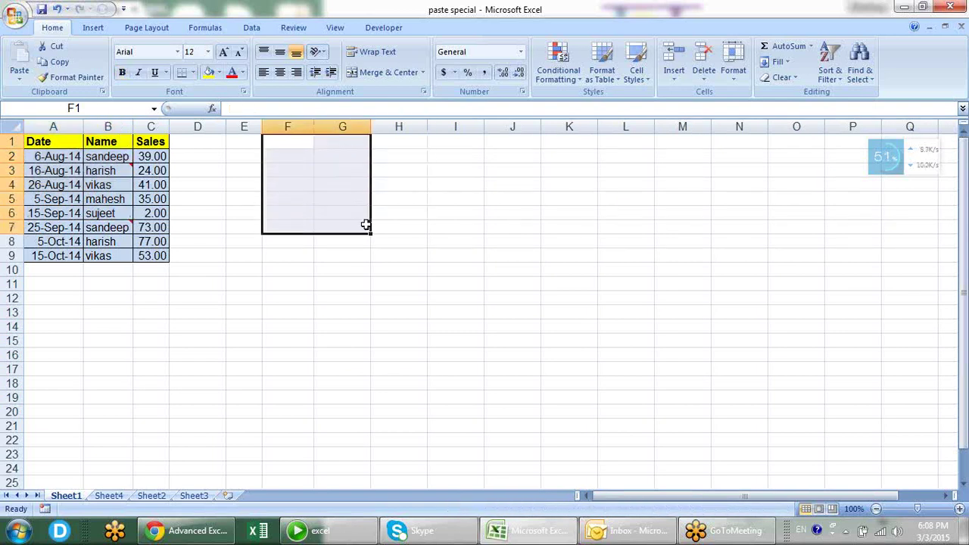
pyautogui.click(368, 73)
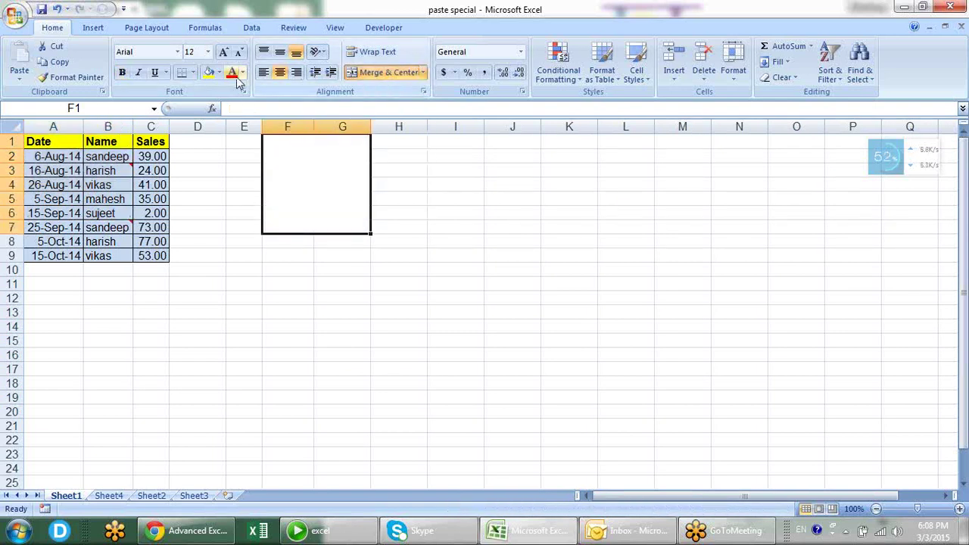
pyautogui.click(208, 72)
pyautogui.click(476, 283)
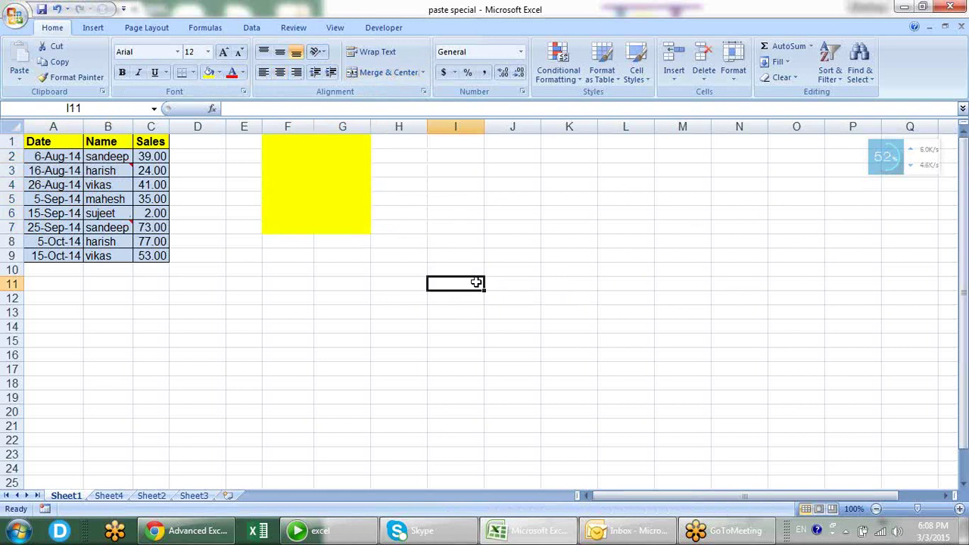
pyautogui.moveTo(50, 144); pyautogui.dragTo(138, 257)
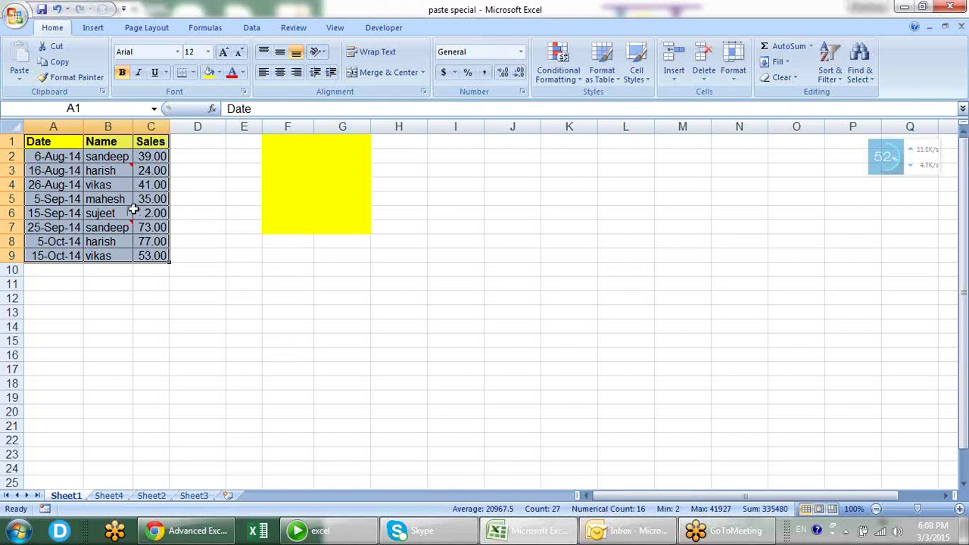
pyautogui.click(288, 186)
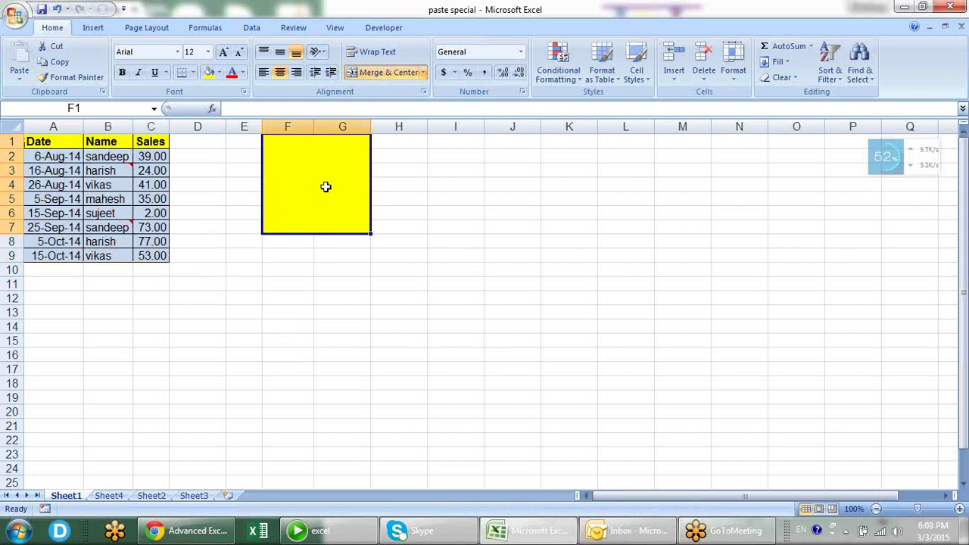
pyautogui.click(337, 260)
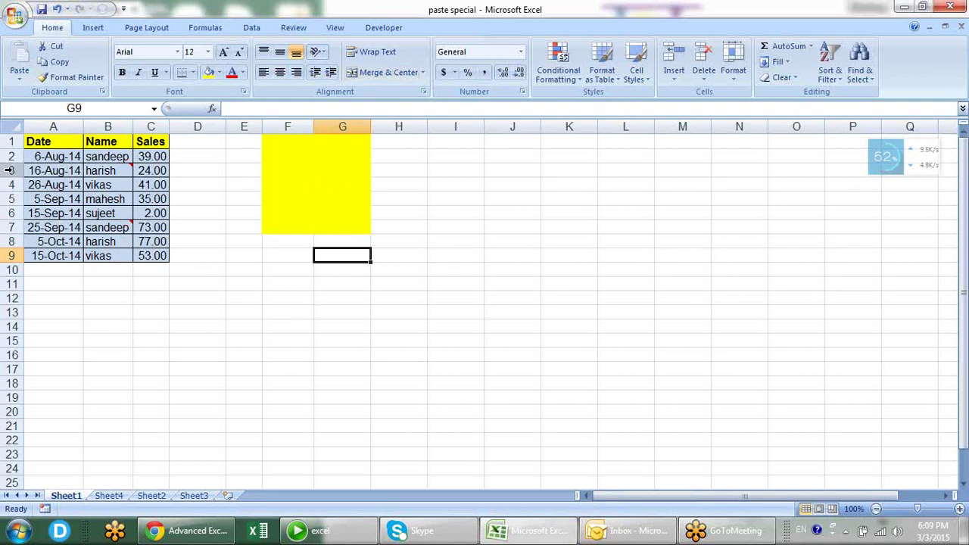
# - Copy the source table A1:C9, paste it as a static picture and place it over the yellow merged cell at F1
pyautogui.moveTo(47, 145); pyautogui.dragTo(147, 257)
pyautogui.hotkey('ctrl', 'c')
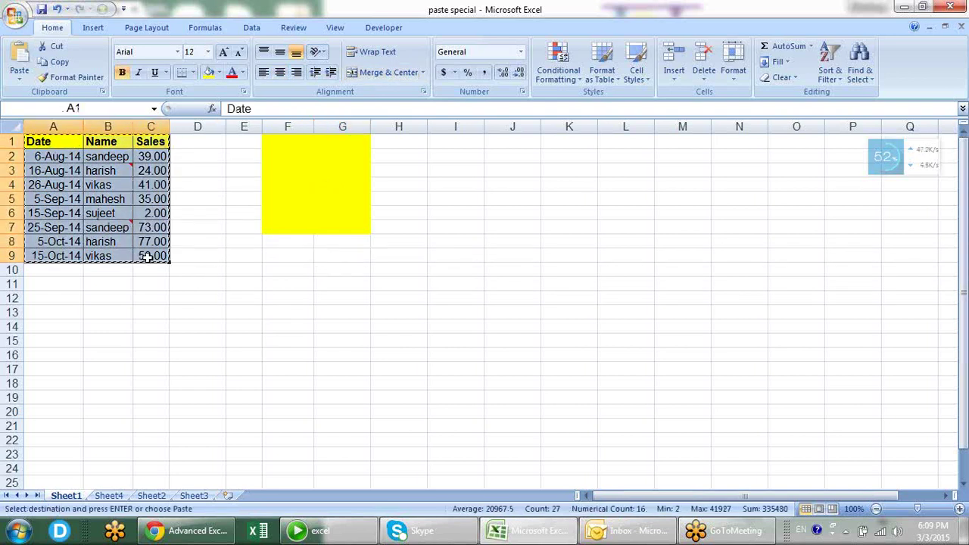
pyautogui.click(19, 79)
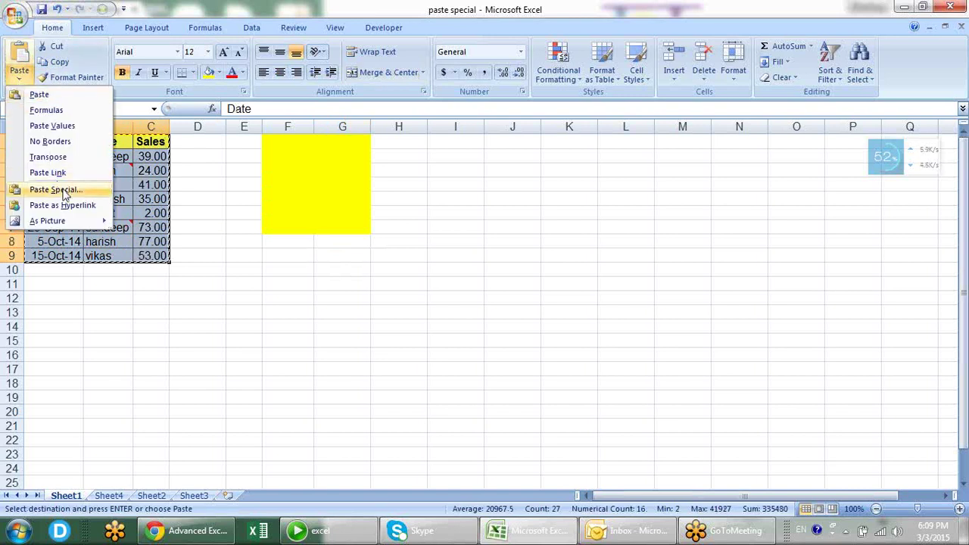
pyautogui.moveTo(59, 224)
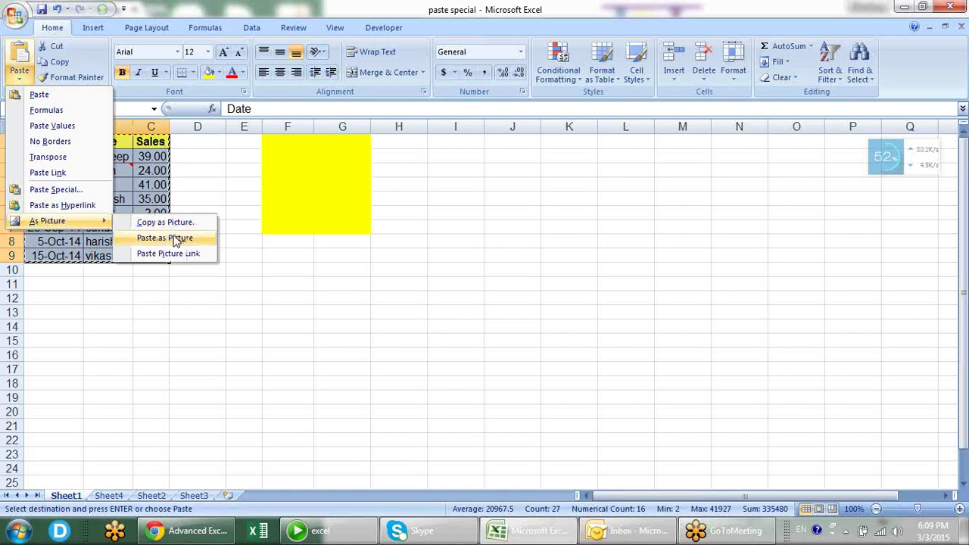
pyautogui.click(175, 240)
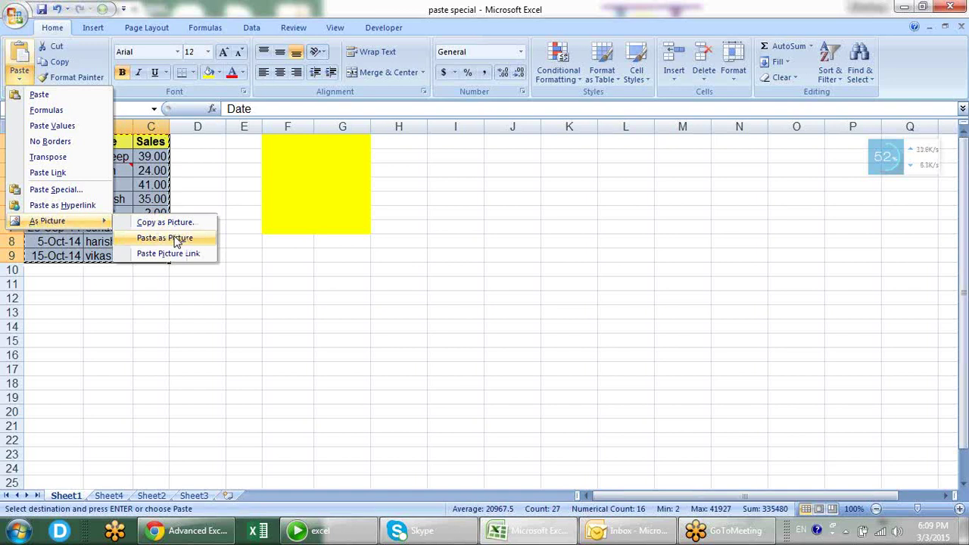
pyautogui.moveTo(108, 172); pyautogui.dragTo(347, 173)
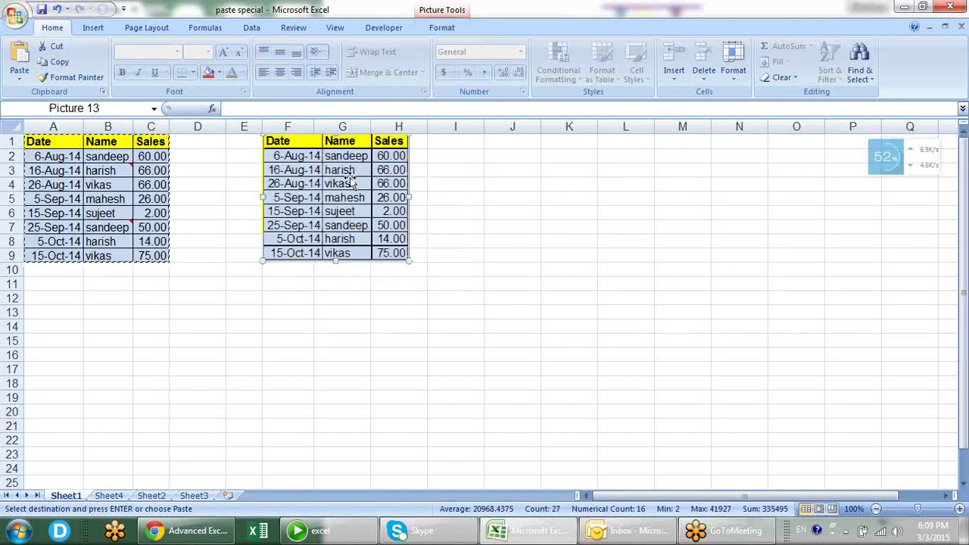
# - Shrink the pasted table picture to span about F1:H8 and clear the copy selection around the source table
pyautogui.moveTo(409, 258); pyautogui.dragTo(384, 238)
pyautogui.click(429, 255)
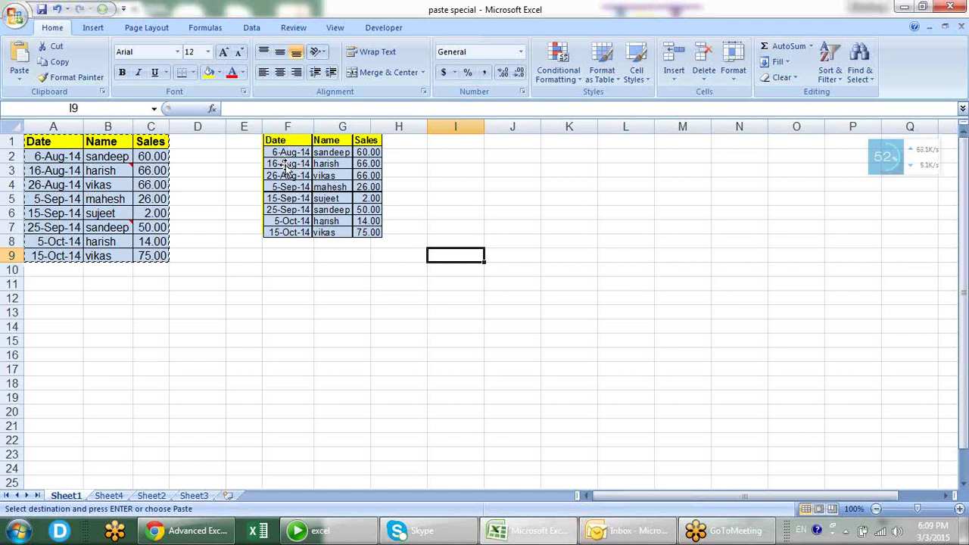
pyautogui.press('Escape')
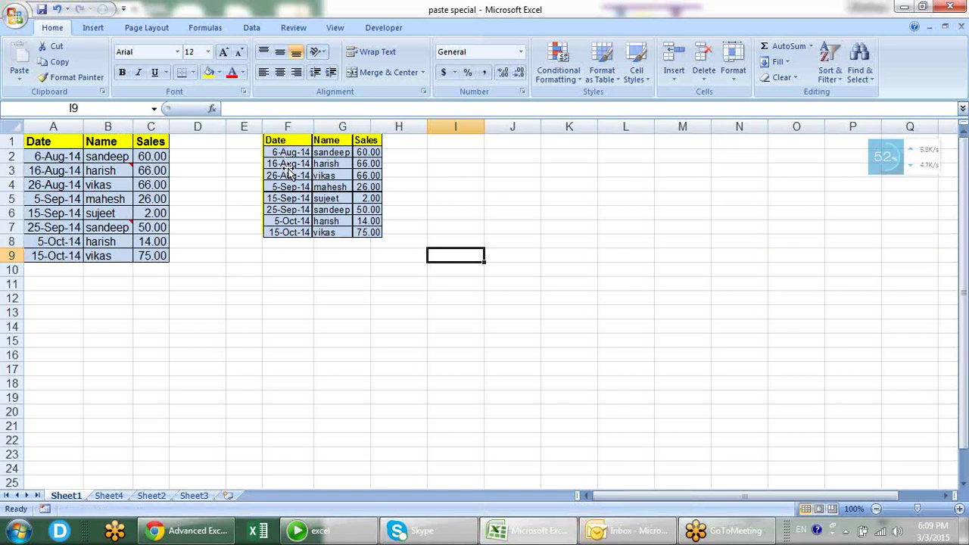
# - Enlarge the static table picture to span about F1:I13, then delete it from the sheet
pyautogui.click(288, 173)
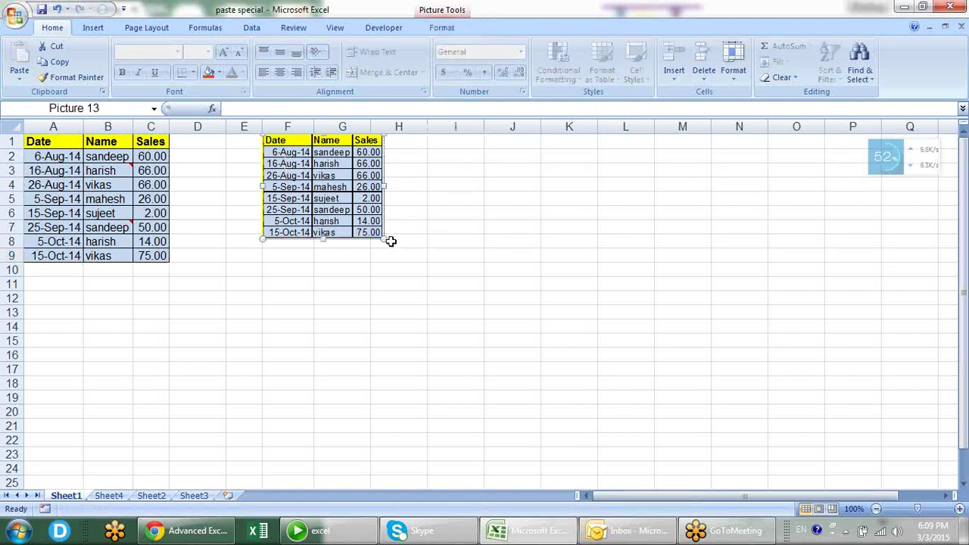
pyautogui.moveTo(383, 239); pyautogui.dragTo(475, 300)
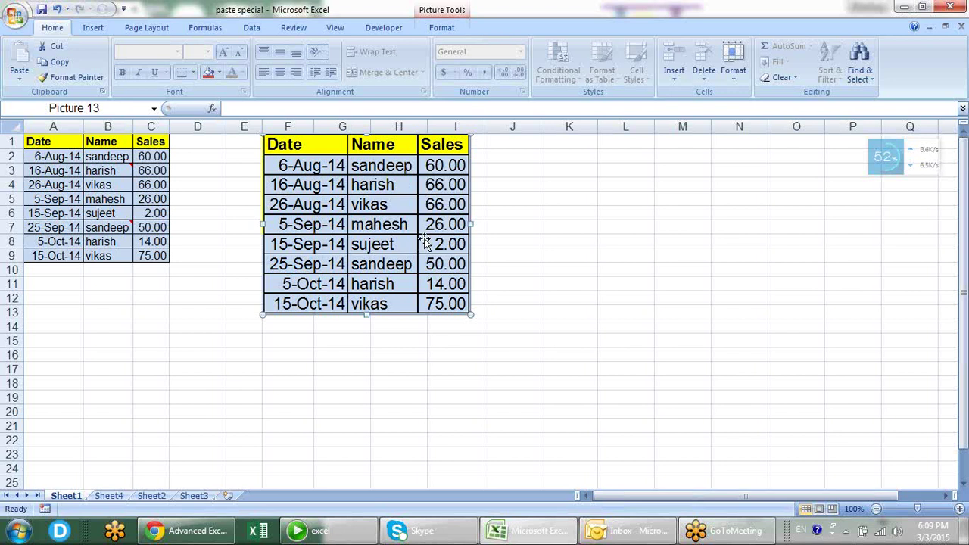
pyautogui.press('Delete')
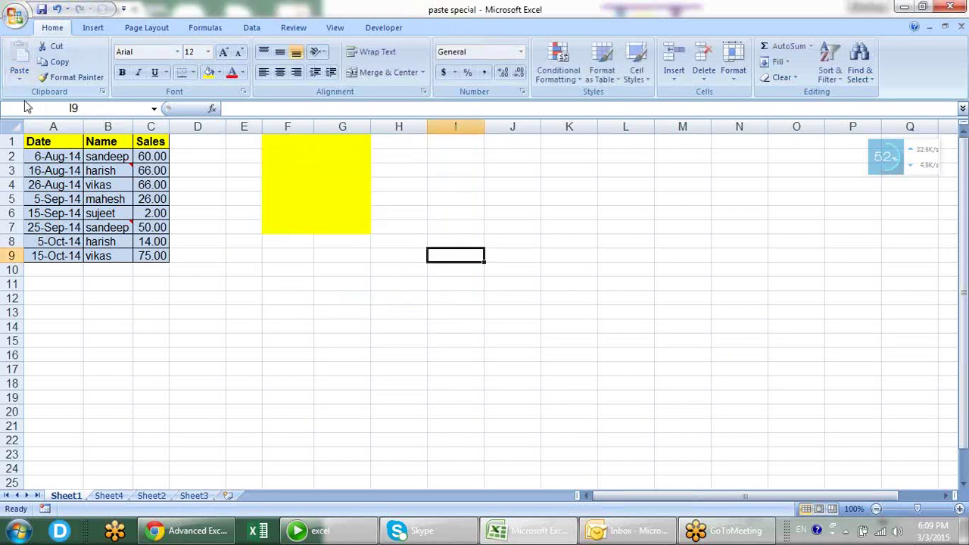
# - Paste the source table A1:C9 as a linked picture with its corner at F1, enlarged to span about F1:J18
pyautogui.moveTo(38, 142); pyautogui.dragTo(153, 257)
pyautogui.hotkey('ctrl', 'c')
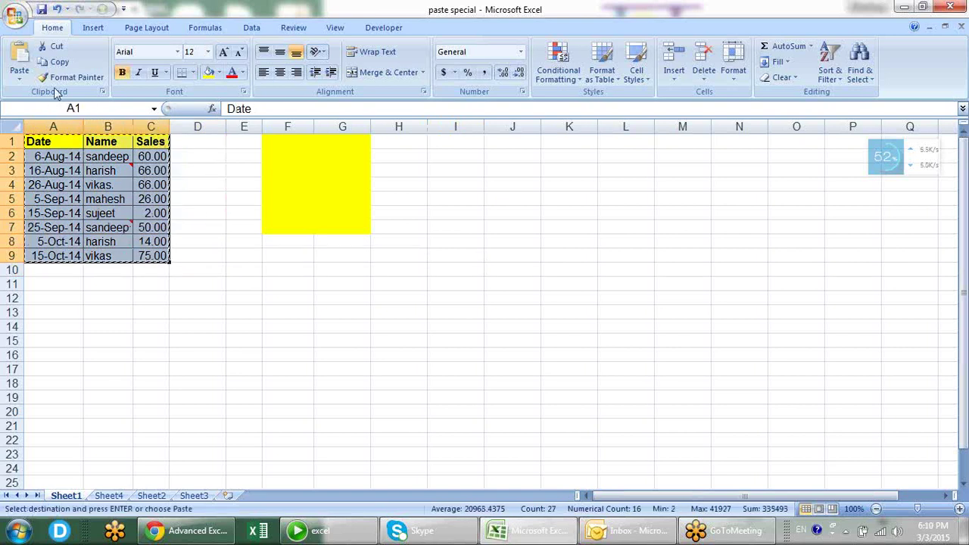
pyautogui.click(20, 75)
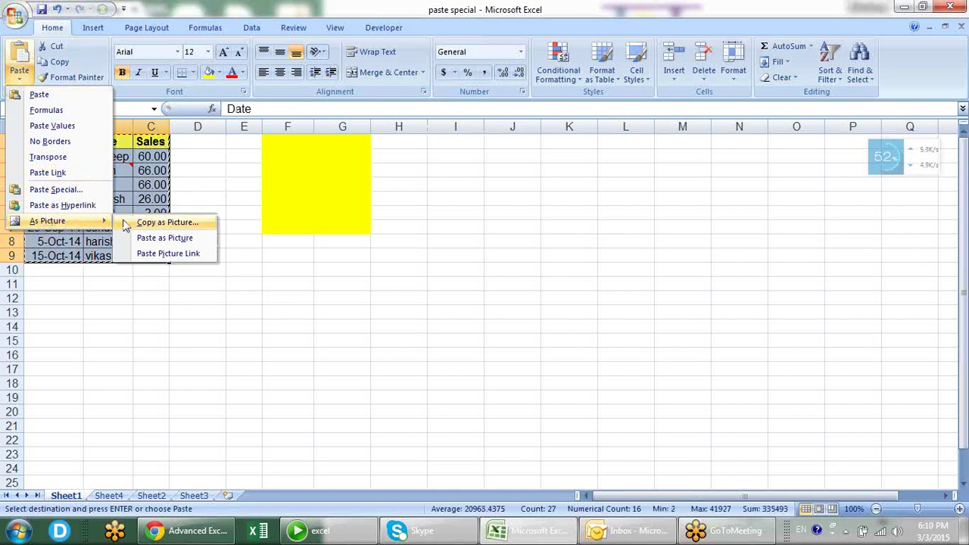
pyautogui.click(155, 254)
pyautogui.moveTo(119, 185); pyautogui.dragTo(296, 158)
pyautogui.moveTo(408, 262); pyautogui.dragTo(552, 351)
pyautogui.click(630, 310)
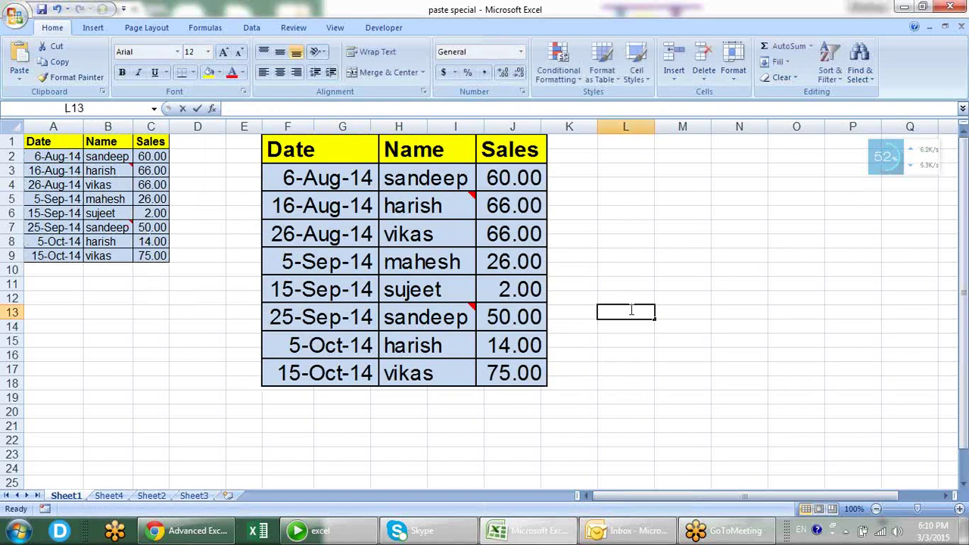
# - Enter a different first name in B2 of the source table
pyautogui.click(184, 294)
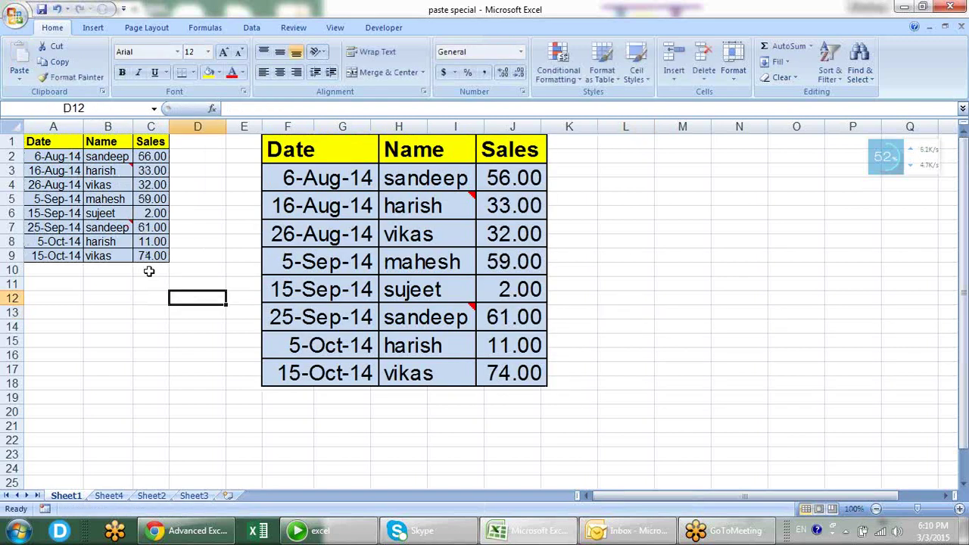
pyautogui.click(95, 157)
pyautogui.write('Pr')
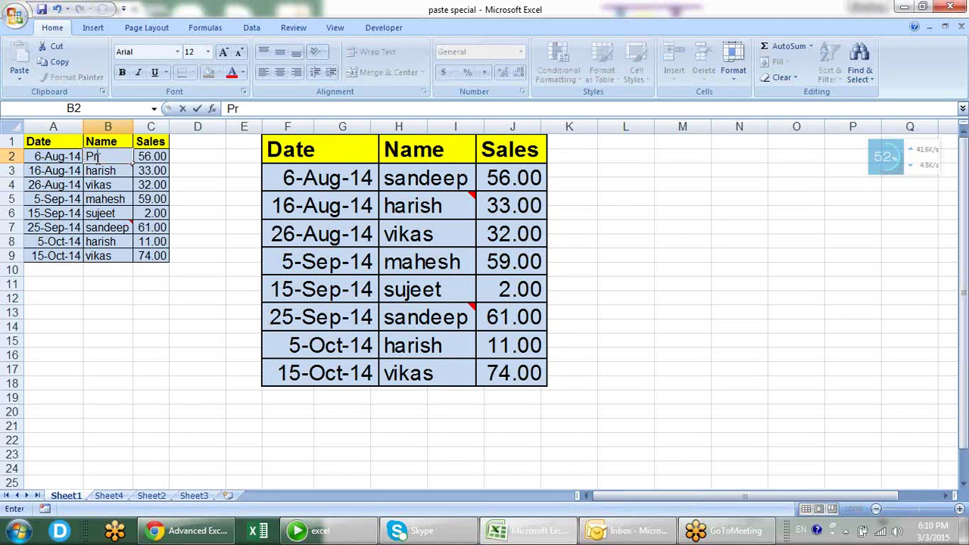
pyautogui.write('Pradeep')
pyautogui.press('Return')
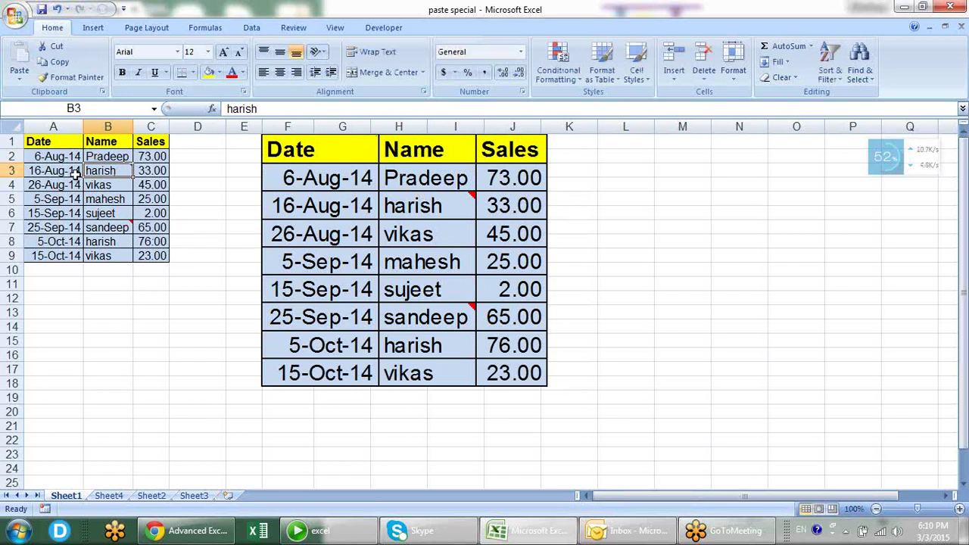
# - Fill the cells A3:B6 of the source table with light orange
pyautogui.moveTo(76, 174); pyautogui.dragTo(106, 213)
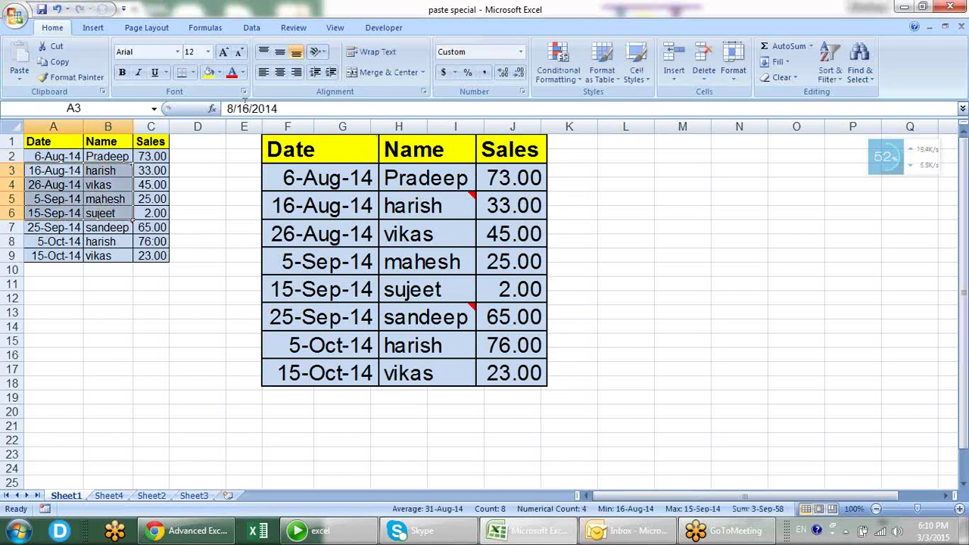
pyautogui.click(220, 74)
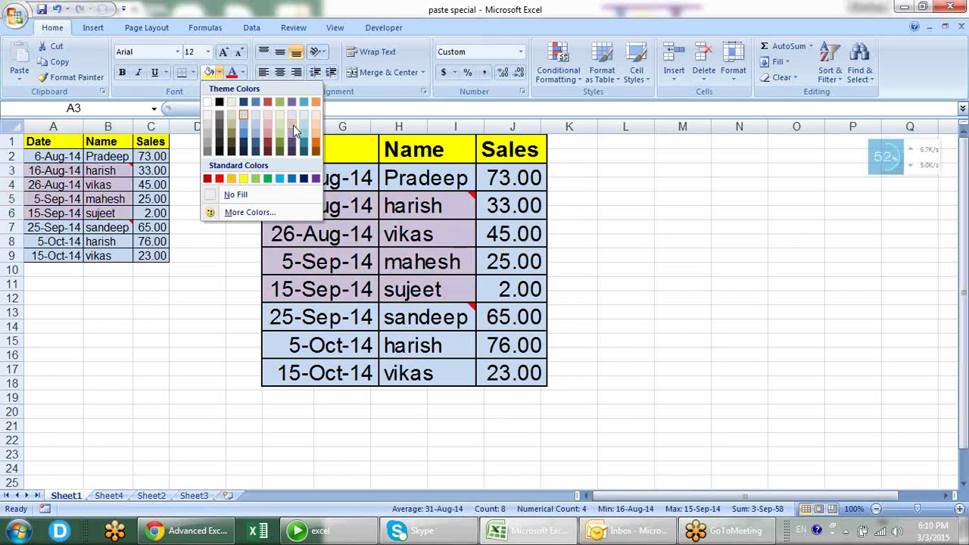
pyautogui.click(315, 132)
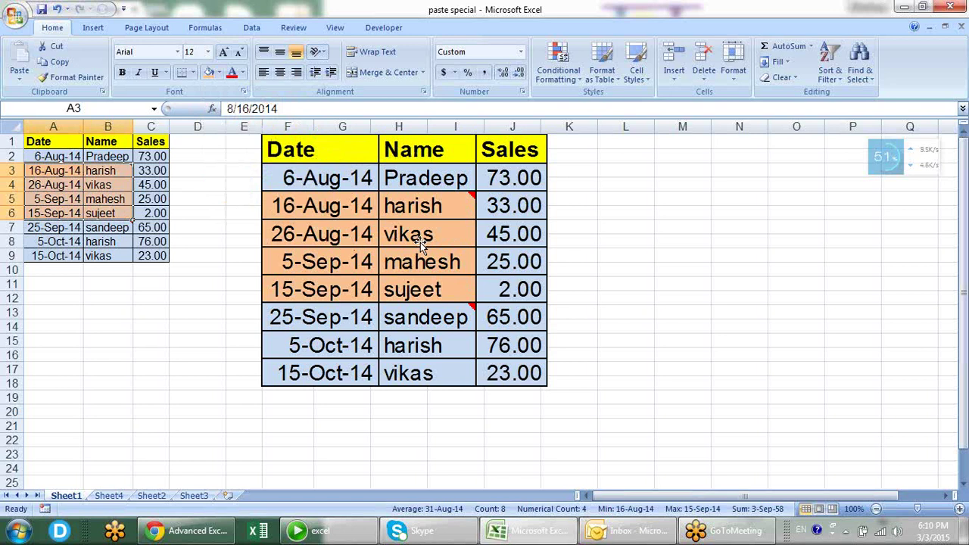
# - Shrink the linked table picture to span about F1:I12 and deselect it
pyautogui.click(521, 306)
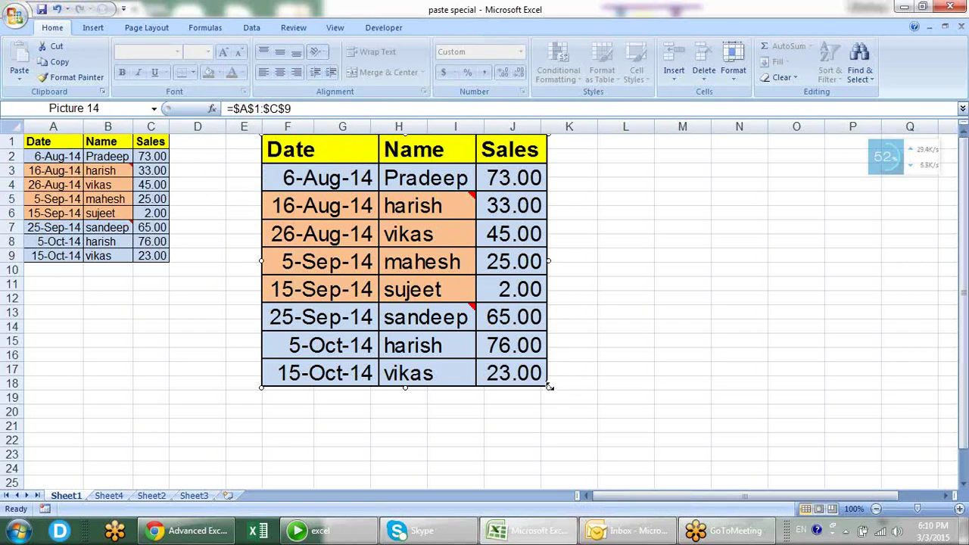
pyautogui.moveTo(550, 387); pyautogui.dragTo(489, 335)
pyautogui.rightClick(458, 334)
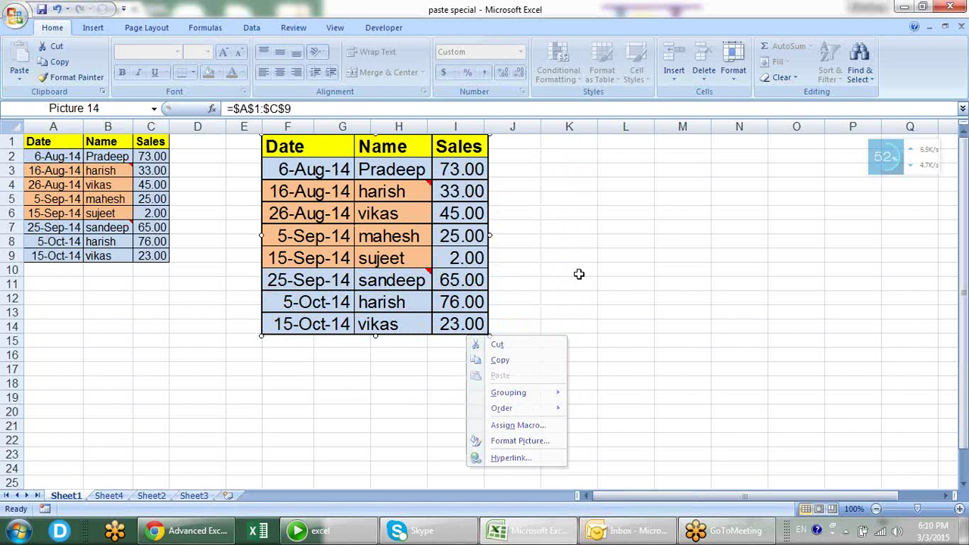
pyautogui.press('Escape')
pyautogui.moveTo(491, 334); pyautogui.dragTo(454, 304)
pyautogui.click(668, 211)
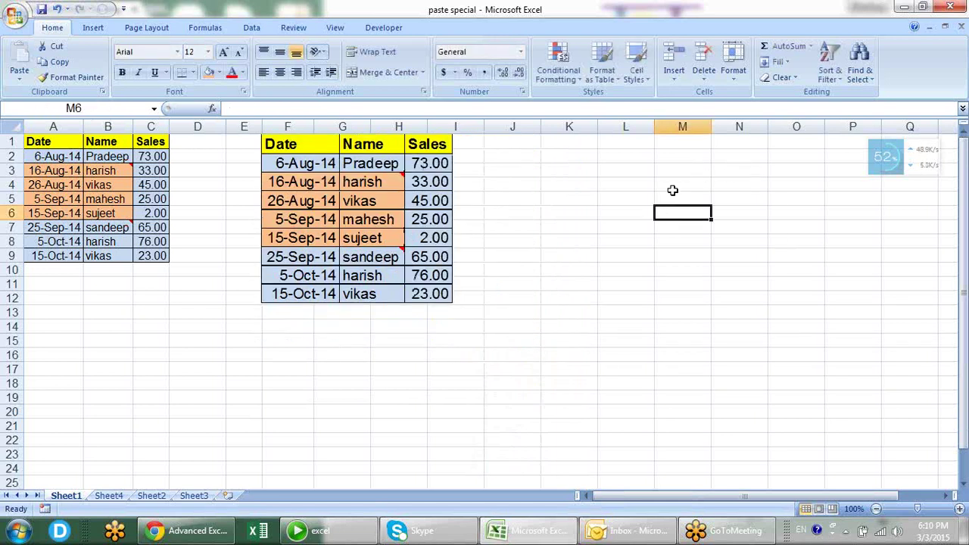